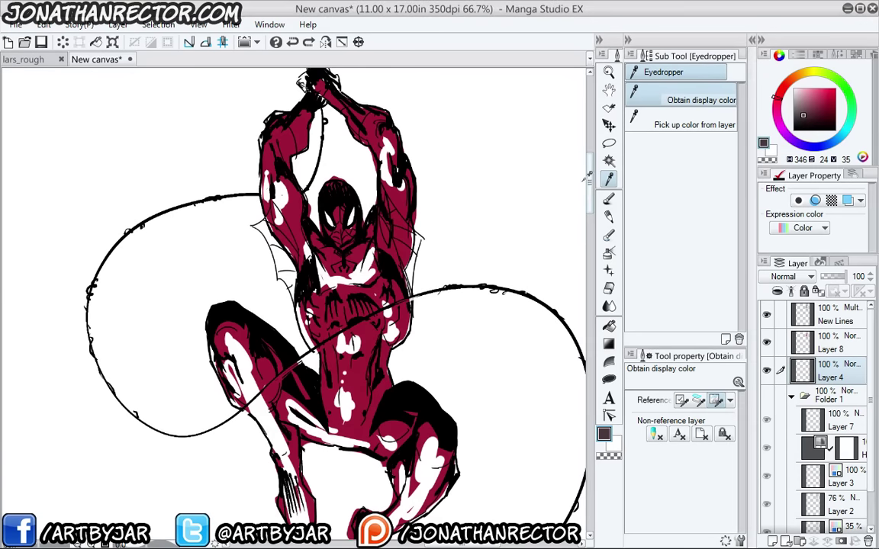
Save the red-and-black Spider-Man canvas and close that document
{"action": "scroll", "coordinate": [587, 175], "scroll_direction": "up", "scroll_amount": 1}
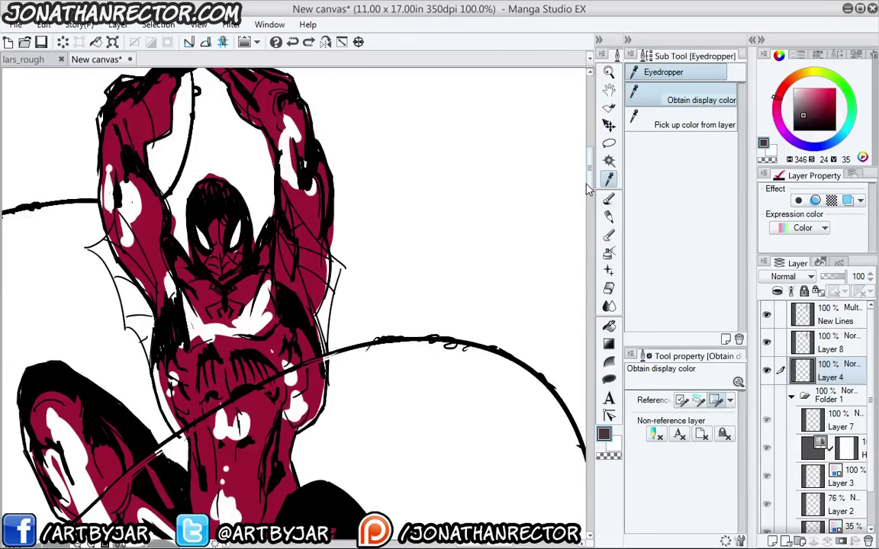
{"action": "mouse_move", "coordinate": [167, 339]}
{"action": "left_mouse_down"}
{"action": "mouse_move", "coordinate": [200, 343]}
{"action": "mouse_move", "coordinate": [216, 265]}
{"action": "left_mouse_up"}
{"action": "left_click_drag", "start_coordinate": [244, 323], "coordinate": [247, 368]}
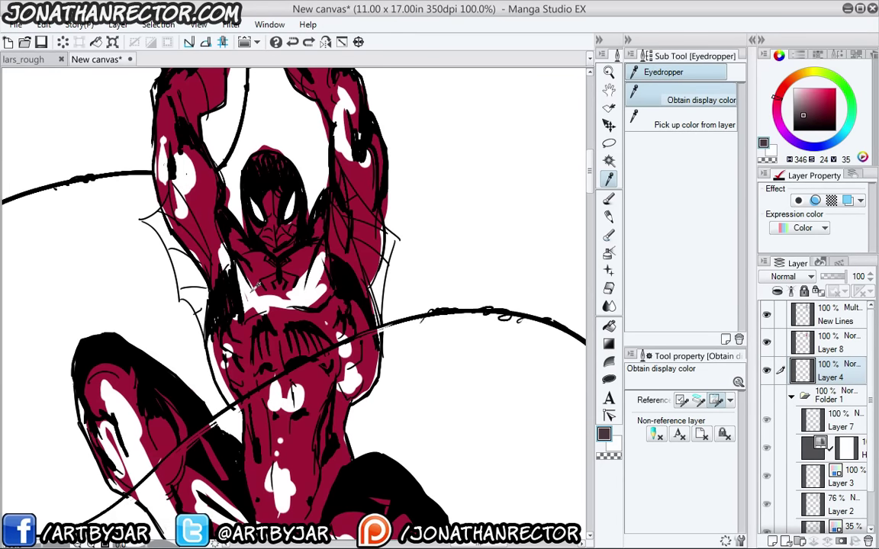
{"action": "left_click", "coordinate": [15, 25]}
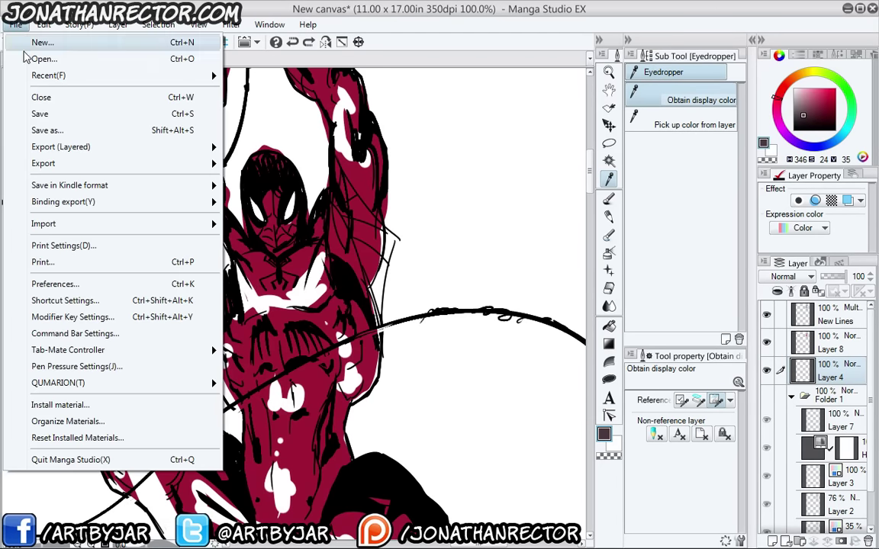
{"action": "left_click", "coordinate": [42, 130]}
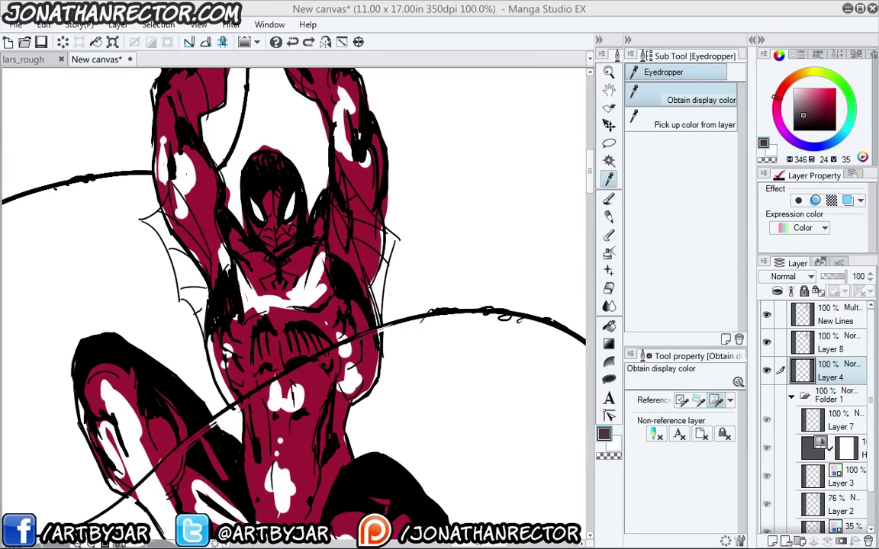
{"action": "key", "text": "ctrl+s"}
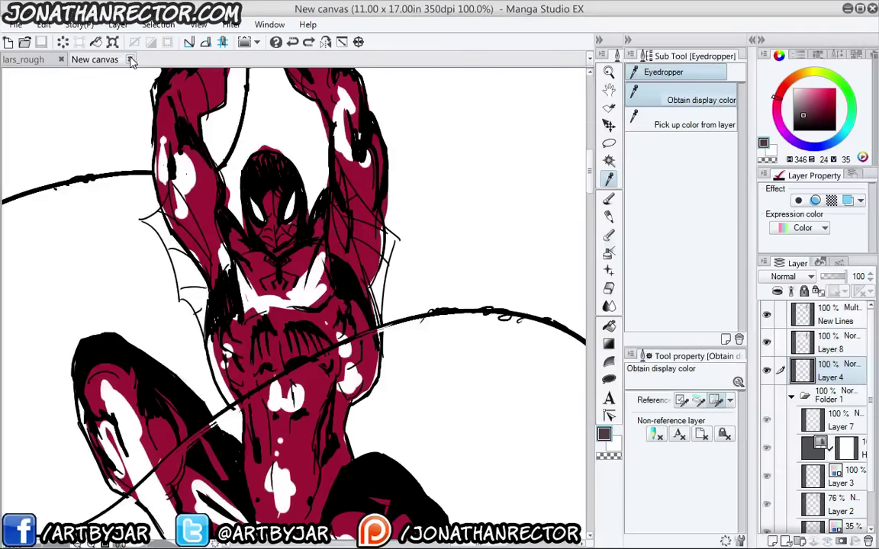
{"action": "left_click", "coordinate": [130, 59]}
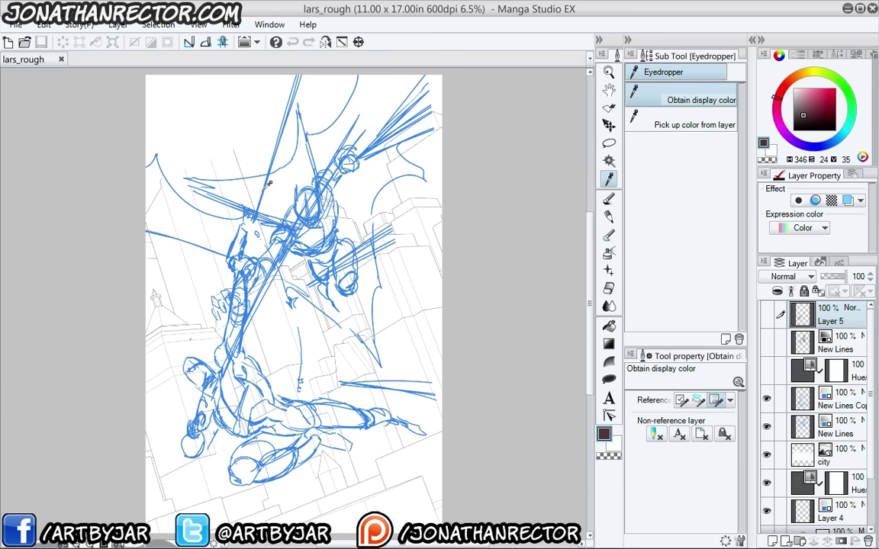
Examine both figures in the blue rough sketch up close, and check the New Lines Copy layer by toggling its visibility
{"action": "scroll", "coordinate": [145, 191], "scroll_direction": "up", "scroll_amount": 3}
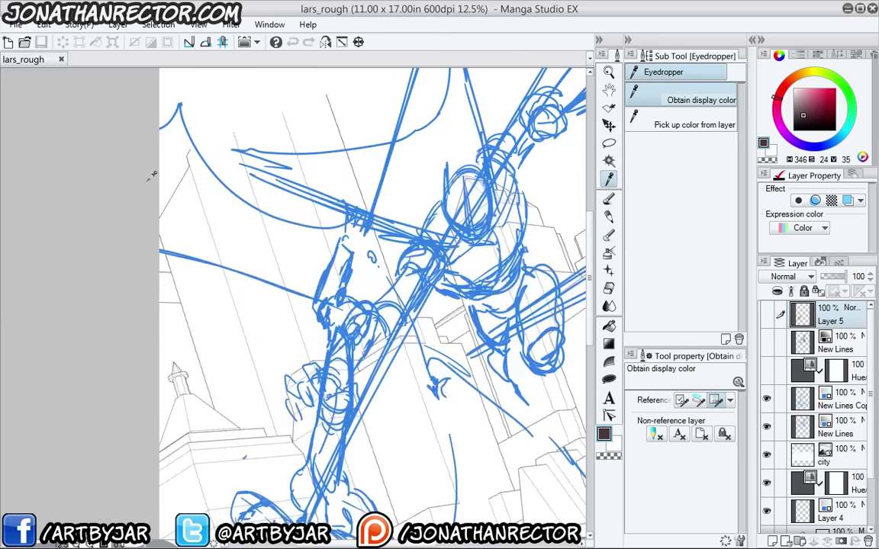
{"action": "left_click_drag", "start_coordinate": [363, 338], "coordinate": [286, 258]}
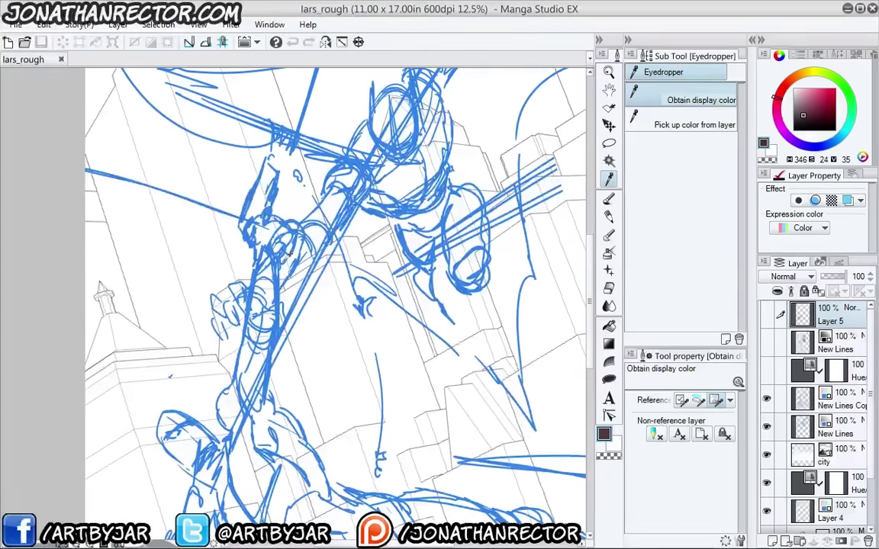
{"action": "key", "text": "Tab"}
{"action": "left_click_drag", "start_coordinate": [287, 424], "coordinate": [227, 233]}
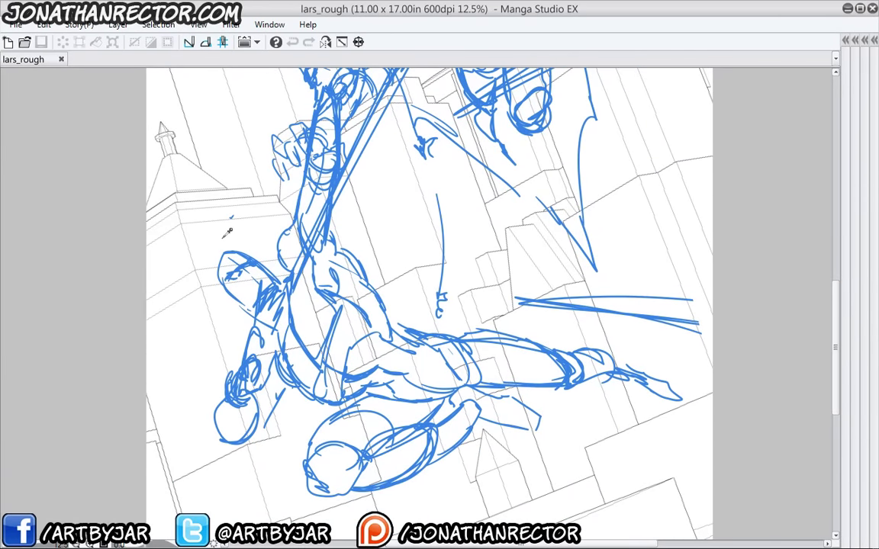
{"action": "left_click_drag", "start_coordinate": [221, 276], "coordinate": [208, 339]}
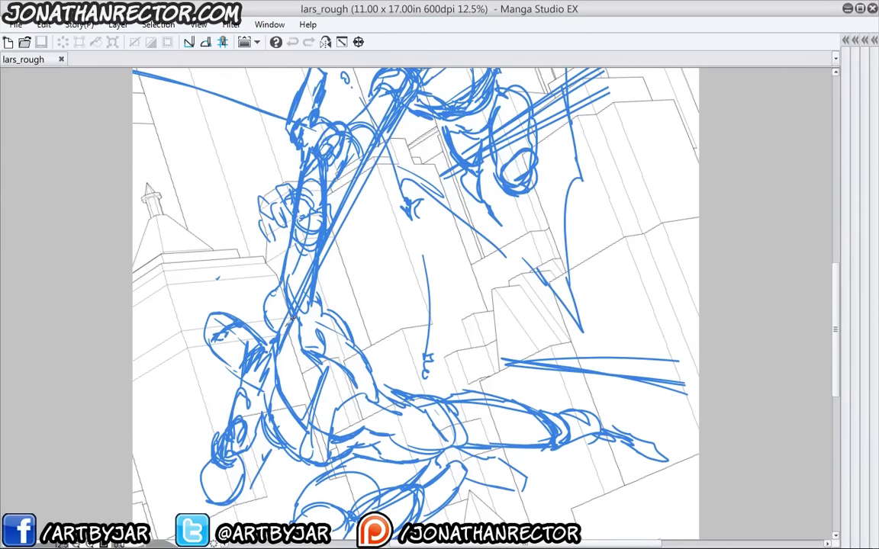
{"action": "left_click_drag", "start_coordinate": [269, 293], "coordinate": [251, 387]}
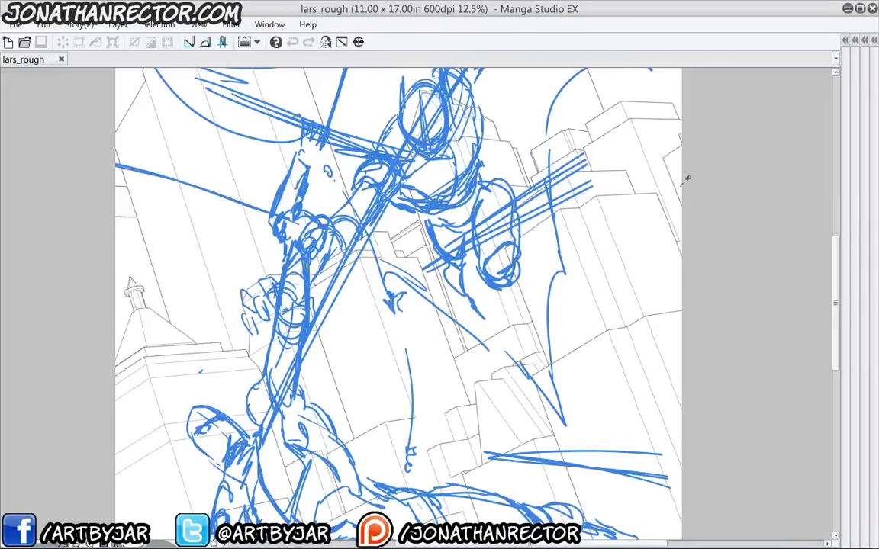
{"action": "left_click_drag", "start_coordinate": [838, 264], "coordinate": [839, 258]}
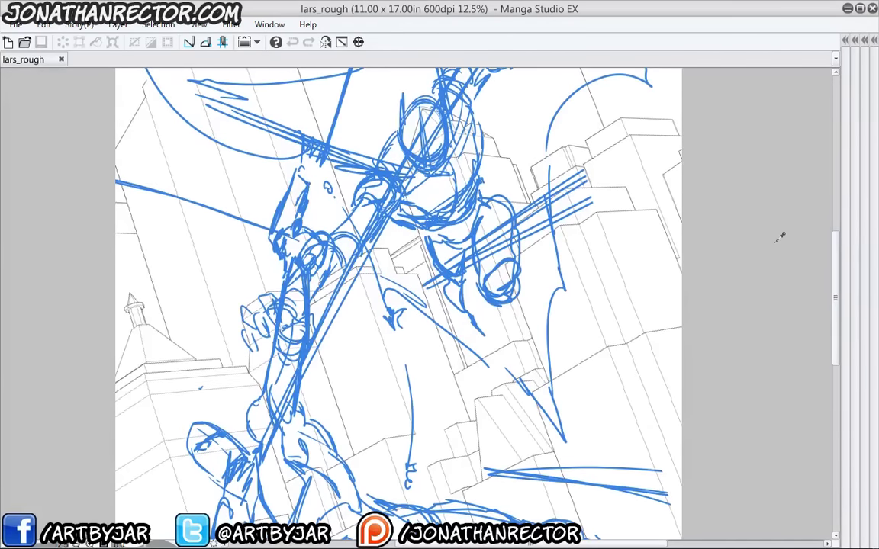
{"action": "key", "text": "ctrl+minus"}
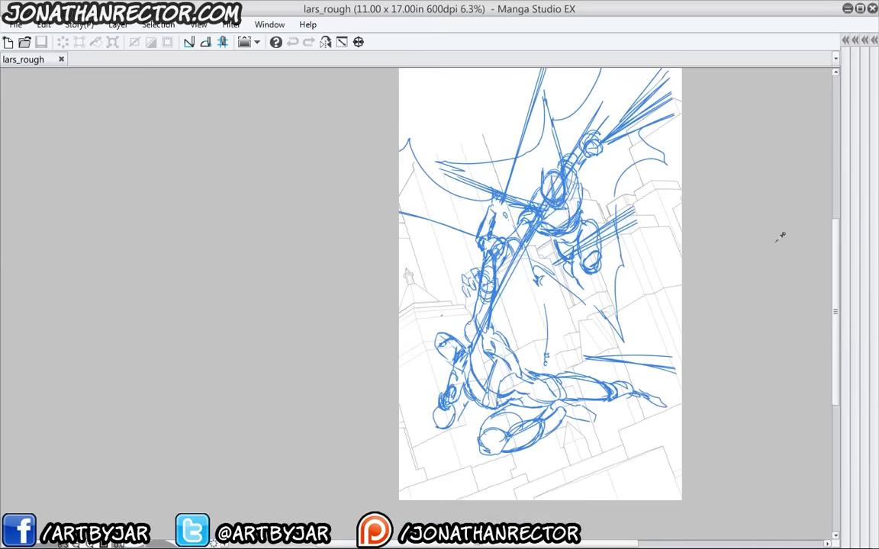
{"action": "key", "text": "Tab"}
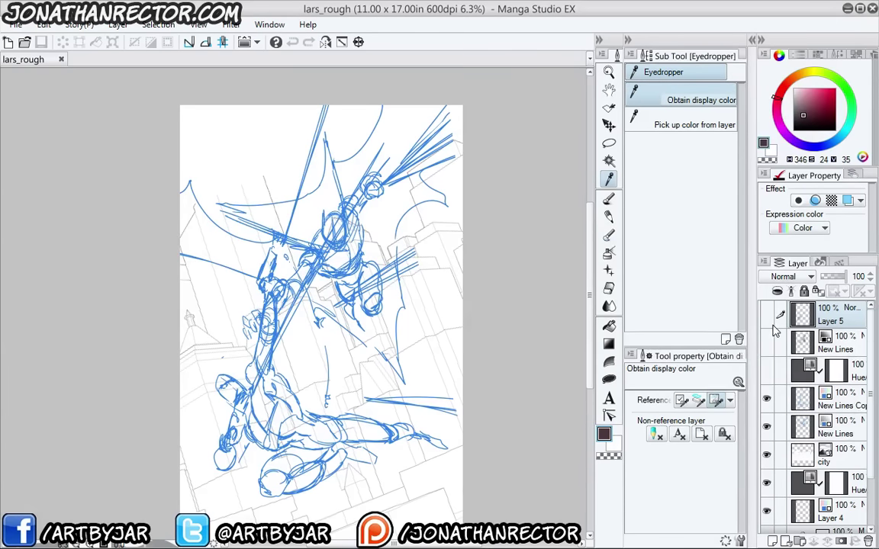
{"action": "left_click", "coordinate": [767, 399]}
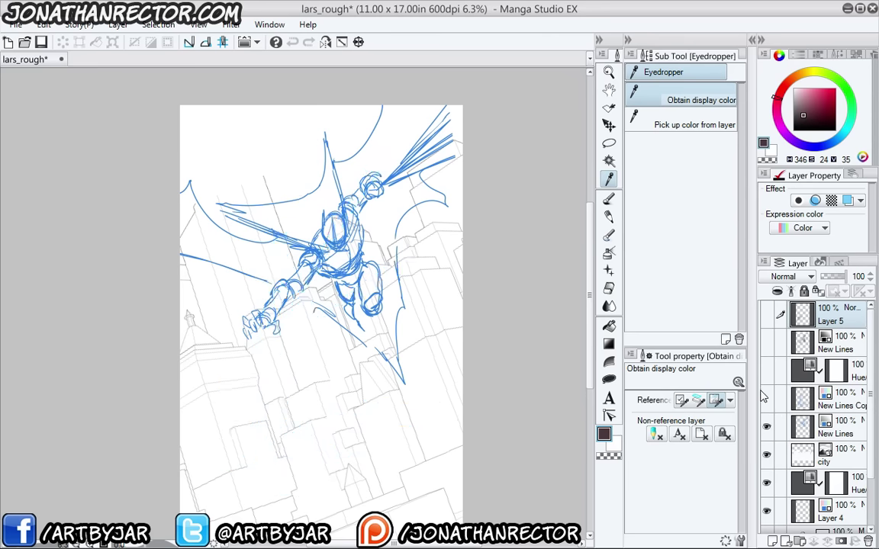
{"action": "left_click", "coordinate": [766, 399]}
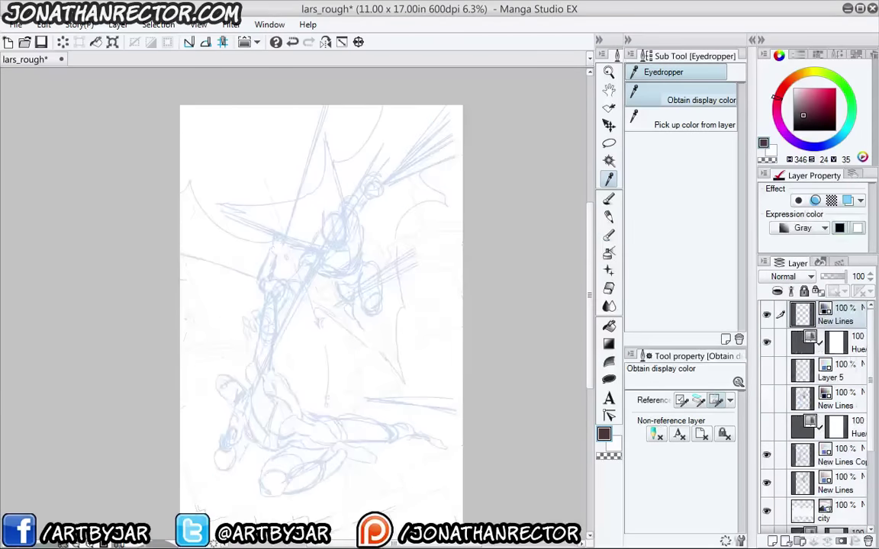
Set the drawing colour to black and try the Jon-Inky pen with test scribbles on the New Lines layer, undoing them
{"action": "key", "text": "p"}
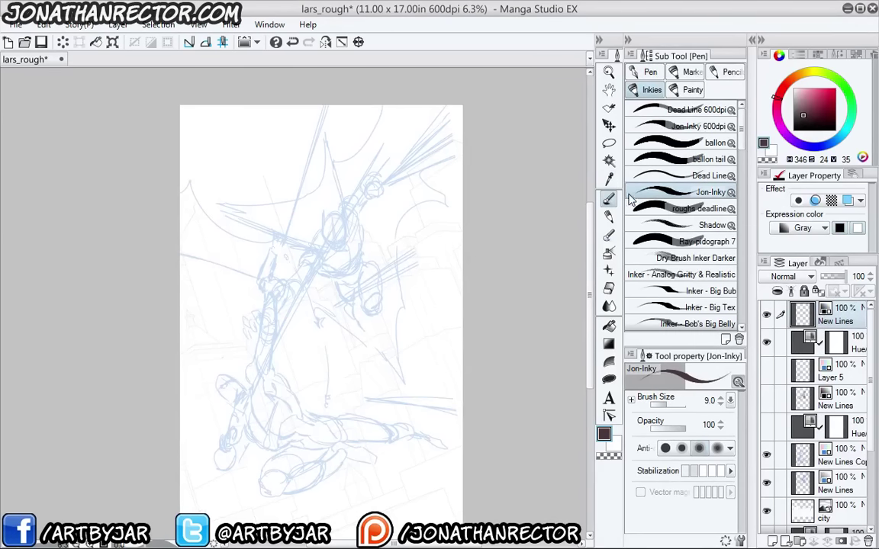
{"action": "left_click_drag", "start_coordinate": [360, 272], "coordinate": [346, 308]}
{"action": "key", "text": "ctrl+z"}
{"action": "left_click_drag", "start_coordinate": [797, 122], "coordinate": [780, 149]}
{"action": "left_click_drag", "start_coordinate": [357, 265], "coordinate": [341, 316]}
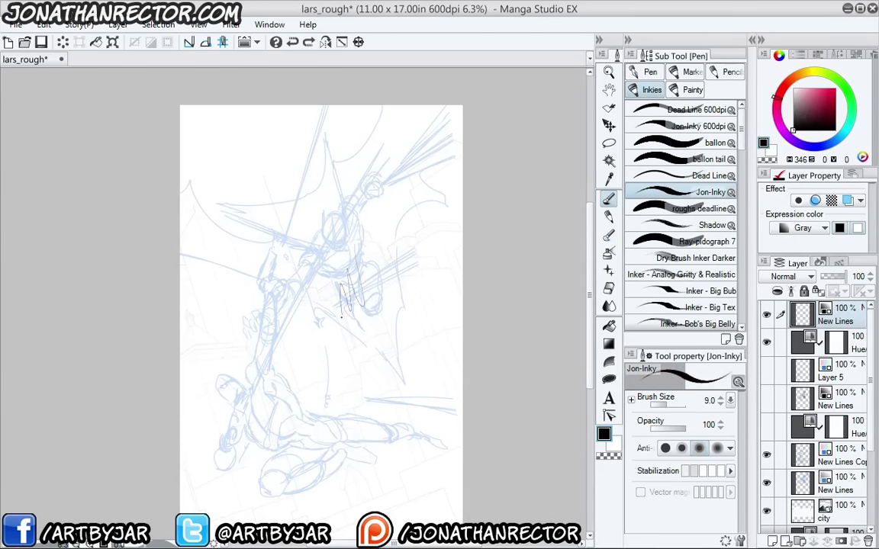
{"action": "key", "text": "ctrl+z"}
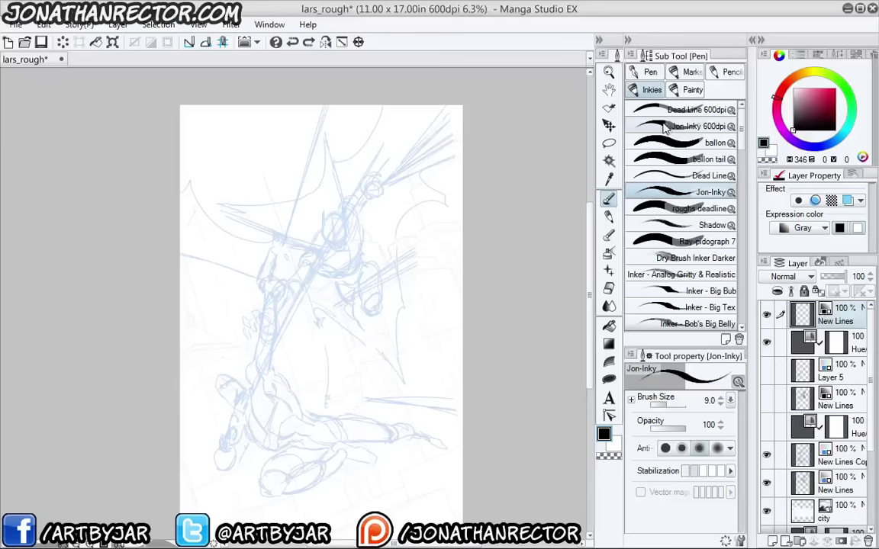
Choose the Jon-Inky 600dpi brush, raise its size to 50 while testing it with scribbles, and undo the scribbles
{"action": "left_click", "coordinate": [662, 125]}
{"action": "left_click_drag", "start_coordinate": [407, 237], "coordinate": [372, 267]}
{"action": "key", "text": "bracketright"}
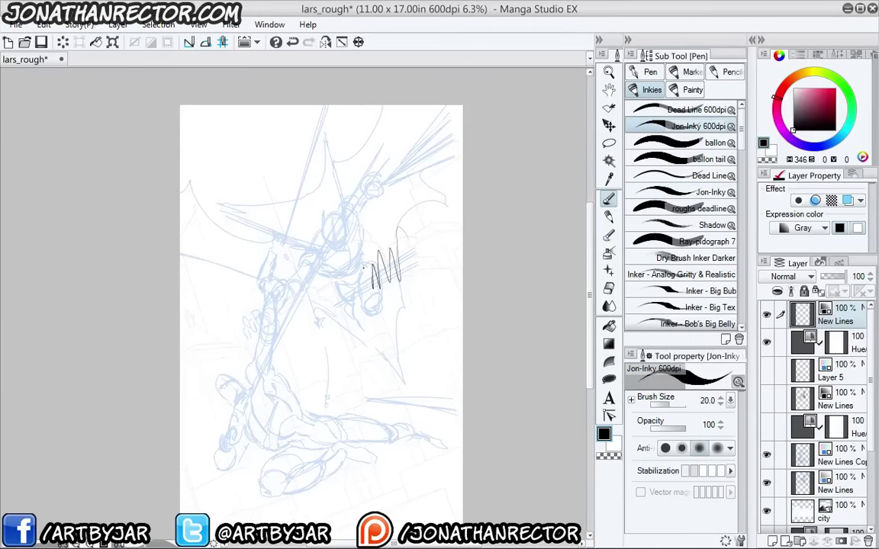
{"action": "key", "text": "bracketright"}
{"action": "key", "text": "bracketright"}
{"action": "mouse_move", "coordinate": [370, 231]}
{"action": "left_mouse_down"}
{"action": "mouse_move", "coordinate": [367, 272]}
{"action": "mouse_move", "coordinate": [352, 254]}
{"action": "mouse_move", "coordinate": [345, 307]}
{"action": "left_mouse_up"}
{"action": "key", "text": "bracketright"}
{"action": "left_click_drag", "start_coordinate": [367, 299], "coordinate": [356, 327]}
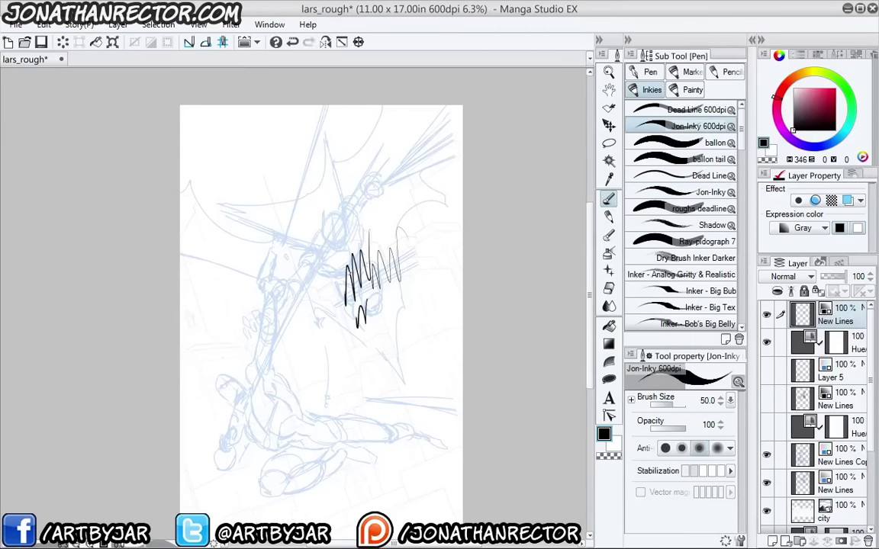
{"action": "key", "text": "ctrl+z"}
{"action": "key", "text": "ctrl+z"}
{"action": "key", "text": "ctrl+z"}
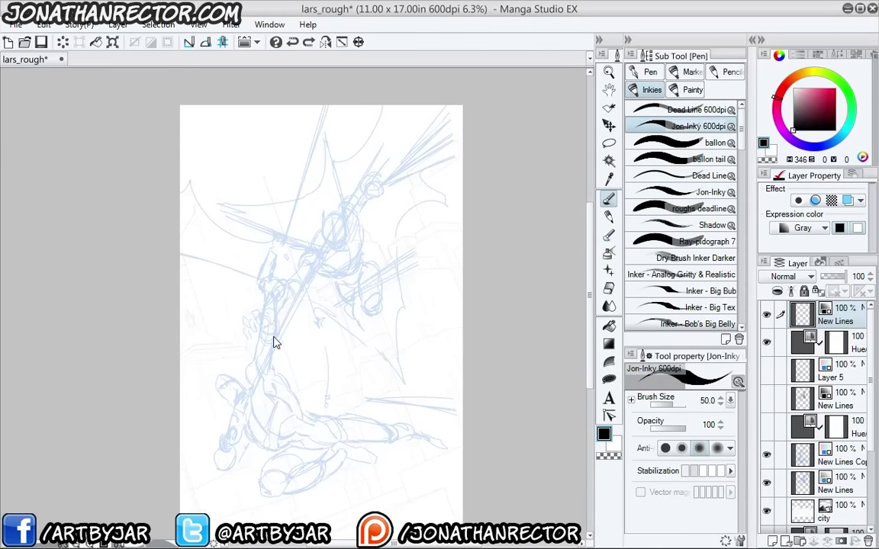
Ink the curved band along the lower edge and side of the upper figure's torso, with an inner torso line meeting it
{"action": "scroll", "coordinate": [274, 340], "scroll_direction": "up", "scroll_amount": 2}
{"action": "mouse_move", "coordinate": [401, 193]}
{"action": "left_mouse_down"}
{"action": "mouse_move", "coordinate": [318, 408]}
{"action": "mouse_move", "coordinate": [287, 448]}
{"action": "left_mouse_up"}
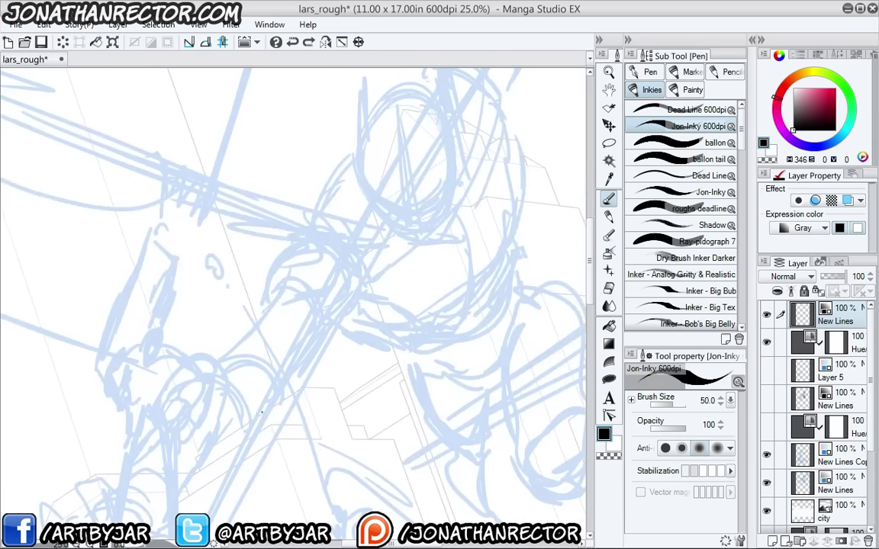
{"action": "key", "text": "Tab"}
{"action": "left_click_drag", "start_coordinate": [413, 299], "coordinate": [320, 436]}
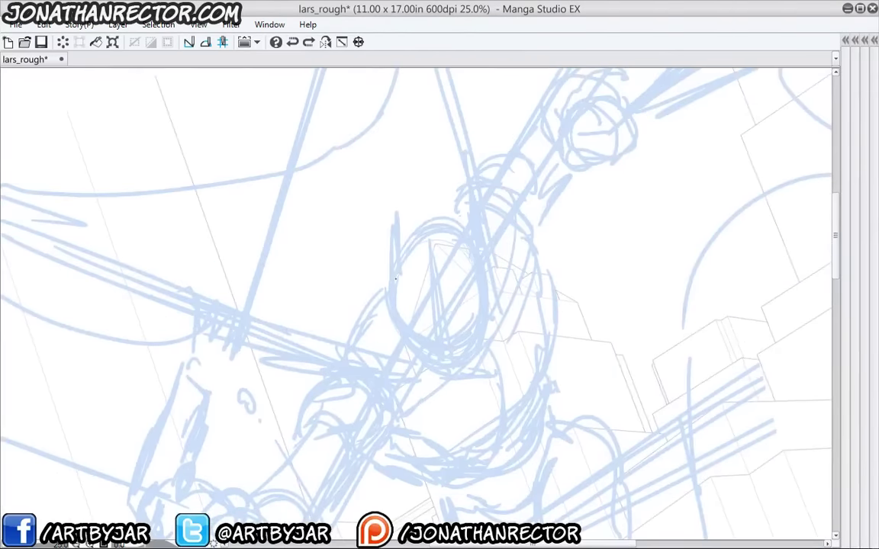
{"action": "mouse_move", "coordinate": [440, 282]}
{"action": "left_mouse_down"}
{"action": "mouse_move", "coordinate": [436, 163]}
{"action": "mouse_move", "coordinate": [479, 219]}
{"action": "left_mouse_up"}
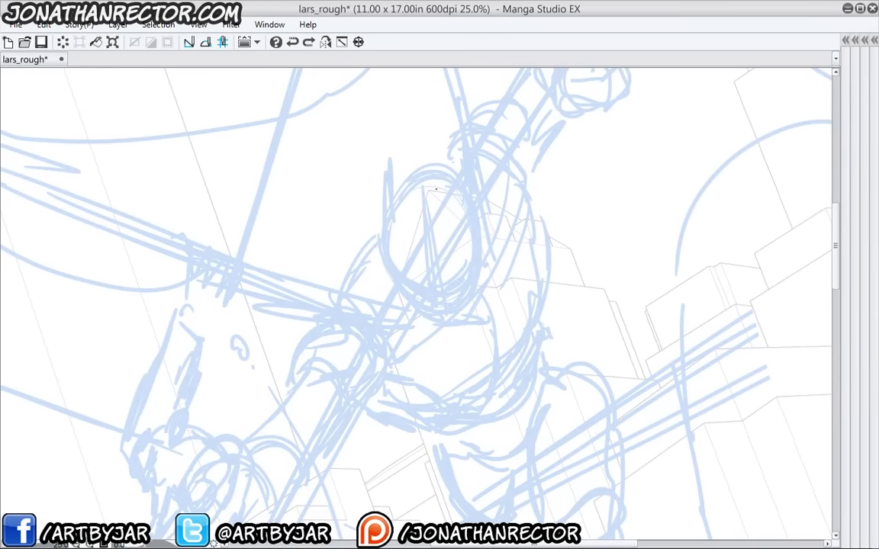
{"action": "mouse_move", "coordinate": [436, 188]}
{"action": "left_mouse_down"}
{"action": "mouse_move", "coordinate": [520, 269]}
{"action": "mouse_move", "coordinate": [549, 222]}
{"action": "left_mouse_up"}
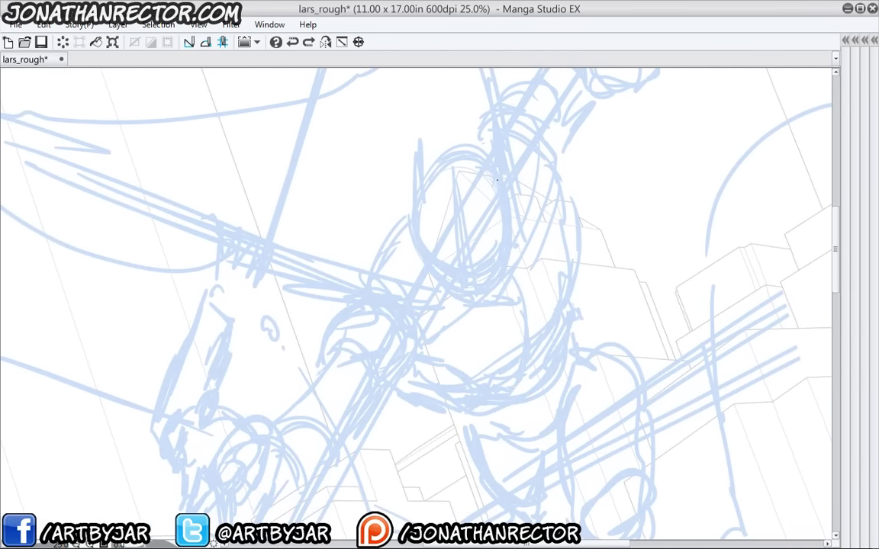
{"action": "left_click_drag", "start_coordinate": [580, 255], "coordinate": [500, 391]}
{"action": "mouse_move", "coordinate": [564, 200]}
{"action": "left_mouse_down"}
{"action": "mouse_move", "coordinate": [500, 393]}
{"action": "mouse_move", "coordinate": [507, 388]}
{"action": "left_mouse_up"}
{"action": "left_click_drag", "start_coordinate": [558, 360], "coordinate": [465, 405]}
{"action": "left_click_drag", "start_coordinate": [569, 298], "coordinate": [505, 372]}
{"action": "mouse_move", "coordinate": [554, 329]}
{"action": "left_mouse_down"}
{"action": "mouse_move", "coordinate": [500, 378]}
{"action": "mouse_move", "coordinate": [464, 387]}
{"action": "left_mouse_up"}
{"action": "left_click_drag", "start_coordinate": [530, 357], "coordinate": [418, 385]}
{"action": "mouse_move", "coordinate": [523, 266]}
{"action": "left_mouse_down"}
{"action": "mouse_move", "coordinate": [539, 328]}
{"action": "mouse_move", "coordinate": [532, 376]}
{"action": "left_mouse_up"}
{"action": "left_click_drag", "start_coordinate": [559, 344], "coordinate": [491, 413]}
{"action": "mouse_move", "coordinate": [476, 418]}
{"action": "left_mouse_down"}
{"action": "mouse_move", "coordinate": [439, 408]}
{"action": "mouse_move", "coordinate": [450, 413]}
{"action": "left_mouse_up"}
{"action": "mouse_move", "coordinate": [568, 333]}
{"action": "left_mouse_down"}
{"action": "mouse_move", "coordinate": [560, 347]}
{"action": "mouse_move", "coordinate": [571, 343]}
{"action": "left_mouse_up"}
{"action": "mouse_move", "coordinate": [585, 282]}
{"action": "left_mouse_down"}
{"action": "mouse_move", "coordinate": [574, 338]}
{"action": "mouse_move", "coordinate": [573, 214]}
{"action": "left_mouse_up"}
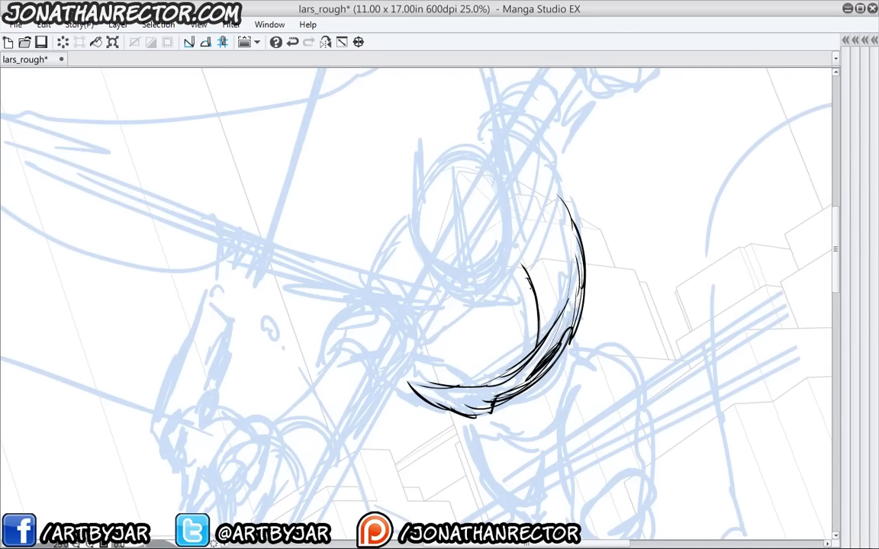
Ink the curved chest lines beneath and beside the upper figure's head, marking their ends and junction with small circles
{"action": "mouse_move", "coordinate": [523, 272]}
{"action": "left_mouse_down"}
{"action": "mouse_move", "coordinate": [528, 290]}
{"action": "mouse_move", "coordinate": [470, 313]}
{"action": "mouse_move", "coordinate": [410, 311]}
{"action": "mouse_move", "coordinate": [466, 307]}
{"action": "left_mouse_up"}
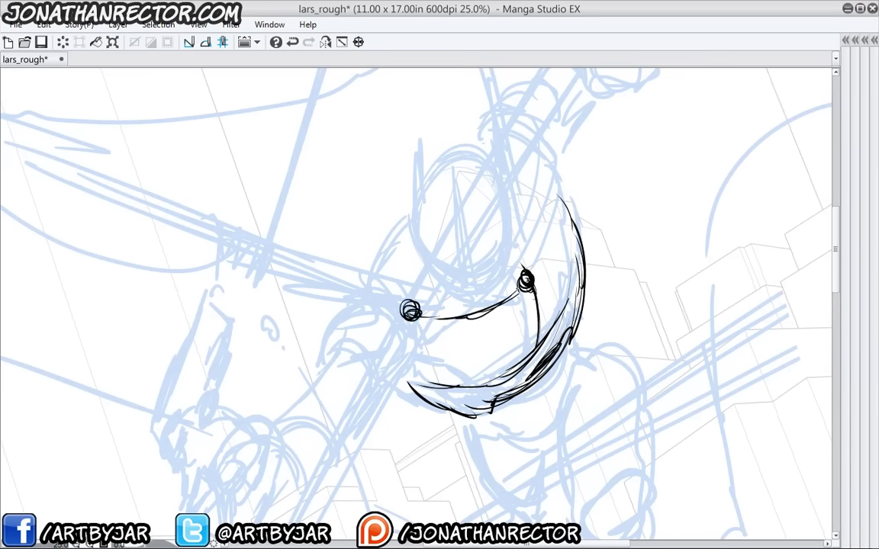
{"action": "mouse_move", "coordinate": [519, 293]}
{"action": "left_mouse_down"}
{"action": "mouse_move", "coordinate": [400, 314]}
{"action": "mouse_move", "coordinate": [420, 311]}
{"action": "left_mouse_up"}
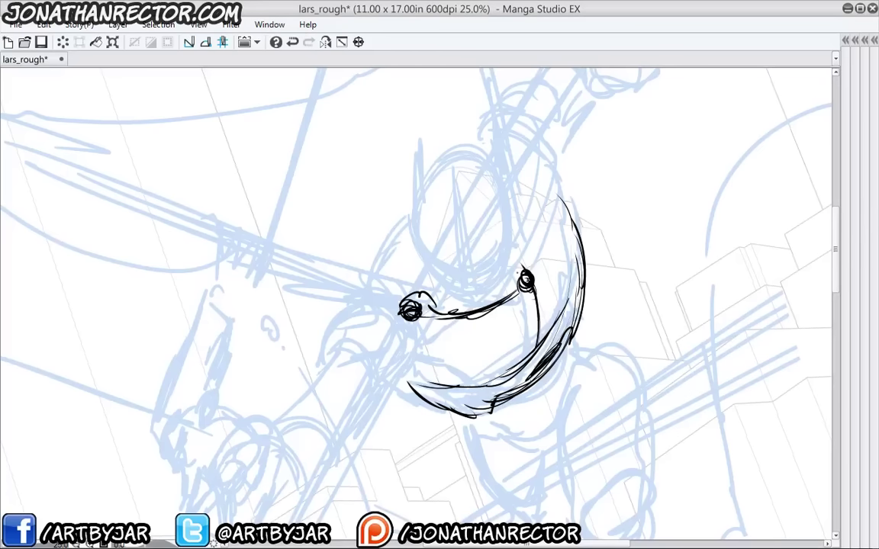
{"action": "left_click_drag", "start_coordinate": [481, 308], "coordinate": [451, 365]}
{"action": "mouse_move", "coordinate": [499, 326]}
{"action": "left_mouse_down"}
{"action": "mouse_move", "coordinate": [490, 257]}
{"action": "mouse_move", "coordinate": [500, 325]}
{"action": "left_mouse_up"}
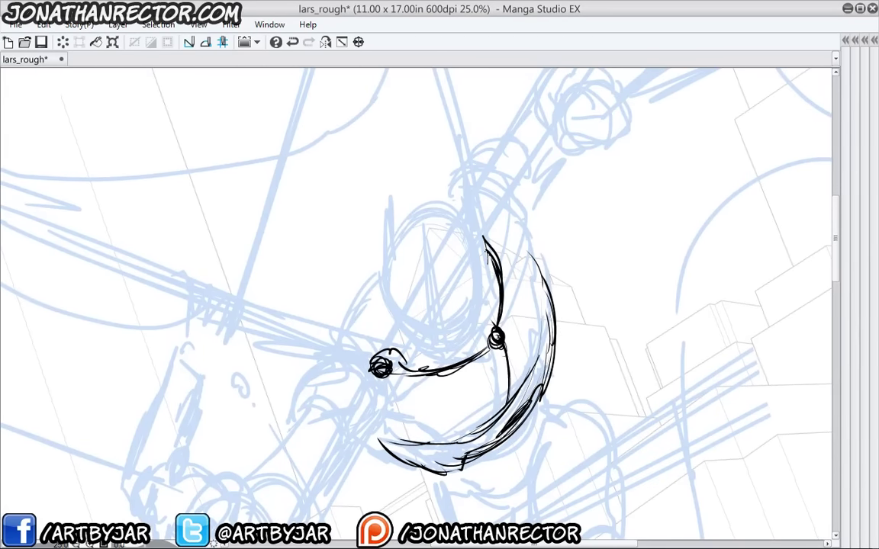
{"action": "left_click_drag", "start_coordinate": [485, 240], "coordinate": [484, 247]}
{"action": "left_click_drag", "start_coordinate": [458, 307], "coordinate": [460, 304]}
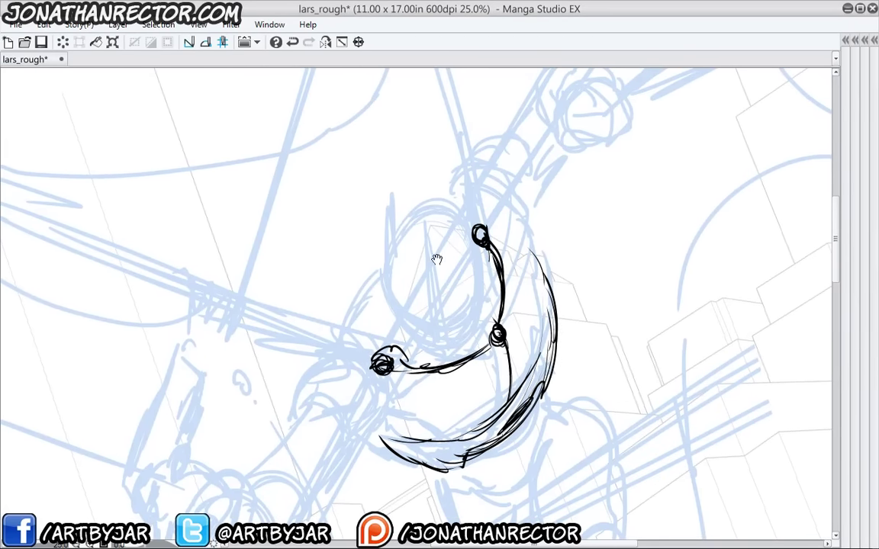
Ink the side contours of the upper figure's torso and reinforce the centre line running down from the chest junction
{"action": "mouse_move", "coordinate": [436, 260]}
{"action": "left_mouse_down"}
{"action": "mouse_move", "coordinate": [444, 244]}
{"action": "mouse_move", "coordinate": [442, 257]}
{"action": "left_mouse_up"}
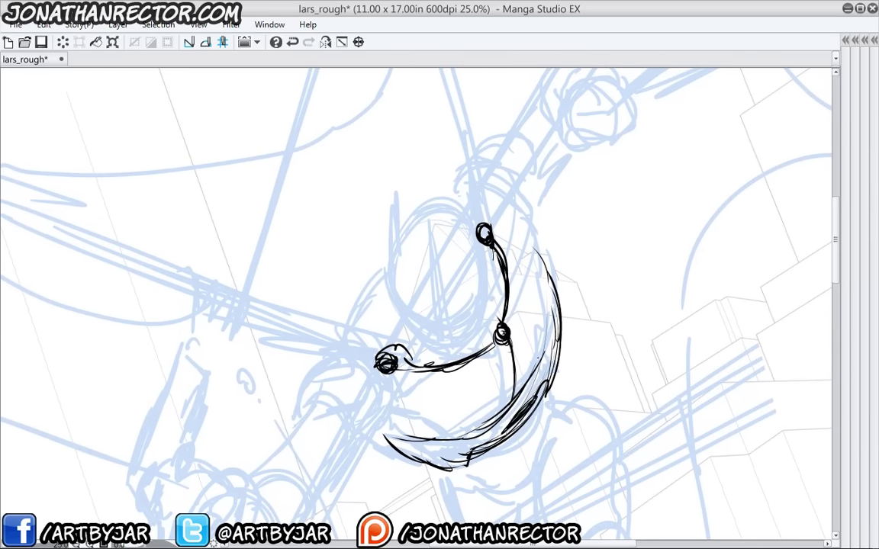
{"action": "mouse_move", "coordinate": [515, 250]}
{"action": "left_mouse_down"}
{"action": "mouse_move", "coordinate": [544, 324]}
{"action": "mouse_move", "coordinate": [550, 349]}
{"action": "left_mouse_up"}
{"action": "left_click_drag", "start_coordinate": [404, 375], "coordinate": [422, 440]}
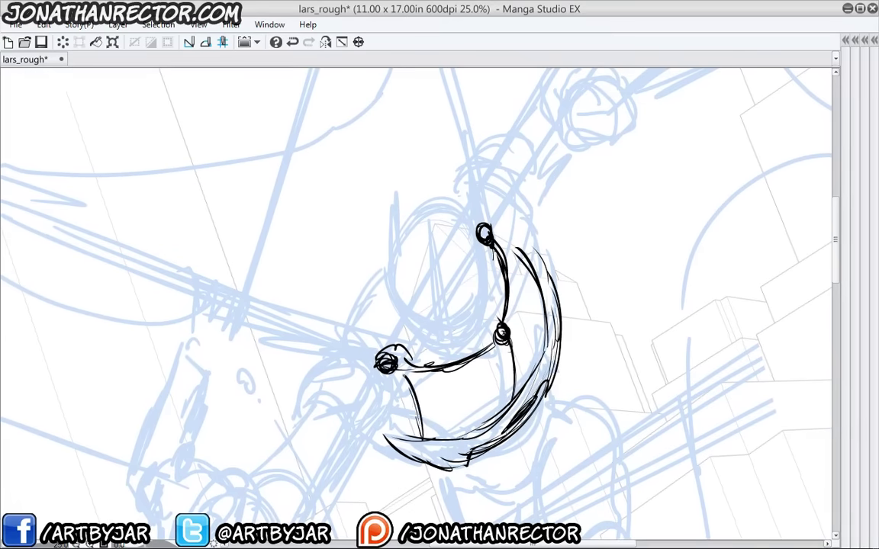
{"action": "left_click_drag", "start_coordinate": [532, 282], "coordinate": [528, 379]}
{"action": "left_click_drag", "start_coordinate": [509, 344], "coordinate": [506, 411]}
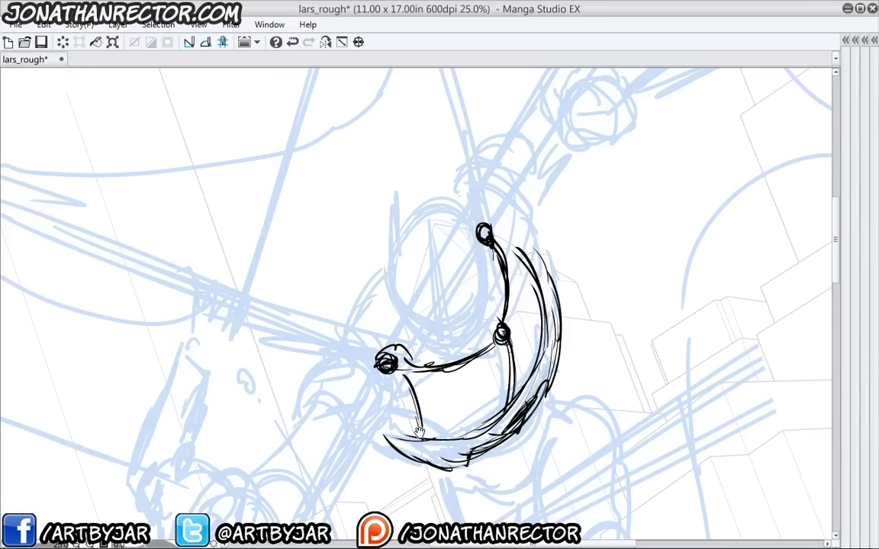
Ink the curved hip contours just below the torso band of the upper figure
{"action": "scroll", "coordinate": [416, 305], "scroll_direction": "down", "scroll_amount": 3}
{"action": "mouse_move", "coordinate": [547, 281]}
{"action": "left_mouse_down"}
{"action": "mouse_move", "coordinate": [525, 334]}
{"action": "mouse_move", "coordinate": [489, 347]}
{"action": "mouse_move", "coordinate": [474, 341]}
{"action": "left_mouse_up"}
{"action": "left_click_drag", "start_coordinate": [544, 303], "coordinate": [505, 359]}
{"action": "mouse_move", "coordinate": [549, 306]}
{"action": "left_mouse_down"}
{"action": "mouse_move", "coordinate": [529, 354]}
{"action": "mouse_move", "coordinate": [479, 362]}
{"action": "left_mouse_up"}
{"action": "left_click_drag", "start_coordinate": [428, 349], "coordinate": [492, 377]}
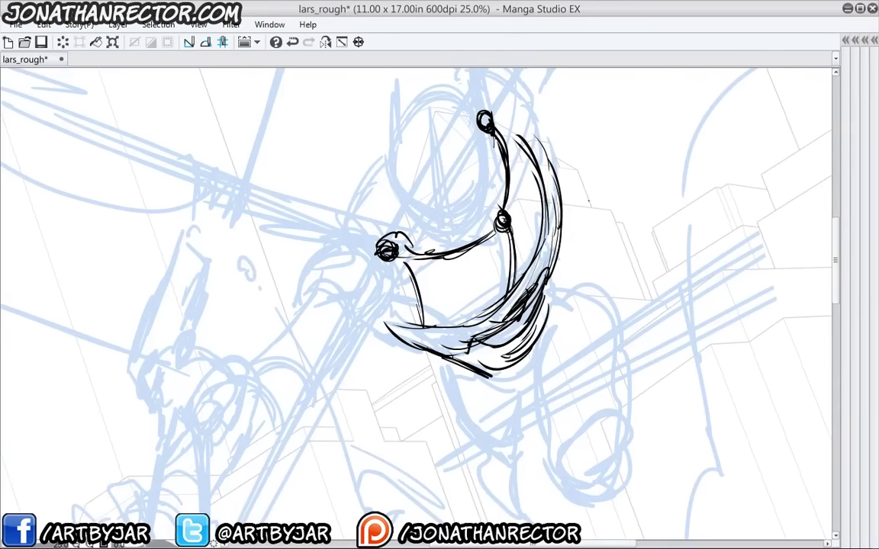
Complete the upper figure's pelvis outline and draw the first curved contours of the foreshortened near thigh
{"action": "left_click_drag", "start_coordinate": [551, 280], "coordinate": [551, 356]}
{"action": "left_click_drag", "start_coordinate": [551, 321], "coordinate": [548, 367]}
{"action": "left_click_drag", "start_coordinate": [546, 366], "coordinate": [504, 389]}
{"action": "left_click_drag", "start_coordinate": [465, 315], "coordinate": [415, 252]}
{"action": "mouse_move", "coordinate": [501, 239]}
{"action": "left_mouse_down"}
{"action": "mouse_move", "coordinate": [560, 271]}
{"action": "mouse_move", "coordinate": [585, 328]}
{"action": "mouse_move", "coordinate": [512, 284]}
{"action": "left_mouse_up"}
{"action": "mouse_move", "coordinate": [539, 261]}
{"action": "left_mouse_down"}
{"action": "mouse_move", "coordinate": [507, 270]}
{"action": "mouse_move", "coordinate": [499, 316]}
{"action": "left_mouse_up"}
{"action": "left_click_drag", "start_coordinate": [554, 271], "coordinate": [505, 327]}
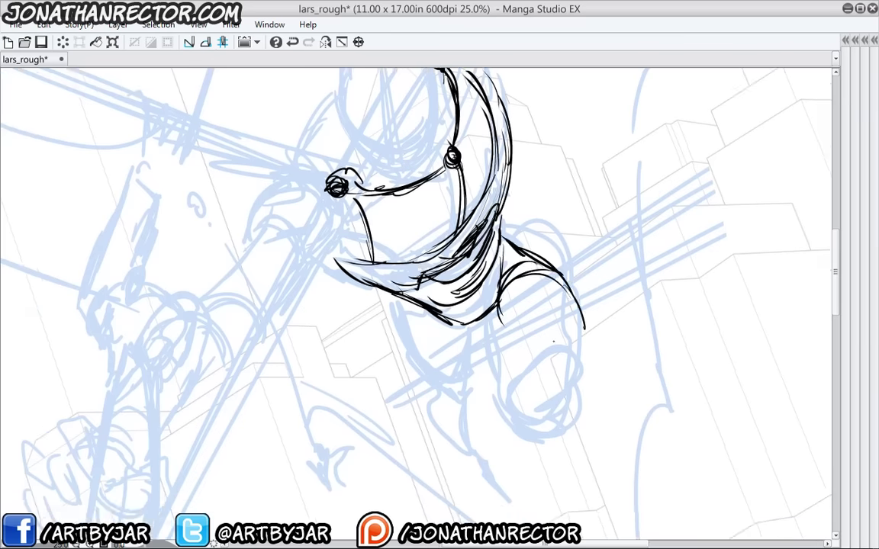
Add cross-contour arcs down the foreshortened near thigh and close its lower end with a heavy double ellipse
{"action": "left_click_drag", "start_coordinate": [573, 297], "coordinate": [503, 351]}
{"action": "mouse_move", "coordinate": [578, 322]}
{"action": "left_mouse_down"}
{"action": "mouse_move", "coordinate": [561, 309]}
{"action": "mouse_move", "coordinate": [509, 357]}
{"action": "left_mouse_up"}
{"action": "left_click_drag", "start_coordinate": [568, 353], "coordinate": [547, 351]}
{"action": "mouse_move", "coordinate": [562, 356]}
{"action": "left_mouse_down"}
{"action": "mouse_move", "coordinate": [534, 374]}
{"action": "mouse_move", "coordinate": [570, 391]}
{"action": "left_mouse_up"}
{"action": "mouse_move", "coordinate": [574, 356]}
{"action": "left_mouse_down"}
{"action": "mouse_move", "coordinate": [572, 389]}
{"action": "mouse_move", "coordinate": [553, 407]}
{"action": "left_mouse_up"}
{"action": "left_click_drag", "start_coordinate": [574, 391], "coordinate": [522, 409]}
{"action": "mouse_move", "coordinate": [566, 401]}
{"action": "left_mouse_down"}
{"action": "mouse_move", "coordinate": [516, 408]}
{"action": "mouse_move", "coordinate": [524, 420]}
{"action": "left_mouse_up"}
{"action": "left_click_drag", "start_coordinate": [566, 402], "coordinate": [516, 414]}
{"action": "mouse_move", "coordinate": [566, 401]}
{"action": "left_mouse_down"}
{"action": "mouse_move", "coordinate": [528, 418]}
{"action": "mouse_move", "coordinate": [550, 420]}
{"action": "left_mouse_up"}
{"action": "left_click_drag", "start_coordinate": [559, 417], "coordinate": [518, 418]}
Ink the inner side contour of the near thigh from the pelvis down to the end ellipse
{"action": "left_click_drag", "start_coordinate": [498, 386], "coordinate": [518, 414]}
{"action": "left_click_drag", "start_coordinate": [499, 352], "coordinate": [511, 406]}
{"action": "left_click_drag", "start_coordinate": [497, 327], "coordinate": [503, 391]}
{"action": "mouse_move", "coordinate": [500, 315]}
{"action": "left_mouse_down"}
{"action": "mouse_move", "coordinate": [502, 385]}
{"action": "mouse_move", "coordinate": [501, 363]}
{"action": "left_mouse_up"}
{"action": "left_click_drag", "start_coordinate": [490, 318], "coordinate": [501, 374]}
{"action": "left_click_drag", "start_coordinate": [498, 293], "coordinate": [490, 322]}
Reinforce the near thigh's outer contour and outline the small rounded form beneath its end ellipse
{"action": "mouse_move", "coordinate": [502, 241]}
{"action": "left_mouse_down"}
{"action": "mouse_move", "coordinate": [496, 299]}
{"action": "mouse_move", "coordinate": [572, 317]}
{"action": "left_mouse_up"}
{"action": "mouse_move", "coordinate": [573, 315]}
{"action": "left_mouse_down"}
{"action": "mouse_move", "coordinate": [570, 395]}
{"action": "mouse_move", "coordinate": [570, 384]}
{"action": "left_mouse_up"}
{"action": "left_click_drag", "start_coordinate": [553, 295], "coordinate": [566, 324]}
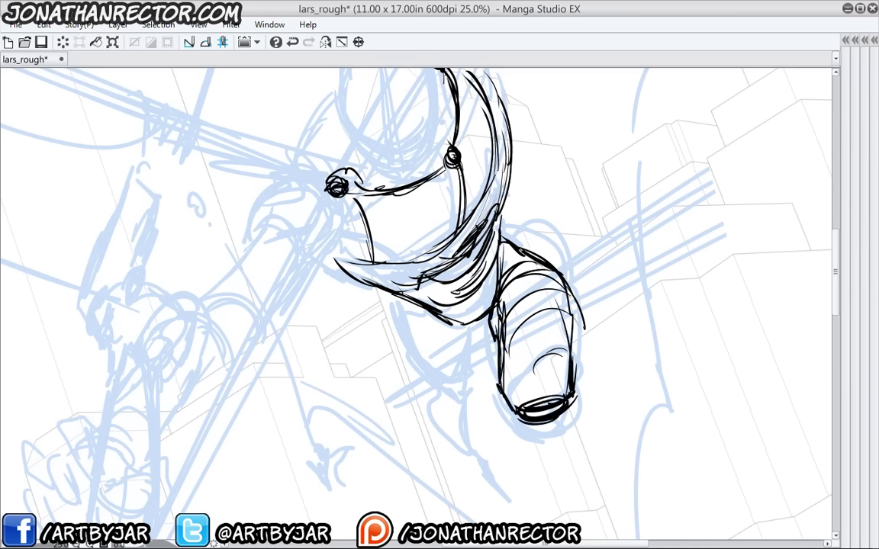
{"action": "left_click_drag", "start_coordinate": [527, 252], "coordinate": [566, 299]}
{"action": "mouse_move", "coordinate": [566, 298]}
{"action": "left_mouse_down"}
{"action": "mouse_move", "coordinate": [560, 370]}
{"action": "mouse_move", "coordinate": [560, 360]}
{"action": "left_mouse_up"}
{"action": "left_click_drag", "start_coordinate": [565, 283], "coordinate": [568, 402]}
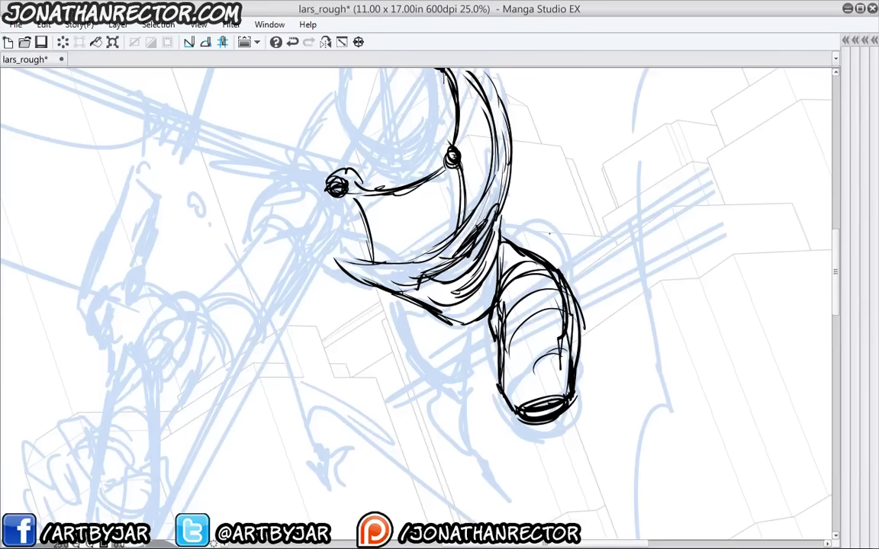
{"action": "mouse_move", "coordinate": [580, 365]}
{"action": "left_mouse_down"}
{"action": "mouse_move", "coordinate": [569, 415]}
{"action": "mouse_move", "coordinate": [546, 433]}
{"action": "left_mouse_up"}
{"action": "mouse_move", "coordinate": [558, 432]}
{"action": "left_mouse_down"}
{"action": "mouse_move", "coordinate": [527, 426]}
{"action": "mouse_move", "coordinate": [542, 432]}
{"action": "left_mouse_up"}
Sketch the tapered outline of the far thigh below the pelvis and erase its overly wide outer contour
{"action": "left_click_drag", "start_coordinate": [469, 328], "coordinate": [420, 348]}
{"action": "left_click_drag", "start_coordinate": [396, 298], "coordinate": [421, 345]}
{"action": "mouse_move", "coordinate": [396, 302]}
{"action": "left_mouse_down"}
{"action": "mouse_move", "coordinate": [444, 364]}
{"action": "mouse_move", "coordinate": [432, 360]}
{"action": "left_mouse_up"}
{"action": "left_click_drag", "start_coordinate": [429, 356], "coordinate": [458, 373]}
{"action": "left_click_drag", "start_coordinate": [409, 329], "coordinate": [422, 346]}
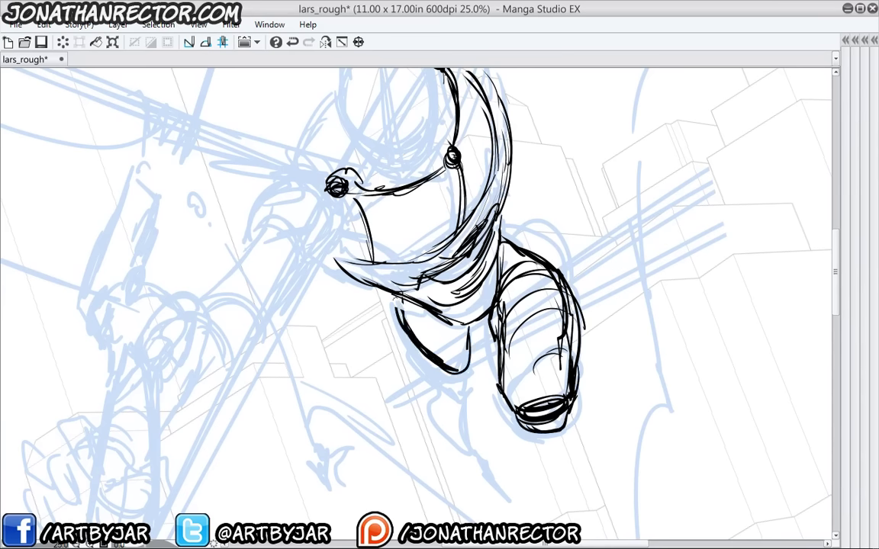
{"action": "left_click_drag", "start_coordinate": [394, 308], "coordinate": [435, 361]}
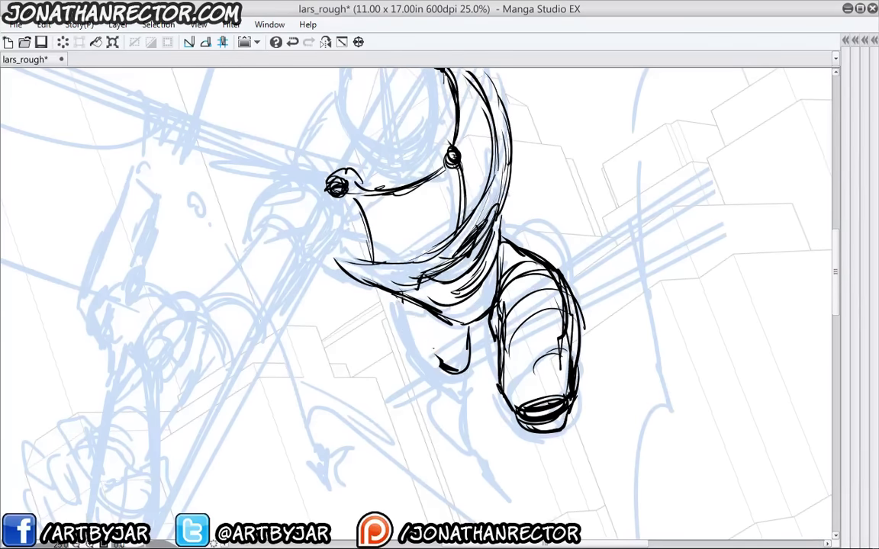
Redraw the outer contour of the far thigh closer to its inner line, tapering toward the knee
{"action": "left_click_drag", "start_coordinate": [412, 324], "coordinate": [442, 370]}
{"action": "mouse_move", "coordinate": [413, 324]}
{"action": "left_mouse_down"}
{"action": "mouse_move", "coordinate": [439, 366]}
{"action": "mouse_move", "coordinate": [433, 361]}
{"action": "left_mouse_up"}
{"action": "left_click_drag", "start_coordinate": [406, 307], "coordinate": [432, 357]}
{"action": "left_click_drag", "start_coordinate": [410, 304], "coordinate": [421, 348]}
{"action": "mouse_move", "coordinate": [411, 303]}
{"action": "left_mouse_down"}
{"action": "mouse_move", "coordinate": [422, 349]}
{"action": "mouse_move", "coordinate": [464, 374]}
{"action": "left_mouse_up"}
Draw short curved bands across the knee end of the far thigh
{"action": "mouse_move", "coordinate": [464, 369]}
{"action": "left_mouse_down"}
{"action": "mouse_move", "coordinate": [471, 345]}
{"action": "mouse_move", "coordinate": [470, 378]}
{"action": "left_mouse_up"}
{"action": "mouse_move", "coordinate": [471, 374]}
{"action": "left_mouse_down"}
{"action": "mouse_move", "coordinate": [447, 384]}
{"action": "mouse_move", "coordinate": [470, 390]}
{"action": "left_mouse_up"}
{"action": "left_click_drag", "start_coordinate": [440, 374], "coordinate": [468, 393]}
{"action": "left_click_drag", "start_coordinate": [424, 333], "coordinate": [412, 351]}
{"action": "left_click_drag", "start_coordinate": [400, 328], "coordinate": [391, 343]}
{"action": "mouse_move", "coordinate": [426, 294]}
{"action": "left_mouse_down"}
{"action": "mouse_move", "coordinate": [425, 328]}
{"action": "mouse_move", "coordinate": [468, 361]}
{"action": "mouse_move", "coordinate": [450, 395]}
{"action": "left_mouse_up"}
{"action": "mouse_move", "coordinate": [438, 370]}
{"action": "left_mouse_down"}
{"action": "mouse_move", "coordinate": [431, 381]}
{"action": "mouse_move", "coordinate": [468, 417]}
{"action": "left_mouse_up"}
{"action": "mouse_move", "coordinate": [430, 342]}
{"action": "left_mouse_down"}
{"action": "mouse_move", "coordinate": [419, 377]}
{"action": "mouse_move", "coordinate": [399, 374]}
{"action": "mouse_move", "coordinate": [474, 418]}
{"action": "mouse_move", "coordinate": [466, 432]}
{"action": "mouse_move", "coordinate": [482, 442]}
{"action": "left_mouse_up"}
{"action": "left_click_drag", "start_coordinate": [460, 433], "coordinate": [472, 447]}
{"action": "left_click_drag", "start_coordinate": [462, 420], "coordinate": [484, 444]}
{"action": "left_click_drag", "start_coordinate": [482, 441], "coordinate": [470, 447]}
{"action": "left_click_drag", "start_coordinate": [480, 435], "coordinate": [495, 463]}
{"action": "left_click_drag", "start_coordinate": [493, 464], "coordinate": [484, 467]}
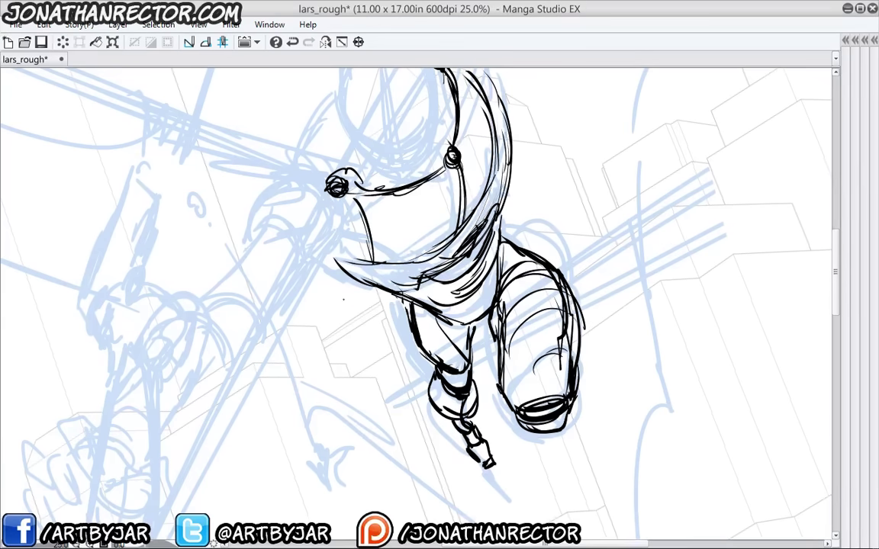
{"action": "mouse_move", "coordinate": [464, 419]}
{"action": "left_mouse_down"}
{"action": "mouse_move", "coordinate": [476, 398]}
{"action": "mouse_move", "coordinate": [448, 416]}
{"action": "mouse_move", "coordinate": [490, 463]}
{"action": "left_mouse_up"}
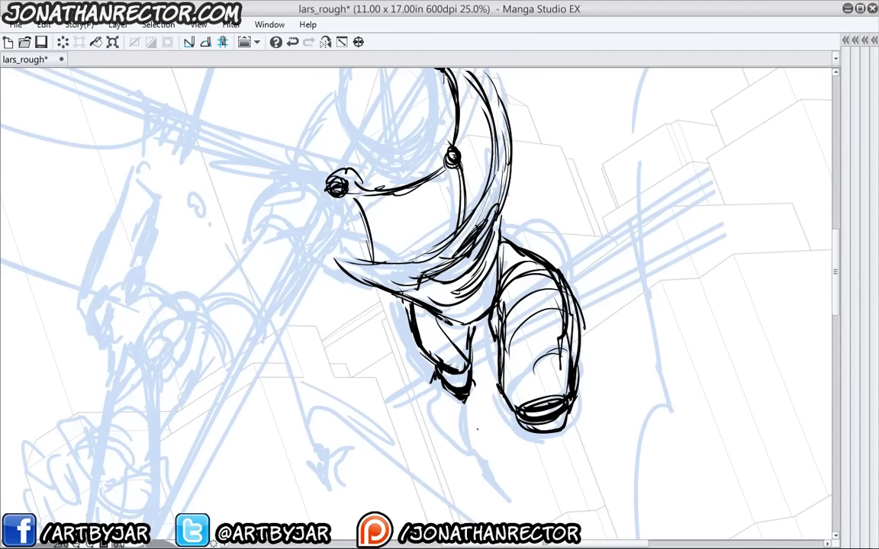
Draw the far lower leg as foreshortened rounded bands ending in a narrow ankle and a small angular foot
{"action": "mouse_move", "coordinate": [442, 385]}
{"action": "left_mouse_down"}
{"action": "mouse_move", "coordinate": [460, 402]}
{"action": "mouse_move", "coordinate": [458, 410]}
{"action": "mouse_move", "coordinate": [474, 406]}
{"action": "left_mouse_up"}
{"action": "left_click_drag", "start_coordinate": [473, 384], "coordinate": [467, 408]}
{"action": "left_click_drag", "start_coordinate": [420, 349], "coordinate": [481, 413]}
{"action": "left_click_drag", "start_coordinate": [455, 413], "coordinate": [490, 416]}
{"action": "left_click_drag", "start_coordinate": [467, 413], "coordinate": [487, 419]}
{"action": "mouse_move", "coordinate": [479, 407]}
{"action": "left_mouse_down"}
{"action": "mouse_move", "coordinate": [514, 454]}
{"action": "mouse_move", "coordinate": [486, 435]}
{"action": "left_mouse_up"}
{"action": "left_click_drag", "start_coordinate": [493, 423], "coordinate": [486, 440]}
{"action": "left_click_drag", "start_coordinate": [493, 440], "coordinate": [513, 454]}
{"action": "left_click_drag", "start_coordinate": [464, 393], "coordinate": [452, 407]}
{"action": "left_click_drag", "start_coordinate": [448, 381], "coordinate": [464, 394]}
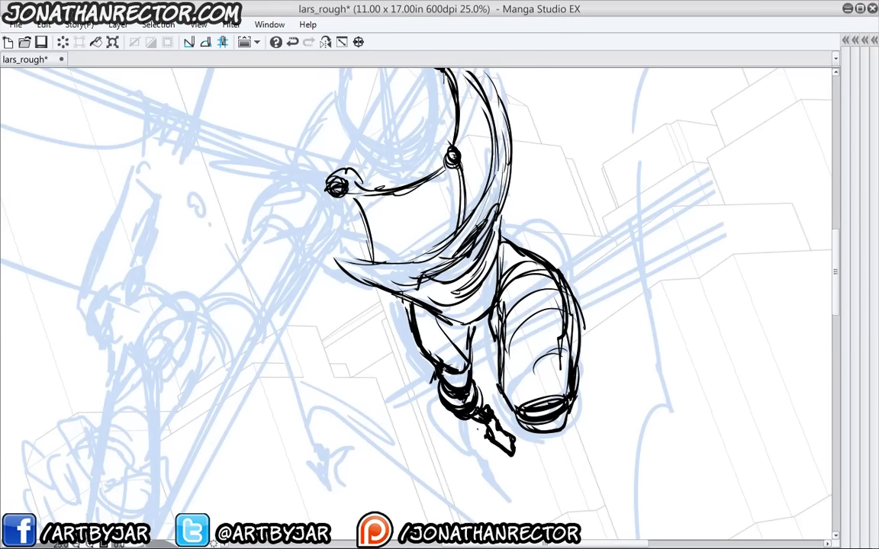
Add a centre line down the pelvis and lengthwise contour lines along both thighs
{"action": "left_click_drag", "start_coordinate": [489, 312], "coordinate": [473, 330]}
{"action": "left_click_drag", "start_coordinate": [475, 289], "coordinate": [482, 322]}
{"action": "left_click_drag", "start_coordinate": [468, 256], "coordinate": [480, 317]}
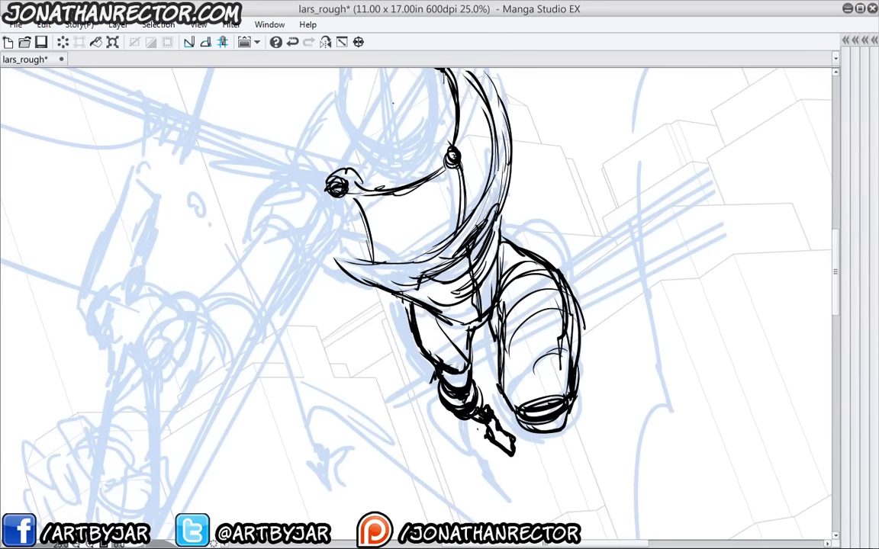
{"action": "mouse_move", "coordinate": [534, 265]}
{"action": "left_mouse_down"}
{"action": "mouse_move", "coordinate": [525, 336]}
{"action": "mouse_move", "coordinate": [539, 356]}
{"action": "left_mouse_up"}
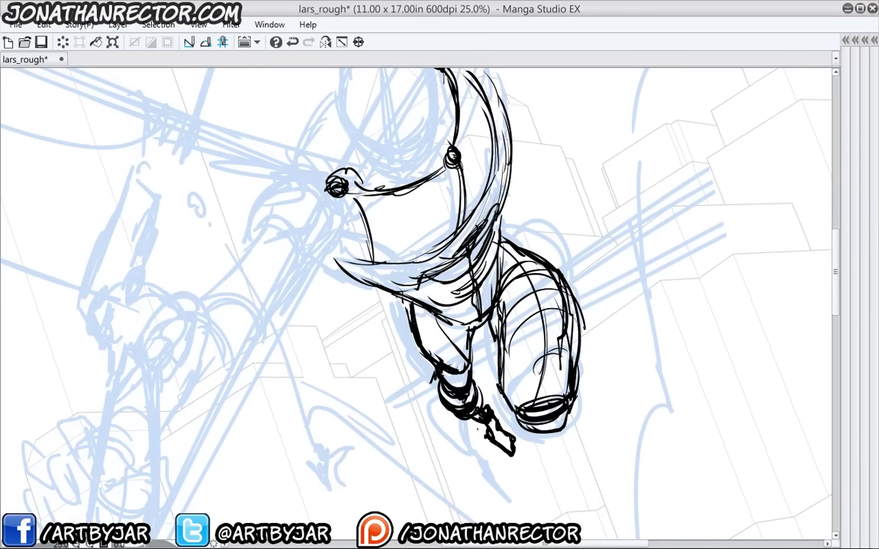
{"action": "left_click_drag", "start_coordinate": [430, 313], "coordinate": [438, 362]}
Draw thin curved guide arcs inside the side of the upper figure's head
{"action": "left_click_drag", "start_coordinate": [326, 180], "coordinate": [373, 307]}
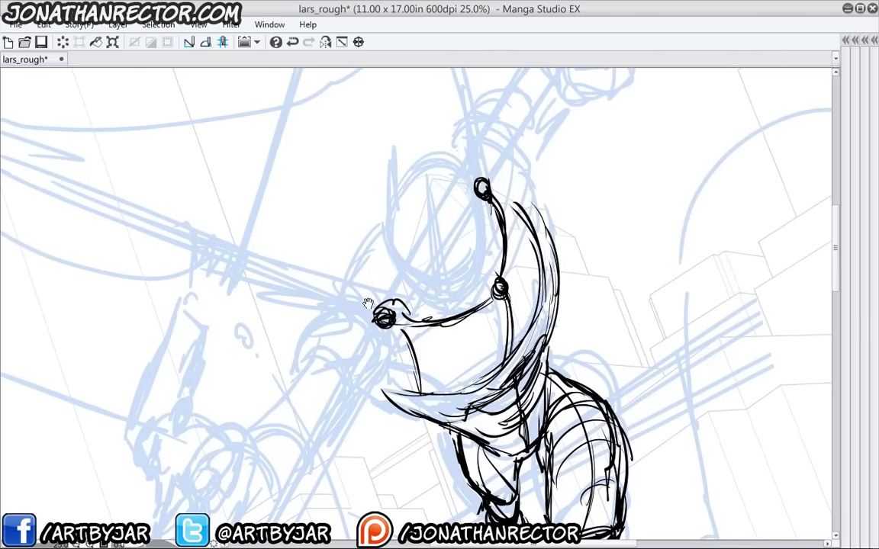
{"action": "mouse_move", "coordinate": [417, 220]}
{"action": "left_mouse_down"}
{"action": "mouse_move", "coordinate": [405, 202]}
{"action": "mouse_move", "coordinate": [432, 267]}
{"action": "left_mouse_up"}
{"action": "mouse_move", "coordinate": [463, 192]}
{"action": "left_mouse_down"}
{"action": "mouse_move", "coordinate": [427, 263]}
{"action": "mouse_move", "coordinate": [226, 305]}
{"action": "left_mouse_up"}
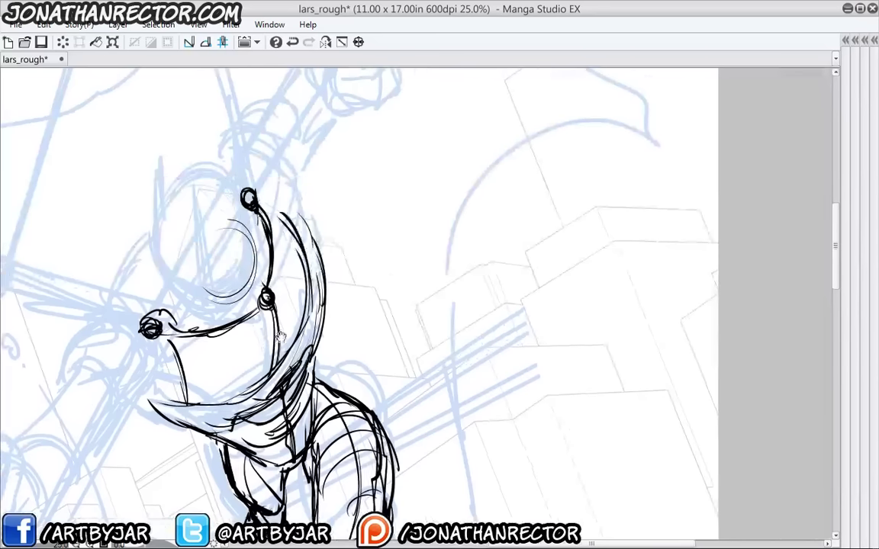
{"action": "mouse_move", "coordinate": [427, 174]}
{"action": "left_mouse_down"}
{"action": "mouse_move", "coordinate": [638, 205]}
{"action": "mouse_move", "coordinate": [425, 174]}
{"action": "left_mouse_up"}
Sketch a double rounded frame with three small dark figures in the empty area beside the upper figure
{"action": "left_click_drag", "start_coordinate": [402, 261], "coordinate": [532, 166]}
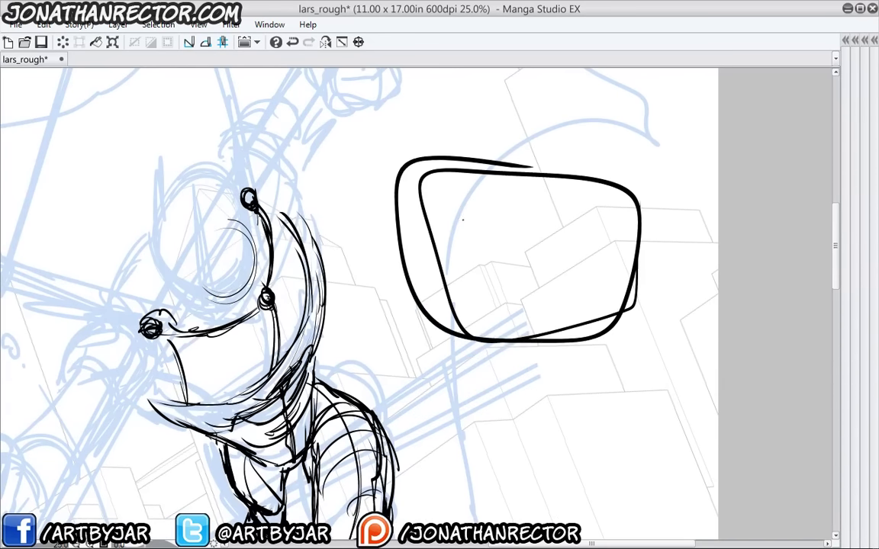
{"action": "mouse_move", "coordinate": [463, 211]}
{"action": "left_mouse_down"}
{"action": "mouse_move", "coordinate": [458, 217]}
{"action": "mouse_move", "coordinate": [455, 204]}
{"action": "mouse_move", "coordinate": [451, 218]}
{"action": "mouse_move", "coordinate": [453, 203]}
{"action": "mouse_move", "coordinate": [458, 217]}
{"action": "mouse_move", "coordinate": [498, 189]}
{"action": "mouse_move", "coordinate": [505, 237]}
{"action": "mouse_move", "coordinate": [478, 194]}
{"action": "mouse_move", "coordinate": [489, 228]}
{"action": "left_mouse_up"}
{"action": "mouse_move", "coordinate": [491, 185]}
{"action": "left_mouse_down"}
{"action": "mouse_move", "coordinate": [512, 200]}
{"action": "mouse_move", "coordinate": [577, 225]}
{"action": "left_mouse_up"}
{"action": "left_click_drag", "start_coordinate": [564, 219], "coordinate": [560, 230]}
{"action": "left_click_drag", "start_coordinate": [560, 203], "coordinate": [568, 200]}
{"action": "left_click_drag", "start_coordinate": [569, 204], "coordinate": [576, 227]}
{"action": "mouse_move", "coordinate": [561, 203]}
{"action": "left_mouse_down"}
{"action": "mouse_move", "coordinate": [554, 218]}
{"action": "mouse_move", "coordinate": [572, 228]}
{"action": "mouse_move", "coordinate": [548, 198]}
{"action": "left_mouse_up"}
{"action": "left_click_drag", "start_coordinate": [548, 198], "coordinate": [555, 203]}
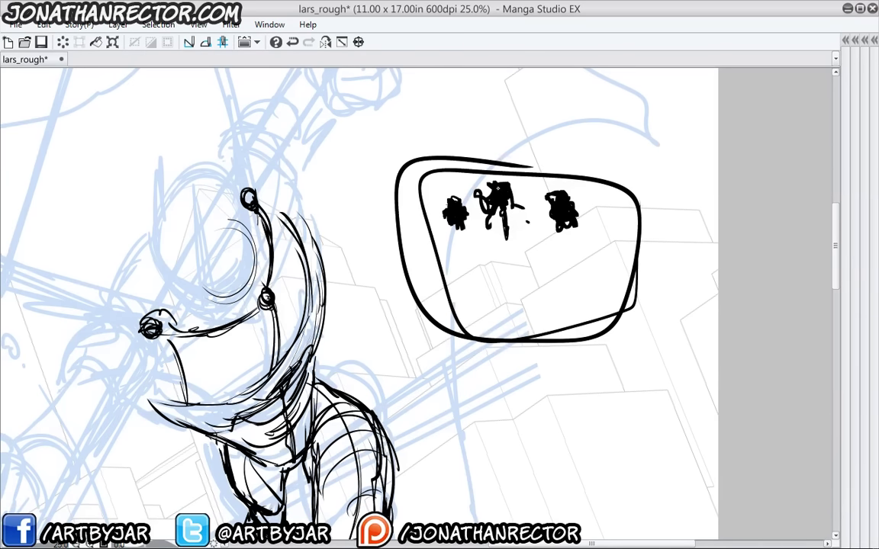
{"action": "left_click_drag", "start_coordinate": [500, 186], "coordinate": [500, 202]}
{"action": "left_click_drag", "start_coordinate": [559, 200], "coordinate": [562, 217]}
Lasso the framed side sketch, delete it and clear the selection
{"action": "mouse_move", "coordinate": [516, 134]}
{"action": "left_mouse_down"}
{"action": "mouse_move", "coordinate": [547, 359]}
{"action": "mouse_move", "coordinate": [374, 100]}
{"action": "left_mouse_up"}
{"action": "key", "text": "Delete"}
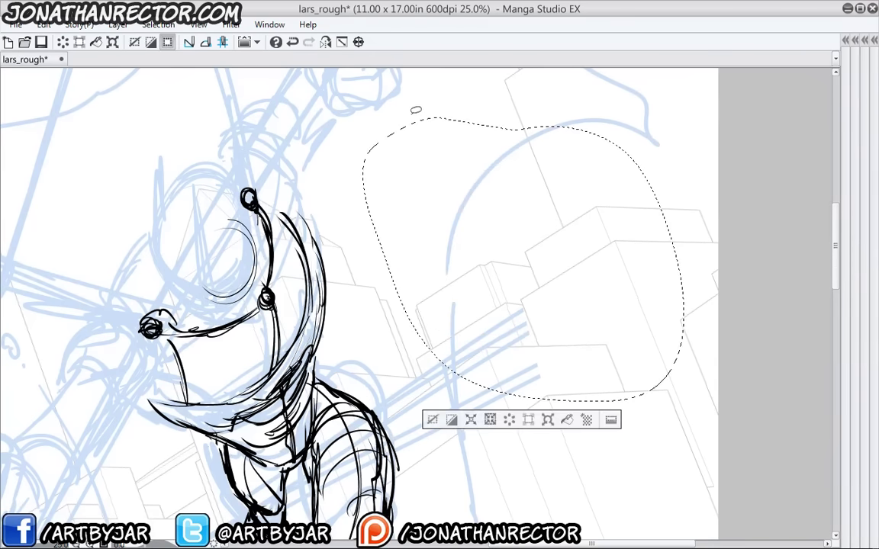
{"action": "key", "text": "ctrl+d"}
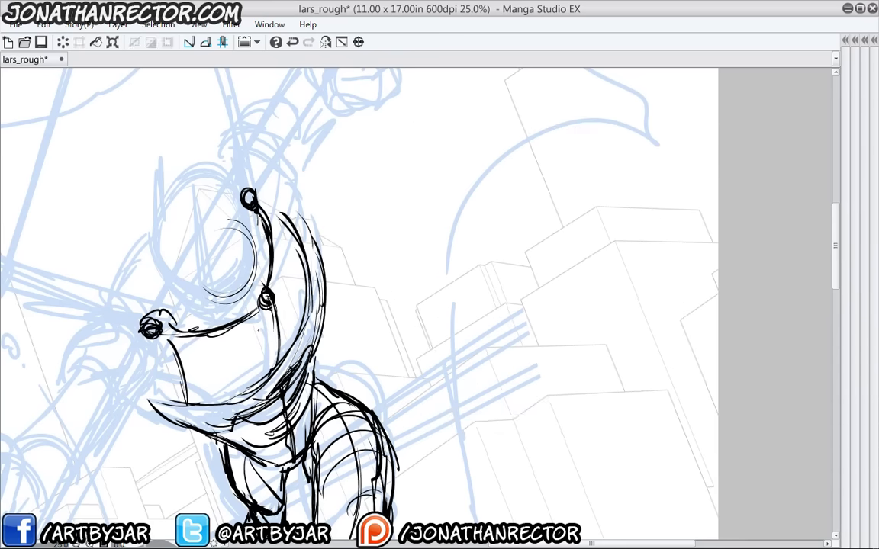
Reinforce the torso's centre and side lines and add two curved shoulder arcs beside the outer chest marker
{"action": "key", "text": "ctrl+z"}
{"action": "left_click_drag", "start_coordinate": [272, 307], "coordinate": [269, 372]}
{"action": "left_click_drag", "start_coordinate": [242, 338], "coordinate": [369, 301]}
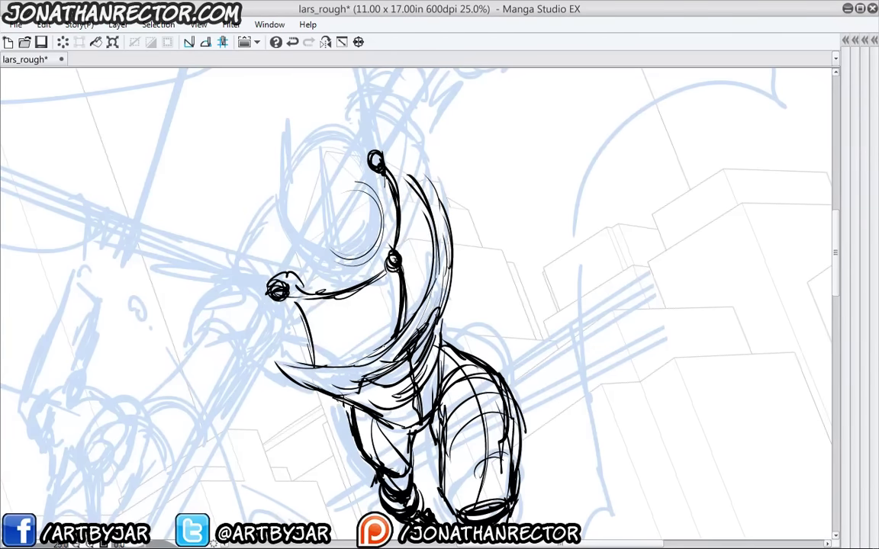
{"action": "mouse_move", "coordinate": [266, 342]}
{"action": "left_mouse_down"}
{"action": "mouse_move", "coordinate": [411, 242]}
{"action": "mouse_move", "coordinate": [470, 254]}
{"action": "left_mouse_up"}
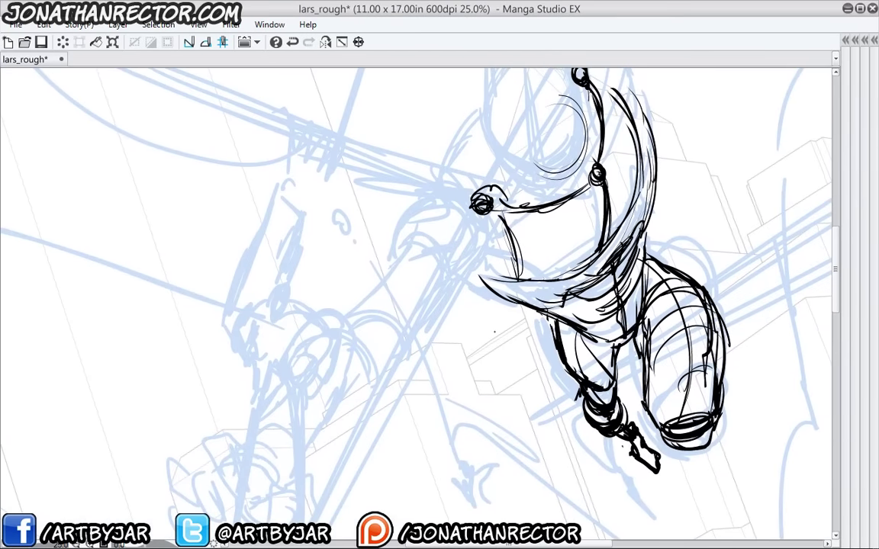
{"action": "left_click_drag", "start_coordinate": [423, 308], "coordinate": [419, 336]}
{"action": "mouse_move", "coordinate": [434, 251]}
{"action": "left_mouse_down"}
{"action": "mouse_move", "coordinate": [475, 275]}
{"action": "mouse_move", "coordinate": [478, 268]}
{"action": "left_mouse_up"}
{"action": "left_click_drag", "start_coordinate": [429, 240], "coordinate": [470, 244]}
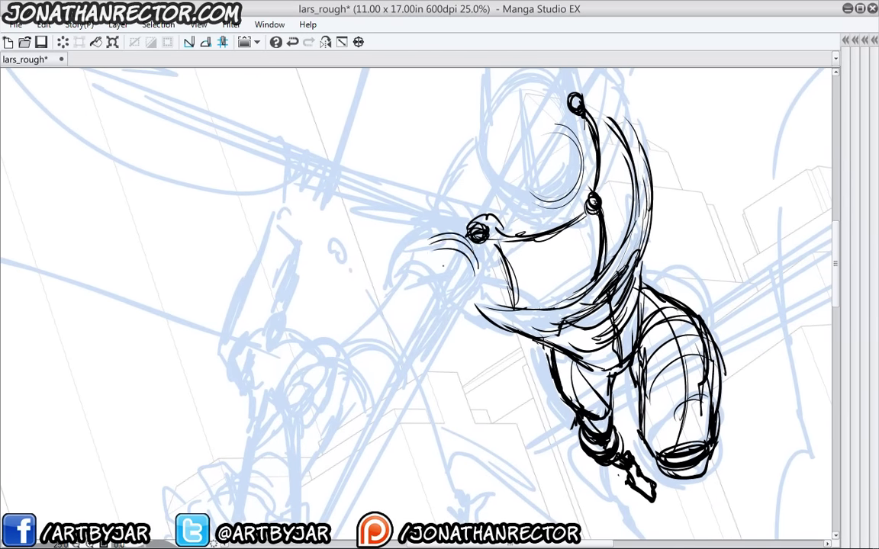
Outline the first fingers of the upper figure's reaching hand as blocky, foreshortened segments
{"action": "left_click_drag", "start_coordinate": [269, 353], "coordinate": [316, 282]}
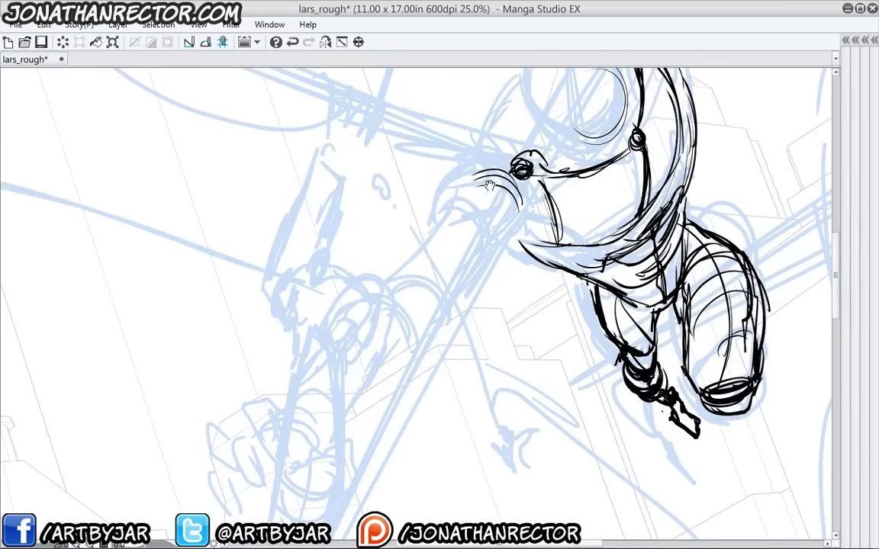
{"action": "left_click_drag", "start_coordinate": [346, 362], "coordinate": [361, 328]}
{"action": "mouse_move", "coordinate": [287, 377]}
{"action": "left_mouse_down"}
{"action": "mouse_move", "coordinate": [265, 376]}
{"action": "mouse_move", "coordinate": [263, 400]}
{"action": "mouse_move", "coordinate": [287, 392]}
{"action": "mouse_move", "coordinate": [287, 438]}
{"action": "mouse_move", "coordinate": [302, 432]}
{"action": "mouse_move", "coordinate": [288, 392]}
{"action": "mouse_move", "coordinate": [296, 402]}
{"action": "left_mouse_up"}
{"action": "mouse_move", "coordinate": [258, 375]}
{"action": "left_mouse_down"}
{"action": "mouse_move", "coordinate": [277, 323]}
{"action": "mouse_move", "coordinate": [282, 358]}
{"action": "mouse_move", "coordinate": [266, 382]}
{"action": "left_mouse_up"}
{"action": "mouse_move", "coordinate": [266, 384]}
{"action": "left_mouse_down"}
{"action": "mouse_move", "coordinate": [284, 374]}
{"action": "mouse_move", "coordinate": [300, 409]}
{"action": "left_mouse_up"}
{"action": "left_click_drag", "start_coordinate": [273, 398], "coordinate": [289, 418]}
{"action": "mouse_move", "coordinate": [289, 419]}
{"action": "left_mouse_down"}
{"action": "mouse_move", "coordinate": [299, 410]}
{"action": "mouse_move", "coordinate": [288, 425]}
{"action": "left_mouse_up"}
{"action": "mouse_move", "coordinate": [270, 386]}
{"action": "left_mouse_down"}
{"action": "mouse_move", "coordinate": [264, 394]}
{"action": "mouse_move", "coordinate": [307, 417]}
{"action": "left_mouse_up"}
{"action": "left_click_drag", "start_coordinate": [308, 417], "coordinate": [288, 428]}
Undo the stray finger stroke and outline the remaining fingers of the reaching hand as tapered blocks
{"action": "mouse_move", "coordinate": [267, 363]}
{"action": "left_mouse_down"}
{"action": "mouse_move", "coordinate": [237, 416]}
{"action": "mouse_move", "coordinate": [270, 438]}
{"action": "left_mouse_up"}
{"action": "key", "text": "ctrl+z"}
{"action": "mouse_move", "coordinate": [248, 402]}
{"action": "left_mouse_down"}
{"action": "mouse_move", "coordinate": [257, 397]}
{"action": "mouse_move", "coordinate": [213, 399]}
{"action": "left_mouse_up"}
{"action": "left_click_drag", "start_coordinate": [212, 401], "coordinate": [215, 435]}
{"action": "mouse_move", "coordinate": [227, 399]}
{"action": "left_mouse_down"}
{"action": "mouse_move", "coordinate": [226, 428]}
{"action": "mouse_move", "coordinate": [215, 435]}
{"action": "left_mouse_up"}
{"action": "mouse_move", "coordinate": [214, 437]}
{"action": "left_mouse_down"}
{"action": "mouse_move", "coordinate": [228, 430]}
{"action": "mouse_move", "coordinate": [243, 439]}
{"action": "mouse_move", "coordinate": [226, 398]}
{"action": "mouse_move", "coordinate": [248, 443]}
{"action": "left_mouse_up"}
{"action": "mouse_move", "coordinate": [241, 397]}
{"action": "left_mouse_down"}
{"action": "mouse_move", "coordinate": [262, 438]}
{"action": "mouse_move", "coordinate": [248, 443]}
{"action": "left_mouse_up"}
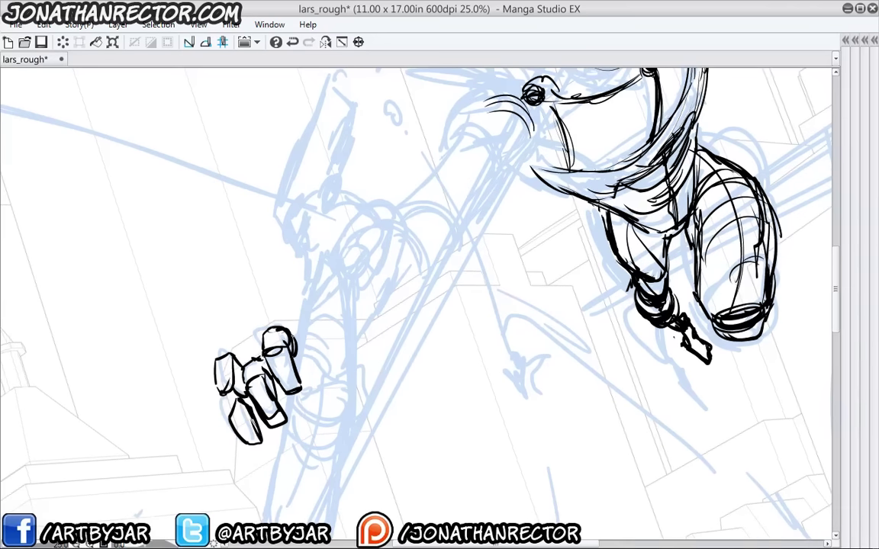
Draw the palm and thumb of the reaching hand and the curved back of the hand up to the wrist
{"action": "mouse_move", "coordinate": [294, 336]}
{"action": "left_mouse_down"}
{"action": "mouse_move", "coordinate": [331, 367]}
{"action": "mouse_move", "coordinate": [310, 390]}
{"action": "mouse_move", "coordinate": [356, 378]}
{"action": "mouse_move", "coordinate": [373, 414]}
{"action": "mouse_move", "coordinate": [352, 435]}
{"action": "mouse_move", "coordinate": [349, 382]}
{"action": "mouse_move", "coordinate": [345, 401]}
{"action": "left_mouse_up"}
{"action": "mouse_move", "coordinate": [337, 385]}
{"action": "left_mouse_down"}
{"action": "mouse_move", "coordinate": [344, 400]}
{"action": "mouse_move", "coordinate": [318, 394]}
{"action": "left_mouse_up"}
{"action": "left_click_drag", "start_coordinate": [315, 392], "coordinate": [278, 397]}
{"action": "left_click_drag", "start_coordinate": [294, 337], "coordinate": [322, 309]}
{"action": "mouse_move", "coordinate": [352, 377]}
{"action": "left_mouse_down"}
{"action": "mouse_move", "coordinate": [348, 349]}
{"action": "mouse_move", "coordinate": [350, 358]}
{"action": "left_mouse_up"}
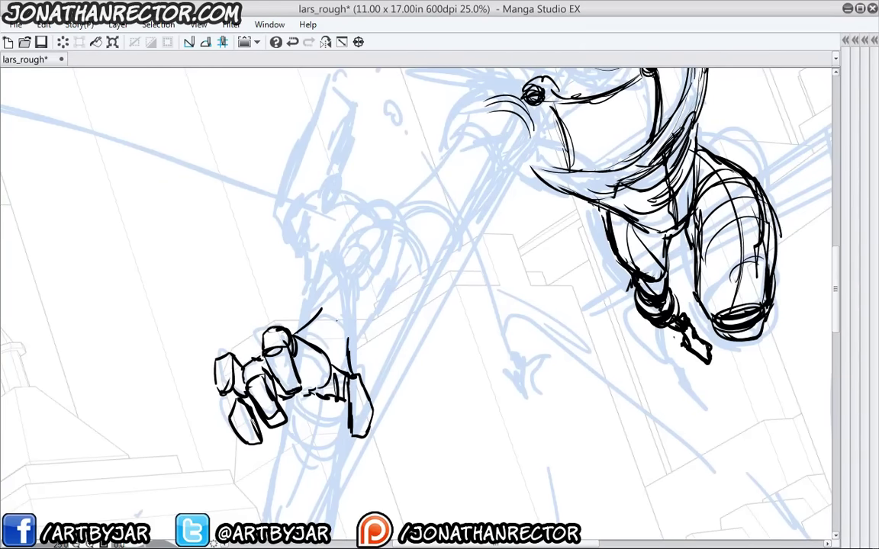
{"action": "left_click_drag", "start_coordinate": [318, 317], "coordinate": [350, 338]}
{"action": "left_click_drag", "start_coordinate": [343, 276], "coordinate": [306, 327]}
Draw the upper and lower forearm contours from the reaching hand's wrist up toward the elbow
{"action": "left_click_drag", "start_coordinate": [253, 384], "coordinate": [275, 368]}
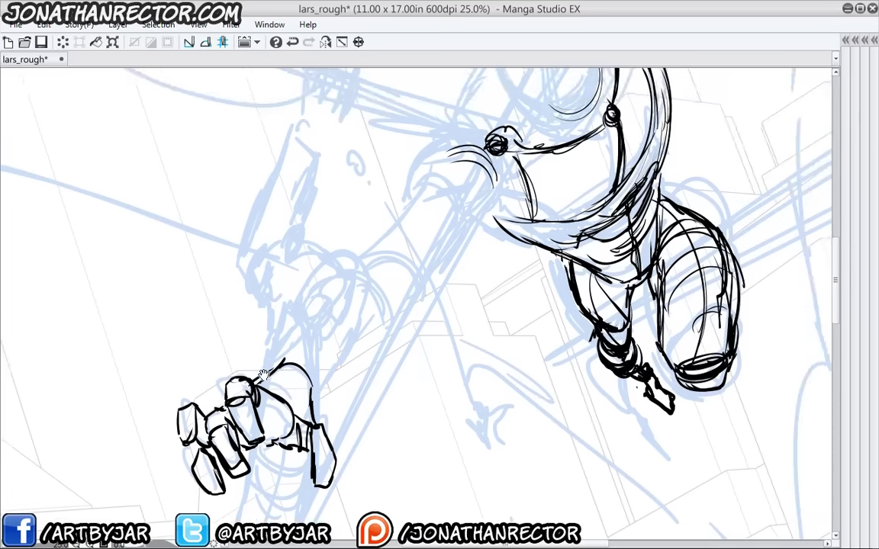
{"action": "left_click_drag", "start_coordinate": [237, 338], "coordinate": [201, 349]}
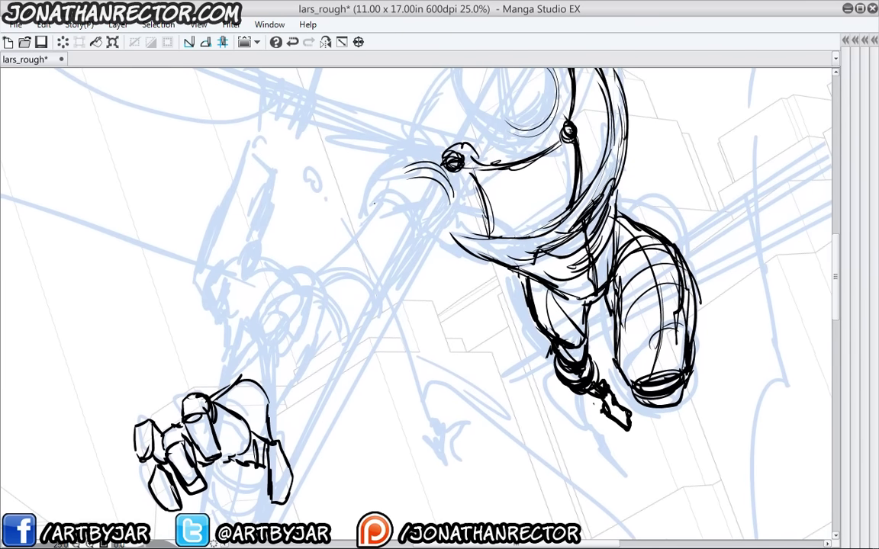
{"action": "left_click_drag", "start_coordinate": [271, 388], "coordinate": [325, 274]}
{"action": "mouse_move", "coordinate": [229, 382]}
{"action": "left_mouse_down"}
{"action": "mouse_move", "coordinate": [275, 283]}
{"action": "mouse_move", "coordinate": [310, 261]}
{"action": "mouse_move", "coordinate": [354, 259]}
{"action": "mouse_move", "coordinate": [305, 321]}
{"action": "left_mouse_up"}
{"action": "mouse_move", "coordinate": [270, 411]}
{"action": "left_mouse_down"}
{"action": "mouse_move", "coordinate": [308, 363]}
{"action": "mouse_move", "coordinate": [336, 355]}
{"action": "mouse_move", "coordinate": [378, 310]}
{"action": "left_mouse_up"}
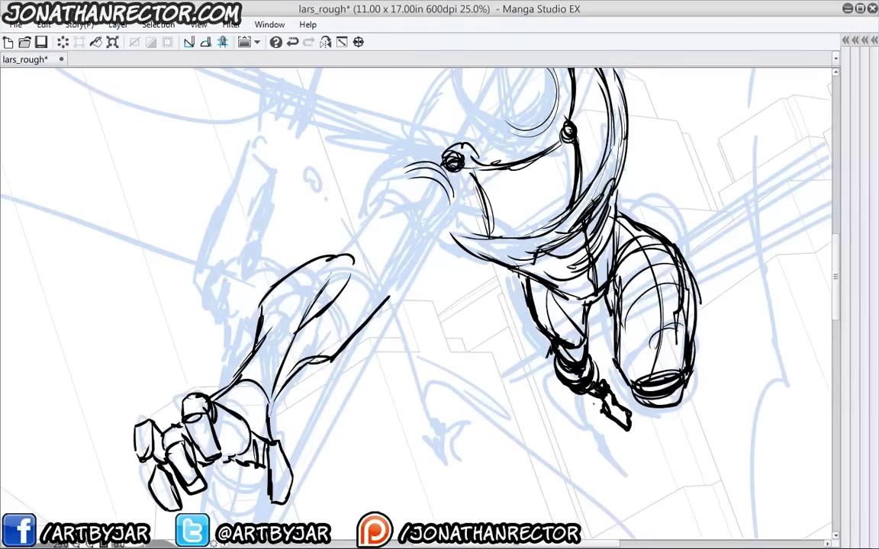
Reinforce the forearm's outer contour and thicken the lines where it meets the wrist
{"action": "mouse_move", "coordinate": [366, 266]}
{"action": "left_mouse_down"}
{"action": "mouse_move", "coordinate": [341, 307]}
{"action": "mouse_move", "coordinate": [291, 299]}
{"action": "mouse_move", "coordinate": [231, 350]}
{"action": "left_mouse_up"}
{"action": "left_click_drag", "start_coordinate": [232, 357], "coordinate": [226, 401]}
{"action": "left_click_drag", "start_coordinate": [227, 391], "coordinate": [185, 447]}
{"action": "mouse_move", "coordinate": [216, 392]}
{"action": "left_mouse_down"}
{"action": "mouse_move", "coordinate": [219, 373]}
{"action": "mouse_move", "coordinate": [220, 404]}
{"action": "left_mouse_up"}
{"action": "left_click_drag", "start_coordinate": [231, 401], "coordinate": [222, 422]}
{"action": "left_click_drag", "start_coordinate": [224, 348], "coordinate": [215, 369]}
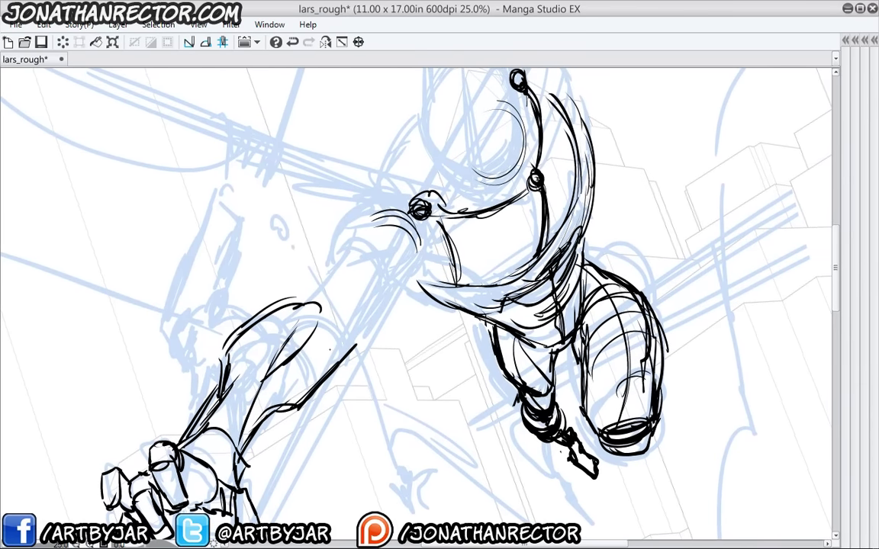
Draw the upper arm's curved underside and rework the elbow, erasing the overlapping part of the forearm line
{"action": "mouse_move", "coordinate": [333, 345]}
{"action": "left_mouse_down"}
{"action": "mouse_move", "coordinate": [363, 336]}
{"action": "mouse_move", "coordinate": [392, 304]}
{"action": "mouse_move", "coordinate": [401, 275]}
{"action": "left_mouse_up"}
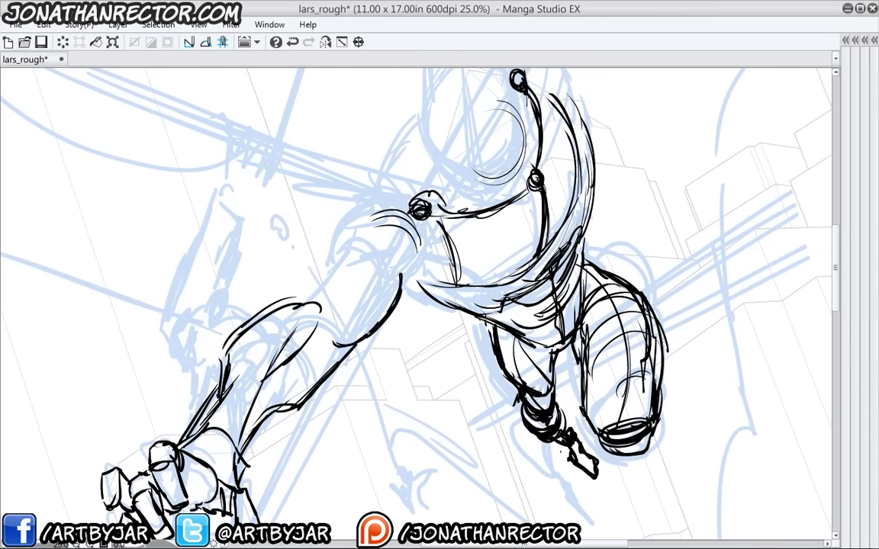
{"action": "mouse_move", "coordinate": [386, 314]}
{"action": "left_mouse_down"}
{"action": "mouse_move", "coordinate": [334, 343]}
{"action": "mouse_move", "coordinate": [356, 354]}
{"action": "mouse_move", "coordinate": [318, 384]}
{"action": "left_mouse_up"}
{"action": "key", "text": "e"}
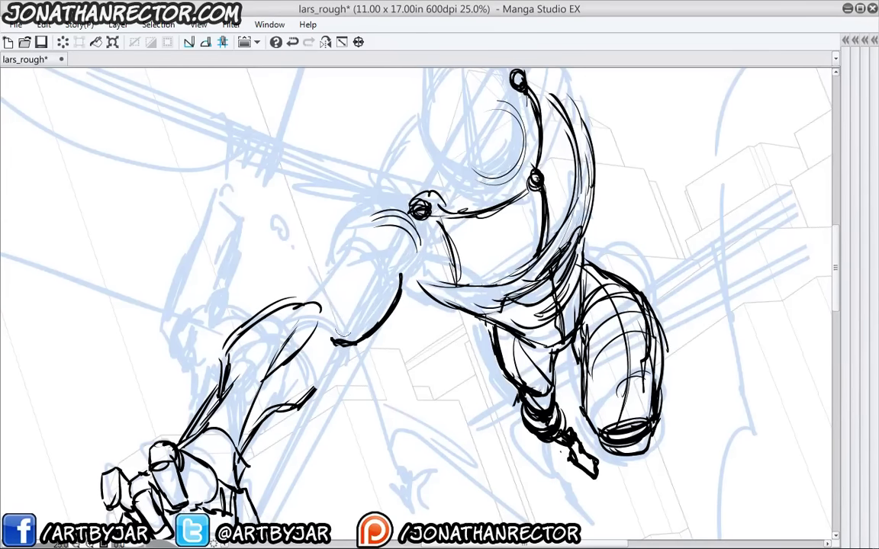
{"action": "mouse_move", "coordinate": [311, 304]}
{"action": "left_mouse_down"}
{"action": "mouse_move", "coordinate": [342, 366]}
{"action": "mouse_move", "coordinate": [296, 409]}
{"action": "left_mouse_up"}
{"action": "mouse_move", "coordinate": [339, 368]}
{"action": "left_mouse_down"}
{"action": "mouse_move", "coordinate": [315, 399]}
{"action": "mouse_move", "coordinate": [260, 430]}
{"action": "left_mouse_up"}
Ink the rounded shoulder cap around the outer chest marker, with short lines at the armpit
{"action": "key", "text": "space"}
{"action": "left_click_drag", "start_coordinate": [354, 270], "coordinate": [325, 313]}
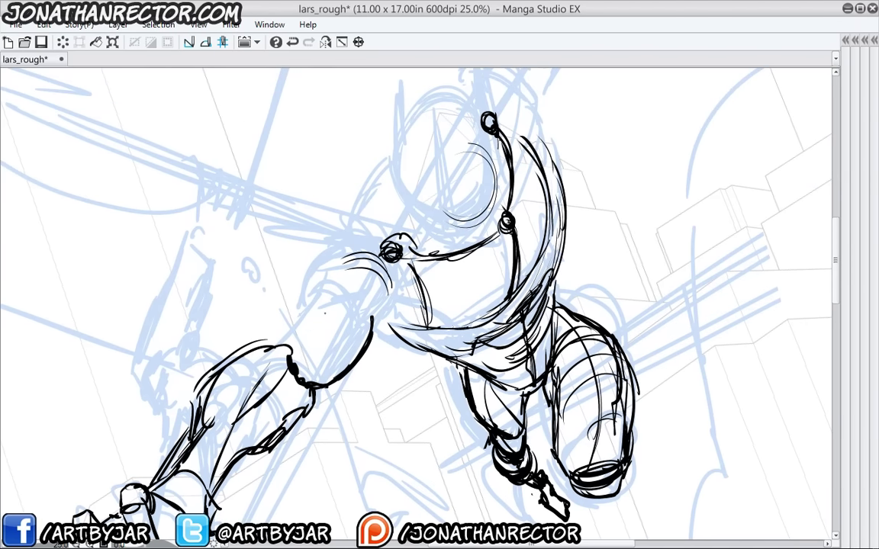
{"action": "mouse_move", "coordinate": [391, 311]}
{"action": "left_mouse_down"}
{"action": "mouse_move", "coordinate": [353, 315]}
{"action": "mouse_move", "coordinate": [390, 314]}
{"action": "left_mouse_up"}
{"action": "mouse_move", "coordinate": [358, 312]}
{"action": "left_mouse_down"}
{"action": "mouse_move", "coordinate": [341, 295]}
{"action": "mouse_move", "coordinate": [308, 299]}
{"action": "mouse_move", "coordinate": [381, 241]}
{"action": "left_mouse_up"}
{"action": "left_click_drag", "start_coordinate": [400, 262], "coordinate": [392, 301]}
{"action": "mouse_move", "coordinate": [380, 241]}
{"action": "left_mouse_down"}
{"action": "mouse_move", "coordinate": [407, 264]}
{"action": "mouse_move", "coordinate": [351, 257]}
{"action": "left_mouse_up"}
Draw the outer shoulder curves and the upper arm's outer contour down to the elbow
{"action": "mouse_move", "coordinate": [354, 248]}
{"action": "left_mouse_down"}
{"action": "mouse_move", "coordinate": [320, 293]}
{"action": "mouse_move", "coordinate": [316, 262]}
{"action": "mouse_move", "coordinate": [305, 286]}
{"action": "left_mouse_up"}
{"action": "left_click_drag", "start_coordinate": [349, 230], "coordinate": [303, 271]}
{"action": "left_click_drag", "start_coordinate": [314, 236], "coordinate": [313, 284]}
{"action": "left_click_drag", "start_coordinate": [290, 352], "coordinate": [315, 321]}
{"action": "mouse_move", "coordinate": [206, 322]}
{"action": "left_mouse_down"}
{"action": "mouse_move", "coordinate": [271, 291]}
{"action": "mouse_move", "coordinate": [271, 256]}
{"action": "left_mouse_up"}
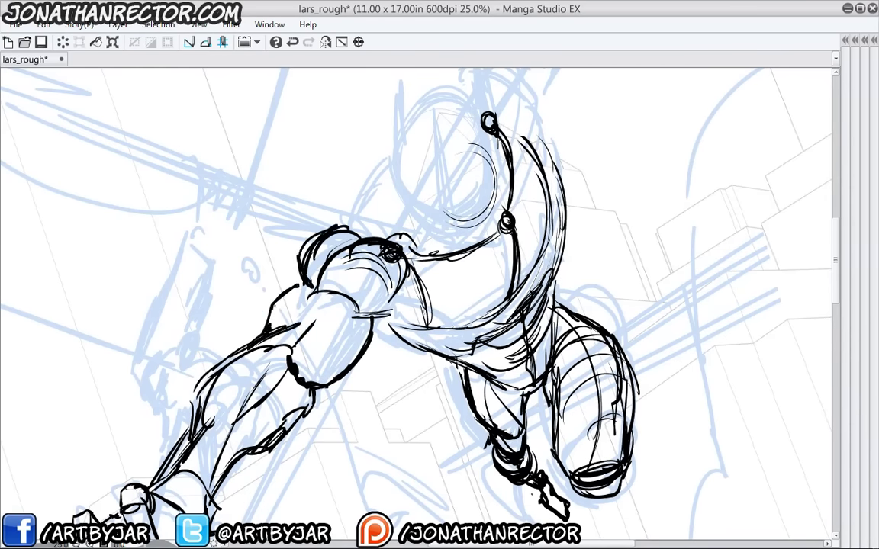
Reinforce the outer edge of the reaching arm from the shoulder down past the elbow
{"action": "mouse_move", "coordinate": [233, 312]}
{"action": "left_mouse_down"}
{"action": "mouse_move", "coordinate": [256, 274]}
{"action": "mouse_move", "coordinate": [280, 330]}
{"action": "left_mouse_up"}
{"action": "left_click_drag", "start_coordinate": [306, 328], "coordinate": [324, 262]}
{"action": "left_click_drag", "start_coordinate": [328, 218], "coordinate": [256, 292]}
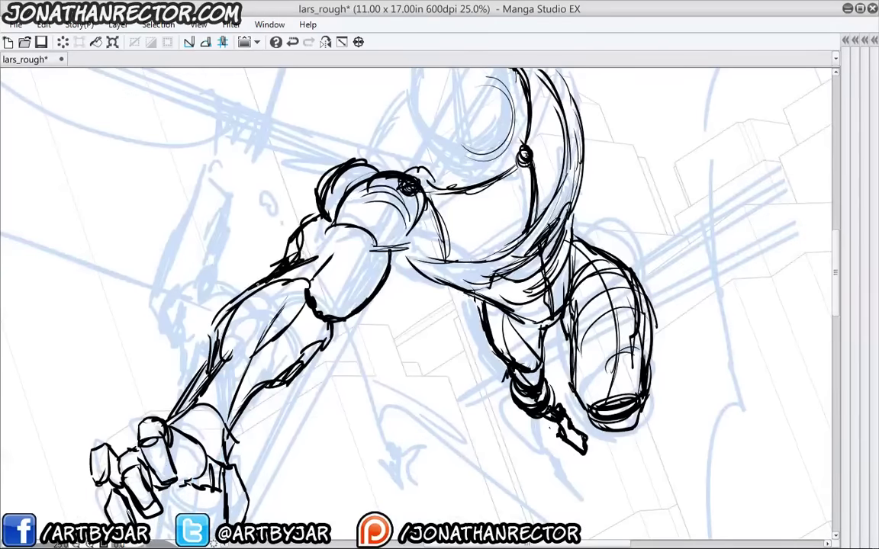
{"action": "left_click_drag", "start_coordinate": [299, 247], "coordinate": [292, 266]}
{"action": "mouse_move", "coordinate": [325, 216]}
{"action": "left_mouse_down"}
{"action": "mouse_move", "coordinate": [296, 244]}
{"action": "mouse_move", "coordinate": [300, 235]}
{"action": "left_mouse_up"}
{"action": "mouse_move", "coordinate": [336, 176]}
{"action": "left_mouse_down"}
{"action": "mouse_move", "coordinate": [317, 219]}
{"action": "mouse_move", "coordinate": [314, 205]}
{"action": "left_mouse_up"}
Strengthen the torso's side contour beneath the reaching arm and the edges of the curved lower torso band
{"action": "left_click_drag", "start_coordinate": [320, 206], "coordinate": [296, 288]}
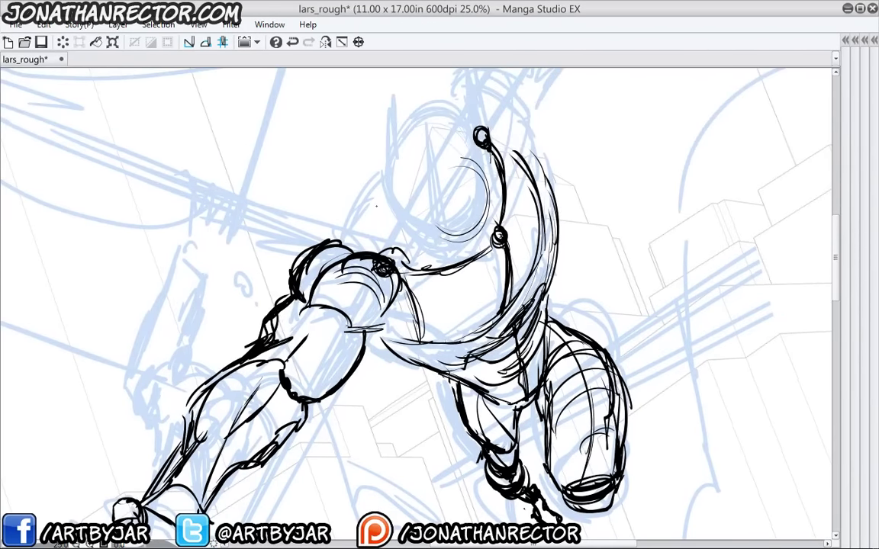
{"action": "mouse_move", "coordinate": [252, 295]}
{"action": "left_mouse_down"}
{"action": "mouse_move", "coordinate": [263, 115]}
{"action": "mouse_move", "coordinate": [236, 263]}
{"action": "left_mouse_up"}
{"action": "mouse_move", "coordinate": [387, 247]}
{"action": "left_mouse_down"}
{"action": "mouse_move", "coordinate": [417, 301]}
{"action": "mouse_move", "coordinate": [465, 301]}
{"action": "left_mouse_up"}
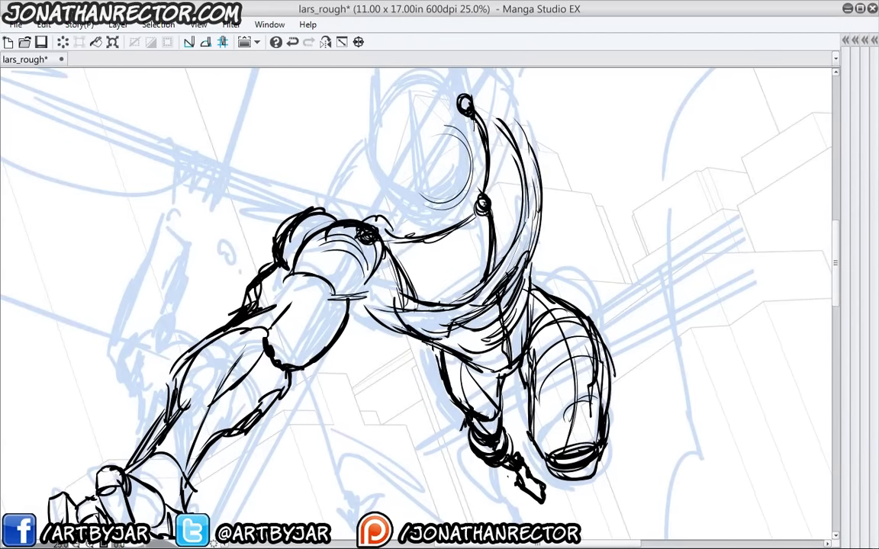
{"action": "mouse_move", "coordinate": [386, 283]}
{"action": "left_mouse_down"}
{"action": "mouse_move", "coordinate": [409, 331]}
{"action": "mouse_move", "coordinate": [443, 342]}
{"action": "left_mouse_up"}
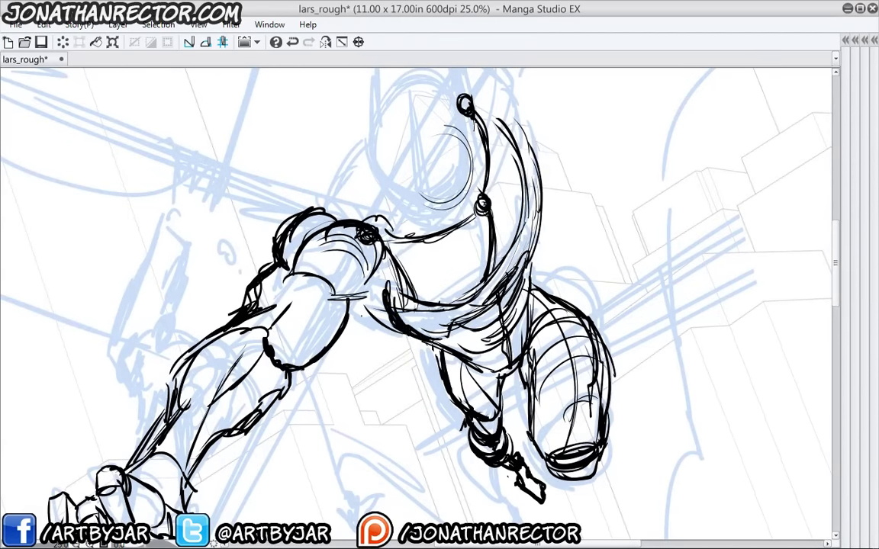
{"action": "mouse_move", "coordinate": [320, 282]}
{"action": "left_mouse_down"}
{"action": "mouse_move", "coordinate": [403, 314]}
{"action": "mouse_move", "coordinate": [405, 295]}
{"action": "mouse_move", "coordinate": [398, 297]}
{"action": "mouse_move", "coordinate": [408, 307]}
{"action": "left_mouse_up"}
{"action": "mouse_move", "coordinate": [458, 322]}
{"action": "left_mouse_down"}
{"action": "mouse_move", "coordinate": [486, 313]}
{"action": "mouse_move", "coordinate": [528, 252]}
{"action": "mouse_move", "coordinate": [534, 237]}
{"action": "mouse_move", "coordinate": [524, 200]}
{"action": "mouse_move", "coordinate": [504, 256]}
{"action": "left_mouse_up"}
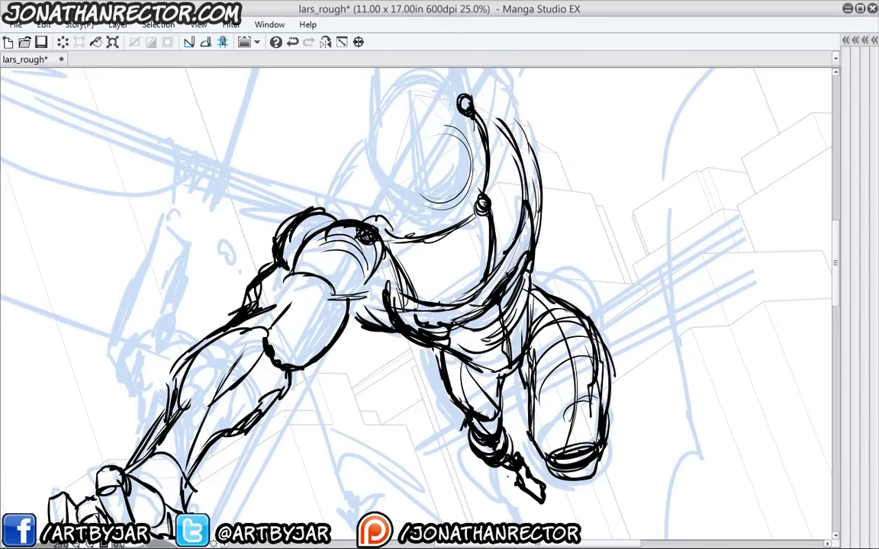
Thicken the torso's side contours, erase the stray outer curve beside the chest, and add short lines across the upper torso
{"action": "left_click_drag", "start_coordinate": [525, 204], "coordinate": [501, 265]}
{"action": "left_click_drag", "start_coordinate": [491, 204], "coordinate": [496, 279]}
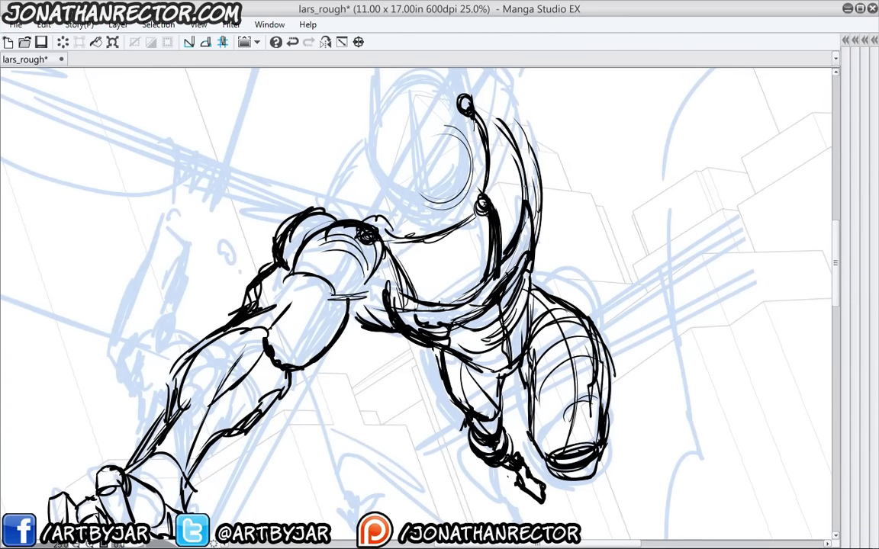
{"action": "left_click_drag", "start_coordinate": [496, 122], "coordinate": [518, 160]}
{"action": "key", "text": "e"}
{"action": "mouse_move", "coordinate": [519, 120]}
{"action": "left_mouse_down"}
{"action": "mouse_move", "coordinate": [547, 222]}
{"action": "mouse_move", "coordinate": [539, 197]}
{"action": "left_mouse_up"}
{"action": "key", "text": "p"}
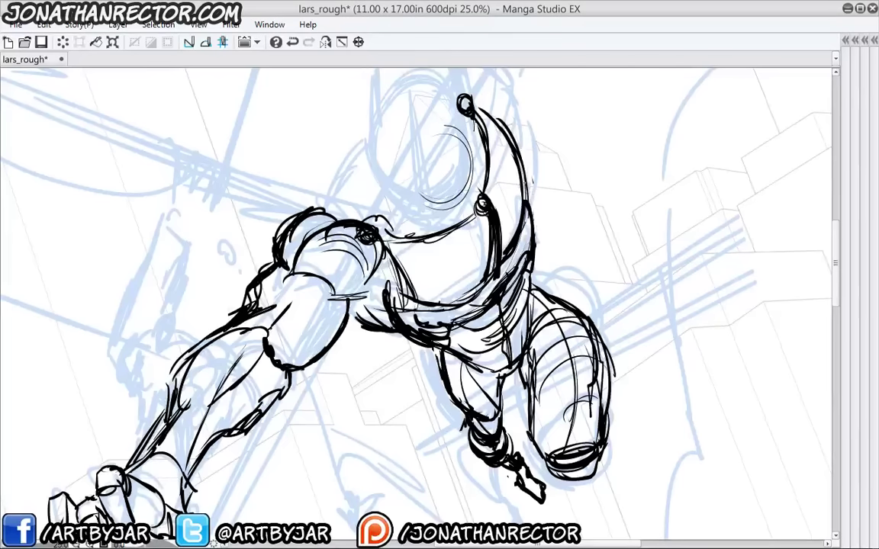
{"action": "mouse_move", "coordinate": [477, 225]}
{"action": "left_mouse_down"}
{"action": "mouse_move", "coordinate": [469, 153]}
{"action": "mouse_move", "coordinate": [476, 243]}
{"action": "left_mouse_up"}
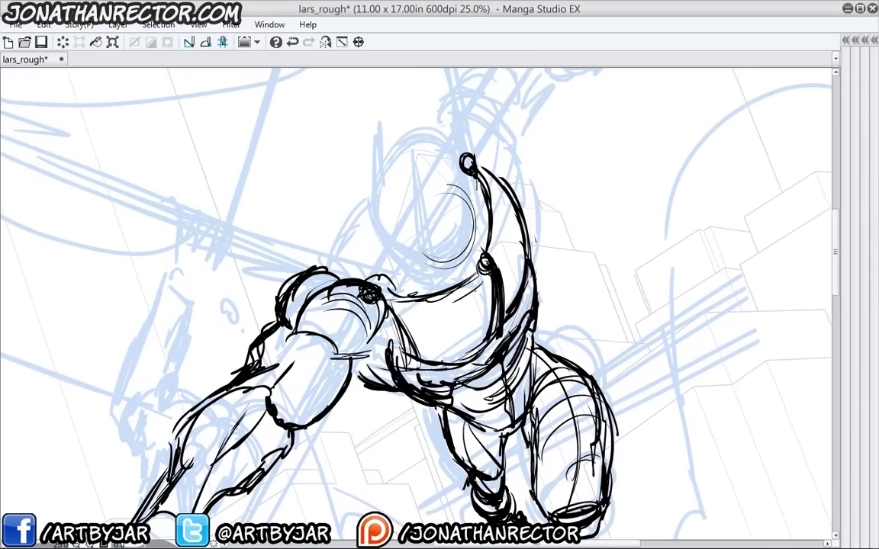
{"action": "left_click_drag", "start_coordinate": [426, 315], "coordinate": [464, 298]}
Open a second window of the lars_rough canvas and float it as a tall whole-page view beside the drawing
{"action": "left_click_drag", "start_coordinate": [386, 390], "coordinate": [326, 270]}
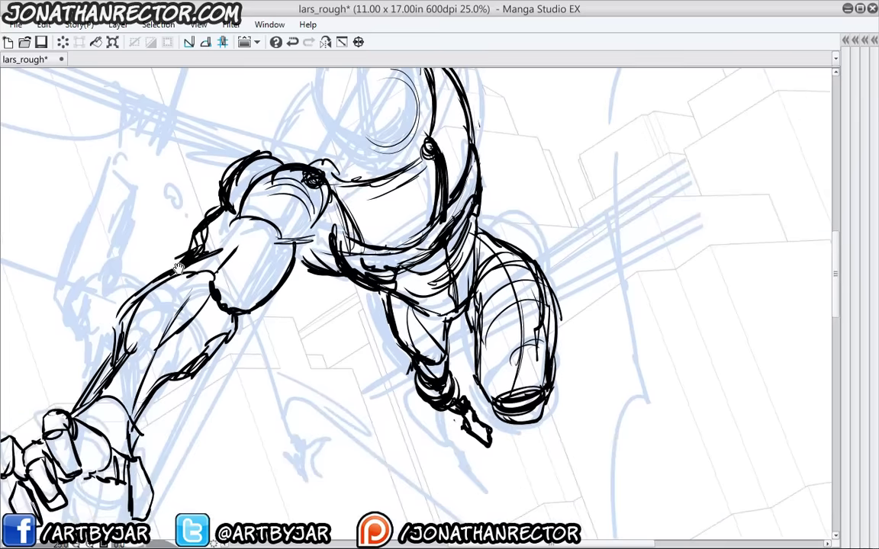
{"action": "scroll", "coordinate": [180, 270], "scroll_direction": "down", "scroll_amount": 4}
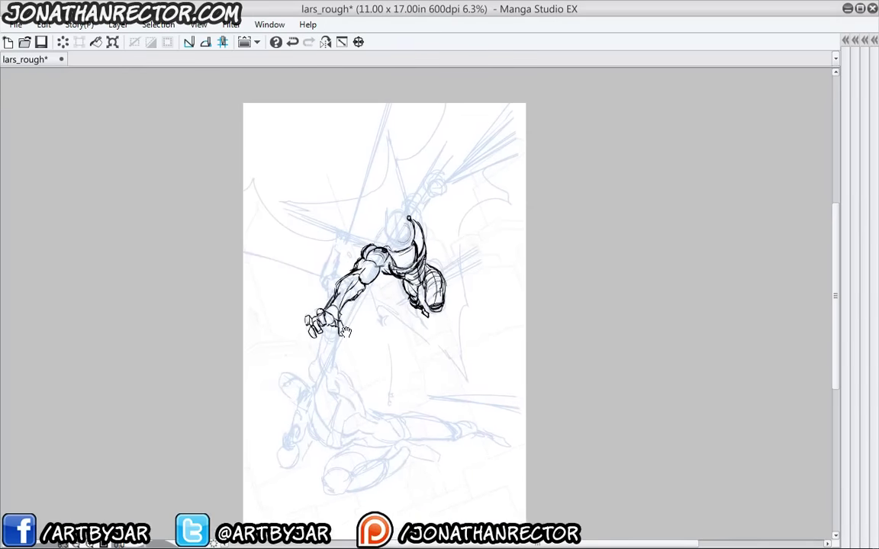
{"action": "left_click", "coordinate": [270, 24]}
{"action": "mouse_move", "coordinate": [281, 44]}
{"action": "left_click", "coordinate": [472, 44]}
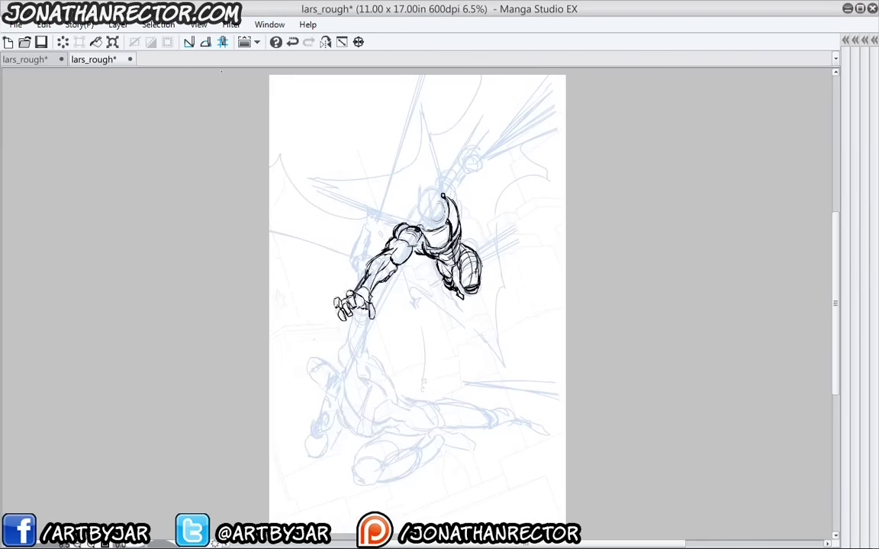
{"action": "left_click_drag", "start_coordinate": [97, 65], "coordinate": [493, 77]}
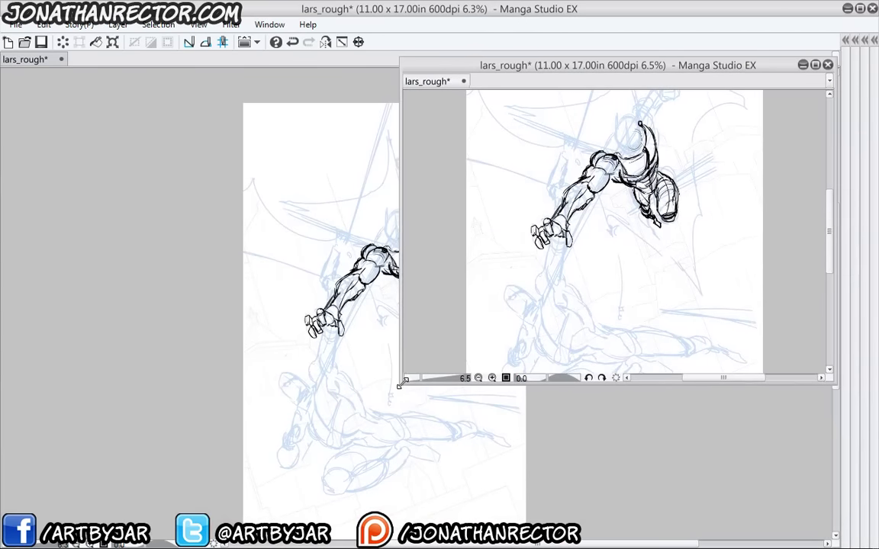
{"action": "left_click_drag", "start_coordinate": [399, 385], "coordinate": [512, 535]}
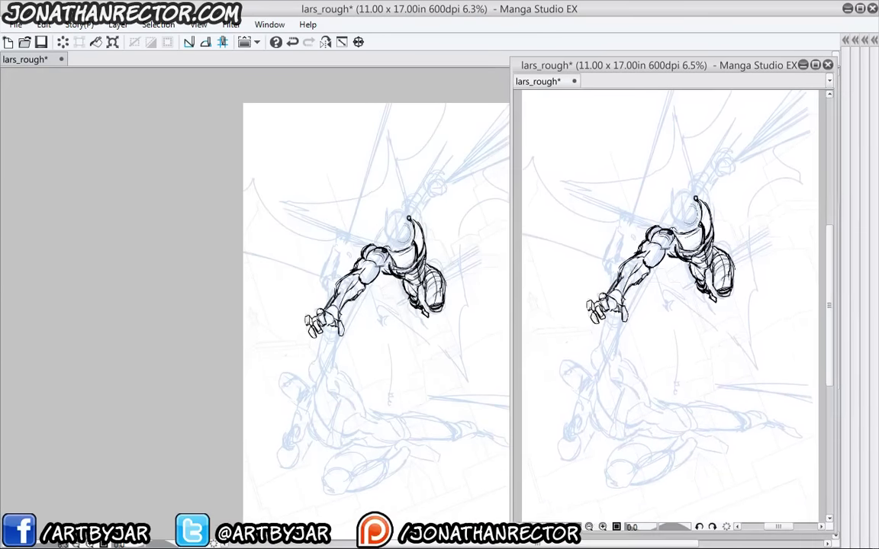
Draw the large rounded contour of the near chest muscle, joining it to the reaching arm's shoulder
{"action": "left_click", "coordinate": [336, 323]}
{"action": "left_click_drag", "start_coordinate": [347, 329], "coordinate": [224, 306]}
{"action": "scroll", "coordinate": [227, 287], "scroll_direction": "up", "scroll_amount": 4}
{"action": "left_click_drag", "start_coordinate": [302, 263], "coordinate": [206, 480]}
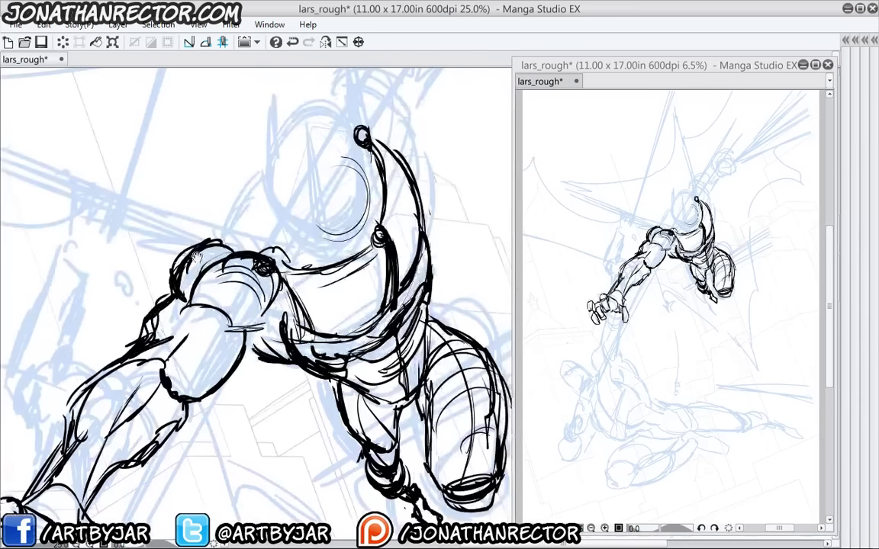
{"action": "left_click_drag", "start_coordinate": [336, 84], "coordinate": [277, 161]}
{"action": "left_click_drag", "start_coordinate": [298, 245], "coordinate": [338, 267]}
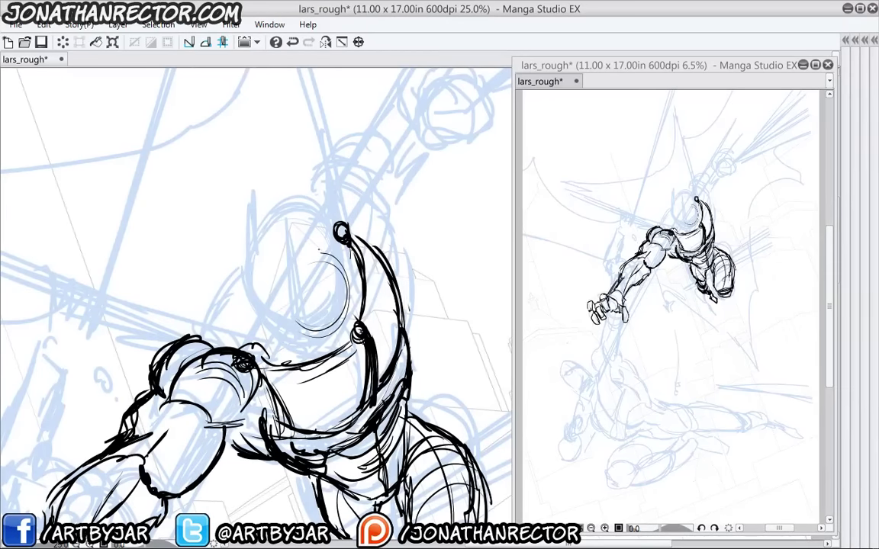
{"action": "mouse_move", "coordinate": [294, 290]}
{"action": "left_mouse_down"}
{"action": "mouse_move", "coordinate": [292, 278]}
{"action": "mouse_move", "coordinate": [286, 295]}
{"action": "mouse_move", "coordinate": [339, 322]}
{"action": "mouse_move", "coordinate": [258, 272]}
{"action": "left_mouse_up"}
{"action": "mouse_move", "coordinate": [309, 299]}
{"action": "left_mouse_down"}
{"action": "mouse_move", "coordinate": [290, 282]}
{"action": "mouse_move", "coordinate": [194, 342]}
{"action": "mouse_move", "coordinate": [196, 356]}
{"action": "left_mouse_up"}
{"action": "left_click_drag", "start_coordinate": [195, 345], "coordinate": [214, 364]}
{"action": "left_click_drag", "start_coordinate": [221, 361], "coordinate": [239, 348]}
Draw the far chest muscle's arc above the near one, with overlapping curves where the two masses meet
{"action": "mouse_move", "coordinate": [229, 361]}
{"action": "left_mouse_down"}
{"action": "mouse_move", "coordinate": [243, 340]}
{"action": "mouse_move", "coordinate": [226, 290]}
{"action": "mouse_move", "coordinate": [258, 276]}
{"action": "left_mouse_up"}
{"action": "left_click_drag", "start_coordinate": [227, 291], "coordinate": [273, 275]}
{"action": "mouse_move", "coordinate": [250, 279]}
{"action": "left_mouse_down"}
{"action": "mouse_move", "coordinate": [287, 276]}
{"action": "mouse_move", "coordinate": [305, 235]}
{"action": "mouse_move", "coordinate": [317, 236]}
{"action": "left_mouse_up"}
{"action": "mouse_move", "coordinate": [245, 260]}
{"action": "left_mouse_down"}
{"action": "mouse_move", "coordinate": [288, 233]}
{"action": "mouse_move", "coordinate": [307, 237]}
{"action": "left_mouse_up"}
{"action": "mouse_move", "coordinate": [241, 333]}
{"action": "left_mouse_down"}
{"action": "mouse_move", "coordinate": [214, 323]}
{"action": "mouse_move", "coordinate": [221, 338]}
{"action": "left_mouse_up"}
{"action": "left_click_drag", "start_coordinate": [224, 284], "coordinate": [302, 310]}
Draw the raised arm's rounded shoulder cap around the upper chest marker and darken the marker's outline
{"action": "left_click_drag", "start_coordinate": [351, 189], "coordinate": [345, 220]}
{"action": "mouse_move", "coordinate": [350, 313]}
{"action": "left_mouse_down"}
{"action": "mouse_move", "coordinate": [353, 260]}
{"action": "mouse_move", "coordinate": [335, 231]}
{"action": "left_mouse_up"}
{"action": "mouse_move", "coordinate": [337, 229]}
{"action": "left_mouse_down"}
{"action": "mouse_move", "coordinate": [361, 286]}
{"action": "mouse_move", "coordinate": [349, 273]}
{"action": "left_mouse_up"}
{"action": "left_click_drag", "start_coordinate": [342, 234], "coordinate": [319, 222]}
{"action": "mouse_move", "coordinate": [314, 220]}
{"action": "left_mouse_down"}
{"action": "mouse_move", "coordinate": [281, 239]}
{"action": "mouse_move", "coordinate": [271, 264]}
{"action": "left_mouse_up"}
{"action": "left_click_drag", "start_coordinate": [279, 249], "coordinate": [309, 222]}
{"action": "left_click_drag", "start_coordinate": [297, 272], "coordinate": [314, 269]}
{"action": "left_click_drag", "start_coordinate": [297, 268], "coordinate": [327, 290]}
{"action": "left_click_drag", "start_coordinate": [325, 287], "coordinate": [350, 270]}
{"action": "left_click_drag", "start_coordinate": [311, 222], "coordinate": [349, 250]}
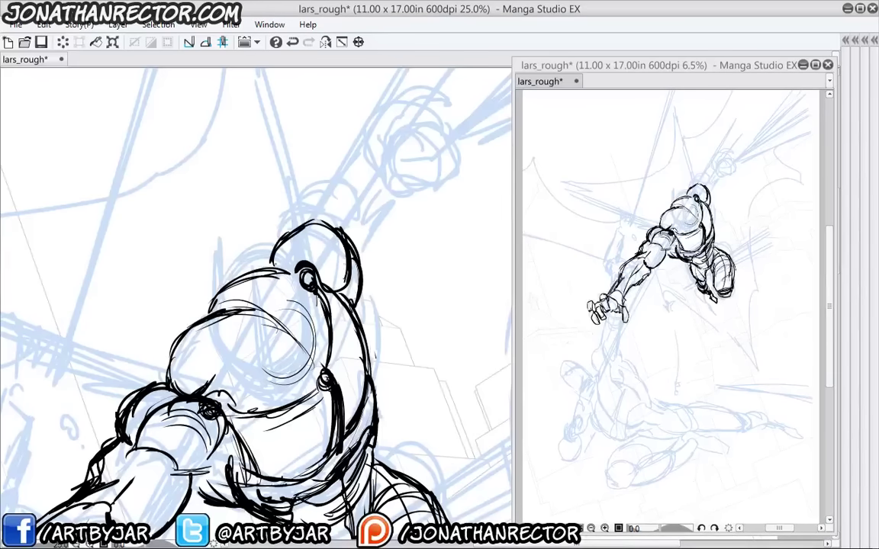
Add an arc over the raised arm's shoulder and block in the fist as a heavy oval with a small wedge beneath
{"action": "mouse_move", "coordinate": [279, 238]}
{"action": "left_mouse_down"}
{"action": "mouse_move", "coordinate": [257, 270]}
{"action": "mouse_move", "coordinate": [195, 302]}
{"action": "left_mouse_up"}
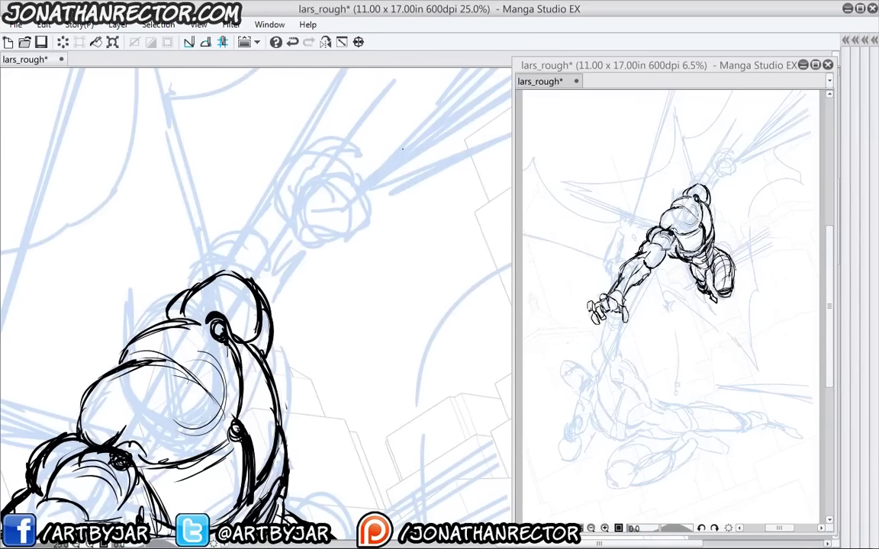
{"action": "left_click_drag", "start_coordinate": [215, 265], "coordinate": [289, 278]}
{"action": "mouse_move", "coordinate": [365, 216]}
{"action": "left_mouse_down"}
{"action": "mouse_move", "coordinate": [361, 193]}
{"action": "mouse_move", "coordinate": [334, 229]}
{"action": "mouse_move", "coordinate": [398, 216]}
{"action": "mouse_move", "coordinate": [353, 214]}
{"action": "mouse_move", "coordinate": [329, 235]}
{"action": "mouse_move", "coordinate": [334, 249]}
{"action": "left_mouse_up"}
{"action": "mouse_move", "coordinate": [341, 261]}
{"action": "left_mouse_down"}
{"action": "mouse_move", "coordinate": [354, 274]}
{"action": "mouse_move", "coordinate": [372, 262]}
{"action": "left_mouse_up"}
{"action": "mouse_move", "coordinate": [325, 223]}
{"action": "left_mouse_down"}
{"action": "mouse_move", "coordinate": [352, 185]}
{"action": "mouse_move", "coordinate": [334, 138]}
{"action": "mouse_move", "coordinate": [269, 169]}
{"action": "mouse_move", "coordinate": [309, 235]}
{"action": "left_mouse_up"}
{"action": "left_click_drag", "start_coordinate": [263, 176], "coordinate": [336, 137]}
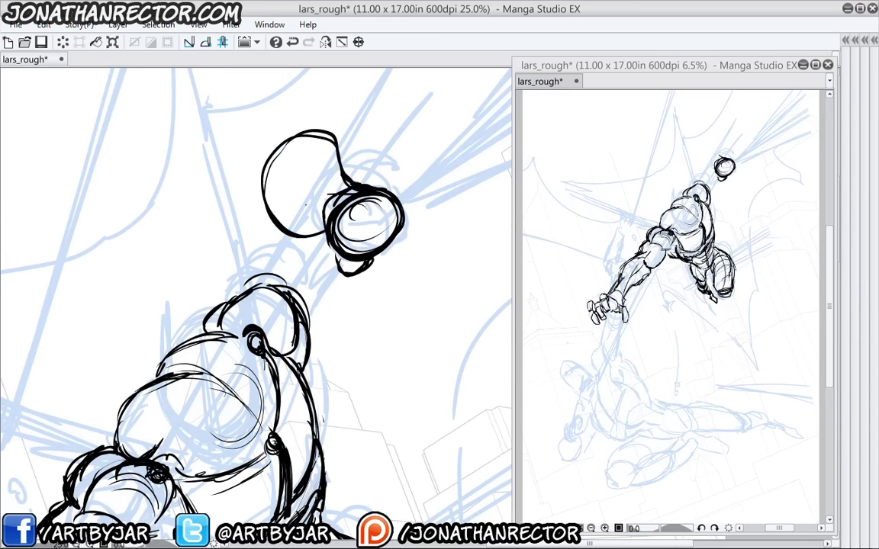
{"action": "left_click_drag", "start_coordinate": [332, 252], "coordinate": [305, 296]}
{"action": "left_click_drag", "start_coordinate": [269, 233], "coordinate": [250, 273]}
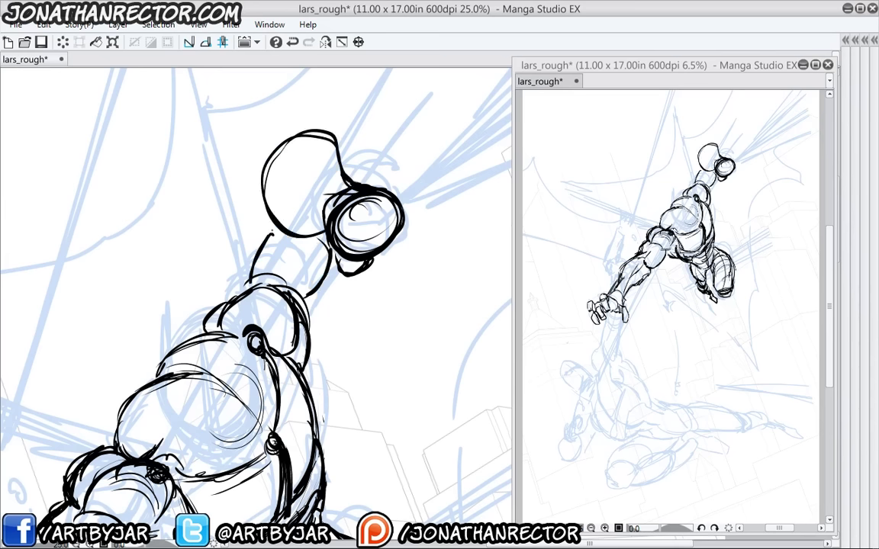
{"action": "key", "text": "ctrl+z"}
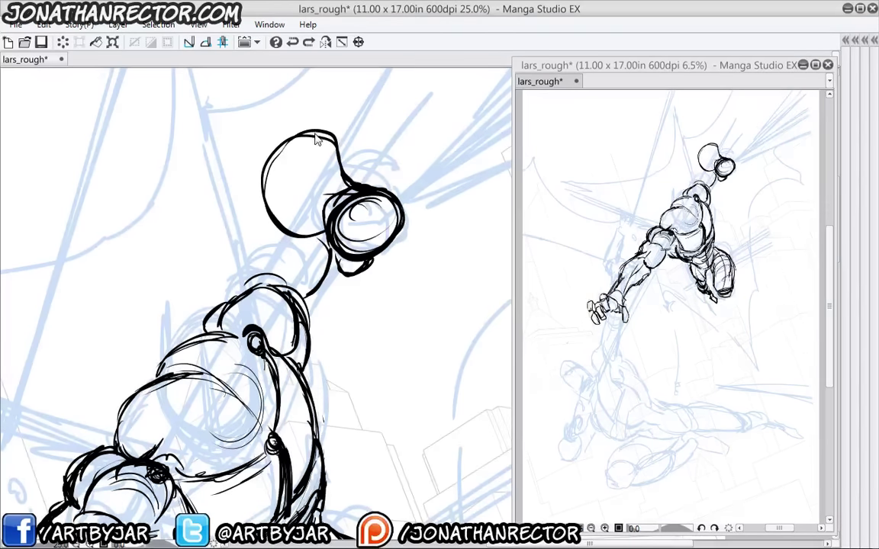
{"action": "key", "text": "ctrl+z"}
{"action": "key", "text": "ctrl+z"}
{"action": "key", "text": "ctrl+z"}
{"action": "key", "text": "ctrl+z"}
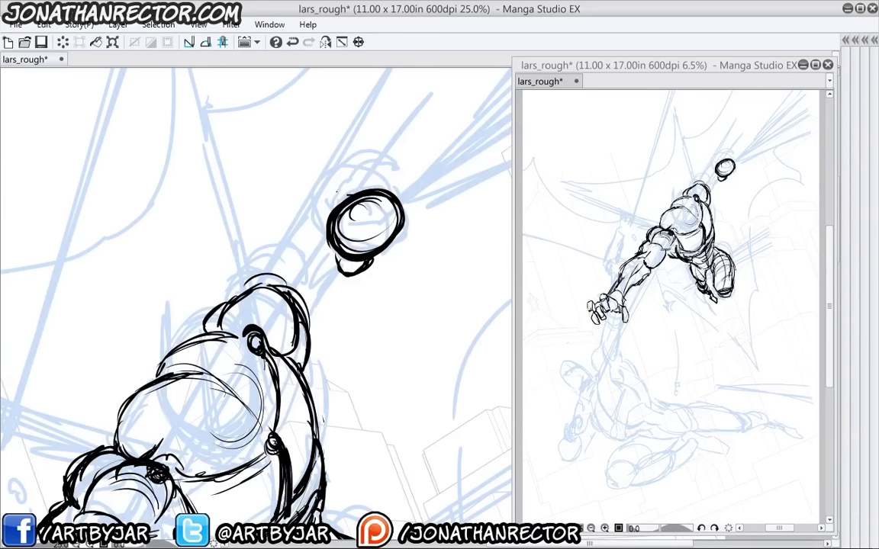
Draw the raised arm's forearm as a flattened oval behind the fist, with upper-arm curves running down to the shoulder
{"action": "mouse_move", "coordinate": [344, 197]}
{"action": "left_mouse_down"}
{"action": "mouse_move", "coordinate": [267, 197]}
{"action": "mouse_move", "coordinate": [308, 251]}
{"action": "mouse_move", "coordinate": [331, 248]}
{"action": "left_mouse_up"}
{"action": "mouse_move", "coordinate": [297, 254]}
{"action": "left_mouse_down"}
{"action": "mouse_move", "coordinate": [277, 181]}
{"action": "mouse_move", "coordinate": [345, 198]}
{"action": "left_mouse_up"}
{"action": "left_click_drag", "start_coordinate": [277, 190], "coordinate": [251, 237]}
{"action": "left_click_drag", "start_coordinate": [309, 255], "coordinate": [307, 307]}
{"action": "mouse_move", "coordinate": [291, 248]}
{"action": "left_mouse_down"}
{"action": "mouse_move", "coordinate": [318, 277]}
{"action": "mouse_move", "coordinate": [317, 268]}
{"action": "left_mouse_up"}
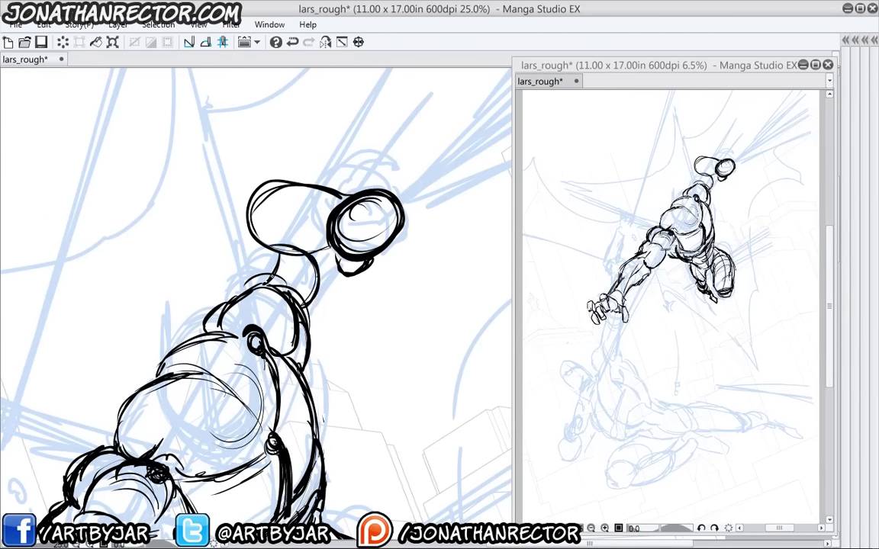
{"action": "mouse_move", "coordinate": [279, 250]}
{"action": "left_mouse_down"}
{"action": "mouse_move", "coordinate": [259, 281]}
{"action": "mouse_move", "coordinate": [248, 206]}
{"action": "mouse_move", "coordinate": [226, 297]}
{"action": "mouse_move", "coordinate": [207, 332]}
{"action": "left_mouse_up"}
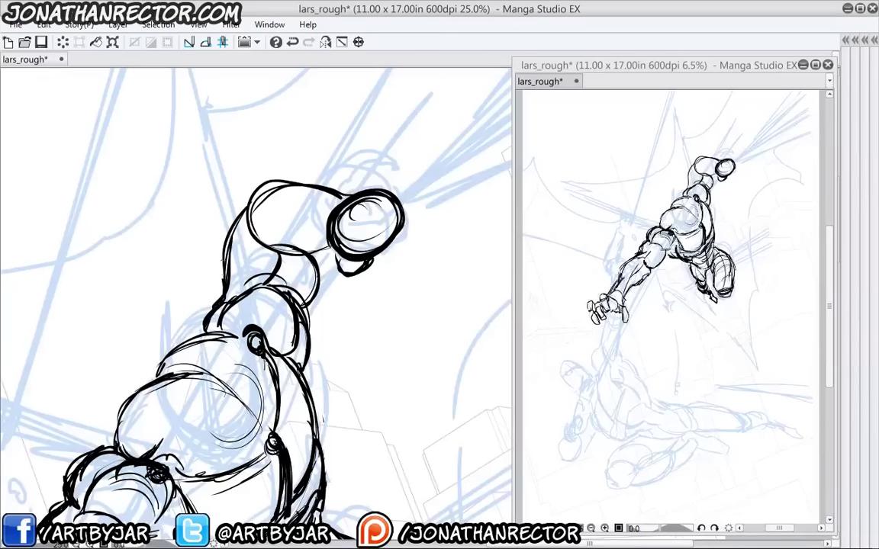
{"action": "left_click_drag", "start_coordinate": [224, 280], "coordinate": [242, 252]}
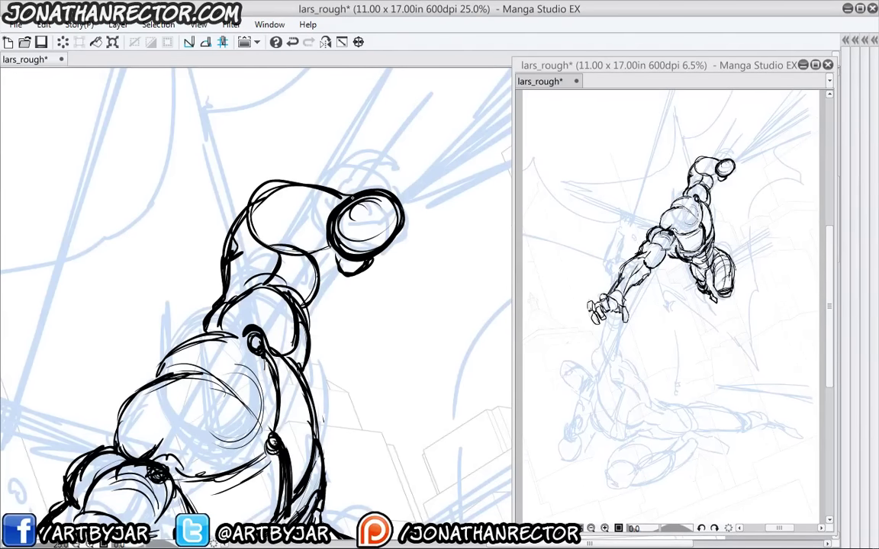
Draw the thumb, finger divisions and back of the hand inside and around the raised fist's oval
{"action": "mouse_move", "coordinate": [354, 210]}
{"action": "left_mouse_down"}
{"action": "mouse_move", "coordinate": [379, 256]}
{"action": "mouse_move", "coordinate": [376, 217]}
{"action": "mouse_move", "coordinate": [379, 236]}
{"action": "left_mouse_up"}
{"action": "mouse_move", "coordinate": [367, 198]}
{"action": "left_mouse_down"}
{"action": "mouse_move", "coordinate": [393, 207]}
{"action": "mouse_move", "coordinate": [390, 216]}
{"action": "left_mouse_up"}
{"action": "mouse_move", "coordinate": [390, 243]}
{"action": "left_mouse_down"}
{"action": "mouse_move", "coordinate": [371, 264]}
{"action": "mouse_move", "coordinate": [346, 268]}
{"action": "mouse_move", "coordinate": [331, 245]}
{"action": "left_mouse_up"}
{"action": "mouse_move", "coordinate": [327, 242]}
{"action": "left_mouse_down"}
{"action": "mouse_move", "coordinate": [316, 220]}
{"action": "mouse_move", "coordinate": [330, 200]}
{"action": "left_mouse_up"}
{"action": "mouse_move", "coordinate": [329, 200]}
{"action": "left_mouse_down"}
{"action": "mouse_move", "coordinate": [327, 240]}
{"action": "mouse_move", "coordinate": [341, 274]}
{"action": "mouse_move", "coordinate": [376, 263]}
{"action": "left_mouse_up"}
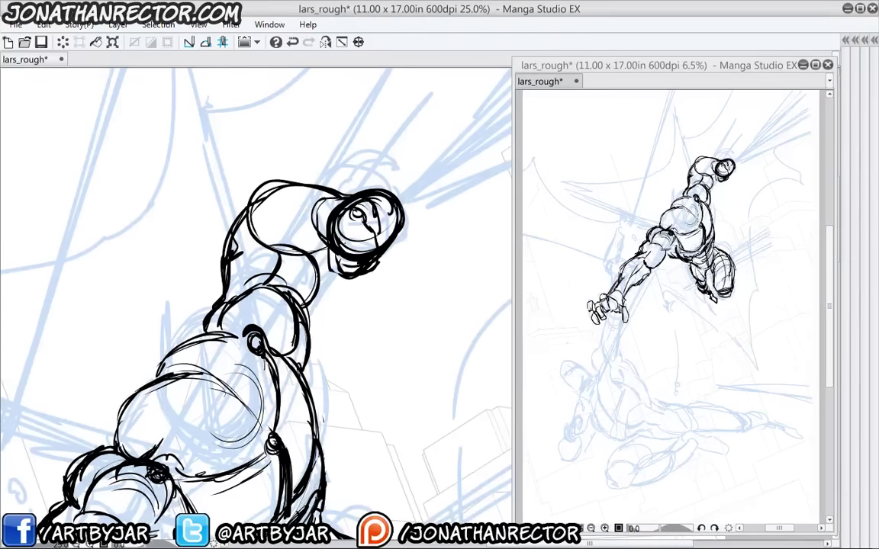
{"action": "left_click_drag", "start_coordinate": [317, 216], "coordinate": [309, 230]}
{"action": "left_click_drag", "start_coordinate": [376, 206], "coordinate": [384, 240]}
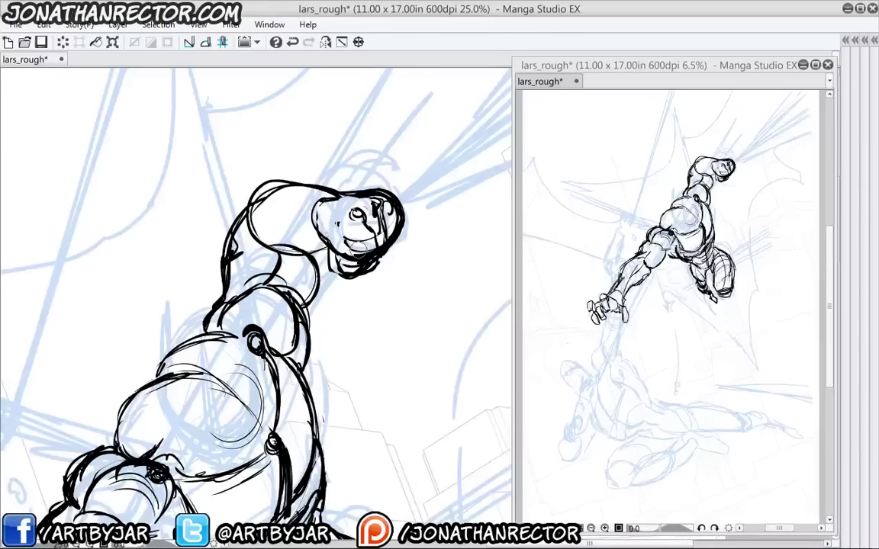
Refine the raised fist with finger creases, a lower palm line and darker knuckle accents
{"action": "left_click_drag", "start_coordinate": [324, 220], "coordinate": [358, 258]}
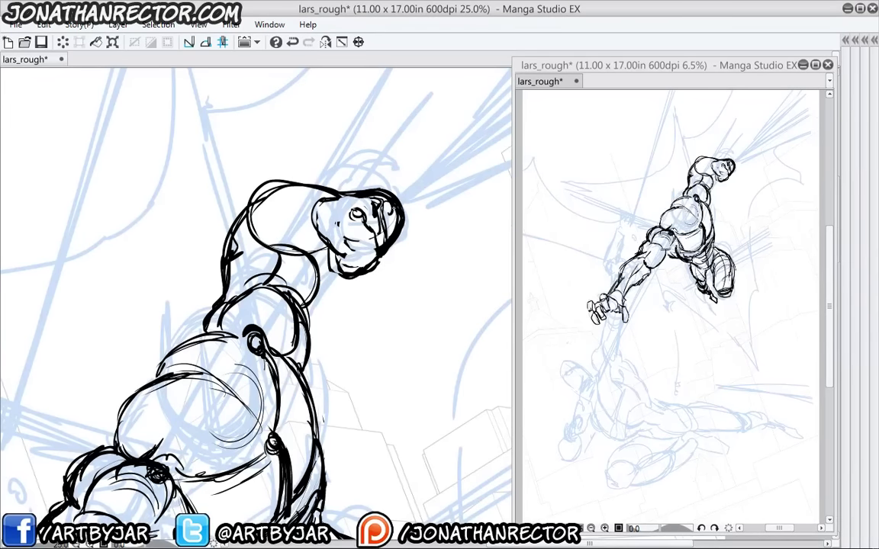
{"action": "left_click_drag", "start_coordinate": [343, 253], "coordinate": [373, 248]}
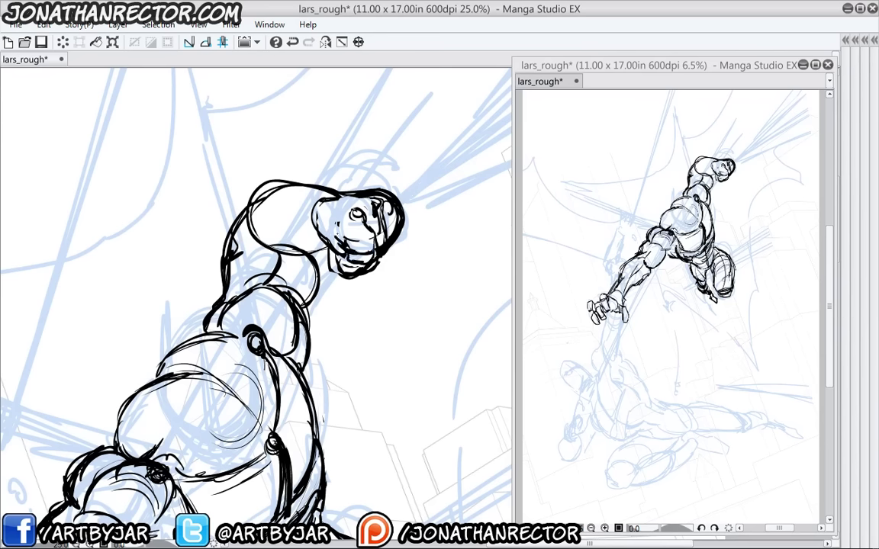
{"action": "left_click_drag", "start_coordinate": [336, 215], "coordinate": [322, 233]}
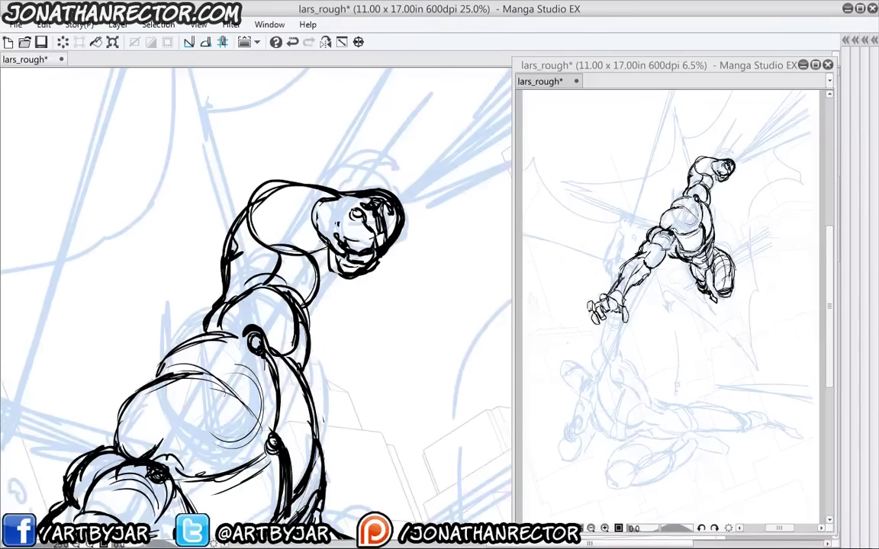
{"action": "left_click_drag", "start_coordinate": [380, 197], "coordinate": [375, 212]}
Add an angular wrist line and elbow corner to the raised arm, with an inner contour along the forearm
{"action": "left_click_drag", "start_coordinate": [305, 250], "coordinate": [314, 233]}
{"action": "left_click_drag", "start_coordinate": [243, 199], "coordinate": [252, 184]}
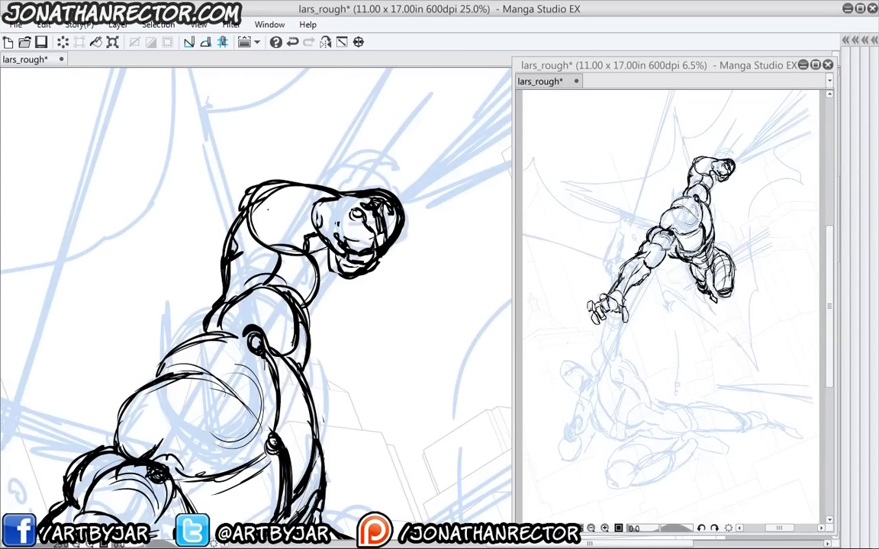
{"action": "left_click_drag", "start_coordinate": [273, 220], "coordinate": [249, 232]}
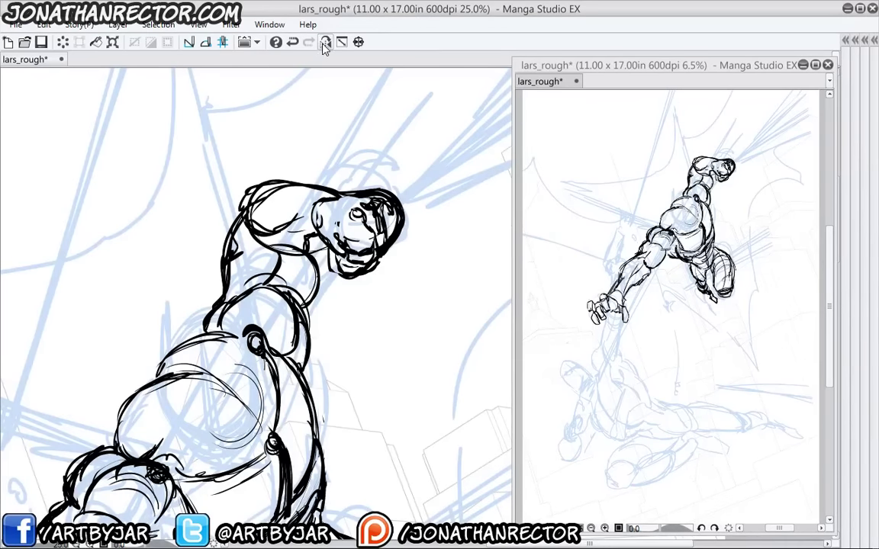
Reinforce the torso's outer side contour in a horizontally mirrored view and save the file
{"action": "left_click", "coordinate": [325, 42]}
{"action": "left_click_drag", "start_coordinate": [488, 429], "coordinate": [245, 299]}
{"action": "left_click_drag", "start_coordinate": [244, 300], "coordinate": [242, 245]}
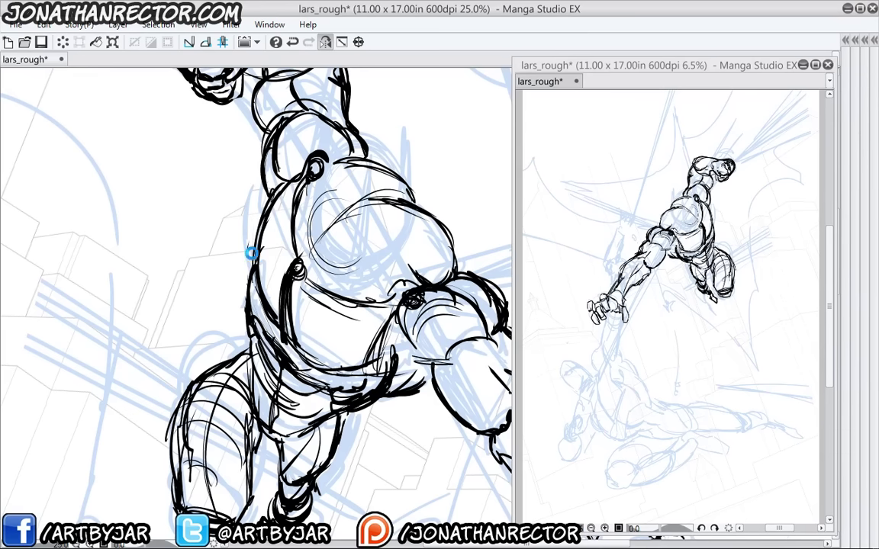
{"action": "key", "text": "ctrl+s"}
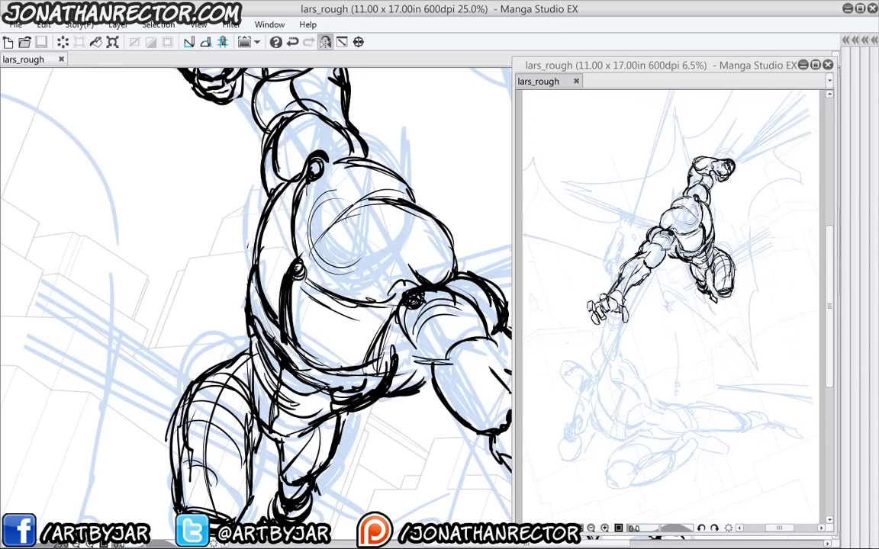
Add a new layer above the topmost New Lines layer and hide that New Lines layer
{"action": "left_click_drag", "start_coordinate": [271, 253], "coordinate": [241, 310]}
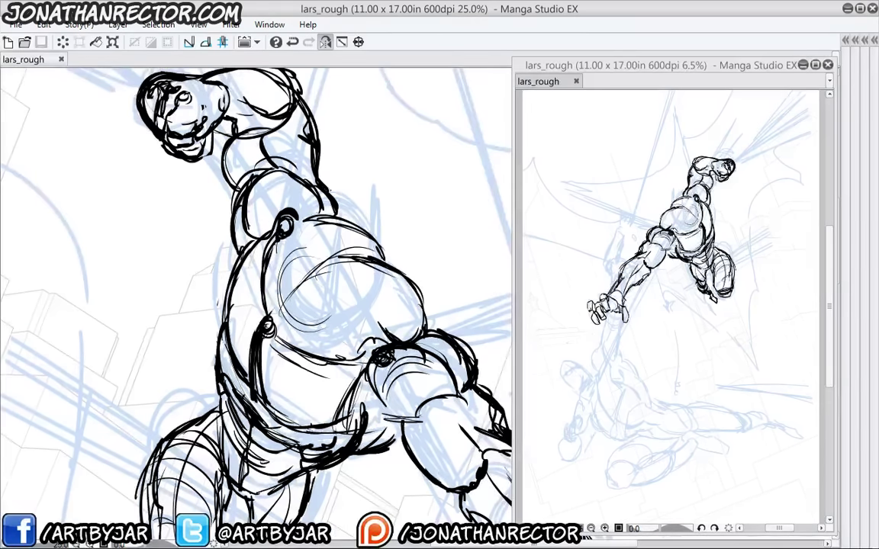
{"action": "key", "text": "Tab"}
{"action": "left_click_drag", "start_coordinate": [637, 68], "coordinate": [554, 67]}
{"action": "left_click", "coordinate": [767, 315]}
{"action": "left_click", "coordinate": [767, 315]}
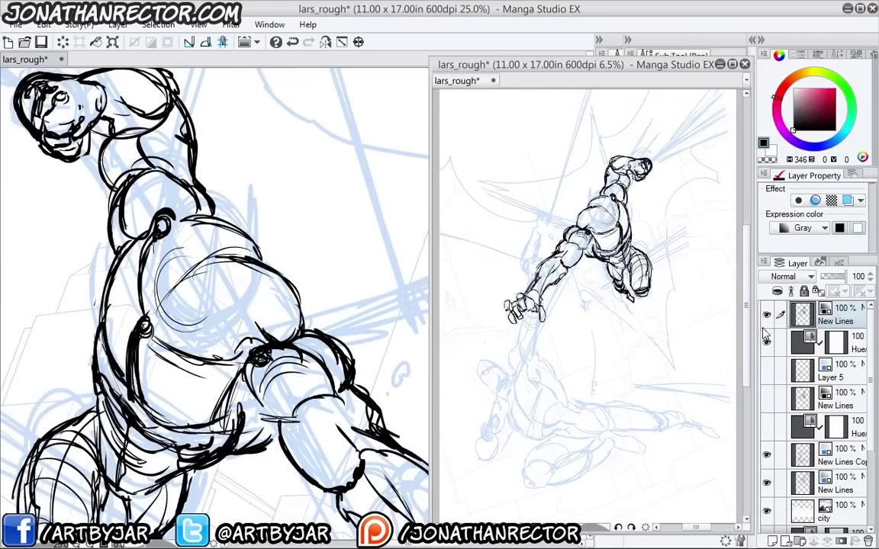
{"action": "key", "text": "ctrl+shift+n"}
{"action": "left_click", "coordinate": [768, 344]}
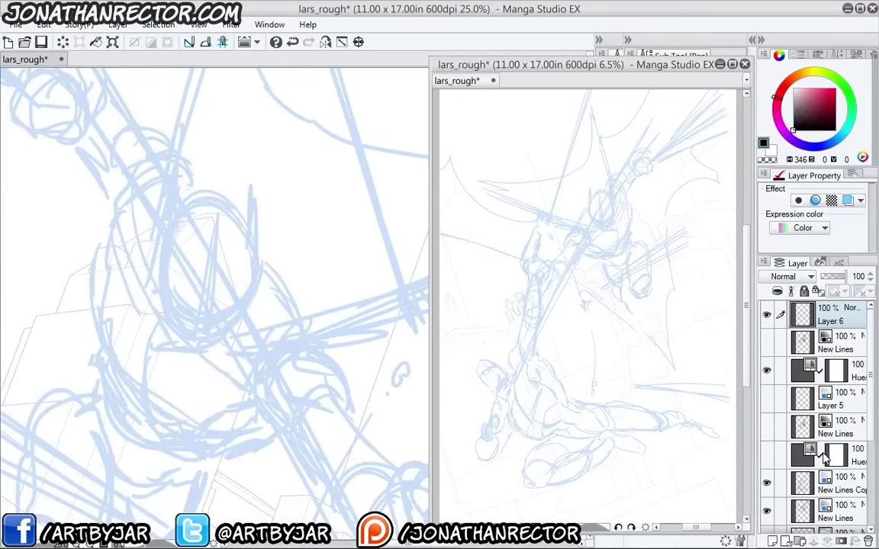
{"action": "key", "text": "Tab"}
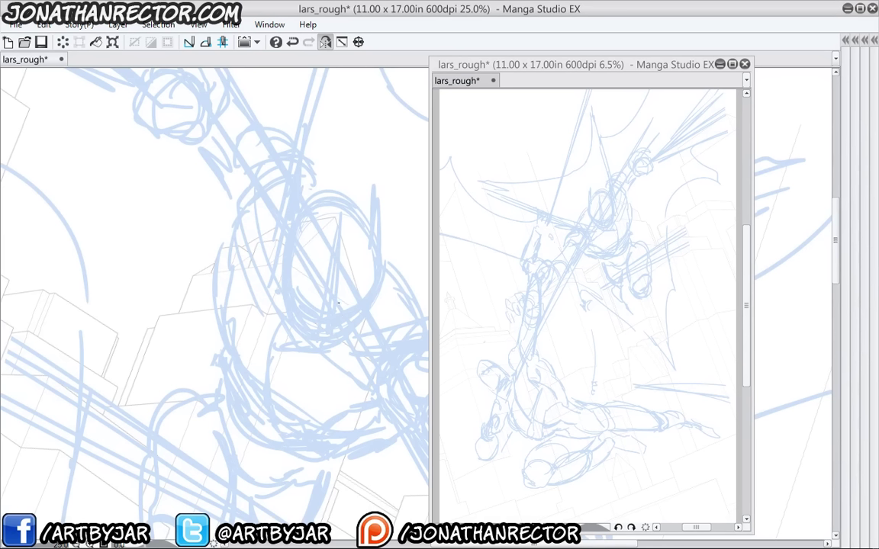
Sketch the upper figure's facial centre line and the angled V-shaped brow strokes over the blue head oval
{"action": "left_click_drag", "start_coordinate": [337, 292], "coordinate": [329, 343]}
{"action": "left_click_drag", "start_coordinate": [365, 309], "coordinate": [332, 327]}
{"action": "left_click_drag", "start_coordinate": [300, 298], "coordinate": [325, 324]}
{"action": "mouse_move", "coordinate": [294, 293]}
{"action": "left_mouse_down"}
{"action": "mouse_move", "coordinate": [325, 323]}
{"action": "mouse_move", "coordinate": [322, 361]}
{"action": "left_mouse_up"}
Draw the pointed chin and the start of the jawline below the brow strokes
{"action": "mouse_move", "coordinate": [314, 360]}
{"action": "left_mouse_down"}
{"action": "mouse_move", "coordinate": [339, 356]}
{"action": "mouse_move", "coordinate": [310, 368]}
{"action": "left_mouse_up"}
{"action": "left_click_drag", "start_coordinate": [305, 359], "coordinate": [327, 366]}
{"action": "left_click_drag", "start_coordinate": [333, 365], "coordinate": [350, 353]}
{"action": "mouse_move", "coordinate": [299, 351]}
{"action": "left_mouse_down"}
{"action": "mouse_move", "coordinate": [317, 367]}
{"action": "mouse_move", "coordinate": [310, 361]}
{"action": "left_mouse_up"}
{"action": "left_click_drag", "start_coordinate": [288, 322], "coordinate": [305, 354]}
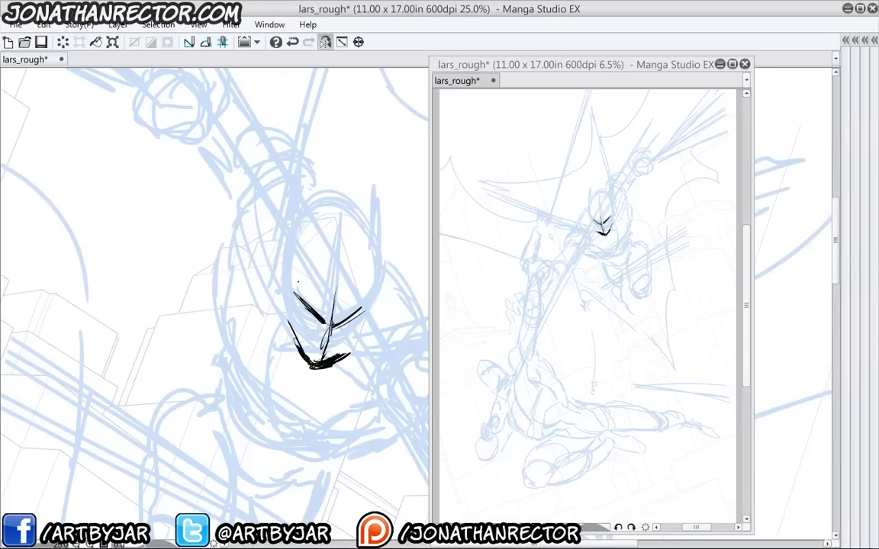
Outline the head with straight side edges, the far jaw and a rounded crown
{"action": "left_click_drag", "start_coordinate": [282, 317], "coordinate": [287, 238]}
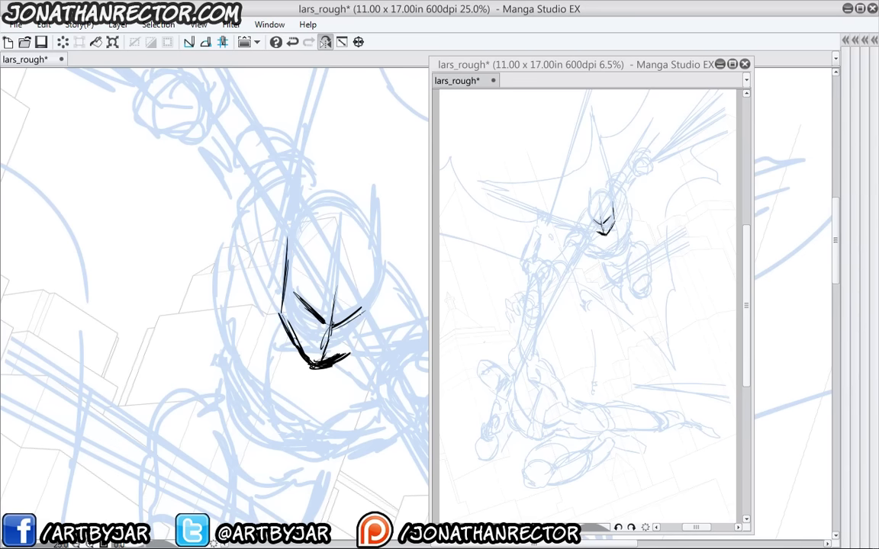
{"action": "mouse_move", "coordinate": [309, 365]}
{"action": "left_mouse_down"}
{"action": "mouse_move", "coordinate": [361, 337]}
{"action": "mouse_move", "coordinate": [375, 248]}
{"action": "left_mouse_up"}
{"action": "mouse_move", "coordinate": [375, 249]}
{"action": "left_mouse_down"}
{"action": "mouse_move", "coordinate": [357, 220]}
{"action": "mouse_move", "coordinate": [290, 273]}
{"action": "mouse_move", "coordinate": [334, 217]}
{"action": "left_mouse_up"}
{"action": "mouse_move", "coordinate": [294, 249]}
{"action": "left_mouse_down"}
{"action": "mouse_move", "coordinate": [353, 212]}
{"action": "mouse_move", "coordinate": [375, 253]}
{"action": "left_mouse_up"}
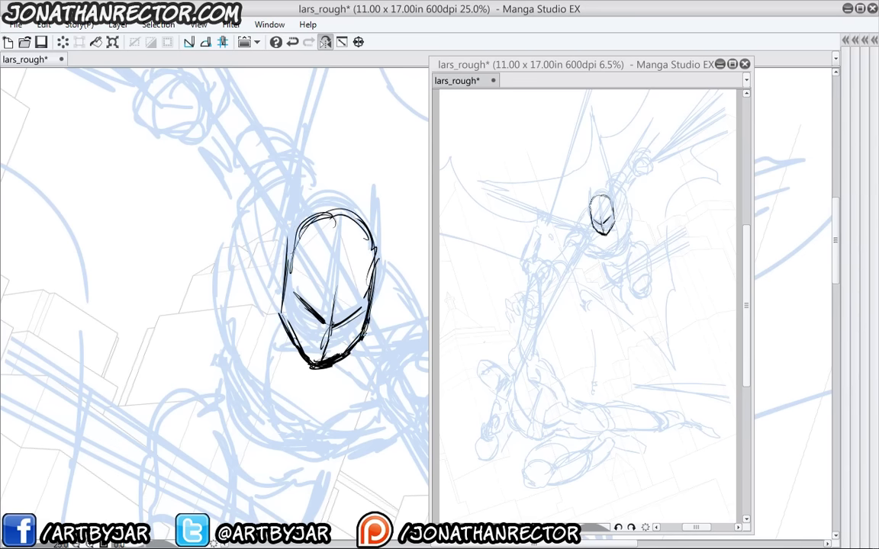
Sketch the V-shaped nose and cheek strokes below the brows on the upper figure's head
{"action": "mouse_move", "coordinate": [367, 331]}
{"action": "left_mouse_down"}
{"action": "mouse_move", "coordinate": [345, 355]}
{"action": "mouse_move", "coordinate": [323, 347]}
{"action": "left_mouse_up"}
{"action": "left_click_drag", "start_coordinate": [322, 347], "coordinate": [338, 337]}
{"action": "left_click_drag", "start_coordinate": [338, 337], "coordinate": [322, 348]}
{"action": "mouse_move", "coordinate": [314, 334]}
{"action": "left_mouse_down"}
{"action": "mouse_move", "coordinate": [324, 347]}
{"action": "mouse_move", "coordinate": [319, 341]}
{"action": "left_mouse_up"}
{"action": "left_click", "coordinate": [346, 271]}
{"action": "mouse_move", "coordinate": [297, 310]}
{"action": "left_mouse_down"}
{"action": "mouse_move", "coordinate": [309, 324]}
{"action": "mouse_move", "coordinate": [350, 329]}
{"action": "left_mouse_up"}
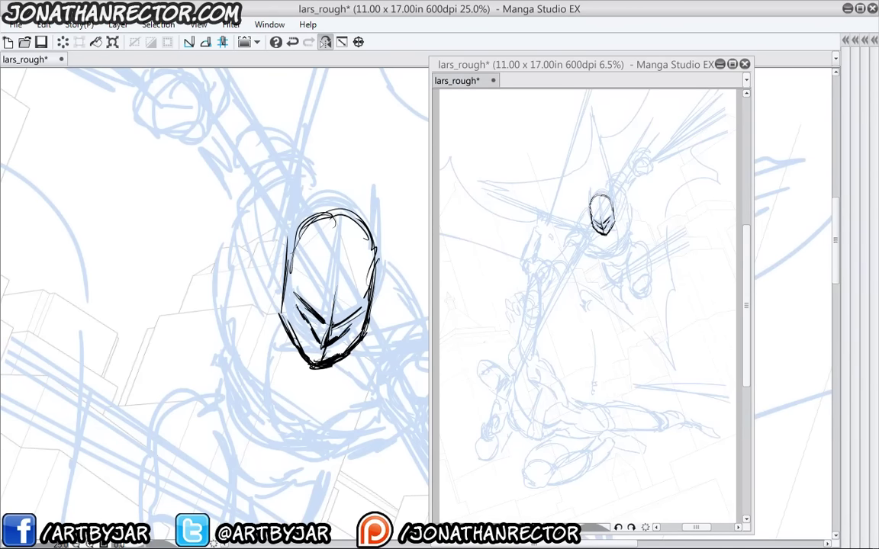
Add the mask's cheek edges and the mouth to the head, and thicken the jawline
{"action": "left_click_drag", "start_coordinate": [291, 310], "coordinate": [287, 329]}
{"action": "left_click_drag", "start_coordinate": [355, 326], "coordinate": [352, 338]}
{"action": "mouse_move", "coordinate": [288, 306]}
{"action": "left_mouse_down"}
{"action": "mouse_move", "coordinate": [277, 314]}
{"action": "mouse_move", "coordinate": [308, 315]}
{"action": "left_mouse_up"}
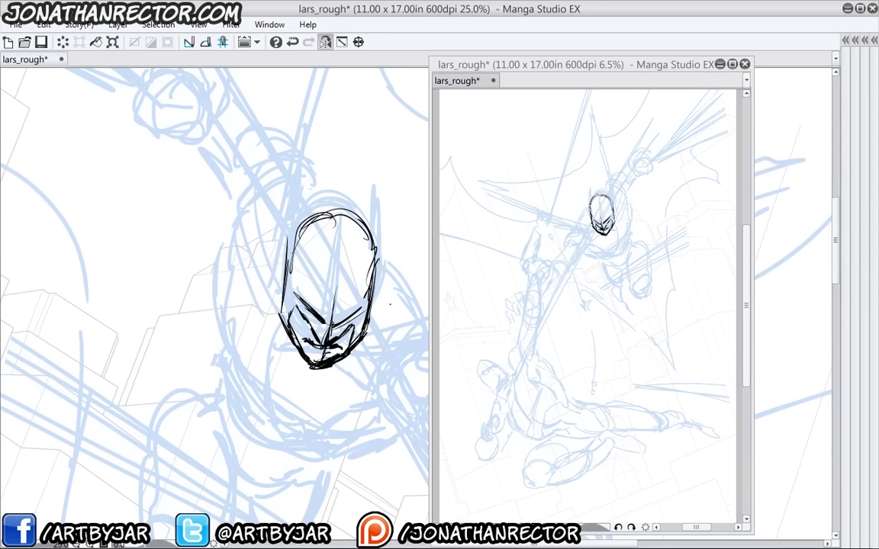
{"action": "left_click_drag", "start_coordinate": [308, 366], "coordinate": [282, 318]}
{"action": "left_click_drag", "start_coordinate": [330, 367], "coordinate": [359, 344]}
Flip the canvas view horizontally and rework both eyes into heavy, angry slanted shapes
{"action": "left_click", "coordinate": [325, 44]}
{"action": "mouse_move", "coordinate": [343, 392]}
{"action": "left_mouse_down"}
{"action": "mouse_move", "coordinate": [223, 336]}
{"action": "mouse_move", "coordinate": [225, 370]}
{"action": "left_mouse_up"}
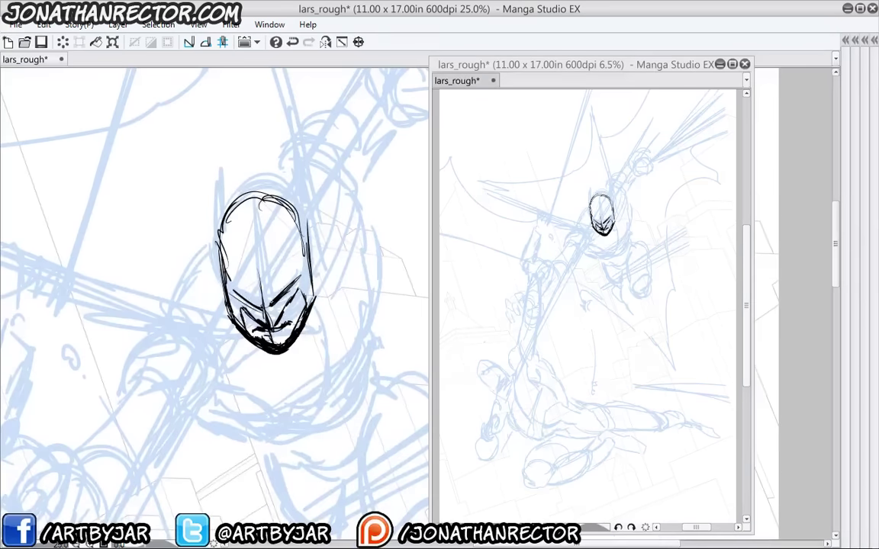
{"action": "left_click_drag", "start_coordinate": [280, 283], "coordinate": [275, 303]}
{"action": "key", "text": "e"}
{"action": "mouse_move", "coordinate": [267, 306]}
{"action": "left_mouse_down"}
{"action": "mouse_move", "coordinate": [240, 293]}
{"action": "mouse_move", "coordinate": [268, 316]}
{"action": "mouse_move", "coordinate": [284, 308]}
{"action": "mouse_move", "coordinate": [278, 291]}
{"action": "mouse_move", "coordinate": [296, 267]}
{"action": "mouse_move", "coordinate": [281, 272]}
{"action": "left_mouse_up"}
{"action": "key", "text": "p"}
{"action": "mouse_move", "coordinate": [293, 273]}
{"action": "left_mouse_down"}
{"action": "mouse_move", "coordinate": [273, 293]}
{"action": "mouse_move", "coordinate": [293, 281]}
{"action": "left_mouse_up"}
{"action": "mouse_move", "coordinate": [263, 254]}
{"action": "left_mouse_down"}
{"action": "mouse_move", "coordinate": [246, 268]}
{"action": "mouse_move", "coordinate": [243, 295]}
{"action": "mouse_move", "coordinate": [232, 287]}
{"action": "left_mouse_up"}
{"action": "left_click_drag", "start_coordinate": [229, 284], "coordinate": [252, 303]}
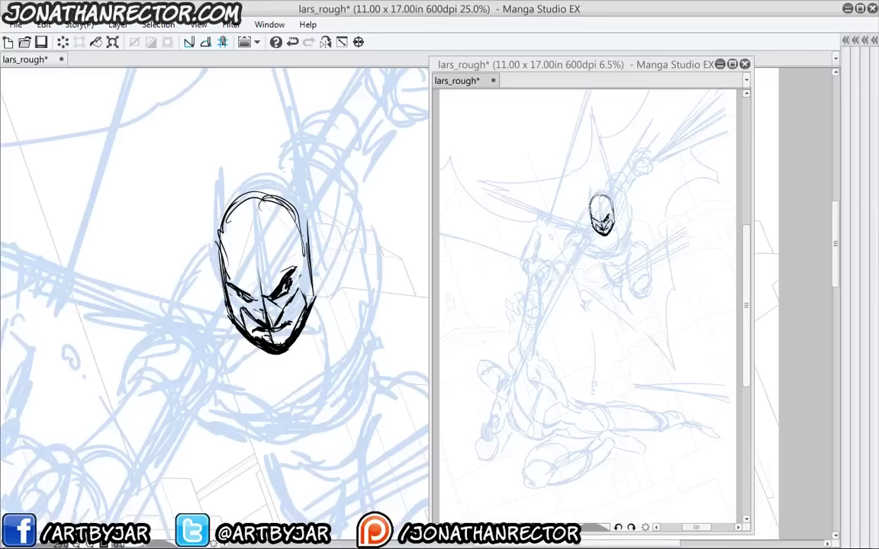
Add two pointed cowl ears to the head, and strengthen its sides, forehead contours and nose
{"action": "left_click_drag", "start_coordinate": [258, 214], "coordinate": [253, 240]}
{"action": "mouse_move", "coordinate": [252, 192]}
{"action": "left_mouse_down"}
{"action": "mouse_move", "coordinate": [226, 211]}
{"action": "mouse_move", "coordinate": [229, 246]}
{"action": "left_mouse_up"}
{"action": "mouse_move", "coordinate": [303, 265]}
{"action": "left_mouse_down"}
{"action": "mouse_move", "coordinate": [301, 283]}
{"action": "mouse_move", "coordinate": [288, 177]}
{"action": "mouse_move", "coordinate": [280, 202]}
{"action": "mouse_move", "coordinate": [297, 209]}
{"action": "left_mouse_up"}
{"action": "mouse_move", "coordinate": [284, 171]}
{"action": "left_mouse_down"}
{"action": "mouse_move", "coordinate": [277, 201]}
{"action": "mouse_move", "coordinate": [210, 187]}
{"action": "mouse_move", "coordinate": [196, 239]}
{"action": "mouse_move", "coordinate": [204, 165]}
{"action": "mouse_move", "coordinate": [242, 257]}
{"action": "left_mouse_up"}
{"action": "left_click_drag", "start_coordinate": [231, 297], "coordinate": [238, 322]}
{"action": "left_click_drag", "start_coordinate": [227, 292], "coordinate": [236, 302]}
{"action": "left_click_drag", "start_coordinate": [222, 246], "coordinate": [229, 294]}
{"action": "mouse_move", "coordinate": [220, 269]}
{"action": "left_mouse_down"}
{"action": "mouse_move", "coordinate": [236, 316]}
{"action": "mouse_move", "coordinate": [278, 358]}
{"action": "left_mouse_up"}
{"action": "left_click_drag", "start_coordinate": [257, 300], "coordinate": [265, 322]}
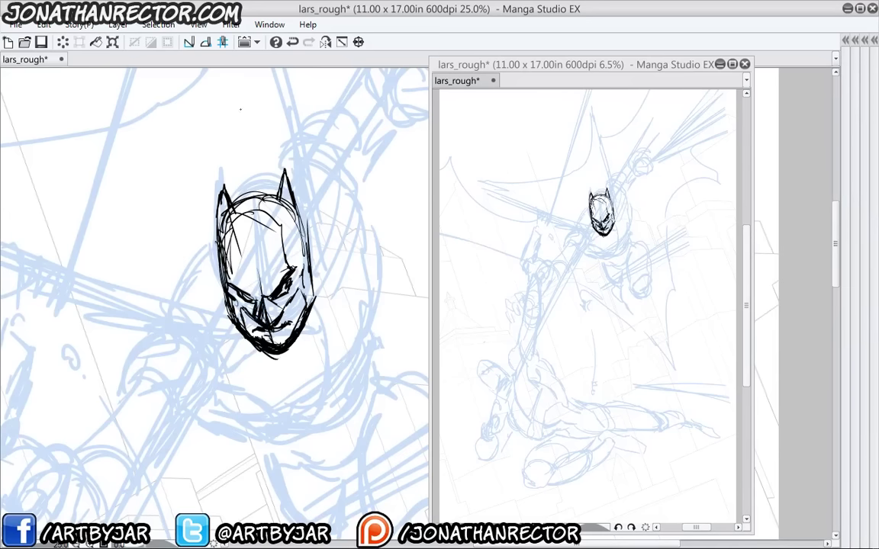
Sketch a second head oval beside the first one, with a curved brow line and a vertical centre line
{"action": "left_click_drag", "start_coordinate": [138, 369], "coordinate": [195, 386]}
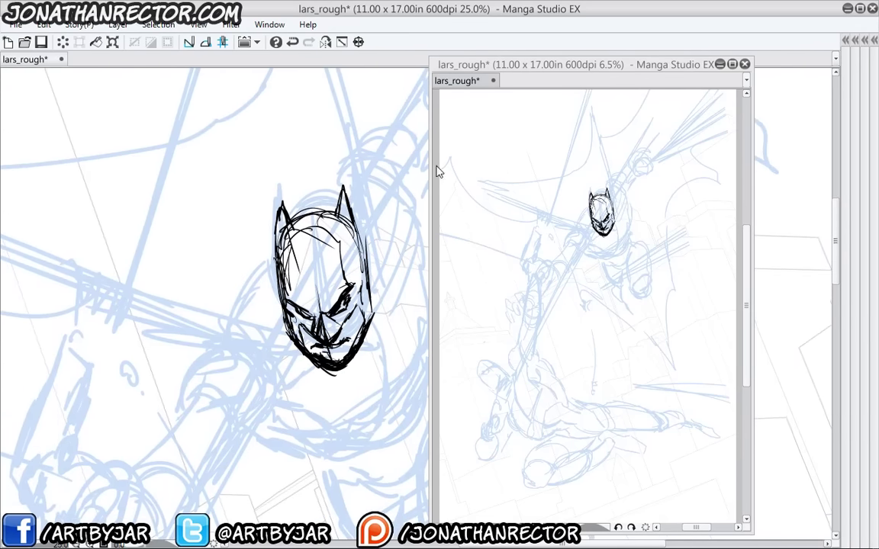
{"action": "left_click_drag", "start_coordinate": [464, 64], "coordinate": [543, 56]}
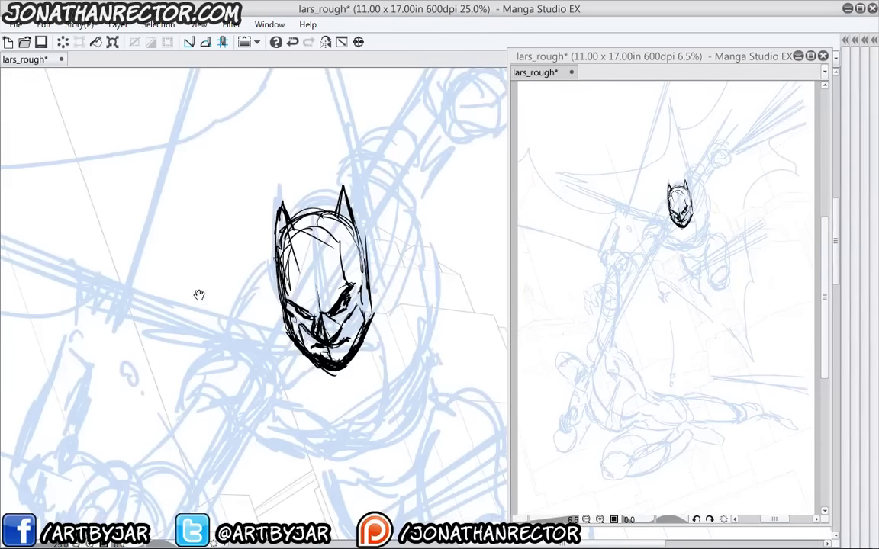
{"action": "left_click_drag", "start_coordinate": [199, 295], "coordinate": [262, 282]}
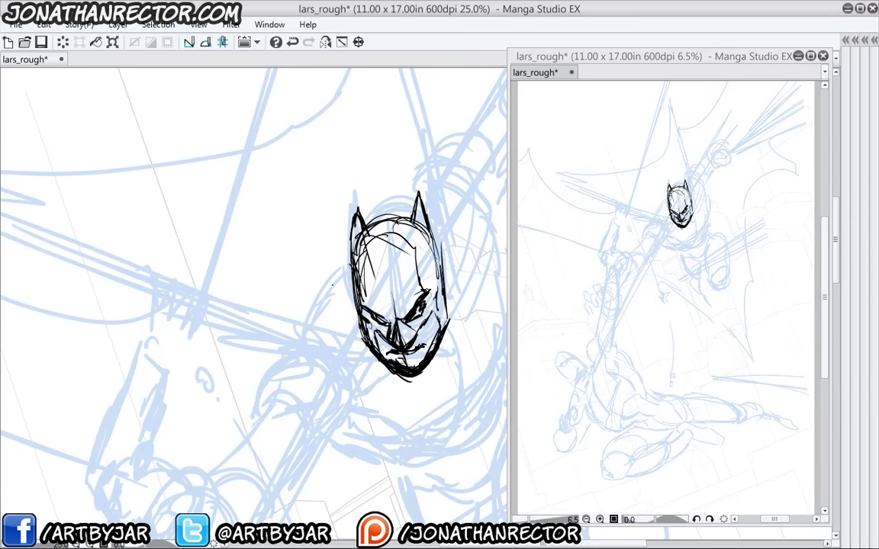
{"action": "left_click_drag", "start_coordinate": [281, 298], "coordinate": [315, 313]}
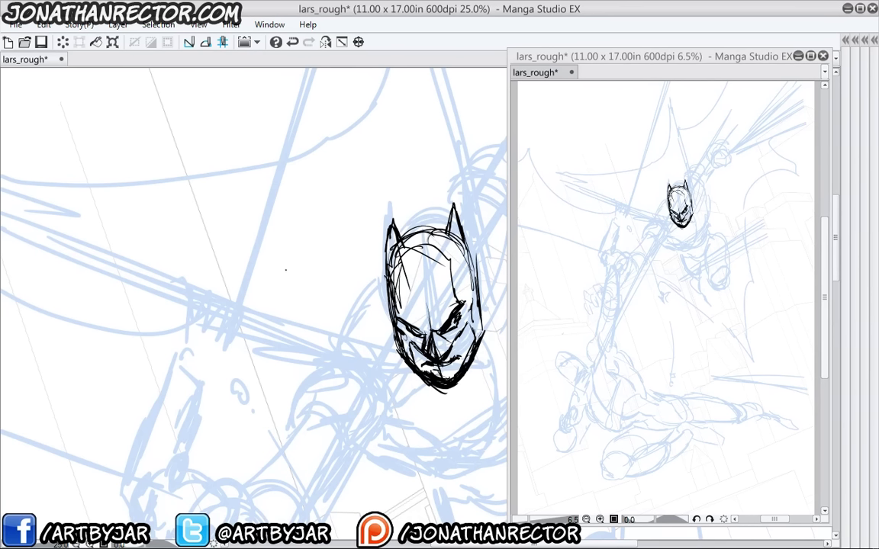
{"action": "mouse_move", "coordinate": [313, 263]}
{"action": "left_mouse_down"}
{"action": "mouse_move", "coordinate": [274, 359]}
{"action": "mouse_move", "coordinate": [320, 252]}
{"action": "mouse_move", "coordinate": [267, 305]}
{"action": "mouse_move", "coordinate": [355, 270]}
{"action": "left_mouse_up"}
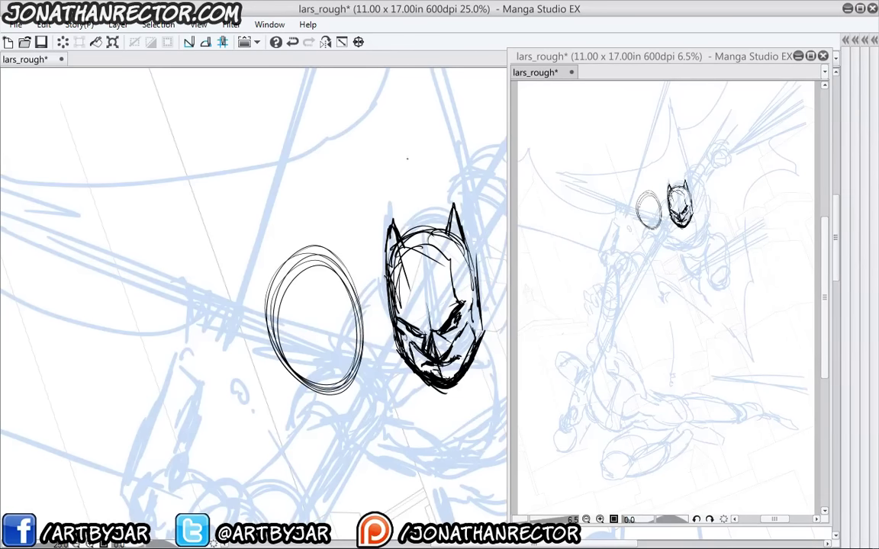
{"action": "mouse_move", "coordinate": [354, 328]}
{"action": "left_mouse_down"}
{"action": "mouse_move", "coordinate": [323, 350]}
{"action": "mouse_move", "coordinate": [291, 347]}
{"action": "mouse_move", "coordinate": [353, 334]}
{"action": "mouse_move", "coordinate": [274, 329]}
{"action": "left_mouse_up"}
{"action": "left_click_drag", "start_coordinate": [305, 290], "coordinate": [328, 400]}
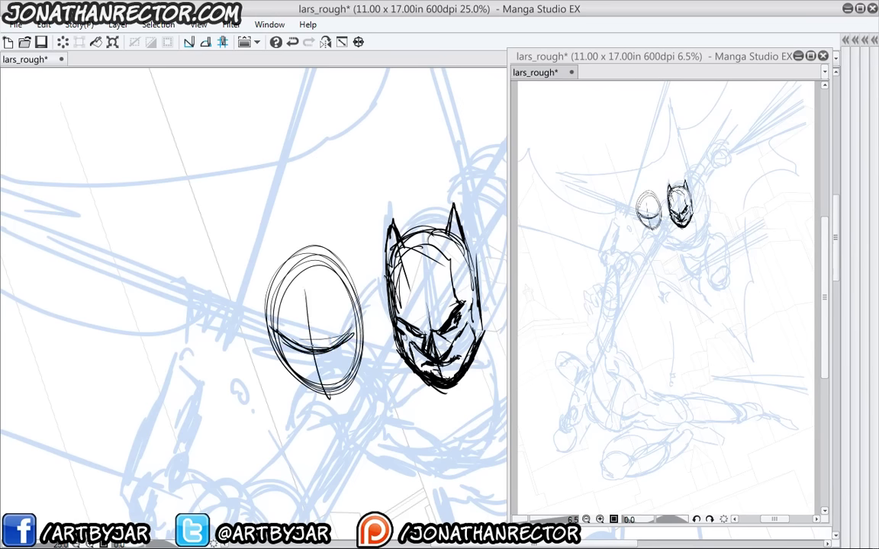
Draw the angled brows, nose and mouth strokes on the second head
{"action": "mouse_move", "coordinate": [312, 351]}
{"action": "left_mouse_down"}
{"action": "mouse_move", "coordinate": [317, 378]}
{"action": "mouse_move", "coordinate": [359, 330]}
{"action": "left_mouse_up"}
{"action": "mouse_move", "coordinate": [349, 340]}
{"action": "left_mouse_down"}
{"action": "mouse_move", "coordinate": [319, 354]}
{"action": "mouse_move", "coordinate": [277, 338]}
{"action": "mouse_move", "coordinate": [305, 354]}
{"action": "mouse_move", "coordinate": [287, 347]}
{"action": "left_mouse_up"}
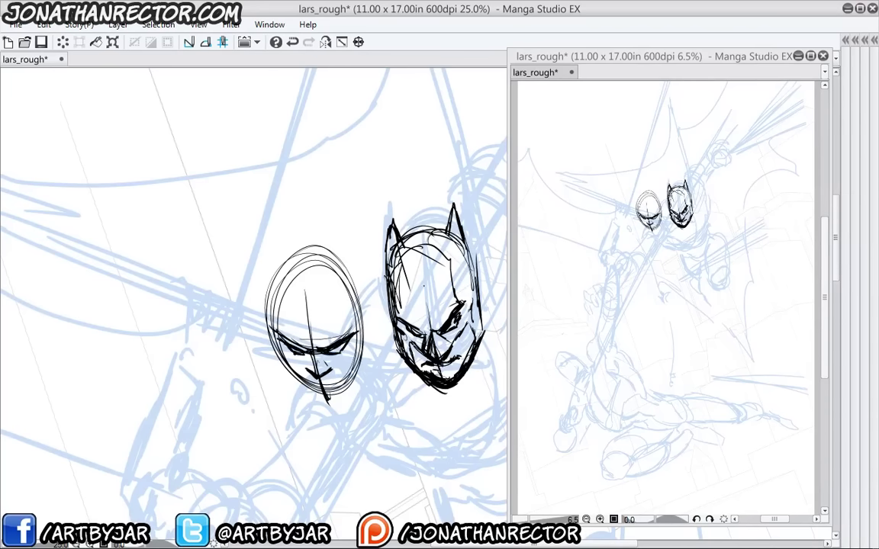
{"action": "left_click_drag", "start_coordinate": [322, 381], "coordinate": [334, 379]}
{"action": "mouse_move", "coordinate": [304, 341]}
{"action": "left_mouse_down"}
{"action": "mouse_move", "coordinate": [313, 346]}
{"action": "mouse_move", "coordinate": [280, 350]}
{"action": "left_mouse_up"}
Draw the second head's squared chin, both jaw sides and the mask's cheek edges
{"action": "mouse_move", "coordinate": [327, 403]}
{"action": "left_mouse_down"}
{"action": "mouse_move", "coordinate": [357, 403]}
{"action": "mouse_move", "coordinate": [369, 338]}
{"action": "left_mouse_up"}
{"action": "left_click_drag", "start_coordinate": [363, 389], "coordinate": [367, 321]}
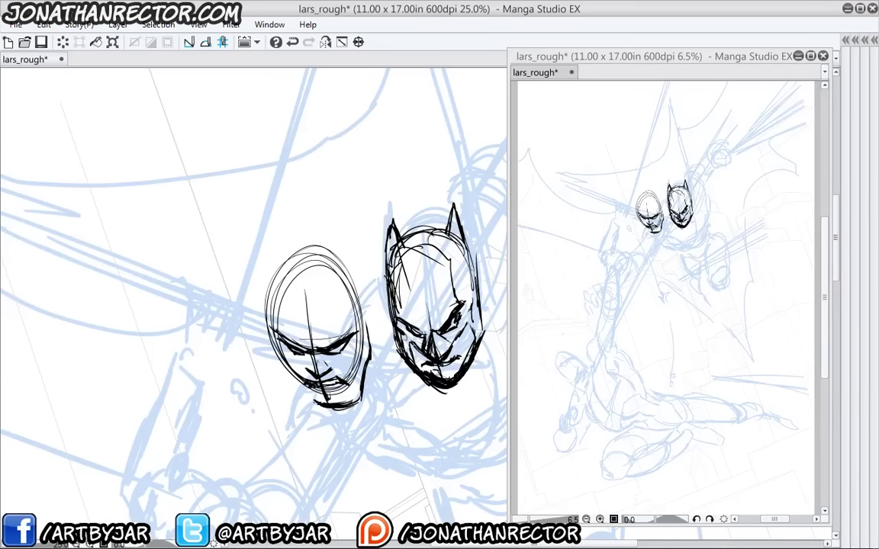
{"action": "left_click_drag", "start_coordinate": [284, 363], "coordinate": [249, 306]}
{"action": "mouse_move", "coordinate": [308, 397]}
{"action": "left_mouse_down"}
{"action": "mouse_move", "coordinate": [286, 364]}
{"action": "mouse_move", "coordinate": [340, 364]}
{"action": "mouse_move", "coordinate": [356, 352]}
{"action": "left_mouse_up"}
{"action": "left_click_drag", "start_coordinate": [360, 355], "coordinate": [354, 378]}
{"action": "left_click_drag", "start_coordinate": [294, 358], "coordinate": [301, 377]}
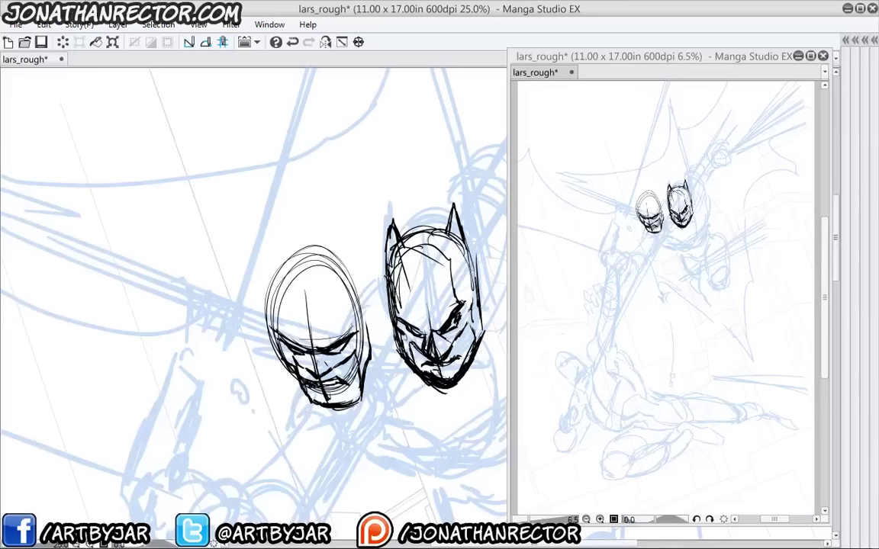
Add two pointed cowl ears to the second head, and strengthen its crown and side contours
{"action": "left_click_drag", "start_coordinate": [351, 332], "coordinate": [340, 303]}
{"action": "left_click_drag", "start_coordinate": [368, 357], "coordinate": [340, 240]}
{"action": "mouse_move", "coordinate": [340, 243]}
{"action": "left_mouse_down"}
{"action": "mouse_move", "coordinate": [345, 265]}
{"action": "mouse_move", "coordinate": [279, 267]}
{"action": "mouse_move", "coordinate": [273, 249]}
{"action": "mouse_move", "coordinate": [270, 295]}
{"action": "left_mouse_up"}
{"action": "left_click_drag", "start_coordinate": [268, 255], "coordinate": [274, 336]}
{"action": "left_click_drag", "start_coordinate": [271, 283], "coordinate": [272, 322]}
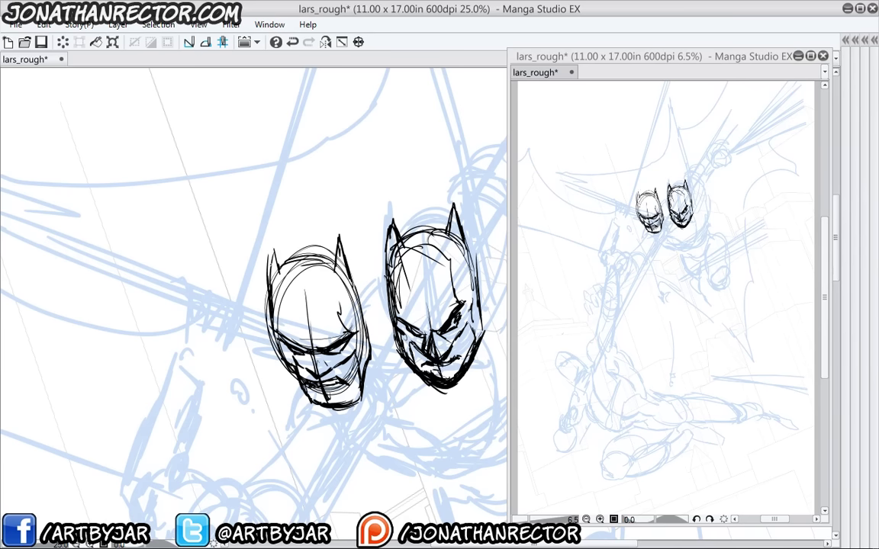
{"action": "left_click_drag", "start_coordinate": [272, 263], "coordinate": [271, 286]}
{"action": "left_click_drag", "start_coordinate": [271, 313], "coordinate": [276, 329]}
{"action": "left_click_drag", "start_coordinate": [284, 364], "coordinate": [294, 380]}
{"action": "left_click_drag", "start_coordinate": [325, 327], "coordinate": [326, 332]}
Flip the canvas view, lasso the first head sketch, delete it and clear the selection
{"action": "left_click", "coordinate": [325, 42]}
{"action": "left_click_drag", "start_coordinate": [341, 308], "coordinate": [249, 292]}
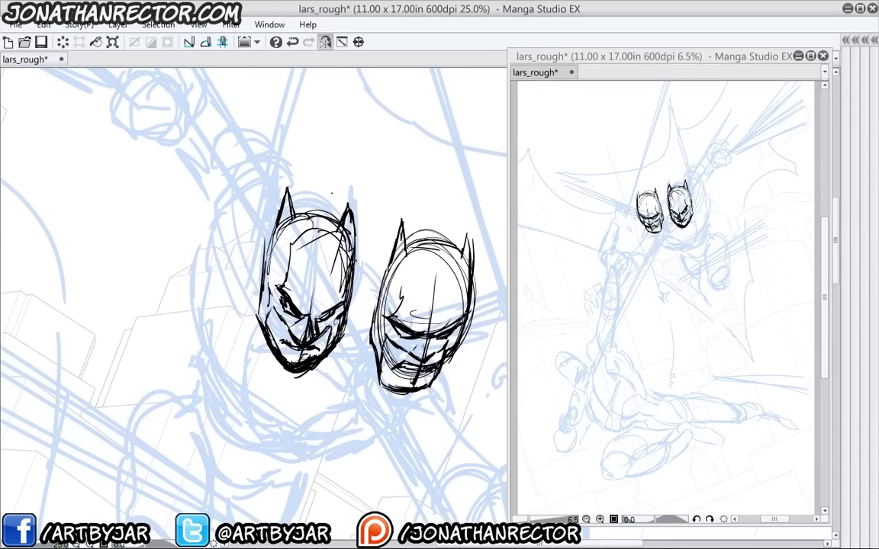
{"action": "mouse_move", "coordinate": [305, 166]}
{"action": "left_mouse_down"}
{"action": "mouse_move", "coordinate": [319, 309]}
{"action": "mouse_move", "coordinate": [269, 128]}
{"action": "mouse_move", "coordinate": [294, 140]}
{"action": "left_mouse_up"}
{"action": "key", "text": "Delete"}
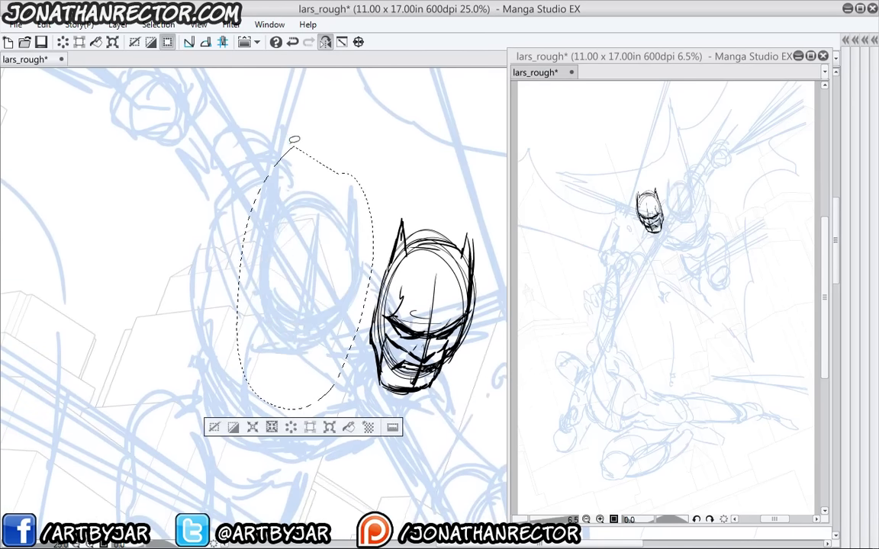
{"action": "key", "text": "ctrl+d"}
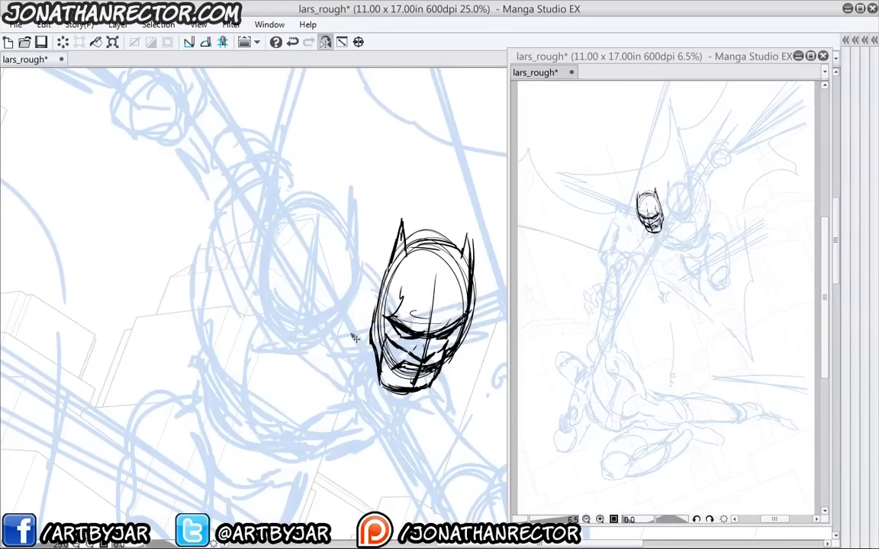
Move the remaining head sketch onto the upper figure's blue head oval and show the topmost New Lines layer again
{"action": "left_click_drag", "start_coordinate": [353, 338], "coordinate": [287, 303]}
{"action": "key", "text": "Tab"}
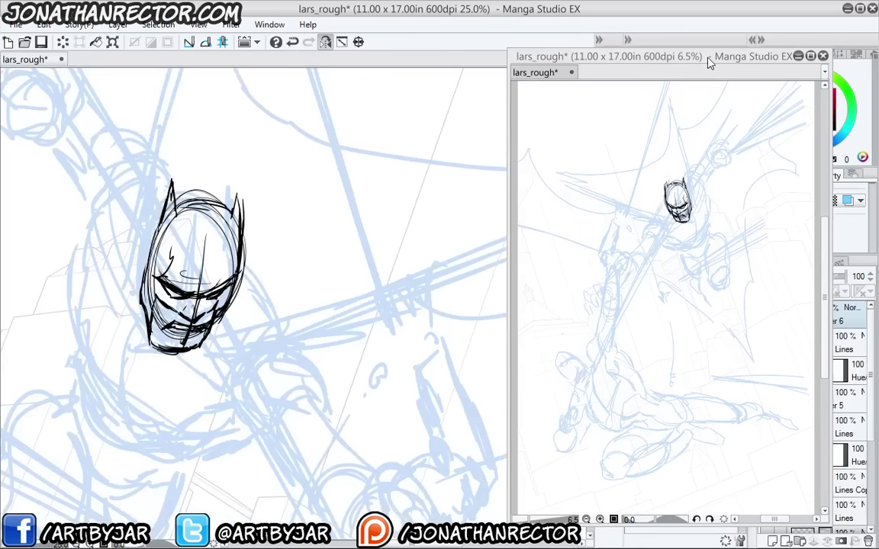
{"action": "left_click_drag", "start_coordinate": [710, 59], "coordinate": [642, 59]}
{"action": "left_click_drag", "start_coordinate": [573, 55], "coordinate": [534, 57]}
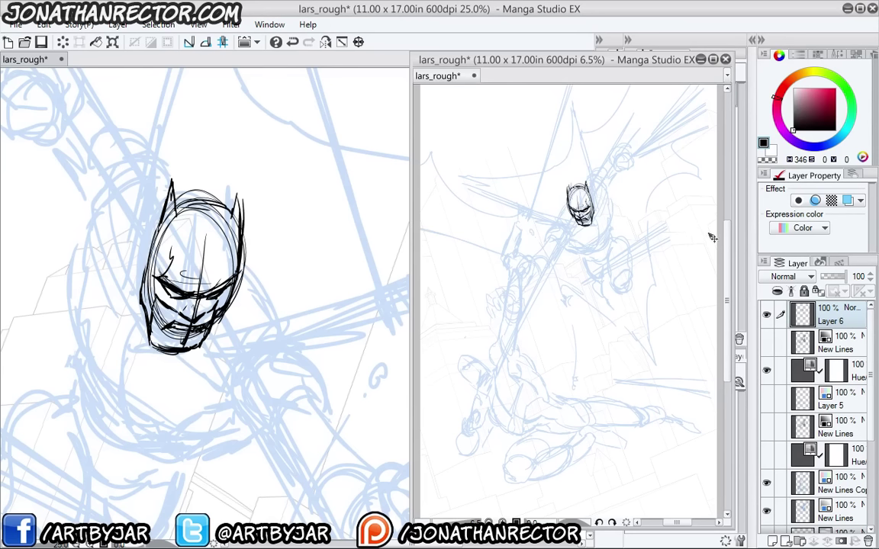
{"action": "left_click", "coordinate": [768, 344]}
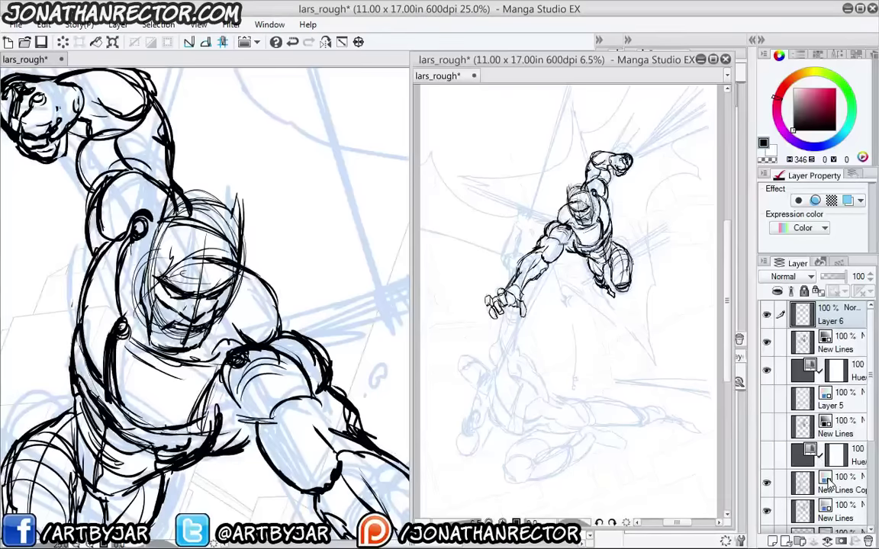
Flip the canvas view back, then transform the head sketch to be slightly shorter and shift it to fit the shoulders
{"action": "mouse_move", "coordinate": [122, 345]}
{"action": "left_mouse_down"}
{"action": "mouse_move", "coordinate": [213, 334]}
{"action": "mouse_move", "coordinate": [161, 382]}
{"action": "mouse_move", "coordinate": [178, 345]}
{"action": "mouse_move", "coordinate": [163, 376]}
{"action": "mouse_move", "coordinate": [164, 403]}
{"action": "mouse_move", "coordinate": [171, 396]}
{"action": "left_mouse_up"}
{"action": "left_click", "coordinate": [326, 43]}
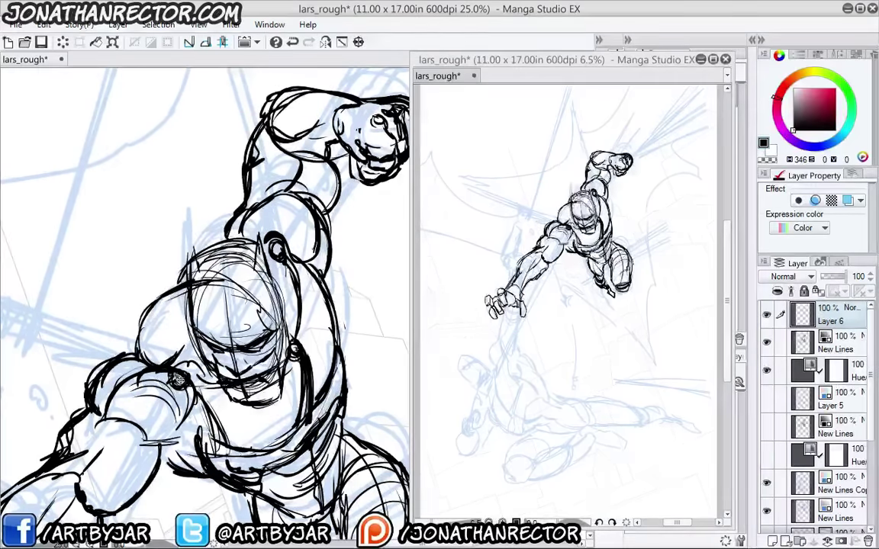
{"action": "key", "text": "ctrl+t"}
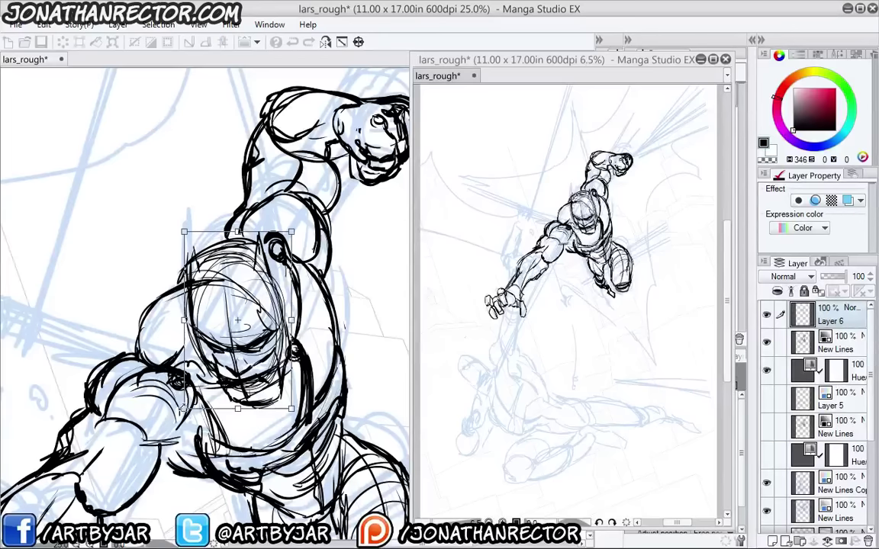
{"action": "left_click_drag", "start_coordinate": [184, 410], "coordinate": [185, 391]}
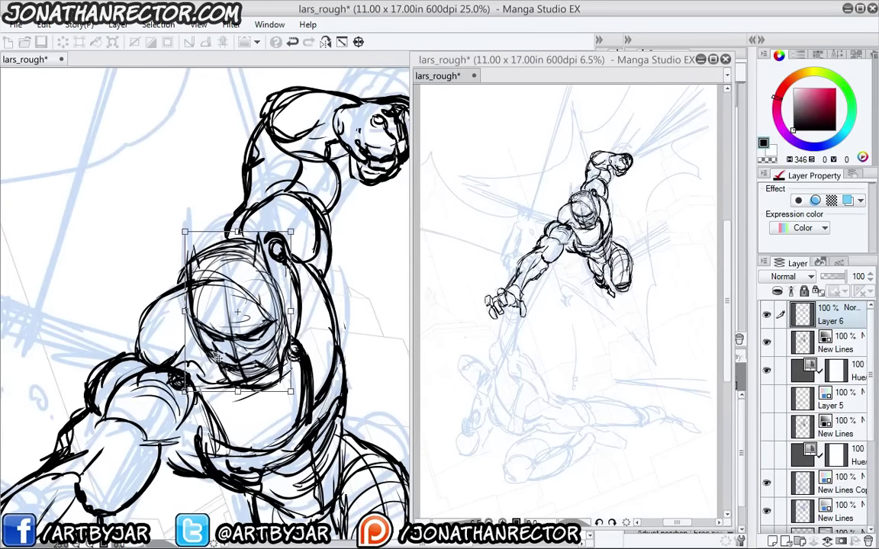
{"action": "mouse_move", "coordinate": [221, 354]}
{"action": "left_mouse_down"}
{"action": "mouse_move", "coordinate": [229, 364]}
{"action": "mouse_move", "coordinate": [214, 360]}
{"action": "left_mouse_up"}
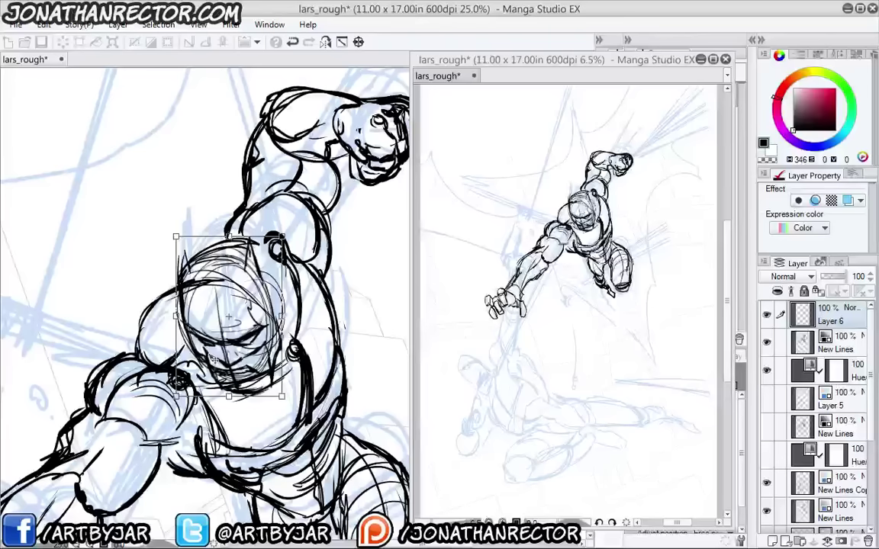
{"action": "key", "text": "Return"}
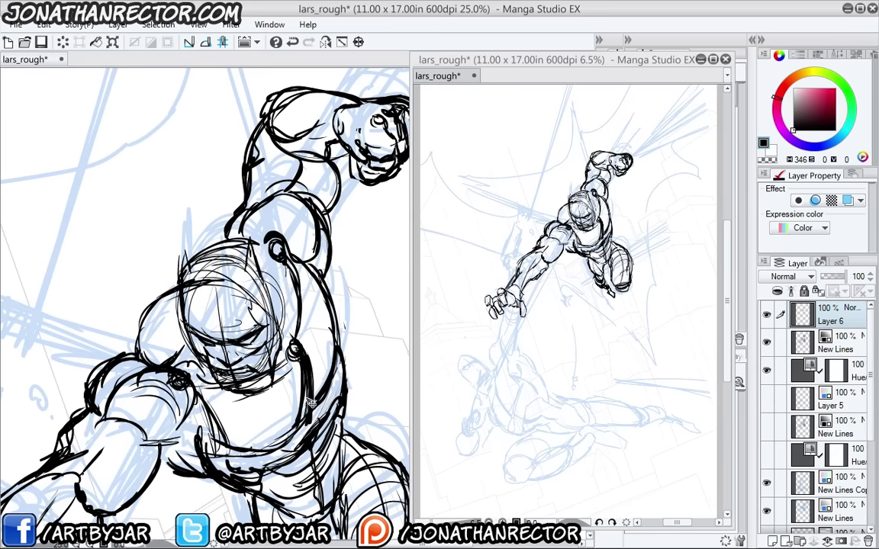
Try a black brow stroke on the lower figure's blue head rough and undo it
{"action": "key", "text": "p"}
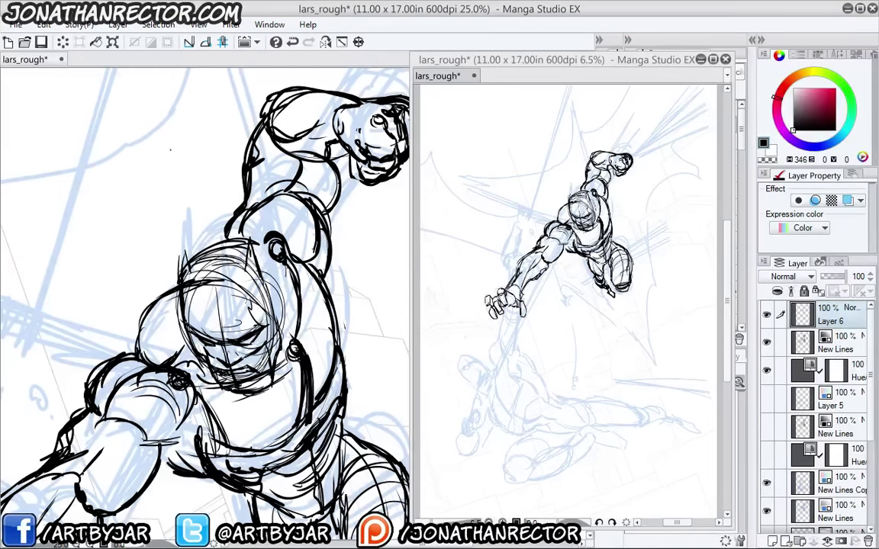
{"action": "left_click_drag", "start_coordinate": [139, 400], "coordinate": [168, 325]}
{"action": "key", "text": "Tab"}
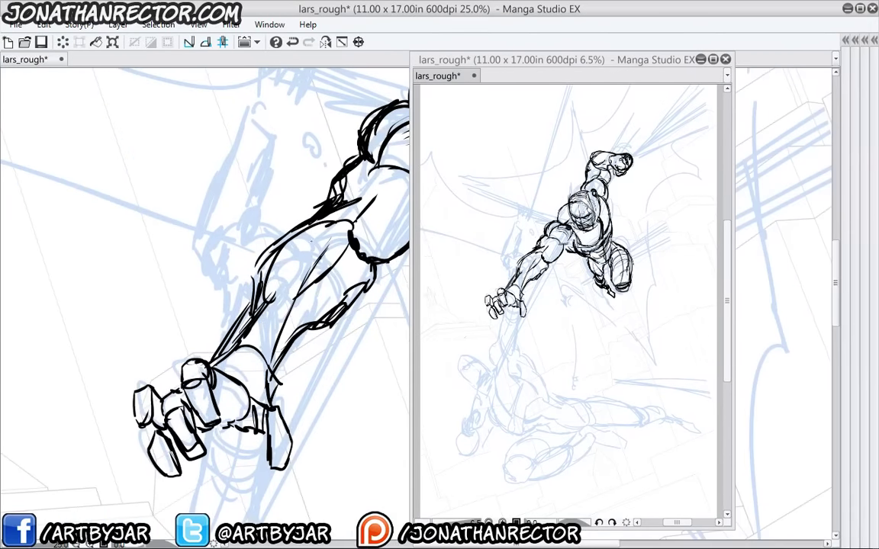
{"action": "mouse_move", "coordinate": [467, 61]}
{"action": "left_mouse_down"}
{"action": "mouse_move", "coordinate": [470, 30]}
{"action": "mouse_move", "coordinate": [576, 52]}
{"action": "left_mouse_up"}
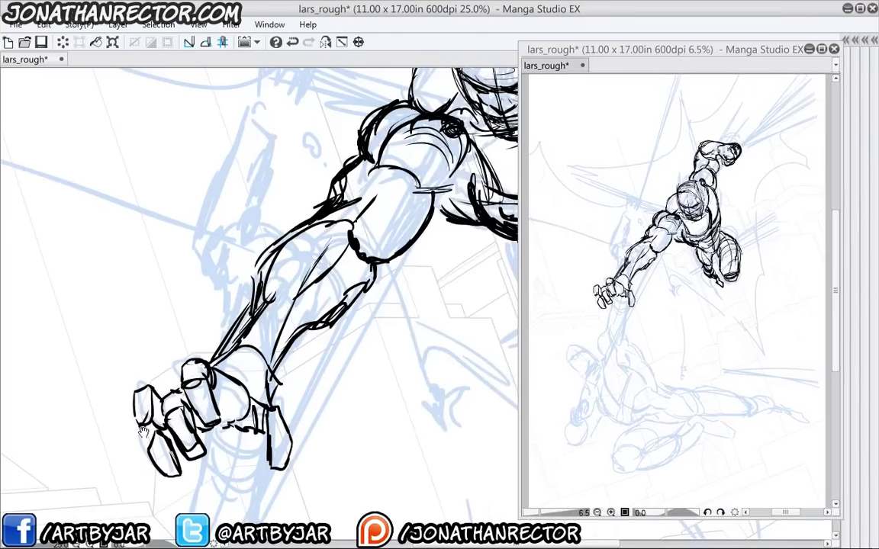
{"action": "left_click_drag", "start_coordinate": [142, 432], "coordinate": [192, 139]}
{"action": "left_click_drag", "start_coordinate": [271, 298], "coordinate": [250, 110]}
{"action": "left_click_drag", "start_coordinate": [208, 288], "coordinate": [277, 402]}
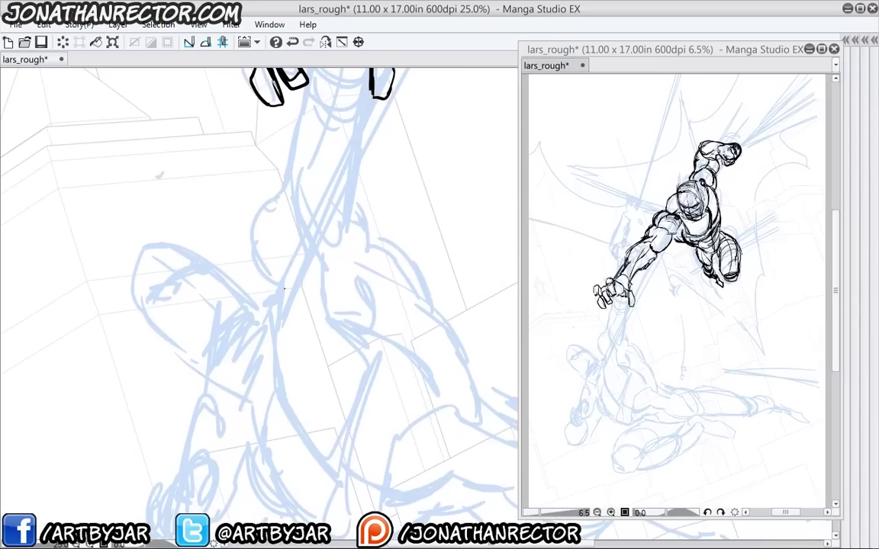
{"action": "left_click_drag", "start_coordinate": [210, 298], "coordinate": [177, 284]}
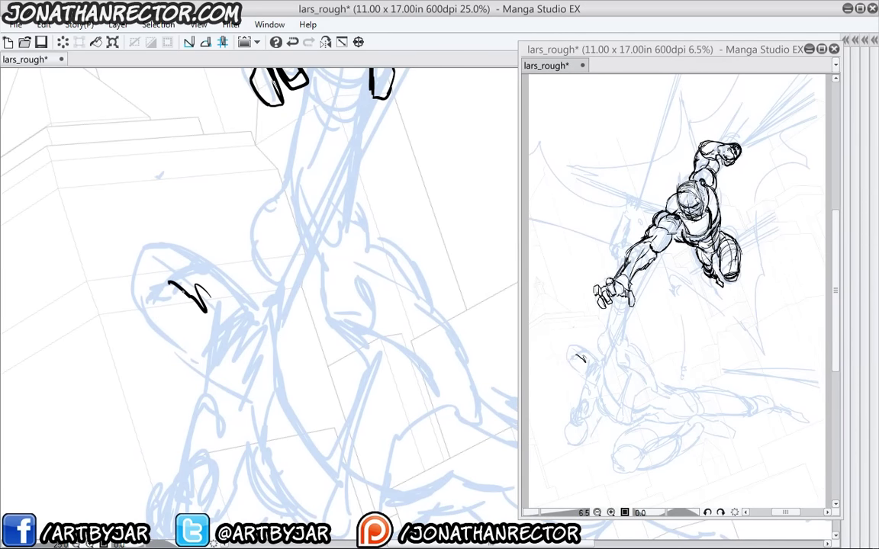
{"action": "key", "text": "ctrl+z"}
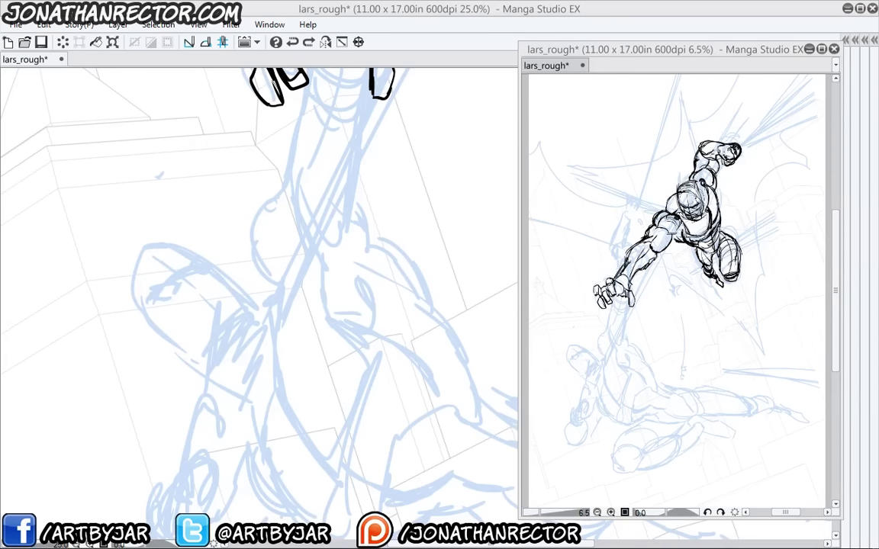
Switch to the browser to view the Amazon page for Bryan Hitch's Ultimate Comics Studio, and close it
{"action": "left_click_drag", "start_coordinate": [878, 297], "coordinate": [636, 163]}
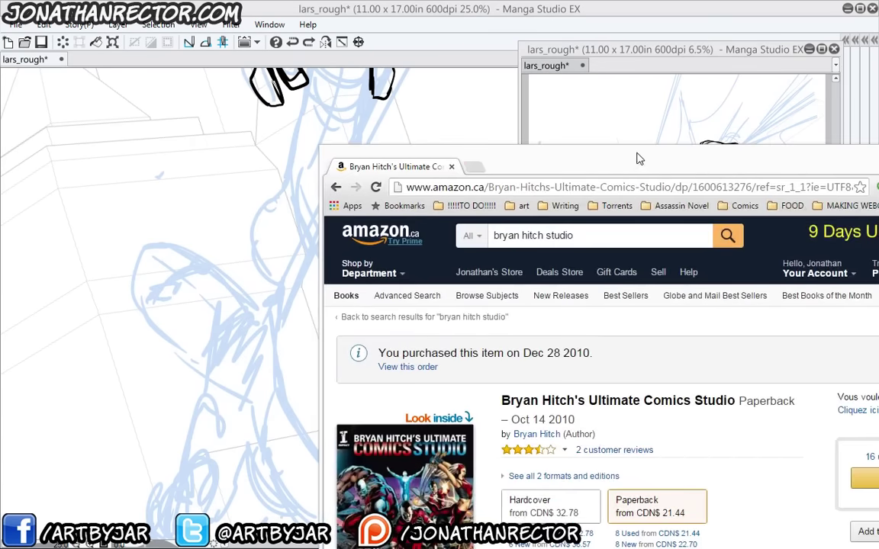
{"action": "double_click", "coordinate": [636, 153]}
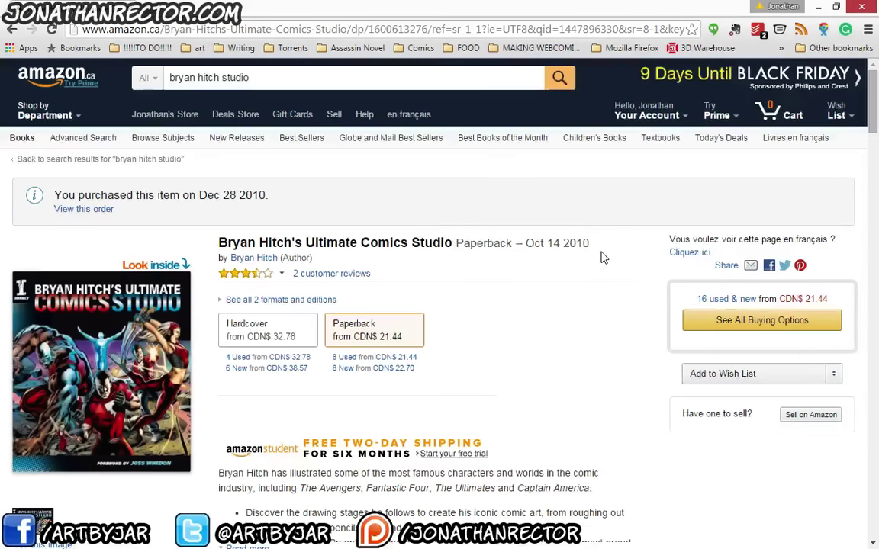
{"action": "left_click", "coordinate": [862, 7]}
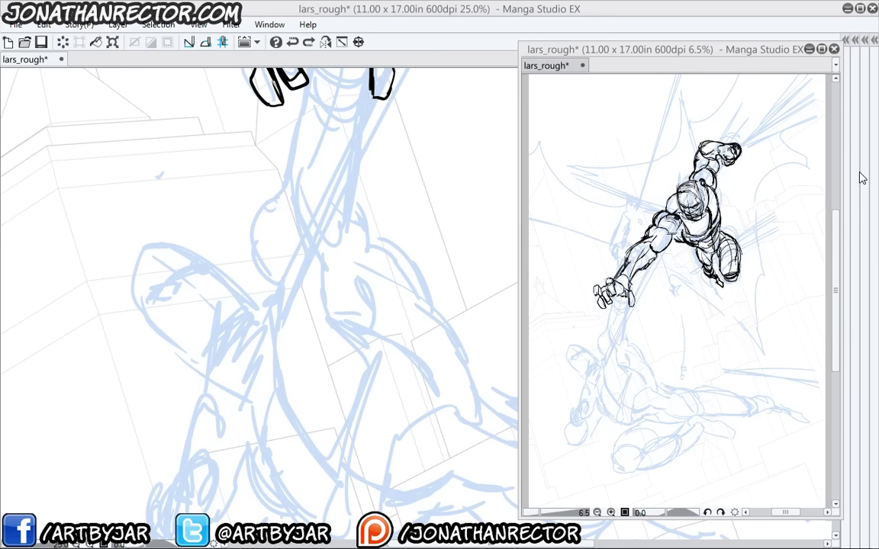
Move the floating full-page view aside so it clears more of the main drawing area, keeping the palettes hidden
{"action": "left_click", "coordinate": [489, 13]}
{"action": "left_click_drag", "start_coordinate": [581, 53], "coordinate": [448, 56]}
{"action": "key", "text": "Tab"}
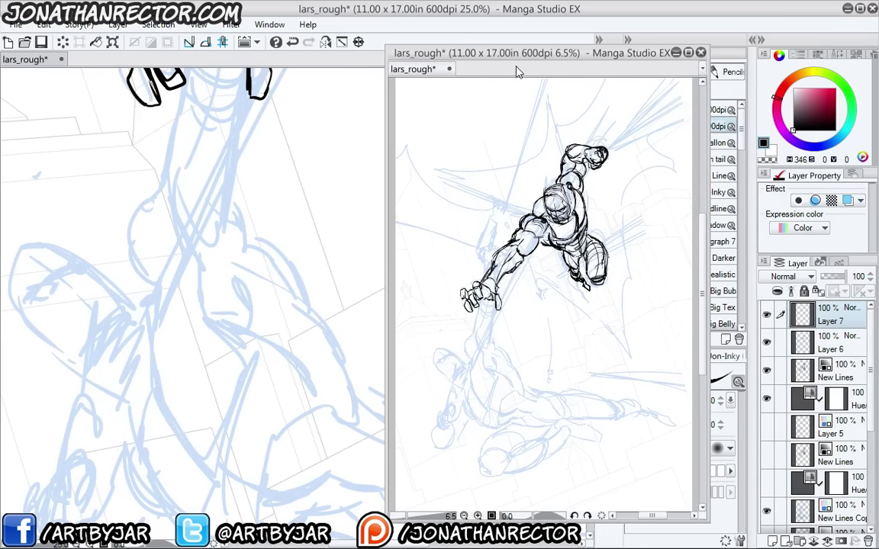
{"action": "key", "text": "Tab"}
{"action": "left_click_drag", "start_coordinate": [504, 55], "coordinate": [655, 51]}
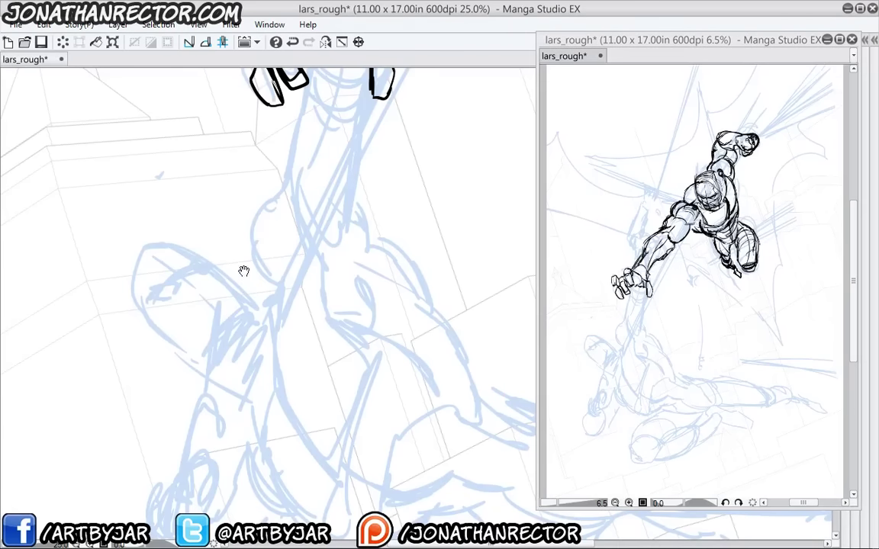
{"action": "mouse_move", "coordinate": [230, 315]}
{"action": "left_mouse_down"}
{"action": "mouse_move", "coordinate": [299, 253]}
{"action": "mouse_move", "coordinate": [272, 301]}
{"action": "left_mouse_up"}
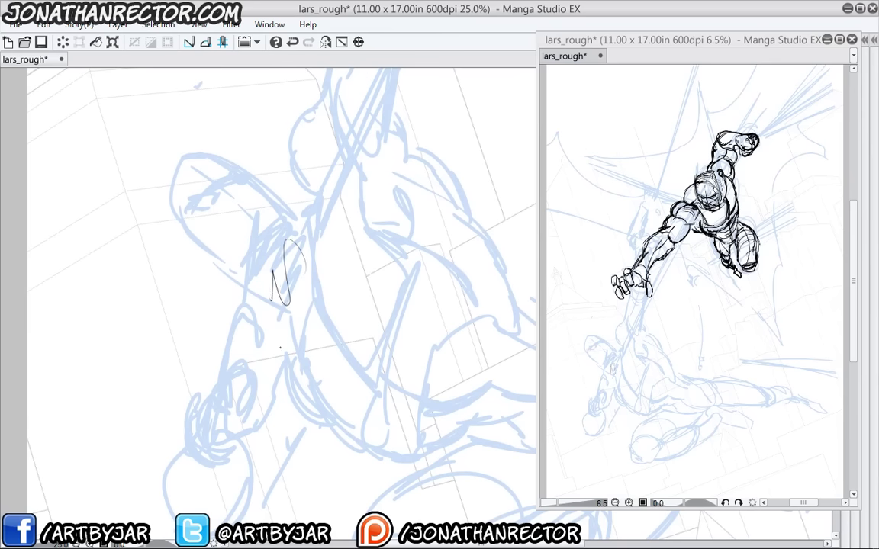
{"action": "left_click_drag", "start_coordinate": [304, 336], "coordinate": [248, 316]}
{"action": "mouse_move", "coordinate": [290, 262]}
{"action": "left_mouse_down"}
{"action": "mouse_move", "coordinate": [304, 263]}
{"action": "mouse_move", "coordinate": [290, 336]}
{"action": "left_mouse_up"}
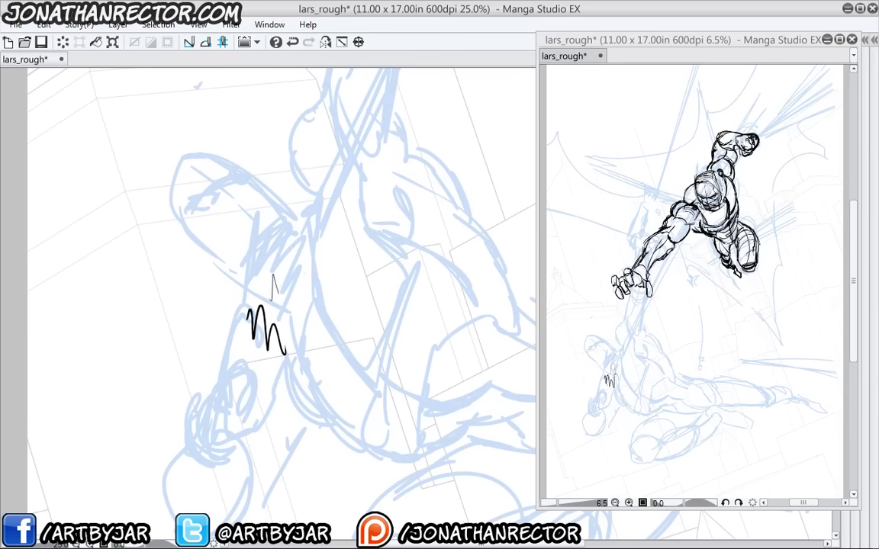
{"action": "mouse_move", "coordinate": [276, 287]}
{"action": "left_mouse_down"}
{"action": "mouse_move", "coordinate": [264, 328]}
{"action": "mouse_move", "coordinate": [251, 310]}
{"action": "left_mouse_up"}
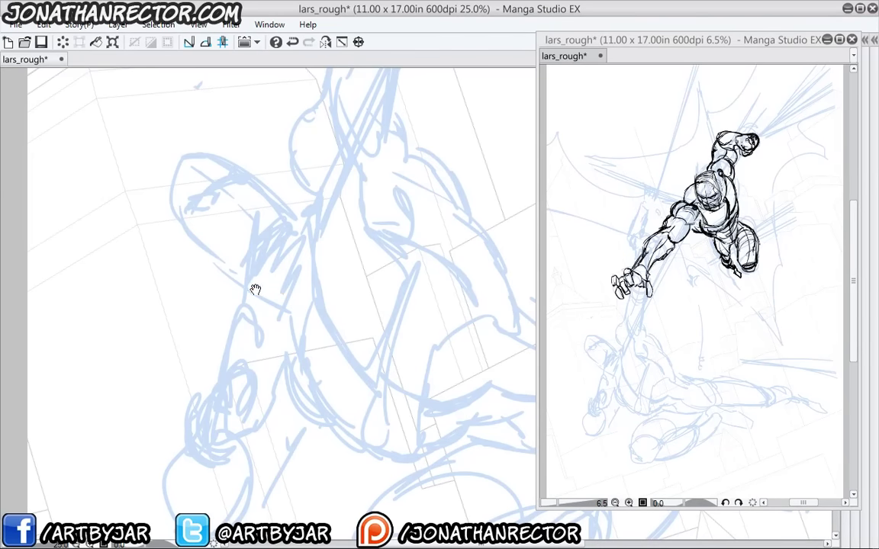
Sketch the lower figure's rib cage outline over the blue rough, with small ovals at the waist and an arched lower edge
{"action": "mouse_move", "coordinate": [255, 289]}
{"action": "left_mouse_down"}
{"action": "mouse_move", "coordinate": [286, 345]}
{"action": "mouse_move", "coordinate": [308, 335]}
{"action": "mouse_move", "coordinate": [202, 304]}
{"action": "mouse_move", "coordinate": [187, 288]}
{"action": "left_mouse_up"}
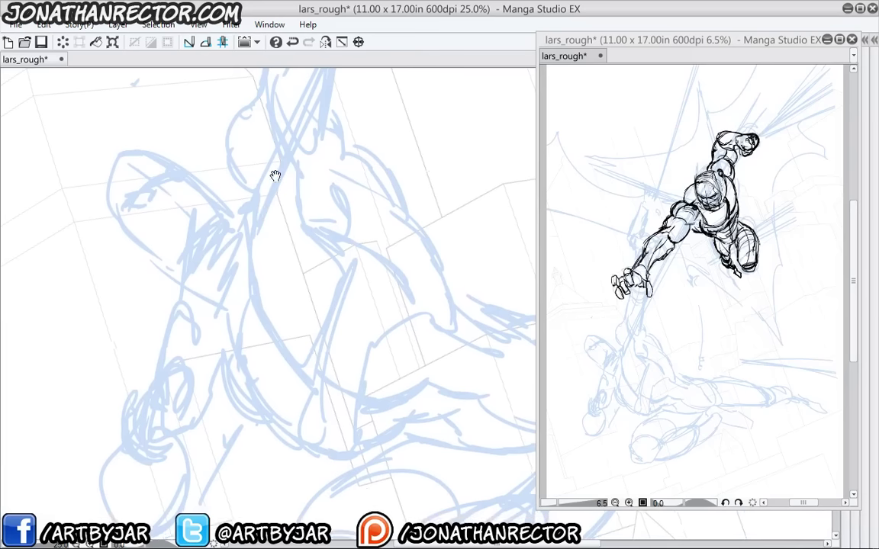
{"action": "mouse_move", "coordinate": [300, 184]}
{"action": "left_mouse_down"}
{"action": "mouse_move", "coordinate": [240, 298]}
{"action": "mouse_move", "coordinate": [243, 367]}
{"action": "mouse_move", "coordinate": [275, 423]}
{"action": "left_mouse_up"}
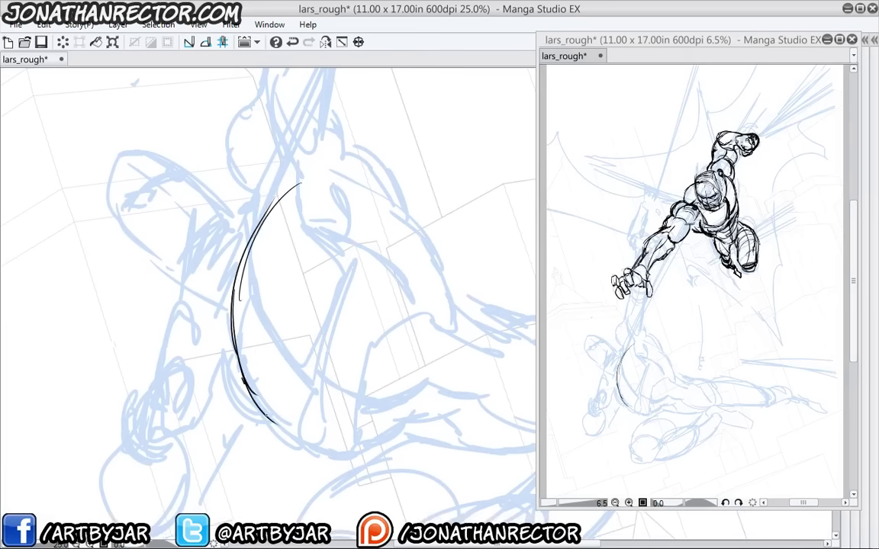
{"action": "mouse_move", "coordinate": [233, 336]}
{"action": "left_mouse_down"}
{"action": "mouse_move", "coordinate": [349, 443]}
{"action": "mouse_move", "coordinate": [395, 429]}
{"action": "left_mouse_up"}
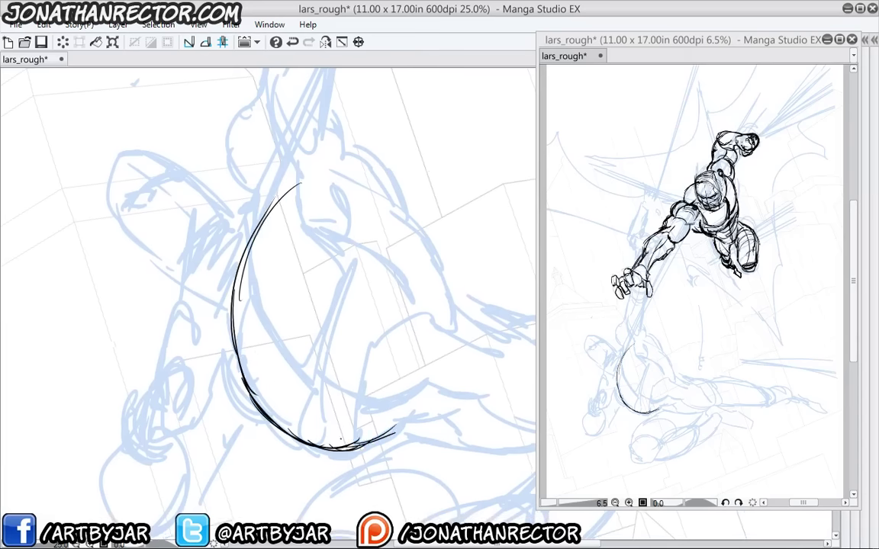
{"action": "mouse_move", "coordinate": [344, 440]}
{"action": "left_mouse_down"}
{"action": "mouse_move", "coordinate": [350, 420]}
{"action": "mouse_move", "coordinate": [341, 394]}
{"action": "mouse_move", "coordinate": [353, 369]}
{"action": "mouse_move", "coordinate": [352, 400]}
{"action": "left_mouse_up"}
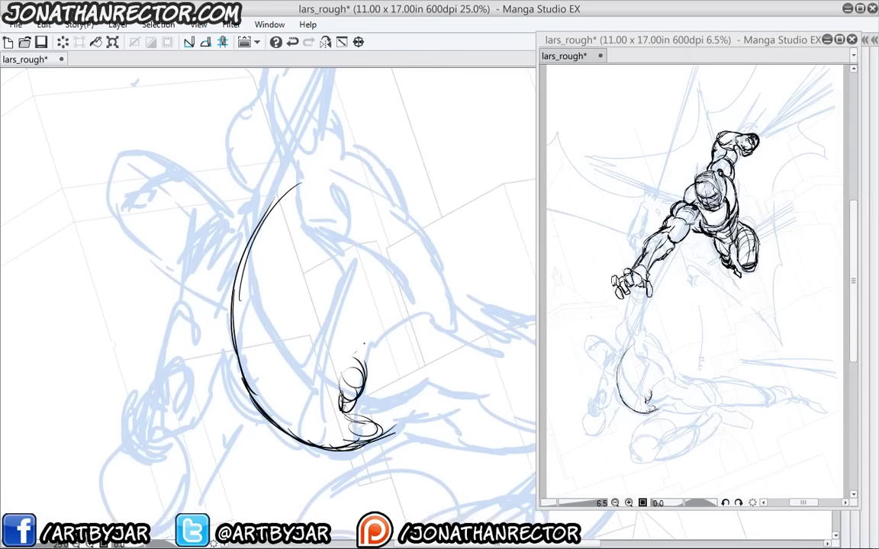
{"action": "mouse_move", "coordinate": [360, 352]}
{"action": "left_mouse_down"}
{"action": "mouse_move", "coordinate": [397, 312]}
{"action": "mouse_move", "coordinate": [424, 315]}
{"action": "left_mouse_up"}
{"action": "mouse_move", "coordinate": [419, 311]}
{"action": "left_mouse_down"}
{"action": "mouse_move", "coordinate": [446, 295]}
{"action": "mouse_move", "coordinate": [444, 255]}
{"action": "left_mouse_up"}
{"action": "mouse_move", "coordinate": [445, 296]}
{"action": "left_mouse_down"}
{"action": "mouse_move", "coordinate": [345, 197]}
{"action": "mouse_move", "coordinate": [441, 260]}
{"action": "left_mouse_up"}
Draw the curved centre line down the lower figure's chest and the two collarbones with small knobs at their ends
{"action": "left_click_drag", "start_coordinate": [242, 308], "coordinate": [309, 381]}
{"action": "left_click_drag", "start_coordinate": [243, 314], "coordinate": [312, 385]}
{"action": "left_click_drag", "start_coordinate": [258, 348], "coordinate": [314, 384]}
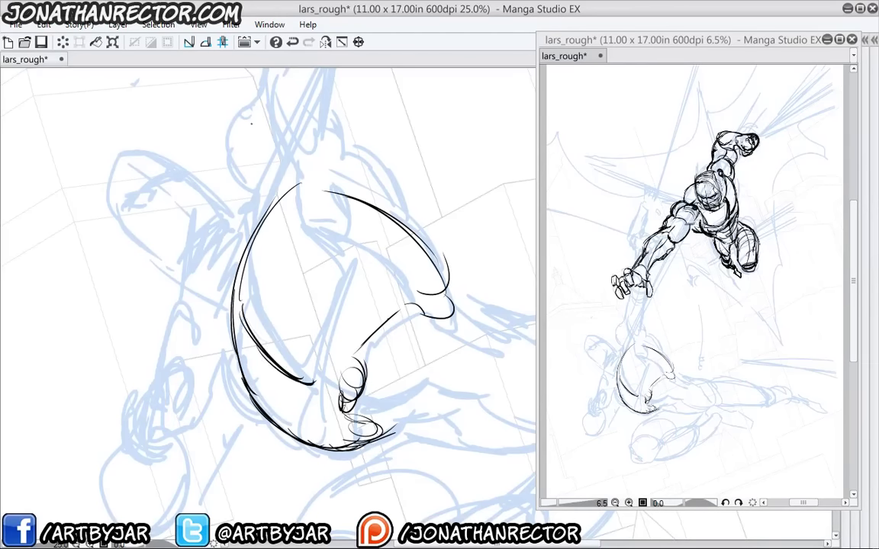
{"action": "mouse_move", "coordinate": [263, 287]}
{"action": "left_mouse_down"}
{"action": "mouse_move", "coordinate": [264, 274]}
{"action": "mouse_move", "coordinate": [245, 307]}
{"action": "left_mouse_up"}
{"action": "mouse_move", "coordinate": [242, 272]}
{"action": "left_mouse_down"}
{"action": "mouse_move", "coordinate": [251, 356]}
{"action": "mouse_move", "coordinate": [255, 275]}
{"action": "left_mouse_up"}
{"action": "mouse_move", "coordinate": [252, 267]}
{"action": "left_mouse_down"}
{"action": "mouse_move", "coordinate": [252, 359]}
{"action": "mouse_move", "coordinate": [255, 277]}
{"action": "left_mouse_up"}
{"action": "left_click_drag", "start_coordinate": [256, 254], "coordinate": [261, 267]}
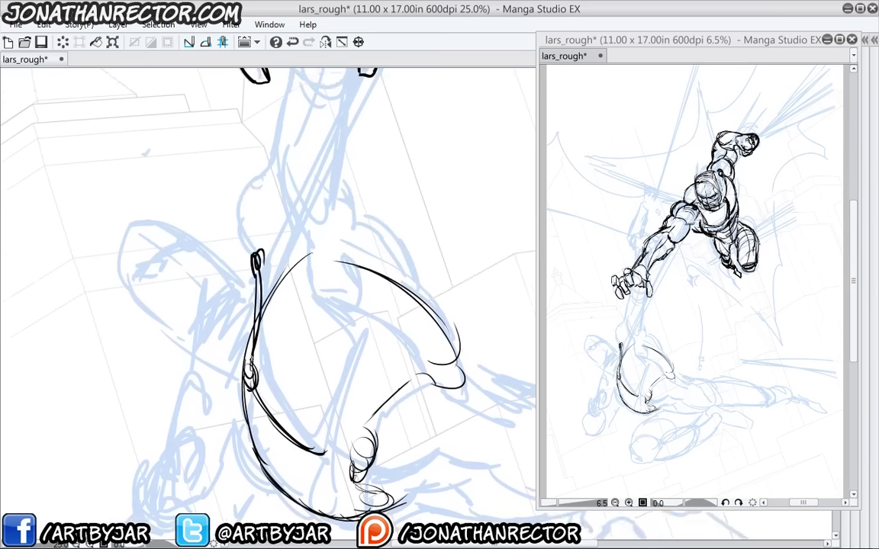
{"action": "mouse_move", "coordinate": [250, 360]}
{"action": "left_mouse_down"}
{"action": "mouse_move", "coordinate": [289, 285]}
{"action": "mouse_move", "coordinate": [290, 317]}
{"action": "mouse_move", "coordinate": [272, 352]}
{"action": "left_mouse_up"}
{"action": "left_click_drag", "start_coordinate": [288, 329], "coordinate": [264, 359]}
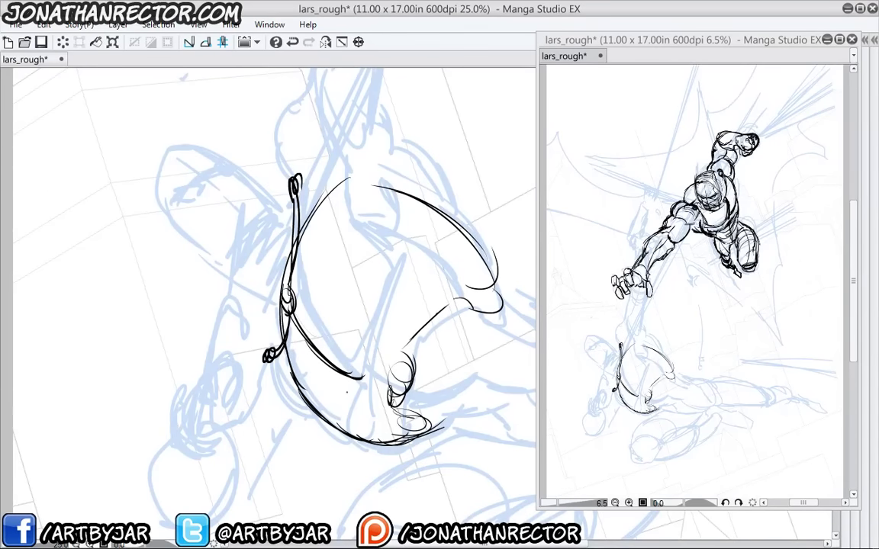
Draw the pectoral contours curving across the lower figure's rib cage and up toward the raised arm's shoulder
{"action": "mouse_move", "coordinate": [357, 298]}
{"action": "left_mouse_down"}
{"action": "mouse_move", "coordinate": [347, 373]}
{"action": "mouse_move", "coordinate": [352, 414]}
{"action": "left_mouse_up"}
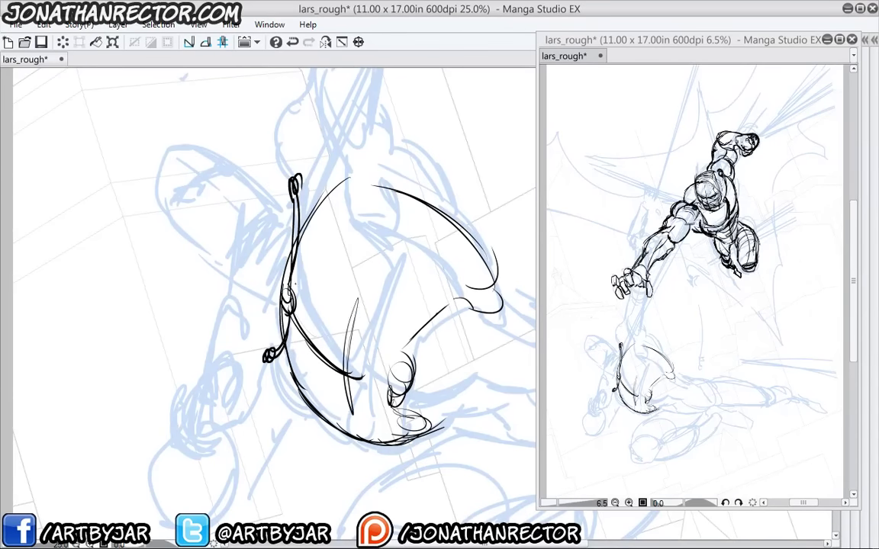
{"action": "key", "text": "ctrl+z"}
{"action": "left_click_drag", "start_coordinate": [328, 348], "coordinate": [278, 391]}
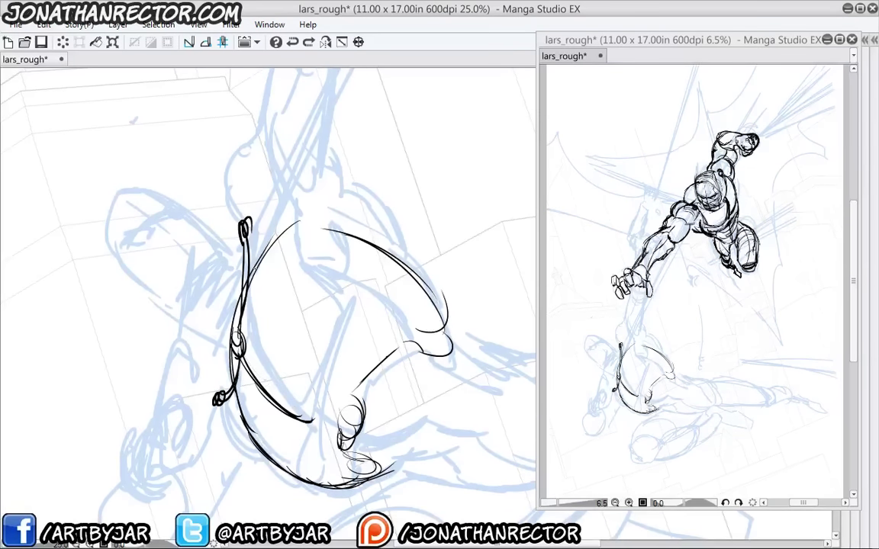
{"action": "left_click_drag", "start_coordinate": [210, 313], "coordinate": [204, 284]}
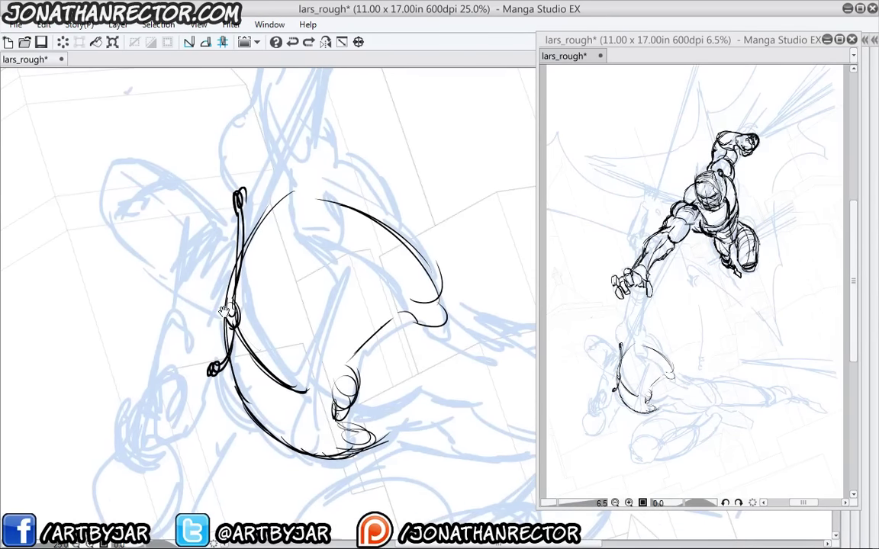
{"action": "mouse_move", "coordinate": [338, 272]}
{"action": "left_mouse_down"}
{"action": "mouse_move", "coordinate": [306, 441]}
{"action": "mouse_move", "coordinate": [319, 451]}
{"action": "left_mouse_up"}
{"action": "mouse_move", "coordinate": [282, 352]}
{"action": "left_mouse_down"}
{"action": "mouse_move", "coordinate": [289, 424]}
{"action": "mouse_move", "coordinate": [314, 447]}
{"action": "left_mouse_up"}
{"action": "mouse_move", "coordinate": [315, 283]}
{"action": "left_mouse_down"}
{"action": "mouse_move", "coordinate": [282, 403]}
{"action": "mouse_move", "coordinate": [311, 443]}
{"action": "left_mouse_up"}
{"action": "mouse_move", "coordinate": [329, 268]}
{"action": "left_mouse_down"}
{"action": "mouse_move", "coordinate": [284, 397]}
{"action": "mouse_move", "coordinate": [236, 320]}
{"action": "mouse_move", "coordinate": [259, 371]}
{"action": "left_mouse_up"}
{"action": "left_click_drag", "start_coordinate": [254, 287], "coordinate": [315, 330]}
{"action": "mouse_move", "coordinate": [314, 330]}
{"action": "left_mouse_down"}
{"action": "mouse_move", "coordinate": [253, 286]}
{"action": "mouse_move", "coordinate": [238, 240]}
{"action": "left_mouse_up"}
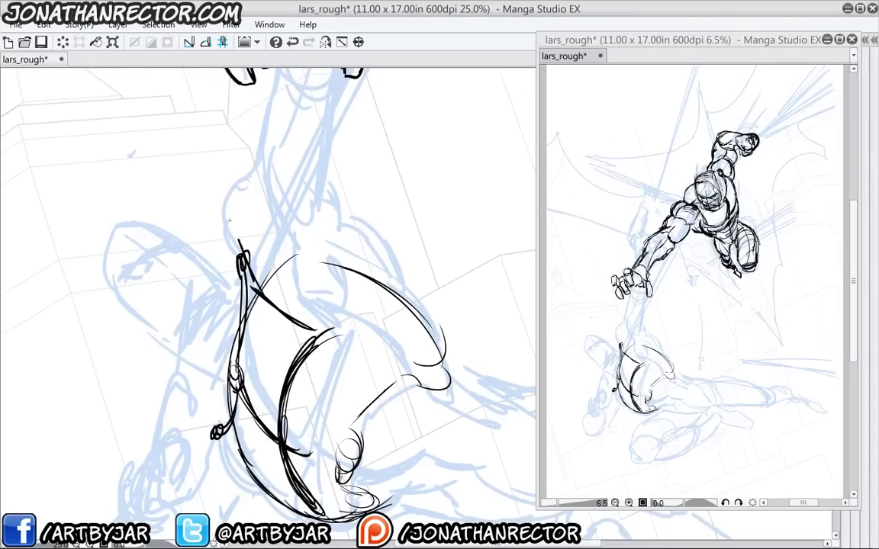
Darken the far side of the lower figure's rib cage and add a short stroke extending toward the lowered arm
{"action": "mouse_move", "coordinate": [241, 452]}
{"action": "left_mouse_down"}
{"action": "mouse_move", "coordinate": [231, 328]}
{"action": "mouse_move", "coordinate": [267, 359]}
{"action": "left_mouse_up"}
{"action": "left_click_drag", "start_coordinate": [272, 318], "coordinate": [281, 366]}
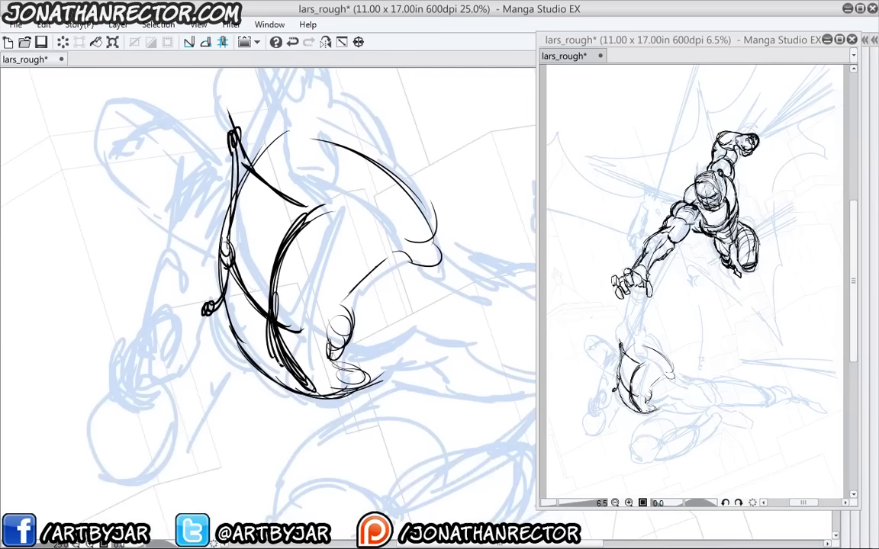
{"action": "left_click_drag", "start_coordinate": [232, 309], "coordinate": [279, 366]}
{"action": "mouse_move", "coordinate": [231, 309]}
{"action": "left_mouse_down"}
{"action": "mouse_move", "coordinate": [267, 363]}
{"action": "mouse_move", "coordinate": [242, 345]}
{"action": "left_mouse_up"}
{"action": "left_click_drag", "start_coordinate": [191, 359], "coordinate": [240, 345]}
{"action": "left_click_drag", "start_coordinate": [207, 330], "coordinate": [196, 417]}
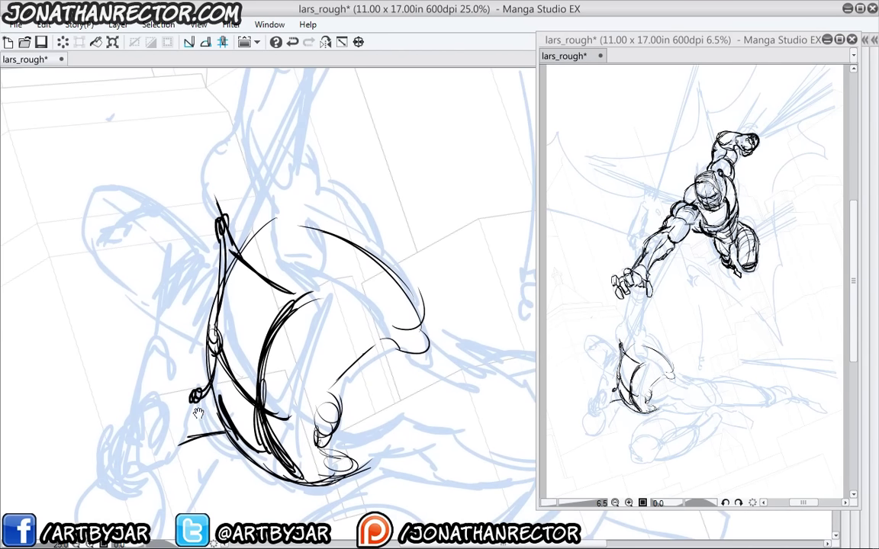
Redraw the lower figure's rib cage arch and outer side in heavier strokes, clearing the loose ovals at the waist
{"action": "mouse_move", "coordinate": [211, 222]}
{"action": "left_mouse_down"}
{"action": "mouse_move", "coordinate": [209, 254]}
{"action": "mouse_move", "coordinate": [156, 187]}
{"action": "left_mouse_up"}
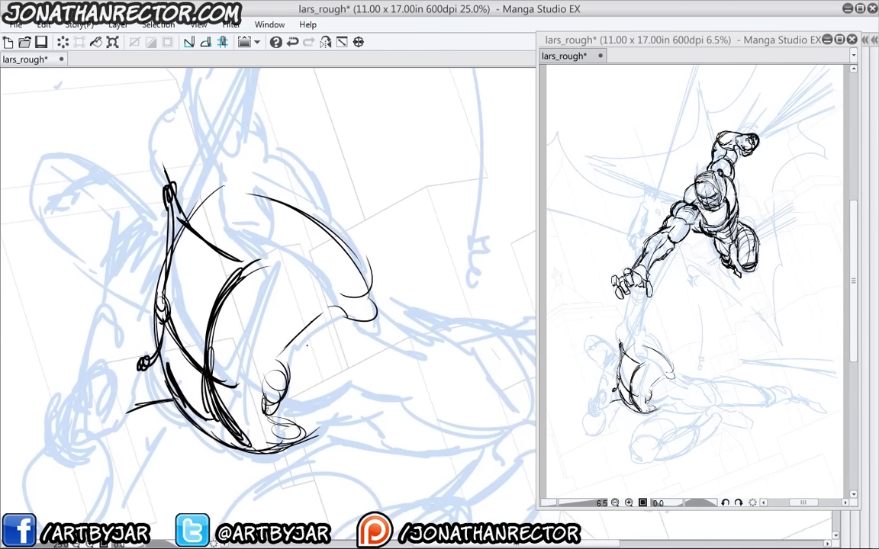
{"action": "left_click_drag", "start_coordinate": [246, 349], "coordinate": [239, 404]}
{"action": "left_click_drag", "start_coordinate": [245, 368], "coordinate": [241, 397]}
{"action": "left_click_drag", "start_coordinate": [232, 438], "coordinate": [273, 416]}
{"action": "mouse_move", "coordinate": [281, 363]}
{"action": "left_mouse_down"}
{"action": "mouse_move", "coordinate": [275, 406]}
{"action": "mouse_move", "coordinate": [302, 435]}
{"action": "left_mouse_up"}
{"action": "mouse_move", "coordinate": [244, 357]}
{"action": "left_mouse_down"}
{"action": "mouse_move", "coordinate": [256, 316]}
{"action": "mouse_move", "coordinate": [305, 300]}
{"action": "mouse_move", "coordinate": [252, 197]}
{"action": "left_mouse_up"}
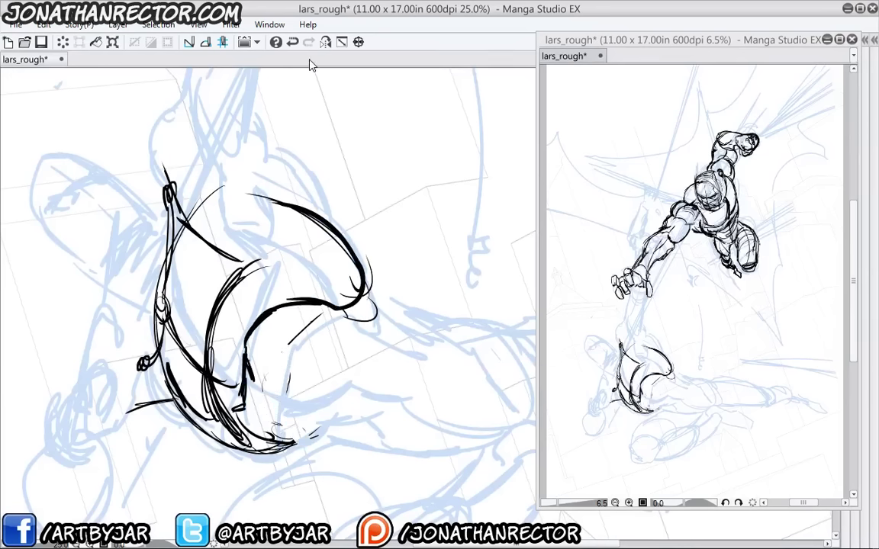
Flip the canvas view horizontally and extend the chest's centre line past the collarbones toward the lower figure's head
{"action": "left_click", "coordinate": [326, 43]}
{"action": "mouse_move", "coordinate": [509, 350]}
{"action": "left_mouse_down"}
{"action": "mouse_move", "coordinate": [226, 334]}
{"action": "mouse_move", "coordinate": [276, 343]}
{"action": "left_mouse_up"}
{"action": "left_click_drag", "start_coordinate": [333, 255], "coordinate": [270, 342]}
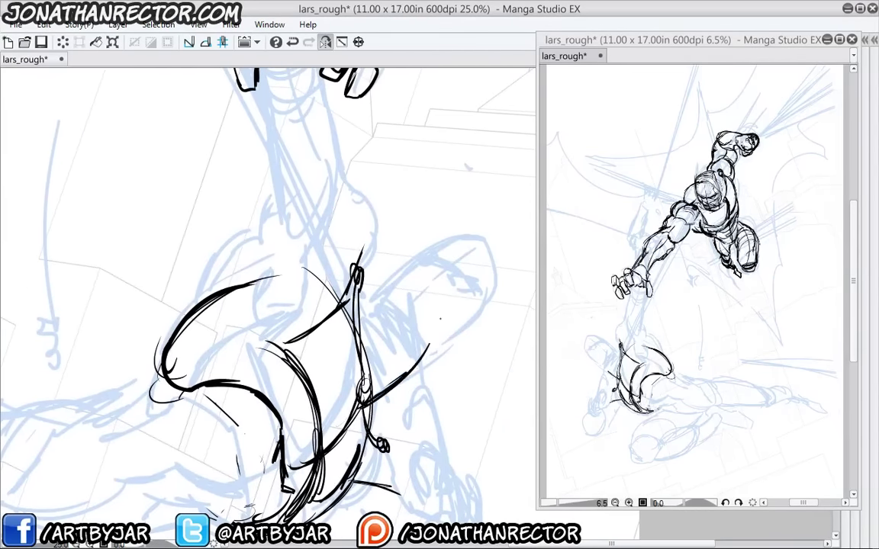
Sketch the lower figure's raised arm with a rounded base and side contours, plus the curved shoulder beside it
{"action": "left_click_drag", "start_coordinate": [278, 124], "coordinate": [315, 220]}
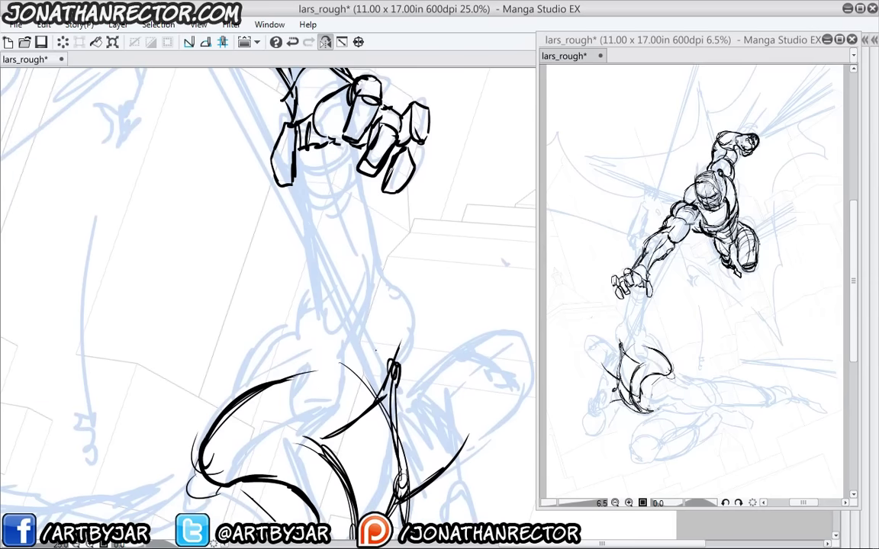
{"action": "mouse_move", "coordinate": [386, 357]}
{"action": "left_mouse_down"}
{"action": "mouse_move", "coordinate": [341, 377]}
{"action": "mouse_move", "coordinate": [413, 326]}
{"action": "mouse_move", "coordinate": [379, 264]}
{"action": "mouse_move", "coordinate": [371, 329]}
{"action": "left_mouse_up"}
{"action": "left_click_drag", "start_coordinate": [259, 351], "coordinate": [228, 333]}
{"action": "mouse_move", "coordinate": [326, 315]}
{"action": "left_mouse_down"}
{"action": "mouse_move", "coordinate": [311, 334]}
{"action": "mouse_move", "coordinate": [261, 304]}
{"action": "left_mouse_up"}
{"action": "left_click_drag", "start_coordinate": [247, 236], "coordinate": [264, 321]}
{"action": "left_click_drag", "start_coordinate": [242, 212], "coordinate": [252, 278]}
{"action": "left_click_drag", "start_coordinate": [229, 206], "coordinate": [312, 413]}
{"action": "left_click_drag", "start_coordinate": [271, 273], "coordinate": [210, 245]}
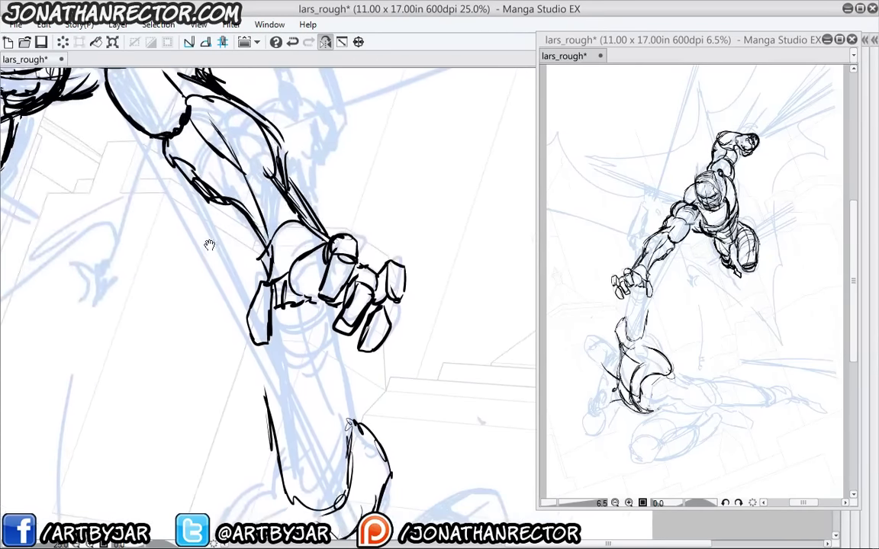
Hide Layer 6 and the topmost New Lines layer so the upper figure's black lines no longer cover the rough
{"action": "key", "text": "Tab"}
{"action": "left_click_drag", "start_coordinate": [640, 46], "coordinate": [515, 59]}
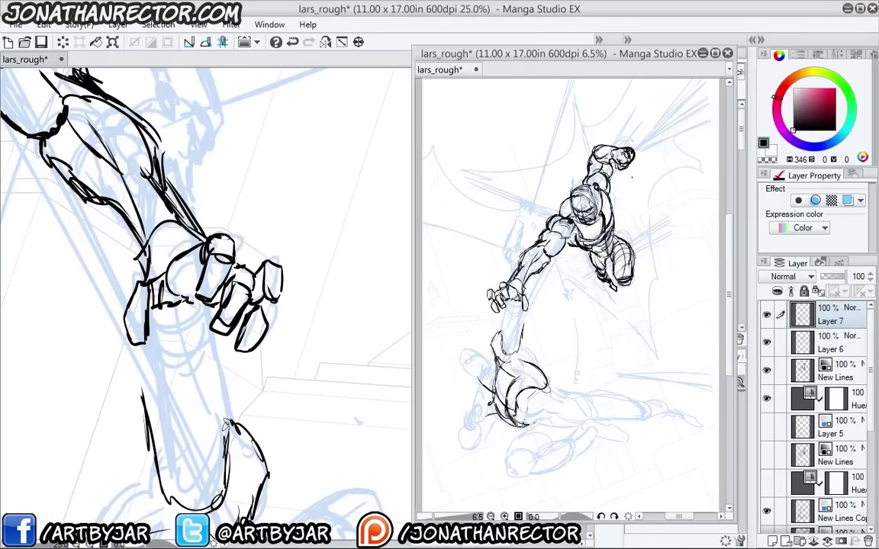
{"action": "left_click_drag", "start_coordinate": [769, 343], "coordinate": [769, 371]}
{"action": "key", "text": "Tab"}
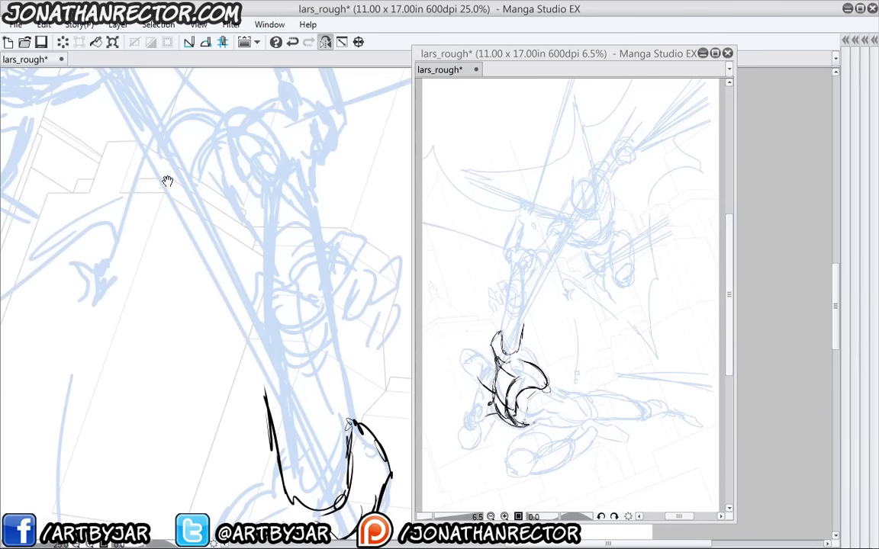
Extend the raised arm's shoulder-side contour upward and move the floating full-page view off the drawing area
{"action": "left_click_drag", "start_coordinate": [305, 371], "coordinate": [245, 283]}
{"action": "left_click_drag", "start_coordinate": [289, 342], "coordinate": [273, 274]}
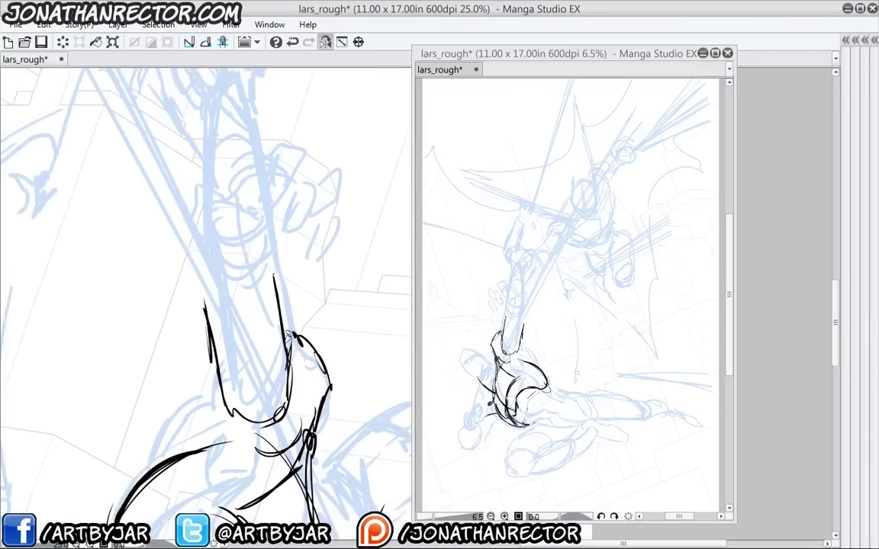
{"action": "left_click_drag", "start_coordinate": [516, 55], "coordinate": [592, 57]}
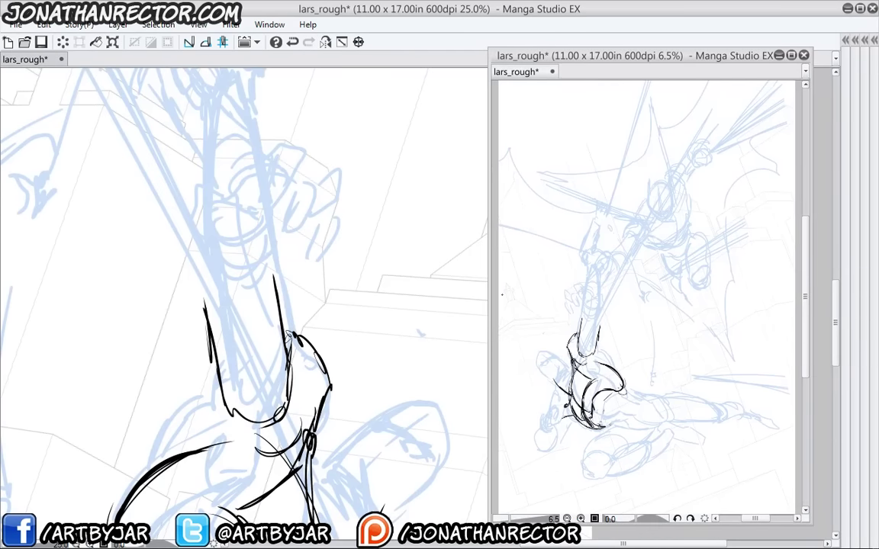
{"action": "left_click", "coordinate": [287, 394]}
{"action": "left_click_drag", "start_coordinate": [269, 339], "coordinate": [295, 268]}
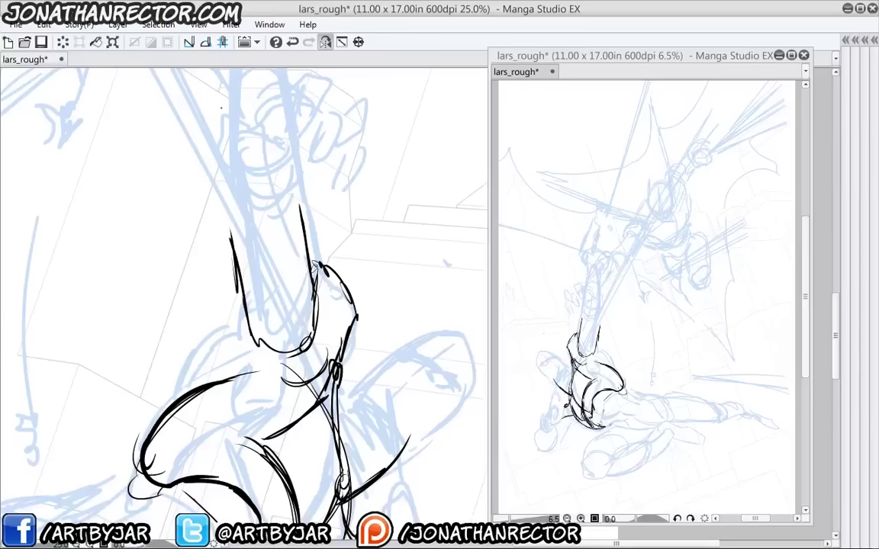
Build up the raised arm's shoulder muscle with heavy strokes down to the collarbone and join the chest's upper contour to it
{"action": "scroll", "coordinate": [222, 108], "scroll_direction": "up", "scroll_amount": 1}
{"action": "left_click_drag", "start_coordinate": [353, 341], "coordinate": [306, 271]}
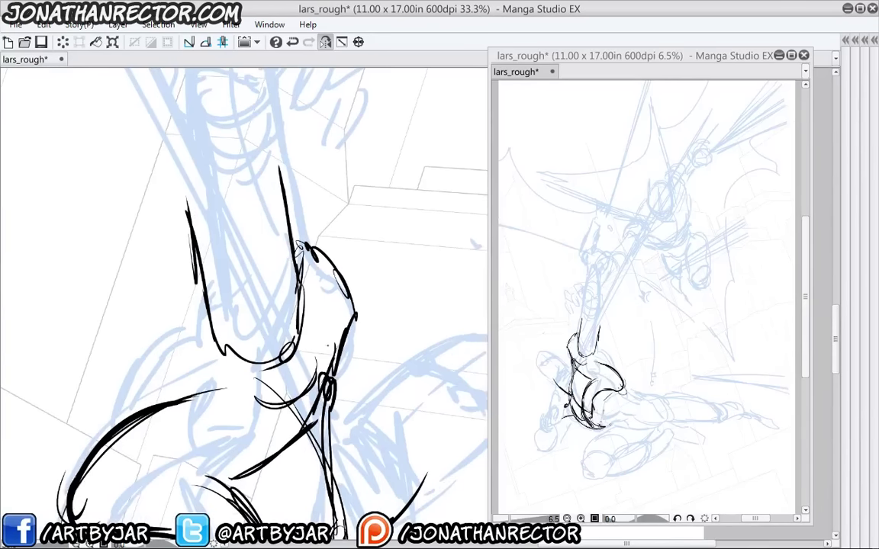
{"action": "left_click_drag", "start_coordinate": [328, 348], "coordinate": [309, 246]}
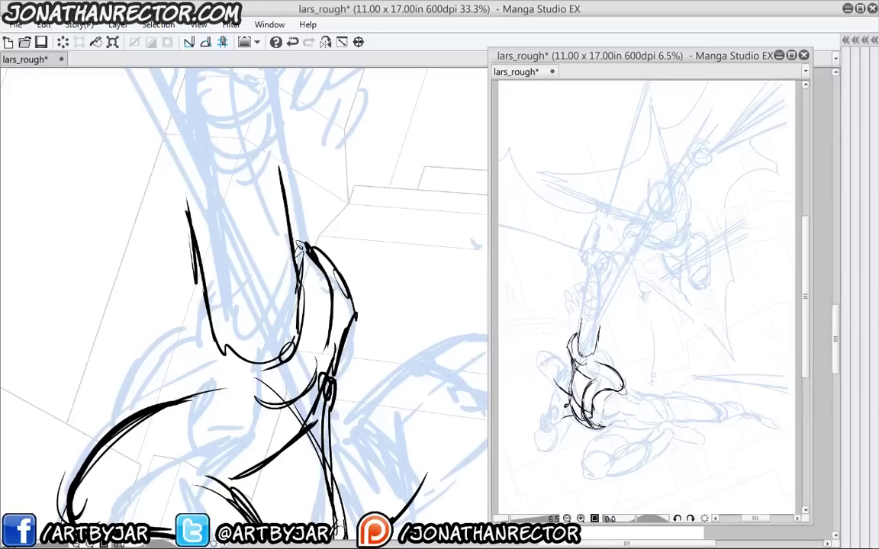
{"action": "left_click_drag", "start_coordinate": [299, 246], "coordinate": [262, 347]}
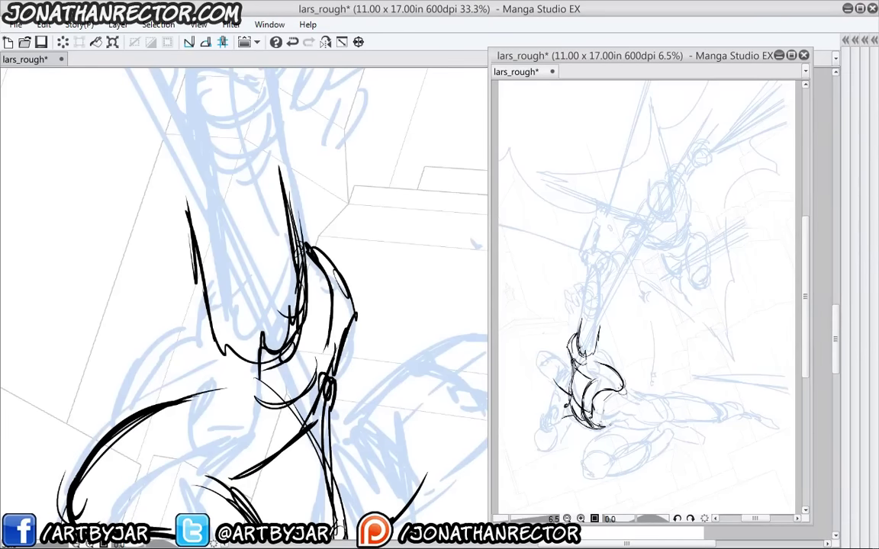
{"action": "left_click_drag", "start_coordinate": [289, 309], "coordinate": [275, 399]}
{"action": "mouse_move", "coordinate": [310, 255]}
{"action": "left_mouse_down"}
{"action": "mouse_move", "coordinate": [263, 407]}
{"action": "mouse_move", "coordinate": [328, 380]}
{"action": "left_mouse_up"}
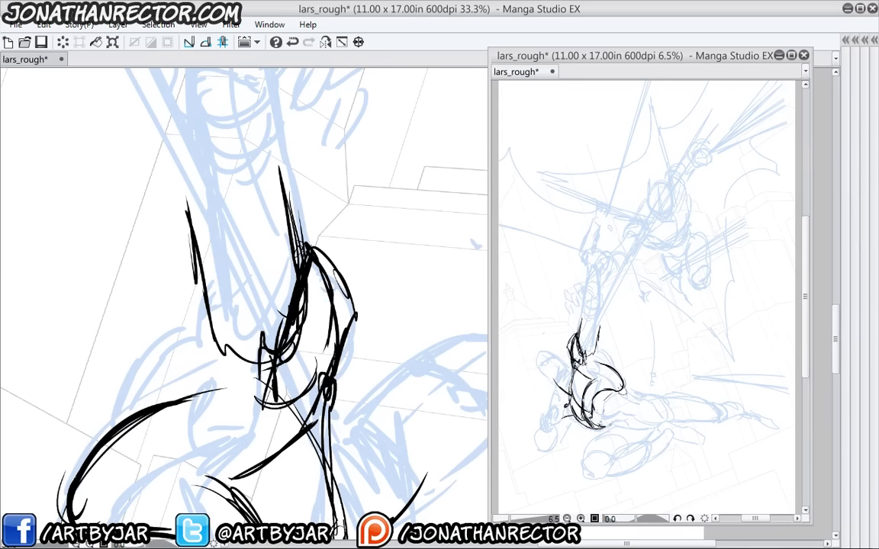
{"action": "left_click_drag", "start_coordinate": [309, 252], "coordinate": [320, 389]}
{"action": "mouse_move", "coordinate": [190, 404]}
{"action": "left_mouse_down"}
{"action": "mouse_move", "coordinate": [263, 396]}
{"action": "mouse_move", "coordinate": [321, 415]}
{"action": "left_mouse_up"}
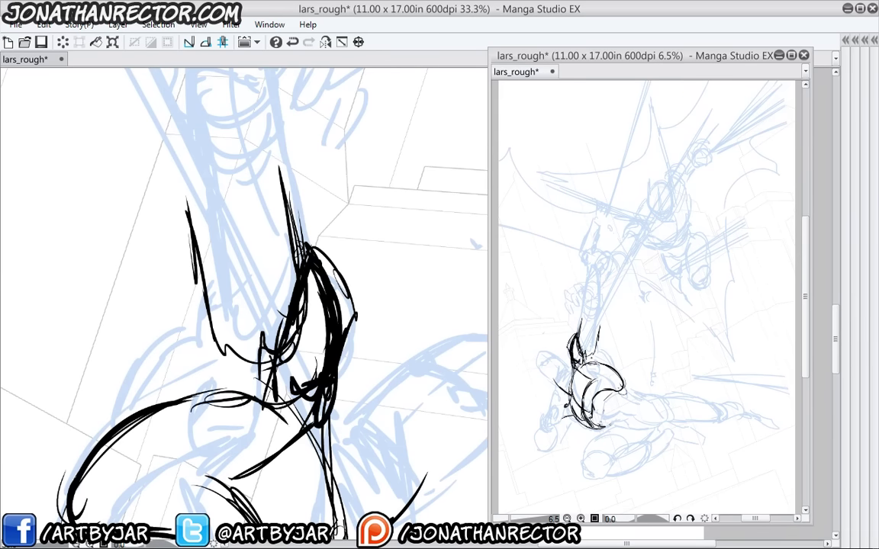
Add the contours beside the raised arm's base and behind the chest, plus a small loop inside the arm
{"action": "left_click_drag", "start_coordinate": [203, 287], "coordinate": [202, 355]}
{"action": "left_click_drag", "start_coordinate": [187, 357], "coordinate": [113, 428]}
{"action": "left_click_drag", "start_coordinate": [150, 387], "coordinate": [132, 412]}
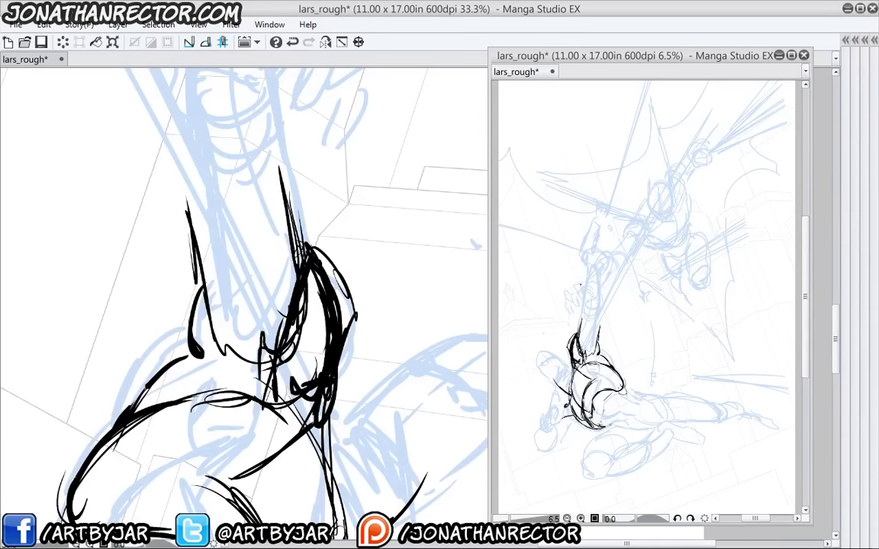
{"action": "mouse_move", "coordinate": [276, 285]}
{"action": "left_mouse_down"}
{"action": "mouse_move", "coordinate": [266, 305]}
{"action": "mouse_move", "coordinate": [281, 319]}
{"action": "left_mouse_up"}
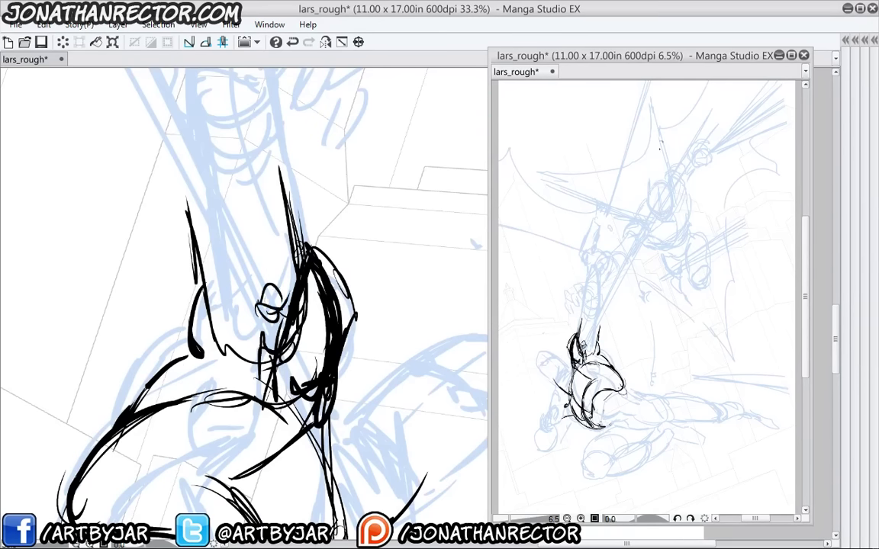
{"action": "mouse_move", "coordinate": [662, 143]}
{"action": "left_mouse_down"}
{"action": "mouse_move", "coordinate": [635, 166]}
{"action": "mouse_move", "coordinate": [506, 136]}
{"action": "mouse_move", "coordinate": [710, 355]}
{"action": "mouse_move", "coordinate": [714, 372]}
{"action": "mouse_move", "coordinate": [723, 190]}
{"action": "mouse_move", "coordinate": [741, 101]}
{"action": "mouse_move", "coordinate": [689, 185]}
{"action": "mouse_move", "coordinate": [654, 149]}
{"action": "left_mouse_up"}
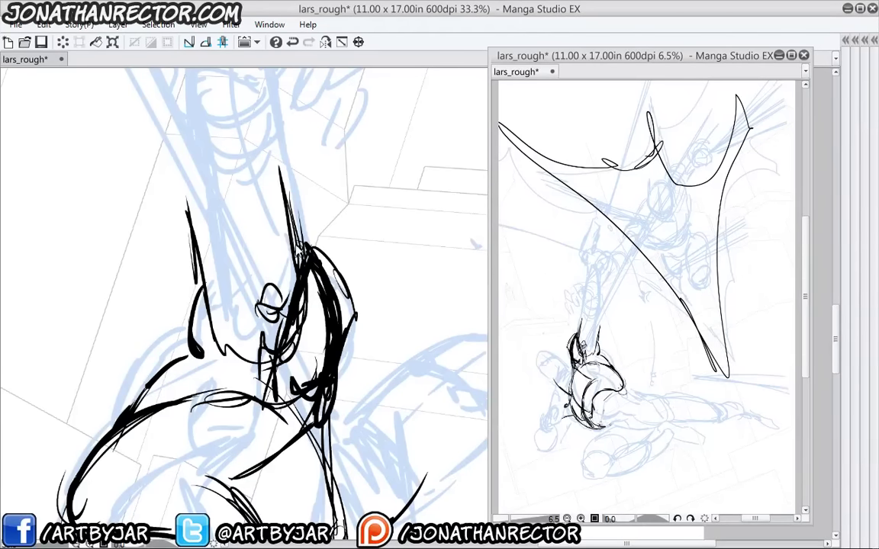
{"action": "key", "text": "ctrl+z"}
{"action": "key", "text": "ctrl+z"}
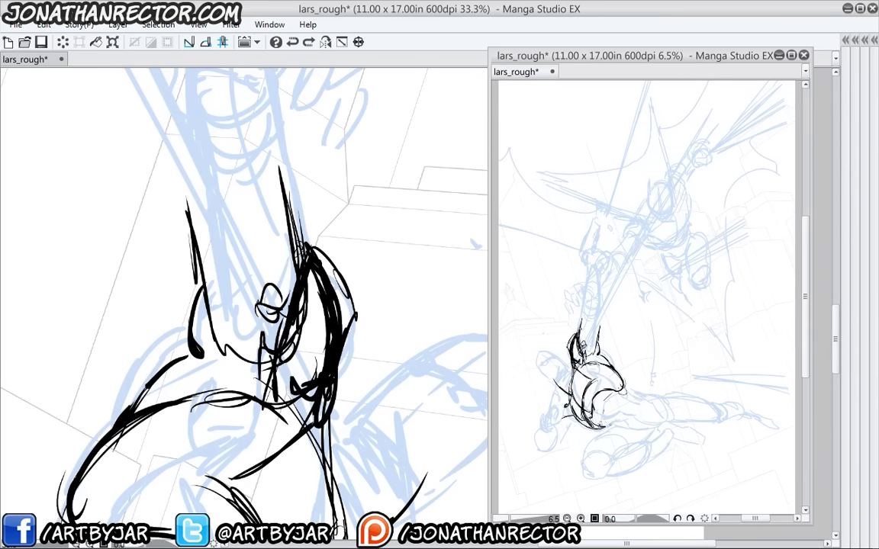
Extend the raised arm's contour up to the elbow and outline the long, narrow muscle shape inside the upper arm
{"action": "left_click_drag", "start_coordinate": [297, 246], "coordinate": [279, 165]}
{"action": "left_click_drag", "start_coordinate": [295, 228], "coordinate": [260, 121]}
{"action": "left_click_drag", "start_coordinate": [246, 131], "coordinate": [253, 229]}
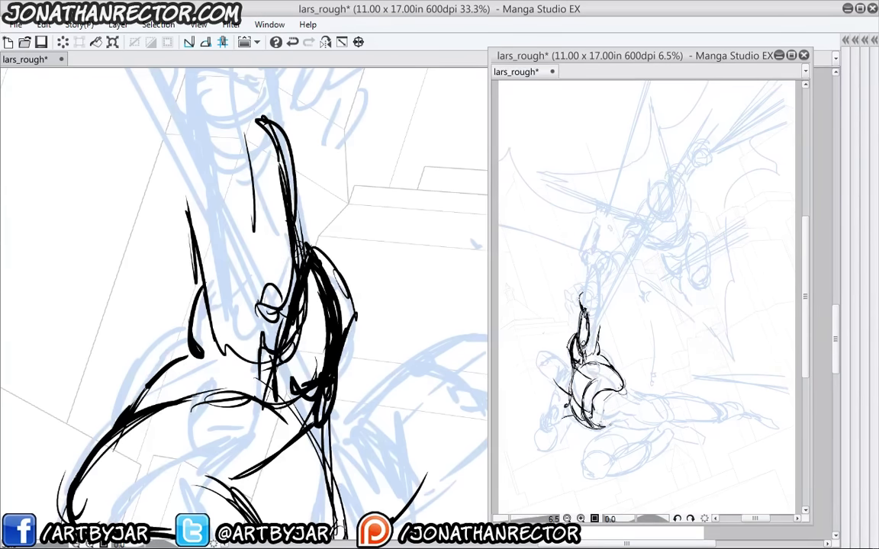
{"action": "left_click_drag", "start_coordinate": [267, 122], "coordinate": [263, 313]}
{"action": "left_click_drag", "start_coordinate": [277, 126], "coordinate": [301, 71]}
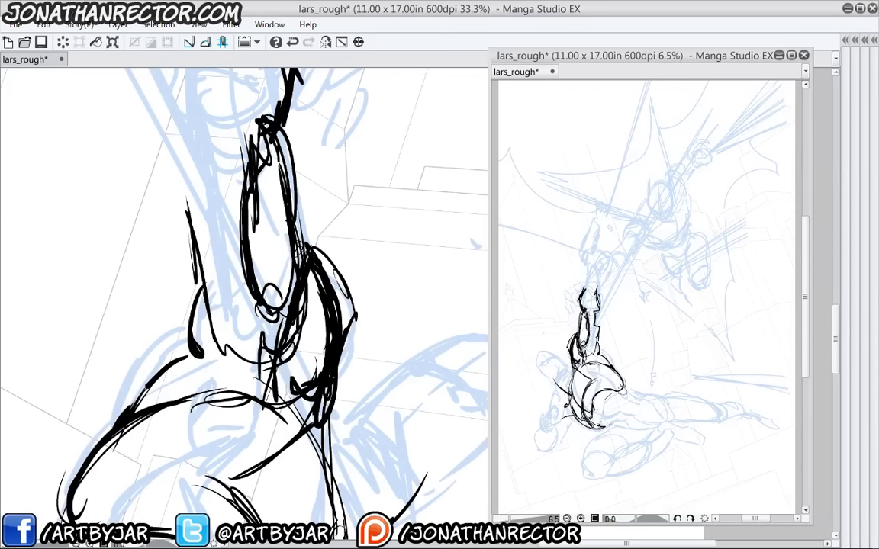
Draw the raised arm's opposite contour down to the armpit and run two long guide lines through the arm
{"action": "left_click_drag", "start_coordinate": [190, 73], "coordinate": [225, 332]}
{"action": "left_click_drag", "start_coordinate": [180, 294], "coordinate": [229, 343]}
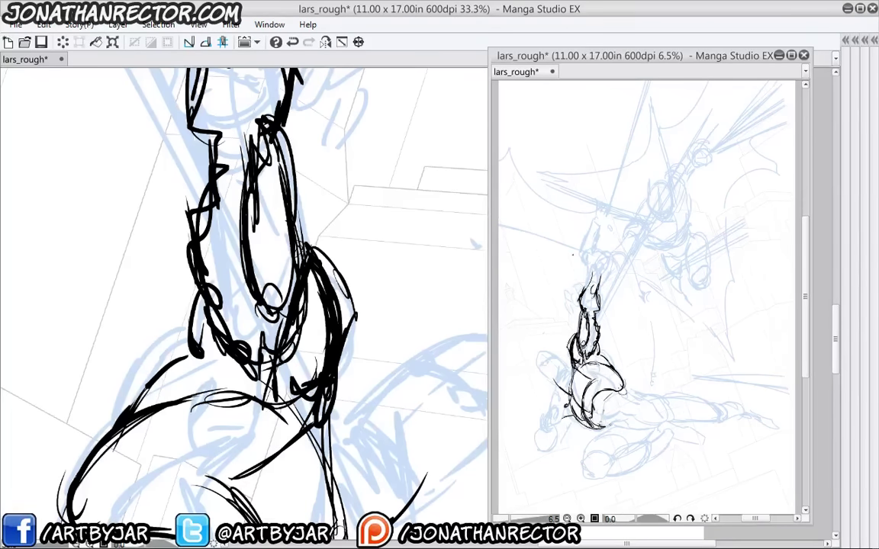
{"action": "left_click_drag", "start_coordinate": [292, 280], "coordinate": [249, 70]}
{"action": "left_click_drag", "start_coordinate": [285, 301], "coordinate": [235, 70]}
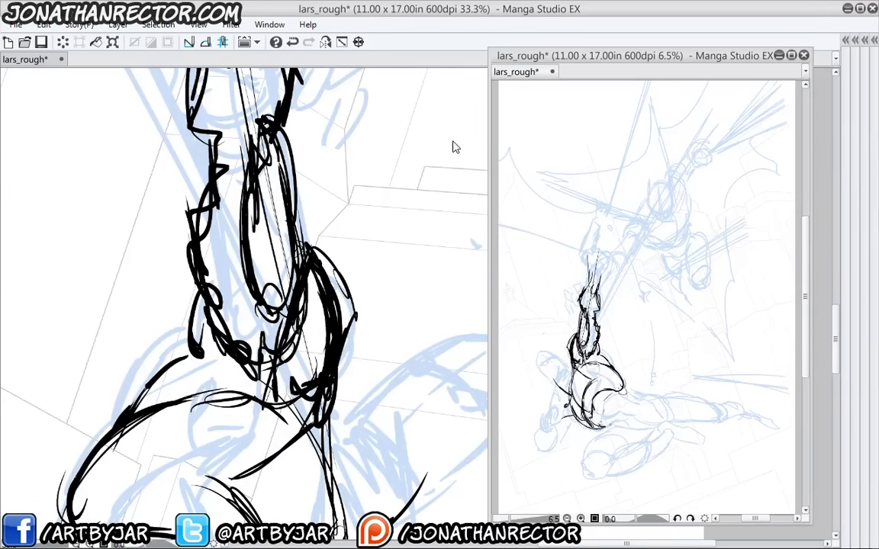
Draw the raised arm's fist as overlapping circles with a small loop inside, above the forearm guide lines
{"action": "left_click_drag", "start_coordinate": [220, 308], "coordinate": [250, 459]}
{"action": "mouse_move", "coordinate": [184, 185]}
{"action": "left_mouse_down"}
{"action": "mouse_move", "coordinate": [230, 335]}
{"action": "mouse_move", "coordinate": [256, 385]}
{"action": "left_mouse_up"}
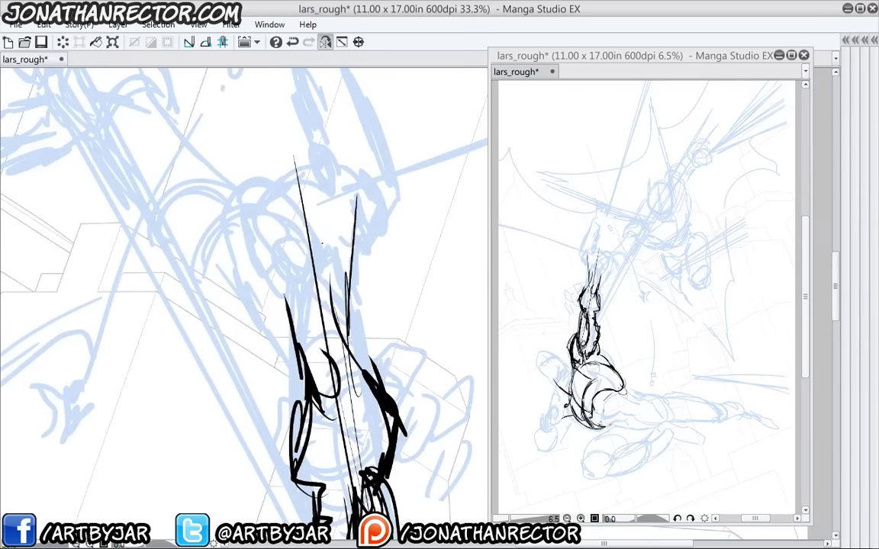
{"action": "left_click_drag", "start_coordinate": [334, 303], "coordinate": [343, 261]}
{"action": "left_click_drag", "start_coordinate": [303, 200], "coordinate": [256, 269]}
{"action": "mouse_move", "coordinate": [252, 221]}
{"action": "left_mouse_down"}
{"action": "mouse_move", "coordinate": [294, 213]}
{"action": "mouse_move", "coordinate": [305, 191]}
{"action": "mouse_move", "coordinate": [237, 183]}
{"action": "mouse_move", "coordinate": [229, 229]}
{"action": "left_mouse_up"}
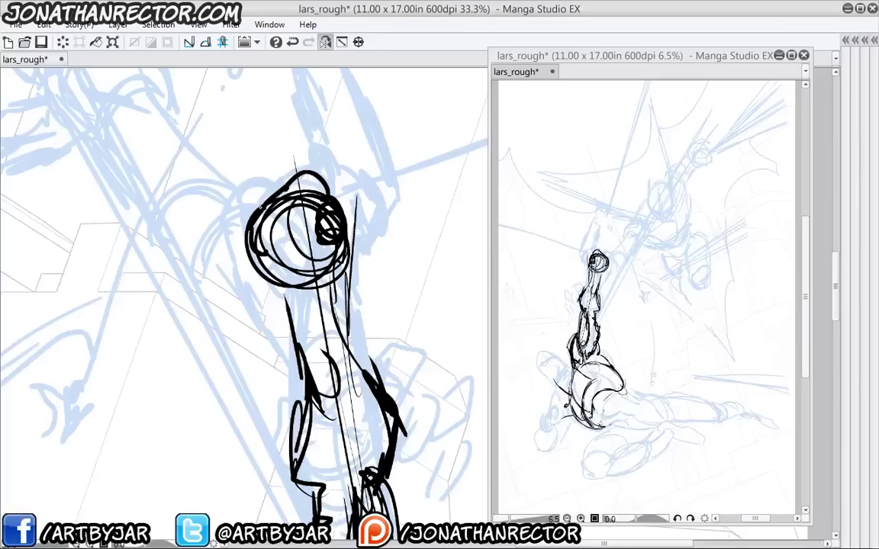
Connect the fist to the elbow with heavier contours along both sides of the raised forearm
{"action": "mouse_move", "coordinate": [281, 220]}
{"action": "left_mouse_down"}
{"action": "mouse_move", "coordinate": [273, 262]}
{"action": "mouse_move", "coordinate": [289, 328]}
{"action": "left_mouse_up"}
{"action": "left_click_drag", "start_coordinate": [323, 244], "coordinate": [354, 369]}
{"action": "left_click_drag", "start_coordinate": [260, 259], "coordinate": [271, 344]}
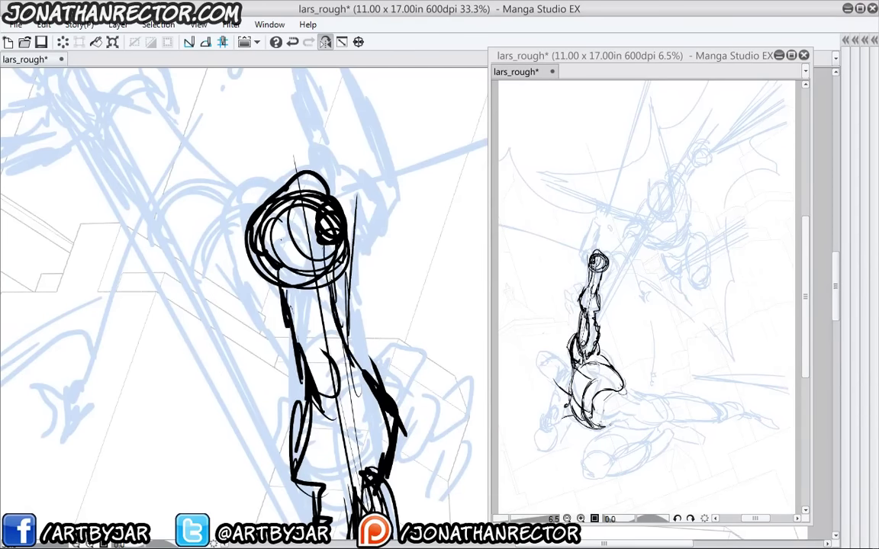
{"action": "left_click_drag", "start_coordinate": [289, 288], "coordinate": [315, 470]}
{"action": "left_click_drag", "start_coordinate": [297, 410], "coordinate": [307, 483]}
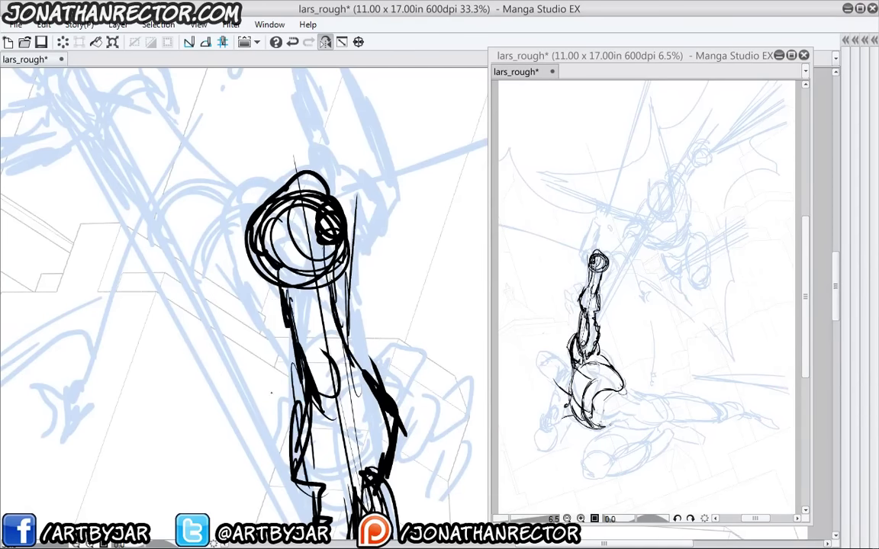
Thicken the jagged outer contour of the raised upper arm and add a narrow muscle loop beside it
{"action": "left_click_drag", "start_coordinate": [260, 402], "coordinate": [193, 84]}
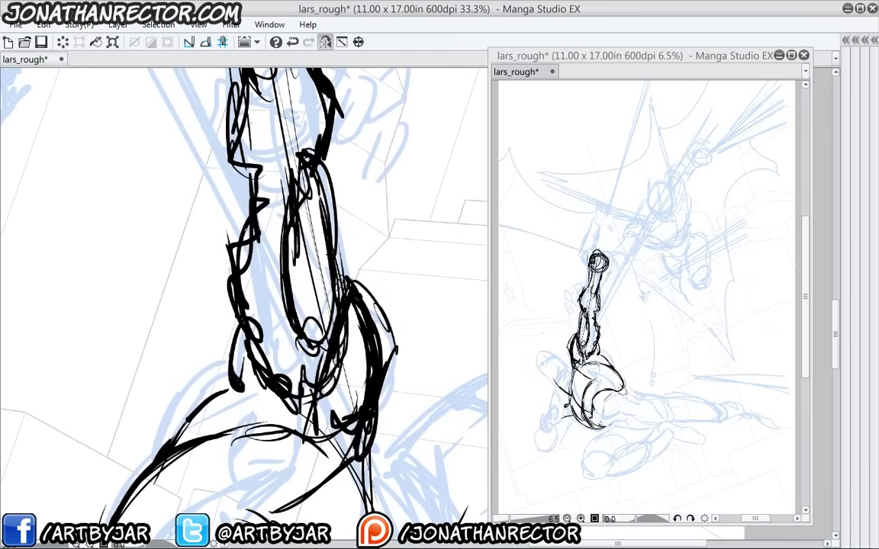
{"action": "mouse_move", "coordinate": [246, 264]}
{"action": "left_mouse_down"}
{"action": "mouse_move", "coordinate": [260, 177]}
{"action": "mouse_move", "coordinate": [242, 245]}
{"action": "mouse_move", "coordinate": [255, 187]}
{"action": "mouse_move", "coordinate": [235, 156]}
{"action": "left_mouse_up"}
{"action": "left_click_drag", "start_coordinate": [235, 229], "coordinate": [251, 369]}
{"action": "left_click_drag", "start_coordinate": [242, 277], "coordinate": [236, 224]}
{"action": "left_click_drag", "start_coordinate": [241, 241], "coordinate": [248, 174]}
{"action": "left_click_drag", "start_coordinate": [254, 360], "coordinate": [251, 193]}
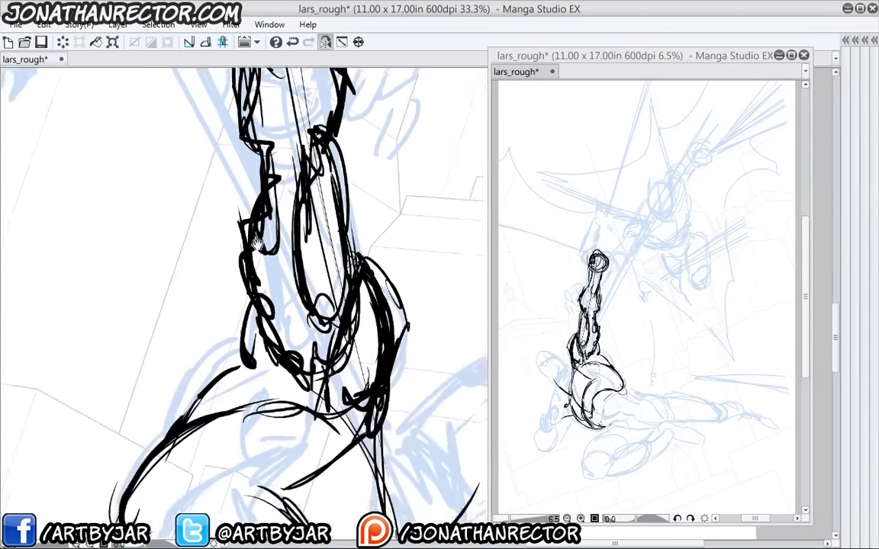
Flip the mirrored canvas view back to normal and draw the lower arm's fist as an oval with small loops around it
{"action": "left_click_drag", "start_coordinate": [267, 379], "coordinate": [190, 215]}
{"action": "left_click", "coordinate": [325, 43]}
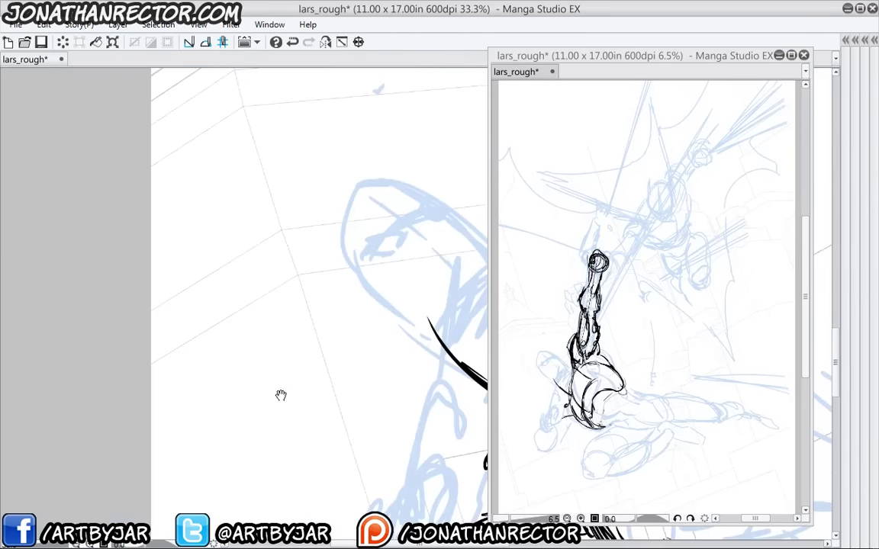
{"action": "left_click_drag", "start_coordinate": [281, 396], "coordinate": [228, 375]}
{"action": "left_click_drag", "start_coordinate": [233, 249], "coordinate": [142, 315]}
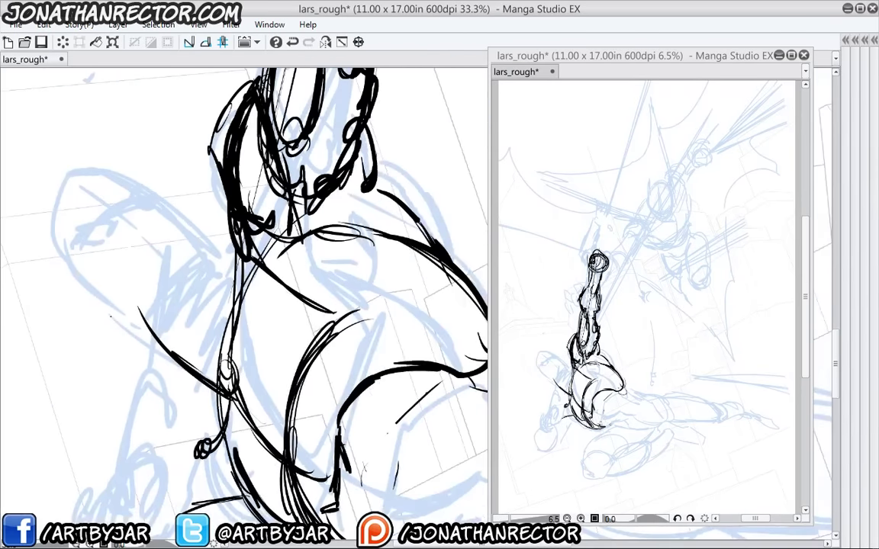
{"action": "mouse_move", "coordinate": [154, 348]}
{"action": "left_mouse_down"}
{"action": "mouse_move", "coordinate": [271, 269]}
{"action": "mouse_move", "coordinate": [185, 242]}
{"action": "left_mouse_up"}
{"action": "mouse_move", "coordinate": [185, 301]}
{"action": "left_mouse_down"}
{"action": "mouse_move", "coordinate": [190, 240]}
{"action": "mouse_move", "coordinate": [222, 252]}
{"action": "left_mouse_up"}
{"action": "left_click_drag", "start_coordinate": [206, 313], "coordinate": [221, 352]}
{"action": "mouse_move", "coordinate": [206, 290]}
{"action": "left_mouse_down"}
{"action": "mouse_move", "coordinate": [173, 336]}
{"action": "mouse_move", "coordinate": [165, 320]}
{"action": "mouse_move", "coordinate": [202, 372]}
{"action": "mouse_move", "coordinate": [170, 301]}
{"action": "left_mouse_up"}
{"action": "mouse_move", "coordinate": [191, 287]}
{"action": "left_mouse_down"}
{"action": "mouse_move", "coordinate": [215, 290]}
{"action": "mouse_move", "coordinate": [203, 291]}
{"action": "left_mouse_up"}
{"action": "mouse_move", "coordinate": [184, 270]}
{"action": "left_mouse_down"}
{"action": "mouse_move", "coordinate": [174, 310]}
{"action": "mouse_move", "coordinate": [203, 289]}
{"action": "mouse_move", "coordinate": [216, 314]}
{"action": "left_mouse_up"}
{"action": "mouse_move", "coordinate": [208, 293]}
{"action": "left_mouse_down"}
{"action": "mouse_move", "coordinate": [176, 313]}
{"action": "mouse_move", "coordinate": [164, 335]}
{"action": "left_mouse_up"}
Draw the rounded elbow mass below the lower arm's fist and strengthen the fist's outline
{"action": "mouse_move", "coordinate": [175, 337]}
{"action": "left_mouse_down"}
{"action": "mouse_move", "coordinate": [164, 346]}
{"action": "mouse_move", "coordinate": [150, 417]}
{"action": "left_mouse_up"}
{"action": "mouse_move", "coordinate": [176, 412]}
{"action": "left_mouse_down"}
{"action": "mouse_move", "coordinate": [212, 359]}
{"action": "mouse_move", "coordinate": [207, 338]}
{"action": "left_mouse_up"}
{"action": "mouse_move", "coordinate": [223, 335]}
{"action": "left_mouse_down"}
{"action": "mouse_move", "coordinate": [233, 371]}
{"action": "mouse_move", "coordinate": [236, 356]}
{"action": "left_mouse_up"}
{"action": "mouse_move", "coordinate": [174, 397]}
{"action": "left_mouse_down"}
{"action": "mouse_move", "coordinate": [209, 318]}
{"action": "mouse_move", "coordinate": [230, 339]}
{"action": "mouse_move", "coordinate": [216, 352]}
{"action": "left_mouse_up"}
{"action": "mouse_move", "coordinate": [185, 334]}
{"action": "left_mouse_down"}
{"action": "mouse_move", "coordinate": [144, 404]}
{"action": "mouse_move", "coordinate": [245, 384]}
{"action": "left_mouse_up"}
{"action": "left_click_drag", "start_coordinate": [259, 338], "coordinate": [260, 358]}
{"action": "mouse_move", "coordinate": [239, 334]}
{"action": "left_mouse_down"}
{"action": "mouse_move", "coordinate": [168, 426]}
{"action": "mouse_move", "coordinate": [251, 427]}
{"action": "left_mouse_up"}
Draw the lower arm's underside as heavy curved strokes from the elbow mass up to the torso
{"action": "mouse_move", "coordinate": [158, 397]}
{"action": "left_mouse_down"}
{"action": "mouse_move", "coordinate": [195, 431]}
{"action": "mouse_move", "coordinate": [352, 287]}
{"action": "left_mouse_up"}
{"action": "left_click_drag", "start_coordinate": [254, 412], "coordinate": [354, 279]}
{"action": "left_click_drag", "start_coordinate": [254, 414], "coordinate": [363, 288]}
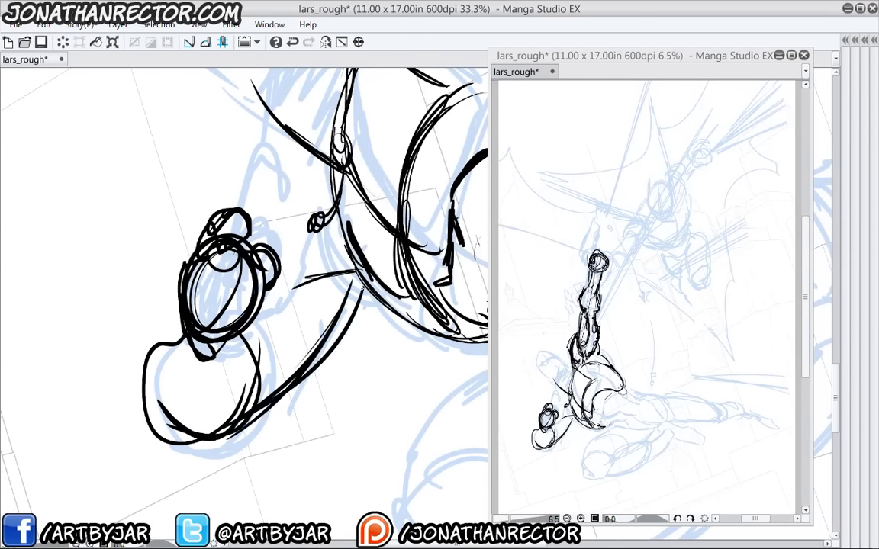
{"action": "left_click_drag", "start_coordinate": [302, 377], "coordinate": [362, 288]}
{"action": "left_click_drag", "start_coordinate": [249, 420], "coordinate": [355, 294]}
Add curved contours between the lower arm's fist and the torso, with a short curl beneath the wrist
{"action": "left_click_drag", "start_coordinate": [264, 334], "coordinate": [197, 381]}
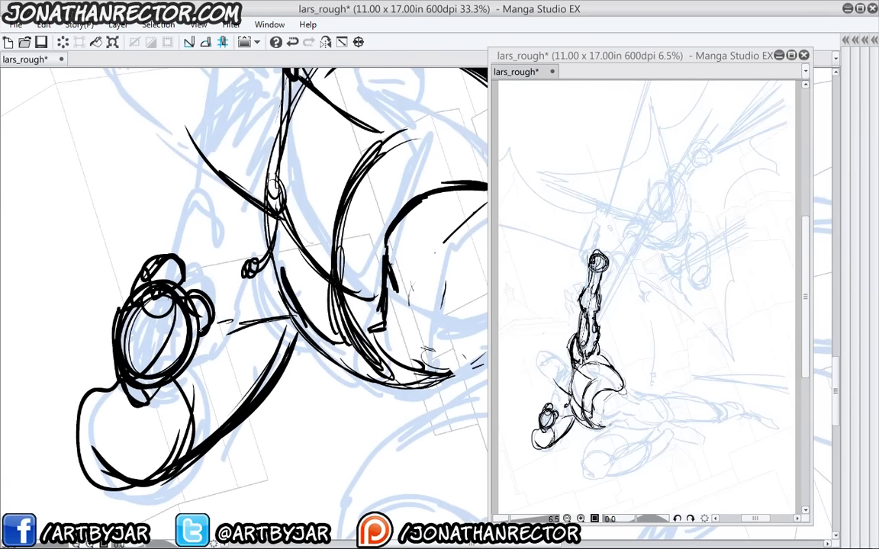
{"action": "left_click_drag", "start_coordinate": [208, 321], "coordinate": [245, 339]}
{"action": "left_click_drag", "start_coordinate": [216, 321], "coordinate": [246, 347]}
{"action": "left_click_drag", "start_coordinate": [189, 296], "coordinate": [249, 262]}
{"action": "mouse_move", "coordinate": [196, 294]}
{"action": "left_mouse_down"}
{"action": "mouse_move", "coordinate": [250, 271]}
{"action": "mouse_move", "coordinate": [263, 221]}
{"action": "left_mouse_up"}
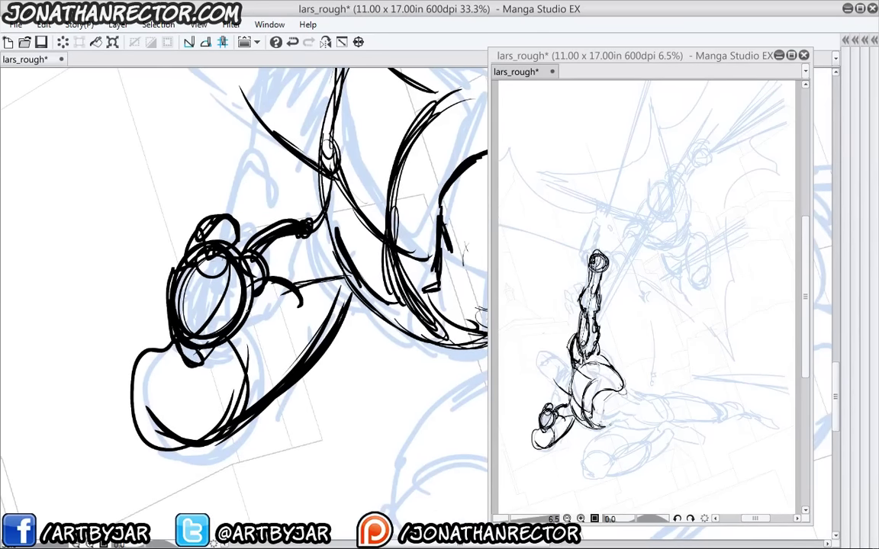
Mark the join between the lower arm and the torso's side with short strokes
{"action": "left_click_drag", "start_coordinate": [227, 376], "coordinate": [132, 467]}
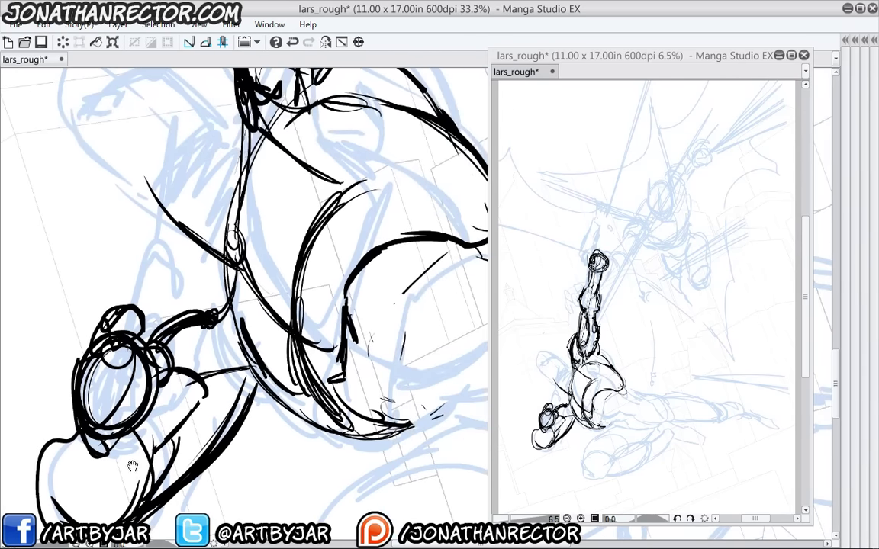
{"action": "left_click_drag", "start_coordinate": [239, 283], "coordinate": [223, 308]}
{"action": "left_click_drag", "start_coordinate": [218, 318], "coordinate": [238, 308]}
{"action": "mouse_move", "coordinate": [224, 329]}
{"action": "left_mouse_down"}
{"action": "mouse_move", "coordinate": [240, 337]}
{"action": "mouse_move", "coordinate": [229, 367]}
{"action": "left_mouse_up"}
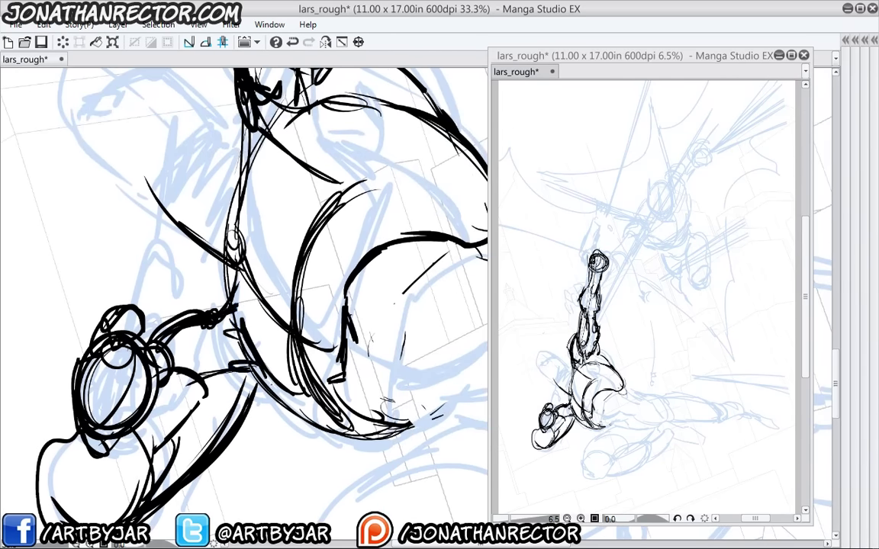
{"action": "left_click_drag", "start_coordinate": [289, 393], "coordinate": [316, 421]}
Erase the stray outer lines along the torso's side and rebuild that contour with heavy strokes beside the lower arm
{"action": "key", "text": "e"}
{"action": "left_click_drag", "start_coordinate": [257, 425], "coordinate": [228, 428]}
{"action": "mouse_move", "coordinate": [266, 397]}
{"action": "left_mouse_down"}
{"action": "mouse_move", "coordinate": [340, 439]}
{"action": "mouse_move", "coordinate": [302, 397]}
{"action": "left_mouse_up"}
{"action": "mouse_move", "coordinate": [231, 339]}
{"action": "left_mouse_down"}
{"action": "mouse_move", "coordinate": [355, 437]}
{"action": "mouse_move", "coordinate": [250, 360]}
{"action": "left_mouse_up"}
{"action": "mouse_move", "coordinate": [236, 308]}
{"action": "left_mouse_down"}
{"action": "mouse_move", "coordinate": [249, 354]}
{"action": "mouse_move", "coordinate": [277, 380]}
{"action": "mouse_move", "coordinate": [215, 445]}
{"action": "left_mouse_up"}
{"action": "left_click_drag", "start_coordinate": [250, 394], "coordinate": [228, 434]}
Draw the head's long rounded outline beside the raised arm's shoulder, with a curved contour across its base
{"action": "left_click_drag", "start_coordinate": [209, 348], "coordinate": [191, 345]}
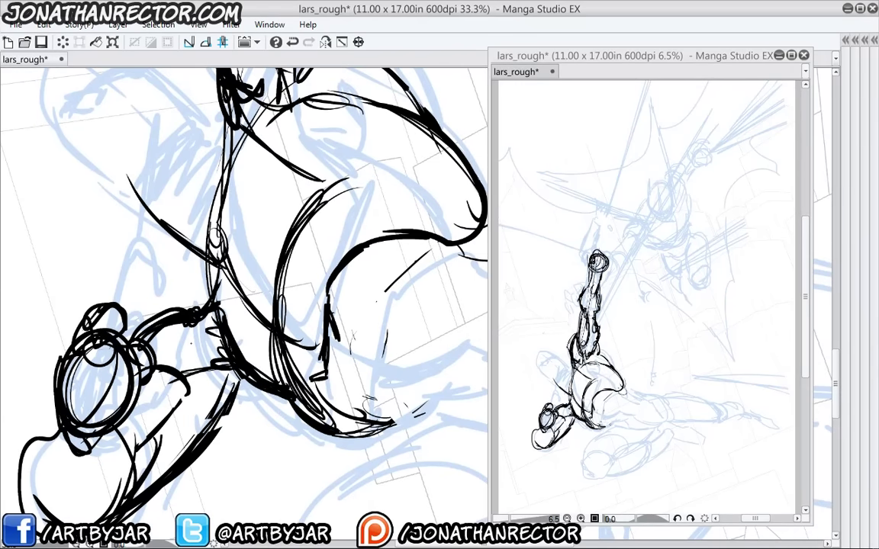
{"action": "left_click_drag", "start_coordinate": [176, 163], "coordinate": [254, 283]}
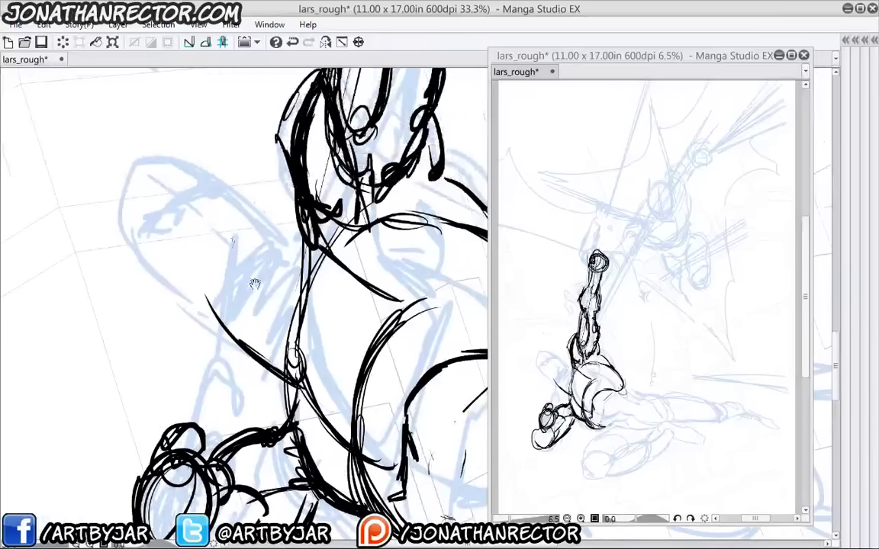
{"action": "mouse_move", "coordinate": [287, 255]}
{"action": "left_mouse_down"}
{"action": "mouse_move", "coordinate": [209, 307]}
{"action": "mouse_move", "coordinate": [210, 326]}
{"action": "left_mouse_up"}
{"action": "left_click_drag", "start_coordinate": [254, 258], "coordinate": [225, 341]}
{"action": "mouse_move", "coordinate": [191, 261]}
{"action": "left_mouse_down"}
{"action": "mouse_move", "coordinate": [218, 314]}
{"action": "mouse_move", "coordinate": [141, 244]}
{"action": "mouse_move", "coordinate": [133, 177]}
{"action": "mouse_move", "coordinate": [290, 245]}
{"action": "mouse_move", "coordinate": [177, 271]}
{"action": "mouse_move", "coordinate": [294, 251]}
{"action": "left_mouse_up"}
{"action": "mouse_move", "coordinate": [153, 242]}
{"action": "left_mouse_down"}
{"action": "mouse_move", "coordinate": [226, 184]}
{"action": "mouse_move", "coordinate": [296, 253]}
{"action": "left_mouse_up"}
{"action": "mouse_move", "coordinate": [254, 180]}
{"action": "left_mouse_down"}
{"action": "mouse_move", "coordinate": [122, 188]}
{"action": "mouse_move", "coordinate": [136, 218]}
{"action": "left_mouse_up"}
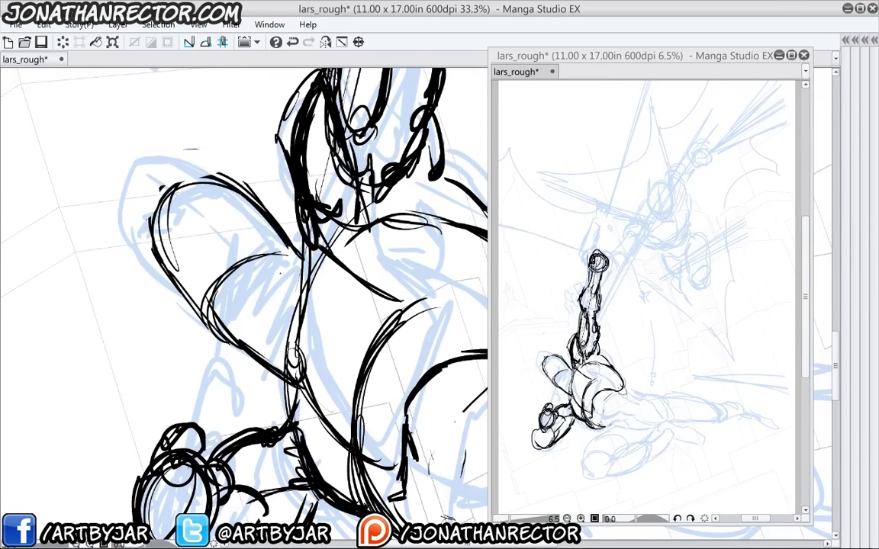
Add the neck lines and a small angular detail inside the curve at the base of the head
{"action": "left_click_drag", "start_coordinate": [258, 316], "coordinate": [226, 281]}
{"action": "left_click_drag", "start_coordinate": [244, 236], "coordinate": [261, 326]}
{"action": "left_click_drag", "start_coordinate": [261, 231], "coordinate": [214, 304]}
{"action": "left_click_drag", "start_coordinate": [219, 290], "coordinate": [262, 331]}
{"action": "left_click_drag", "start_coordinate": [230, 271], "coordinate": [219, 297]}
{"action": "left_click_drag", "start_coordinate": [213, 237], "coordinate": [191, 266]}
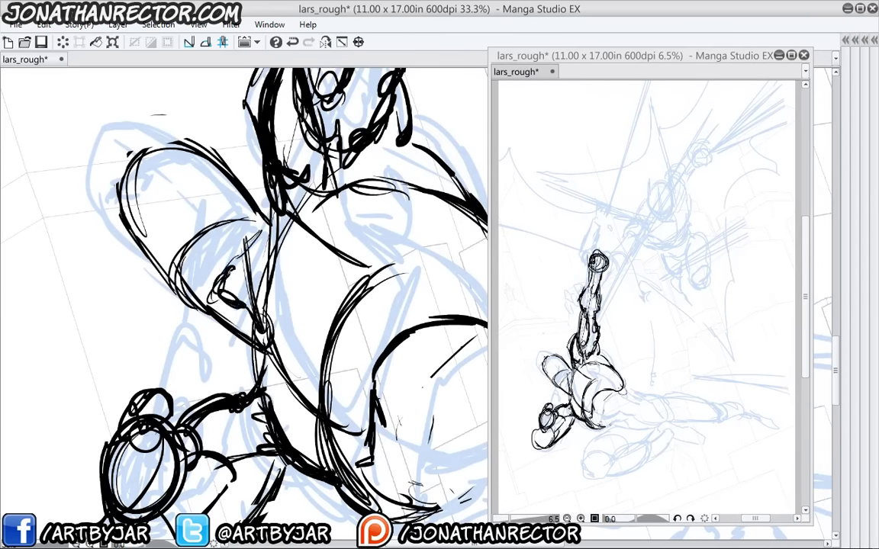
Run a straight centre line down the head and rework its crown and outer side into a narrower outline
{"action": "mouse_move", "coordinate": [151, 331]}
{"action": "left_mouse_down"}
{"action": "mouse_move", "coordinate": [127, 430]}
{"action": "mouse_move", "coordinate": [38, 466]}
{"action": "left_mouse_up"}
{"action": "scroll", "coordinate": [54, 333], "scroll_direction": "down", "scroll_amount": 1}
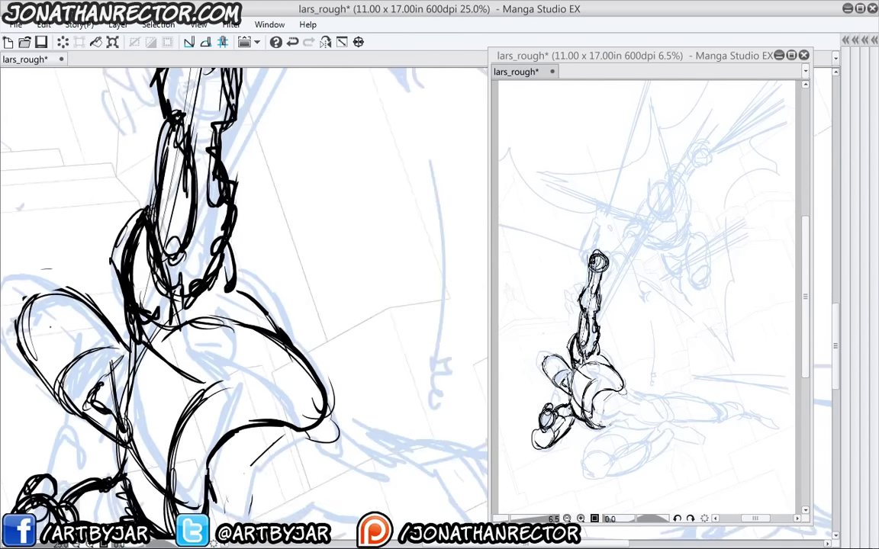
{"action": "left_click_drag", "start_coordinate": [111, 334], "coordinate": [192, 334]}
{"action": "left_click_drag", "start_coordinate": [174, 368], "coordinate": [217, 315]}
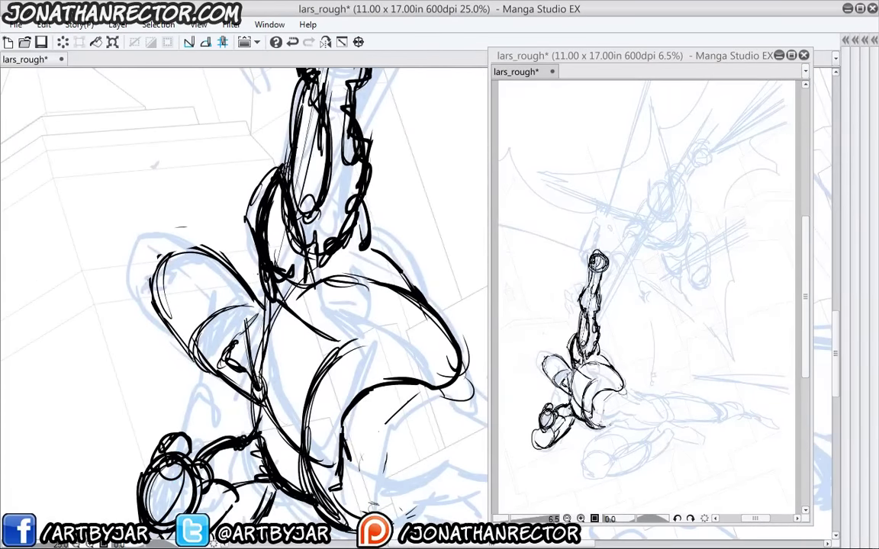
{"action": "left_click_drag", "start_coordinate": [315, 284], "coordinate": [314, 297]}
{"action": "left_click_drag", "start_coordinate": [174, 256], "coordinate": [232, 345]}
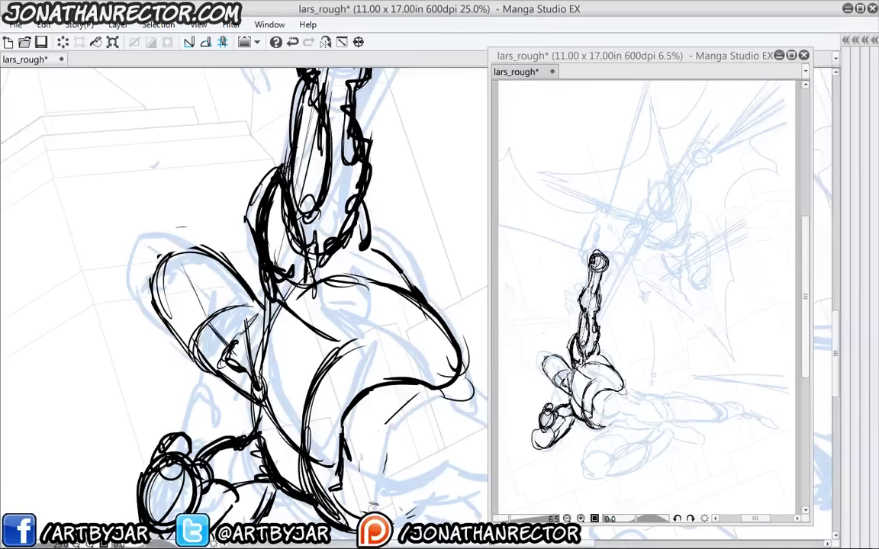
{"action": "left_click_drag", "start_coordinate": [174, 256], "coordinate": [203, 310]}
{"action": "mouse_move", "coordinate": [196, 230]}
{"action": "left_mouse_down"}
{"action": "mouse_move", "coordinate": [151, 237]}
{"action": "mouse_move", "coordinate": [145, 294]}
{"action": "left_mouse_up"}
{"action": "left_click_drag", "start_coordinate": [159, 250], "coordinate": [169, 314]}
{"action": "left_click_drag", "start_coordinate": [151, 265], "coordinate": [175, 341]}
{"action": "mouse_move", "coordinate": [165, 256]}
{"action": "left_mouse_down"}
{"action": "mouse_move", "coordinate": [199, 243]}
{"action": "mouse_move", "coordinate": [220, 255]}
{"action": "left_mouse_up"}
{"action": "mouse_move", "coordinate": [163, 262]}
{"action": "left_mouse_down"}
{"action": "mouse_move", "coordinate": [184, 337]}
{"action": "mouse_move", "coordinate": [174, 325]}
{"action": "left_mouse_up"}
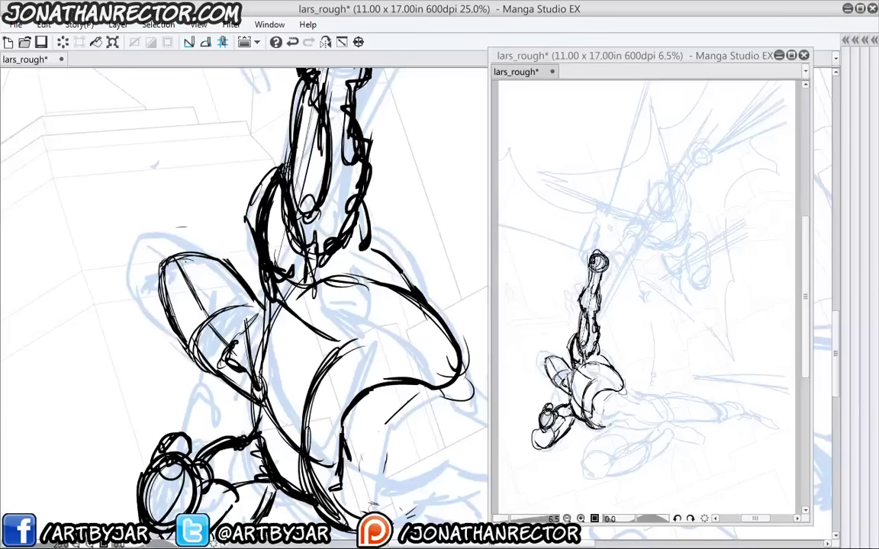
Replace the head's straight centre line with curved centre and cross guides, and darken the short contour between neck and lower arm
{"action": "mouse_move", "coordinate": [181, 277]}
{"action": "left_mouse_down"}
{"action": "mouse_move", "coordinate": [218, 276]}
{"action": "mouse_move", "coordinate": [156, 267]}
{"action": "mouse_move", "coordinate": [171, 282]}
{"action": "left_mouse_up"}
{"action": "mouse_move", "coordinate": [161, 264]}
{"action": "left_mouse_down"}
{"action": "mouse_move", "coordinate": [211, 275]}
{"action": "mouse_move", "coordinate": [152, 264]}
{"action": "left_mouse_up"}
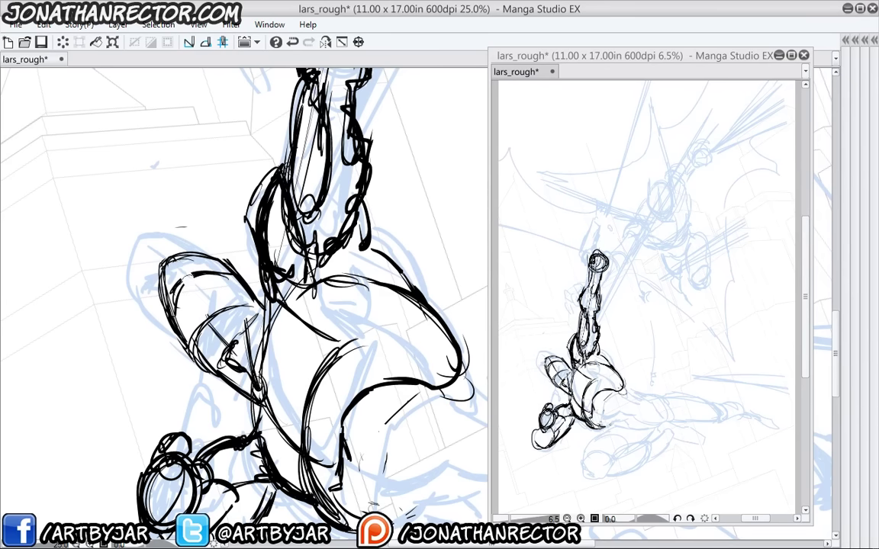
{"action": "mouse_move", "coordinate": [227, 275]}
{"action": "left_mouse_down"}
{"action": "mouse_move", "coordinate": [191, 272]}
{"action": "mouse_move", "coordinate": [217, 333]}
{"action": "mouse_move", "coordinate": [185, 281]}
{"action": "left_mouse_up"}
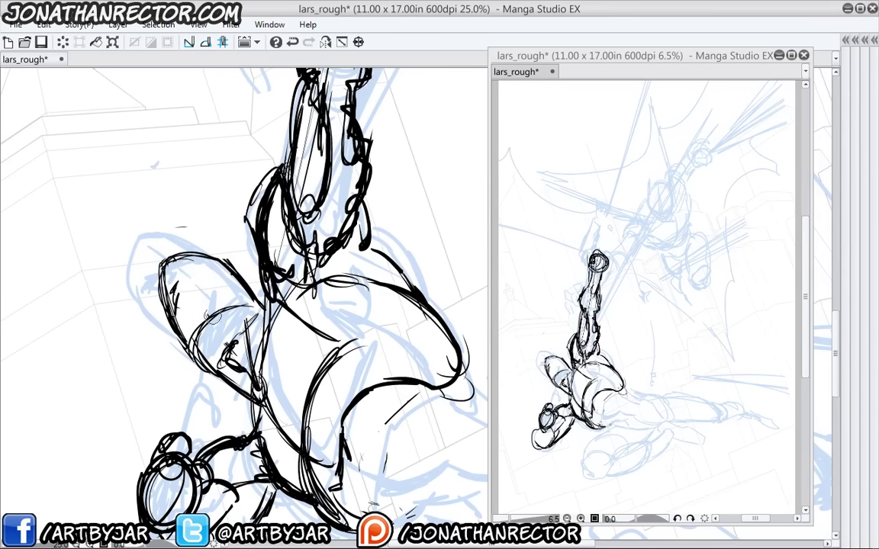
{"action": "left_click_drag", "start_coordinate": [168, 231], "coordinate": [229, 354]}
{"action": "left_click_drag", "start_coordinate": [183, 251], "coordinate": [205, 309]}
{"action": "mouse_move", "coordinate": [229, 269]}
{"action": "left_mouse_down"}
{"action": "mouse_move", "coordinate": [225, 301]}
{"action": "mouse_move", "coordinate": [183, 284]}
{"action": "mouse_move", "coordinate": [176, 302]}
{"action": "left_mouse_up"}
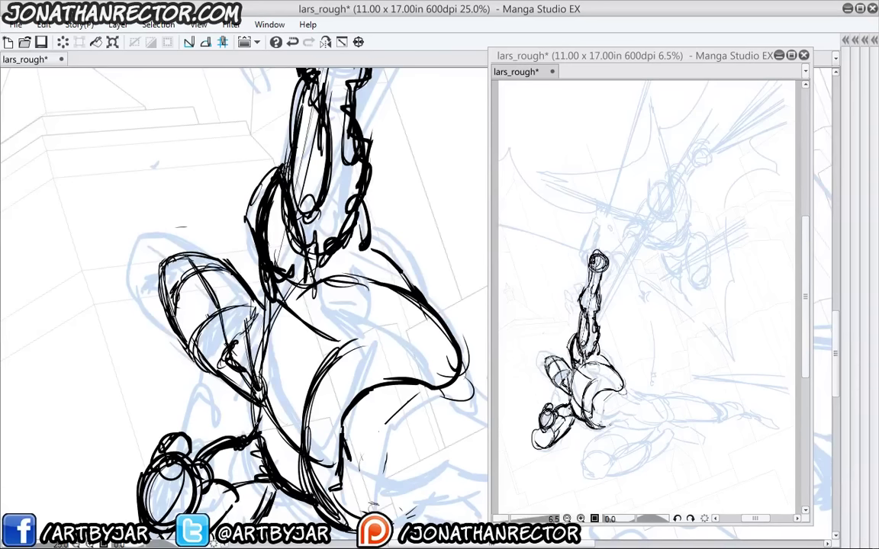
{"action": "left_click_drag", "start_coordinate": [254, 406], "coordinate": [249, 432]}
{"action": "mouse_move", "coordinate": [227, 386]}
{"action": "left_mouse_down"}
{"action": "mouse_move", "coordinate": [206, 391]}
{"action": "mouse_move", "coordinate": [223, 394]}
{"action": "left_mouse_up"}
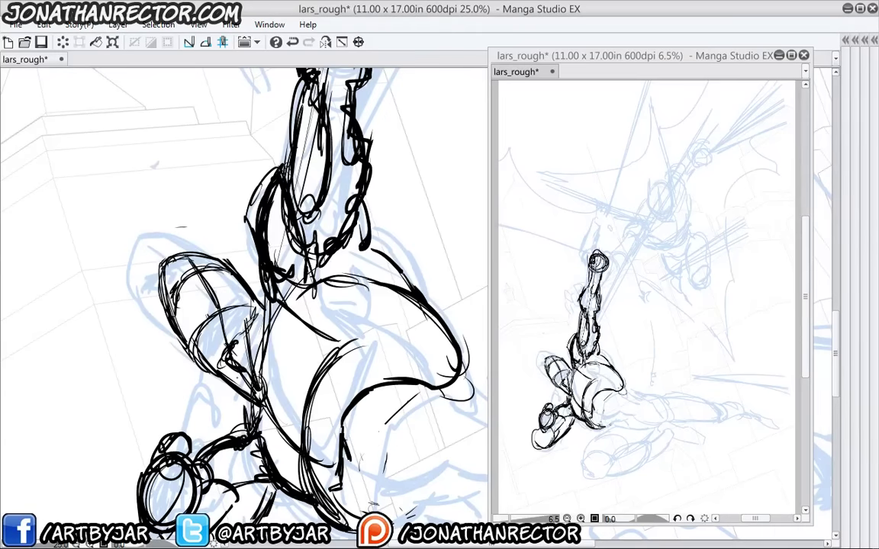
Move the floating full-page view off the drawing area and draw two long strokes from the ribcage opening toward the hips
{"action": "left_click_drag", "start_coordinate": [321, 356], "coordinate": [279, 326]}
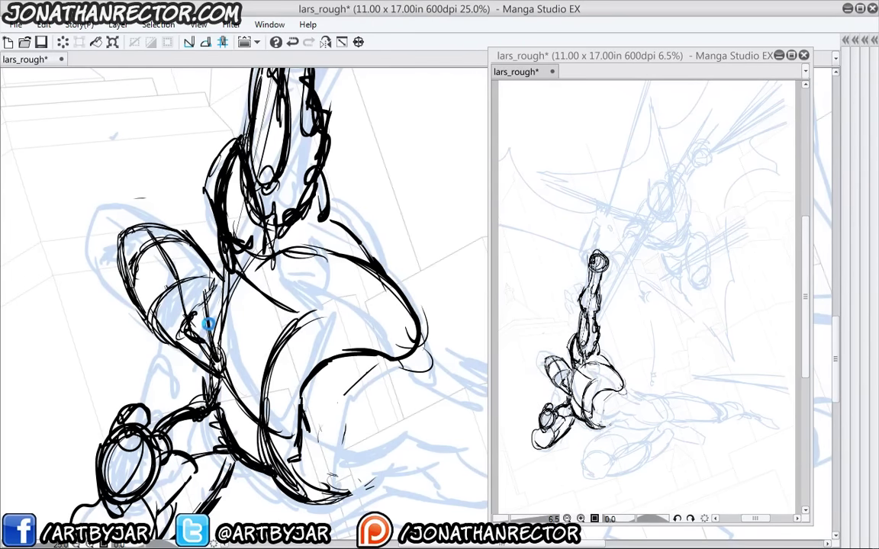
{"action": "left_click_drag", "start_coordinate": [352, 270], "coordinate": [252, 203]}
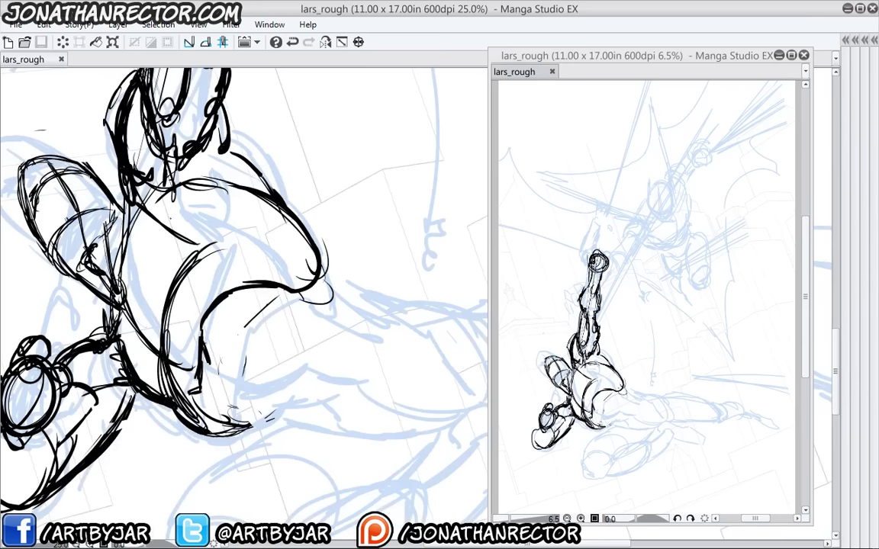
{"action": "mouse_move", "coordinate": [171, 220]}
{"action": "left_mouse_down"}
{"action": "mouse_move", "coordinate": [75, 200]}
{"action": "mouse_move", "coordinate": [129, 243]}
{"action": "left_mouse_up"}
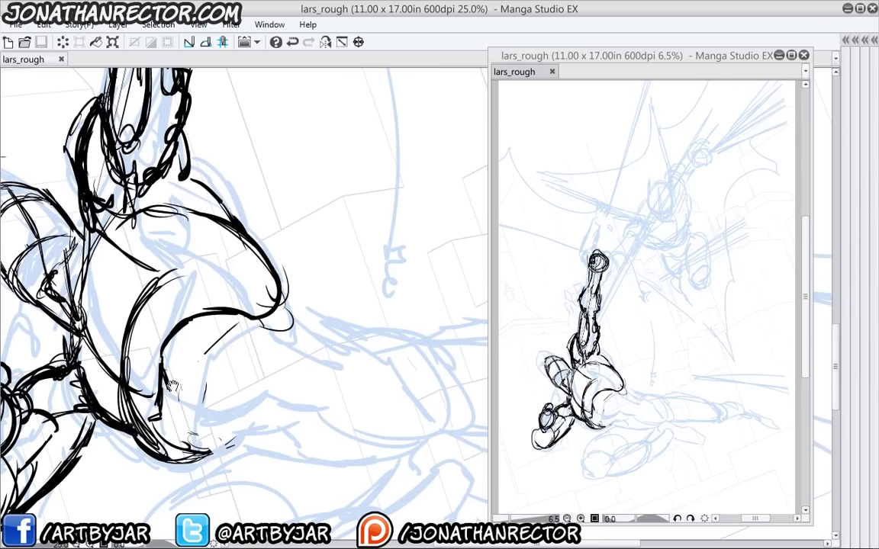
{"action": "left_click_drag", "start_coordinate": [172, 385], "coordinate": [193, 363]}
{"action": "left_click_drag", "start_coordinate": [529, 56], "coordinate": [594, 34]}
{"action": "left_click", "coordinate": [196, 383]}
{"action": "left_click_drag", "start_coordinate": [180, 393], "coordinate": [280, 380]}
{"action": "left_click_drag", "start_coordinate": [187, 392], "coordinate": [290, 386]}
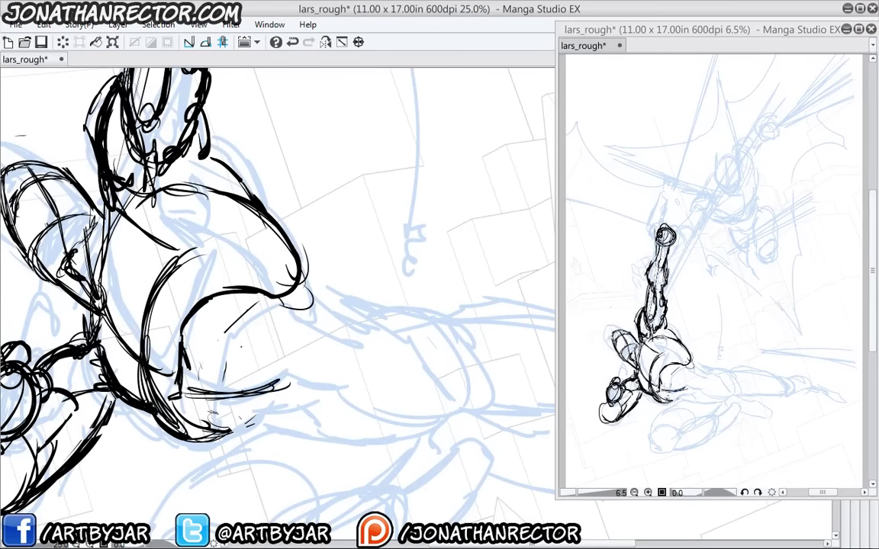
Draw the waist's side line down from the ribcage and close the abdomen block with curved cross and lower contours
{"action": "left_click_drag", "start_coordinate": [267, 299], "coordinate": [361, 355]}
{"action": "left_click_drag", "start_coordinate": [290, 326], "coordinate": [261, 418]}
{"action": "left_click_drag", "start_coordinate": [224, 397], "coordinate": [261, 391]}
{"action": "mouse_move", "coordinate": [179, 381]}
{"action": "left_mouse_down"}
{"action": "mouse_move", "coordinate": [251, 394]}
{"action": "mouse_move", "coordinate": [260, 386]}
{"action": "left_mouse_up"}
{"action": "left_click_drag", "start_coordinate": [198, 431], "coordinate": [251, 424]}
{"action": "left_click_drag", "start_coordinate": [226, 433], "coordinate": [256, 418]}
{"action": "left_click_drag", "start_coordinate": [279, 339], "coordinate": [253, 413]}
{"action": "left_click_drag", "start_coordinate": [256, 290], "coordinate": [233, 349]}
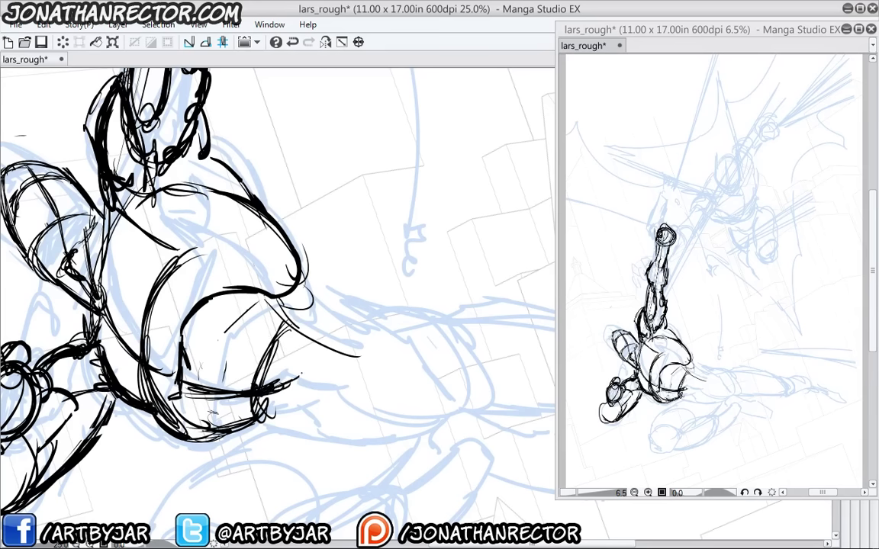
Extend the abdomen toward the hips with a small oval side form, a centre line and a long lower contour
{"action": "left_click_drag", "start_coordinate": [288, 376], "coordinate": [368, 405]}
{"action": "left_click_drag", "start_coordinate": [312, 383], "coordinate": [387, 414]}
{"action": "mouse_move", "coordinate": [309, 356]}
{"action": "left_mouse_down"}
{"action": "mouse_move", "coordinate": [295, 397]}
{"action": "mouse_move", "coordinate": [271, 410]}
{"action": "mouse_move", "coordinate": [381, 438]}
{"action": "left_mouse_up"}
{"action": "mouse_move", "coordinate": [307, 413]}
{"action": "left_mouse_down"}
{"action": "mouse_move", "coordinate": [359, 435]}
{"action": "mouse_move", "coordinate": [432, 431]}
{"action": "mouse_move", "coordinate": [461, 408]}
{"action": "left_mouse_up"}
{"action": "mouse_move", "coordinate": [412, 436]}
{"action": "left_mouse_down"}
{"action": "mouse_move", "coordinate": [461, 417]}
{"action": "mouse_move", "coordinate": [472, 422]}
{"action": "left_mouse_up"}
{"action": "left_click_drag", "start_coordinate": [420, 446], "coordinate": [466, 438]}
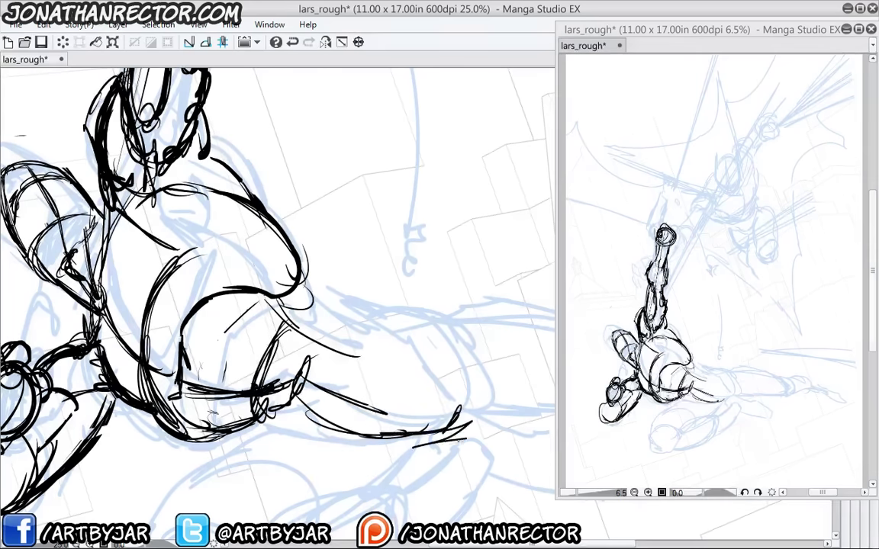
Reinforce the pelvis's lower edge and close the pelvis block with its far side and upper edge
{"action": "left_click_drag", "start_coordinate": [368, 437], "coordinate": [465, 440]}
{"action": "mouse_move", "coordinate": [389, 444]}
{"action": "left_mouse_down"}
{"action": "mouse_move", "coordinate": [441, 449]}
{"action": "mouse_move", "coordinate": [463, 412]}
{"action": "left_mouse_up"}
{"action": "left_click_drag", "start_coordinate": [461, 388], "coordinate": [464, 410]}
{"action": "left_click_drag", "start_coordinate": [430, 318], "coordinate": [465, 396]}
{"action": "mouse_move", "coordinate": [436, 310]}
{"action": "left_mouse_down"}
{"action": "mouse_move", "coordinate": [467, 405]}
{"action": "mouse_move", "coordinate": [450, 385]}
{"action": "left_mouse_up"}
{"action": "left_click_drag", "start_coordinate": [376, 299], "coordinate": [429, 316]}
{"action": "left_click_drag", "start_coordinate": [350, 295], "coordinate": [420, 311]}
Wrap repeated curved cross-contour strokes around the waist where the abdomen meets the pelvis
{"action": "left_click_drag", "start_coordinate": [361, 305], "coordinate": [358, 404]}
{"action": "mouse_move", "coordinate": [370, 308]}
{"action": "left_mouse_down"}
{"action": "mouse_move", "coordinate": [374, 336]}
{"action": "mouse_move", "coordinate": [286, 447]}
{"action": "left_mouse_up"}
{"action": "left_click_drag", "start_coordinate": [372, 343], "coordinate": [295, 445]}
{"action": "left_click_drag", "start_coordinate": [361, 307], "coordinate": [307, 441]}
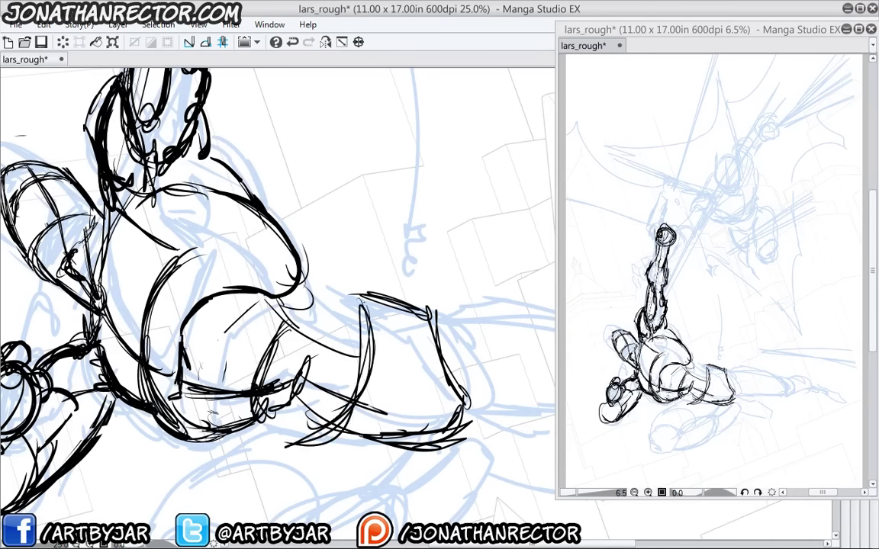
{"action": "mouse_move", "coordinate": [371, 310]}
{"action": "left_mouse_down"}
{"action": "mouse_move", "coordinate": [287, 416]}
{"action": "mouse_move", "coordinate": [287, 448]}
{"action": "left_mouse_up"}
{"action": "left_click_drag", "start_coordinate": [369, 395], "coordinate": [271, 449]}
{"action": "mouse_move", "coordinate": [375, 351]}
{"action": "left_mouse_down"}
{"action": "mouse_move", "coordinate": [287, 446]}
{"action": "mouse_move", "coordinate": [421, 456]}
{"action": "left_mouse_up"}
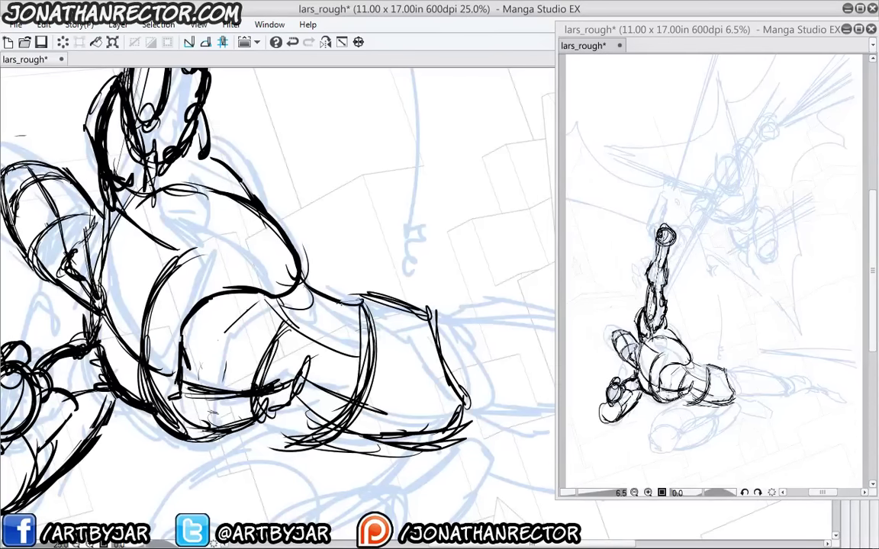
Join the ribcage to the pelvis with a thickened back contour and darken the torso's lower contour beneath the abdomen
{"action": "left_click_drag", "start_coordinate": [301, 288], "coordinate": [365, 302]}
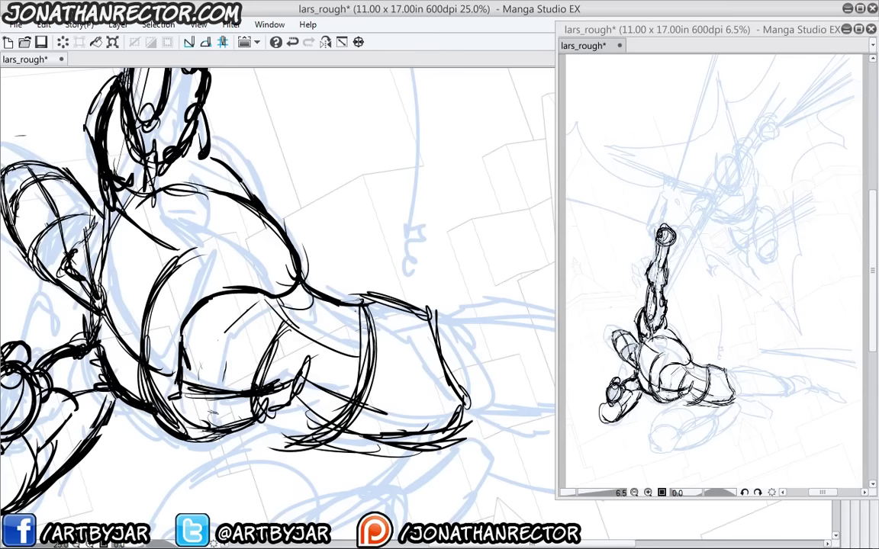
{"action": "left_click_drag", "start_coordinate": [252, 190], "coordinate": [365, 304]}
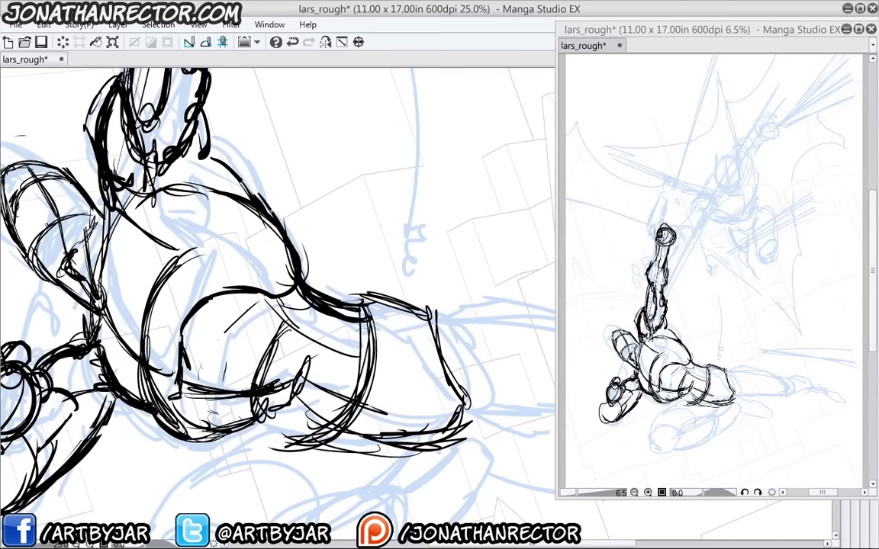
{"action": "left_click_drag", "start_coordinate": [229, 175], "coordinate": [351, 286]}
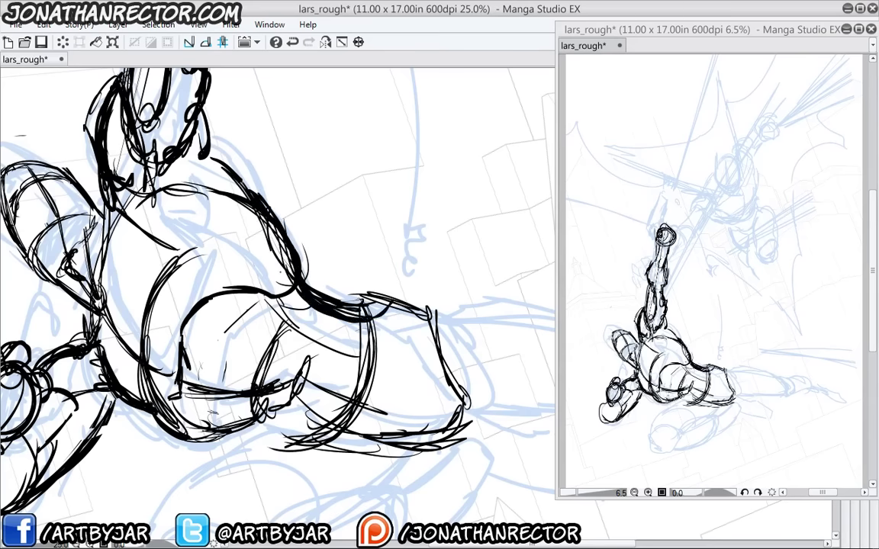
{"action": "left_click_drag", "start_coordinate": [271, 245], "coordinate": [410, 296]}
{"action": "left_click_drag", "start_coordinate": [328, 336], "coordinate": [335, 252]}
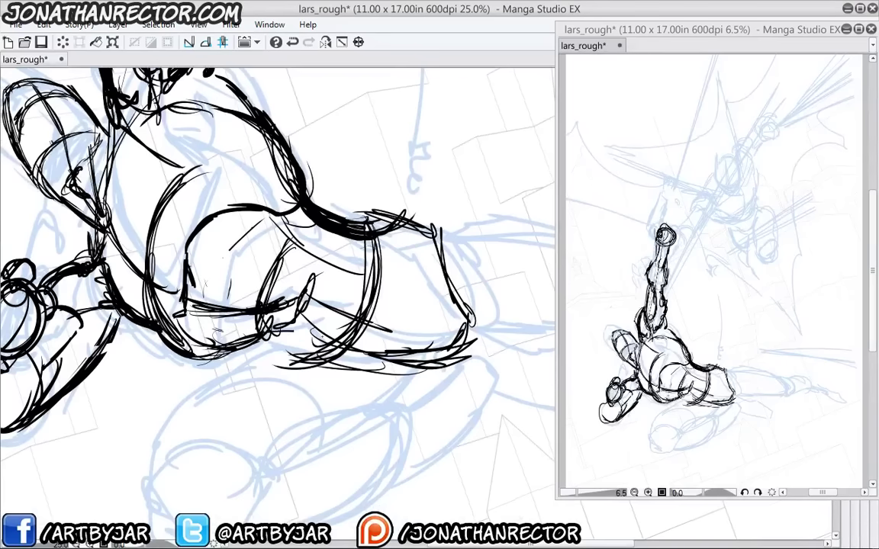
{"action": "left_click_drag", "start_coordinate": [197, 355], "coordinate": [316, 337]}
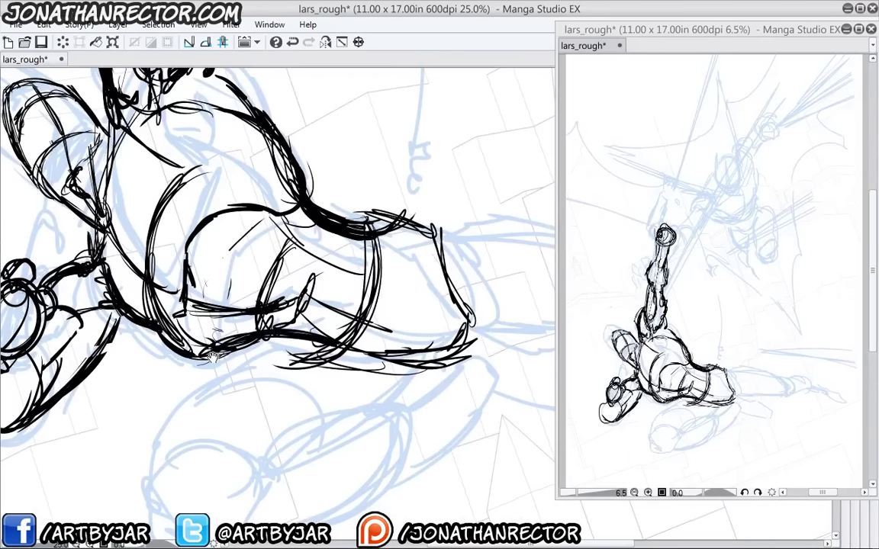
Sketch the bent leg's large curved thigh outline and block in the knee with an ellipse, a side edge and a base line
{"action": "left_click_drag", "start_coordinate": [226, 324], "coordinate": [255, 321]}
{"action": "left_click_drag", "start_coordinate": [323, 278], "coordinate": [386, 279]}
{"action": "mouse_move", "coordinate": [377, 337]}
{"action": "left_mouse_down"}
{"action": "mouse_move", "coordinate": [269, 428]}
{"action": "mouse_move", "coordinate": [252, 490]}
{"action": "left_mouse_up"}
{"action": "mouse_move", "coordinate": [313, 382]}
{"action": "left_mouse_down"}
{"action": "mouse_move", "coordinate": [246, 344]}
{"action": "mouse_move", "coordinate": [174, 436]}
{"action": "mouse_move", "coordinate": [194, 492]}
{"action": "left_mouse_up"}
{"action": "mouse_move", "coordinate": [187, 488]}
{"action": "left_mouse_down"}
{"action": "mouse_move", "coordinate": [220, 503]}
{"action": "mouse_move", "coordinate": [252, 500]}
{"action": "left_mouse_up"}
{"action": "left_click_drag", "start_coordinate": [225, 503], "coordinate": [295, 494]}
{"action": "mouse_move", "coordinate": [296, 428]}
{"action": "left_mouse_down"}
{"action": "mouse_move", "coordinate": [293, 485]}
{"action": "mouse_move", "coordinate": [297, 466]}
{"action": "left_mouse_up"}
{"action": "left_click_drag", "start_coordinate": [294, 419], "coordinate": [218, 429]}
{"action": "mouse_move", "coordinate": [281, 433]}
{"action": "left_mouse_down"}
{"action": "mouse_move", "coordinate": [248, 441]}
{"action": "mouse_move", "coordinate": [246, 417]}
{"action": "left_mouse_up"}
{"action": "left_click_drag", "start_coordinate": [276, 385], "coordinate": [219, 446]}
{"action": "left_click_drag", "start_coordinate": [276, 303], "coordinate": [176, 249]}
{"action": "left_click_drag", "start_coordinate": [249, 332], "coordinate": [385, 297]}
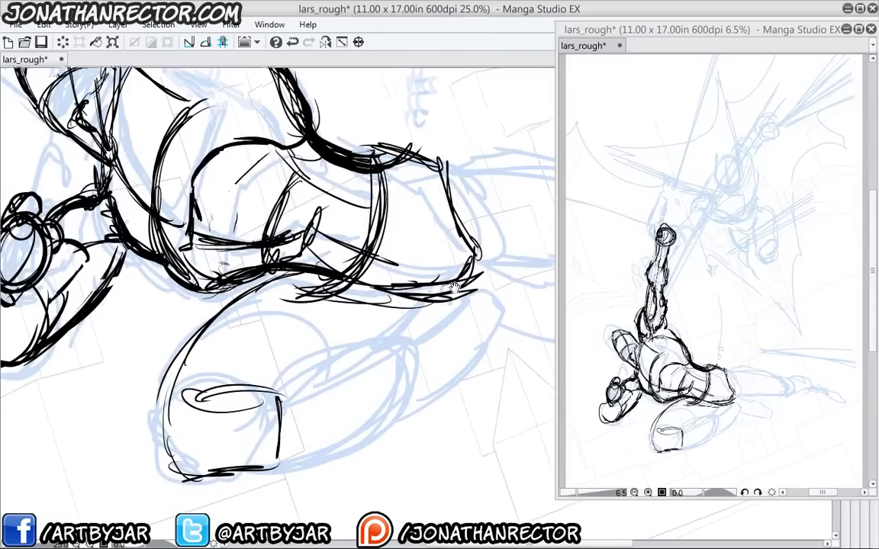
Draw the bent leg's inner contours and its long underside from the knee block up toward the hip
{"action": "left_click_drag", "start_coordinate": [253, 385], "coordinate": [276, 369]}
{"action": "mouse_move", "coordinate": [254, 383]}
{"action": "left_mouse_down"}
{"action": "mouse_move", "coordinate": [290, 353]}
{"action": "mouse_move", "coordinate": [372, 343]}
{"action": "left_mouse_up"}
{"action": "mouse_move", "coordinate": [372, 343]}
{"action": "left_mouse_down"}
{"action": "mouse_move", "coordinate": [275, 357]}
{"action": "mouse_move", "coordinate": [376, 342]}
{"action": "left_mouse_up"}
{"action": "left_click_drag", "start_coordinate": [374, 338], "coordinate": [304, 398]}
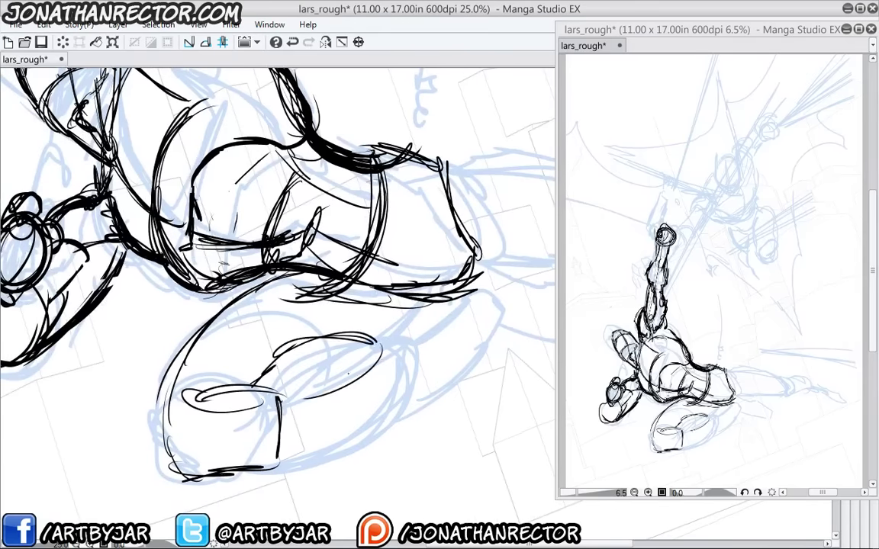
{"action": "left_click_drag", "start_coordinate": [393, 352], "coordinate": [294, 420]}
{"action": "mouse_move", "coordinate": [267, 468]}
{"action": "left_mouse_down"}
{"action": "mouse_move", "coordinate": [324, 436]}
{"action": "mouse_move", "coordinate": [264, 469]}
{"action": "left_mouse_up"}
{"action": "mouse_move", "coordinate": [299, 443]}
{"action": "left_mouse_down"}
{"action": "mouse_move", "coordinate": [353, 429]}
{"action": "mouse_move", "coordinate": [441, 338]}
{"action": "left_mouse_up"}
{"action": "mouse_move", "coordinate": [340, 428]}
{"action": "left_mouse_down"}
{"action": "mouse_move", "coordinate": [427, 363]}
{"action": "mouse_move", "coordinate": [437, 342]}
{"action": "left_mouse_up"}
{"action": "left_click_drag", "start_coordinate": [372, 339], "coordinate": [421, 305]}
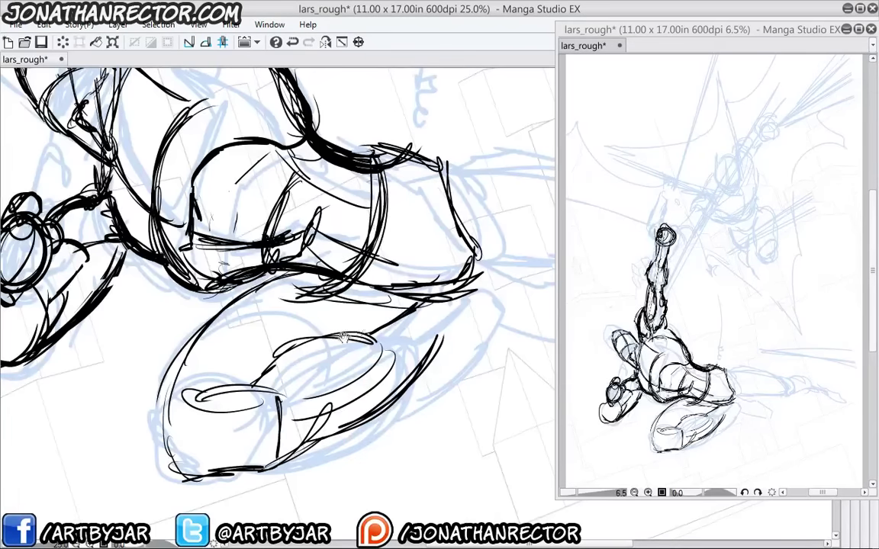
Close the narrow end of the bent leg below the pelvis and reinforce the overlap lines running along its upper edge
{"action": "mouse_move", "coordinate": [334, 286]}
{"action": "left_mouse_down"}
{"action": "mouse_move", "coordinate": [241, 299]}
{"action": "mouse_move", "coordinate": [183, 335]}
{"action": "left_mouse_up"}
{"action": "left_click_drag", "start_coordinate": [280, 403], "coordinate": [308, 375]}
{"action": "left_click_drag", "start_coordinate": [289, 394], "coordinate": [313, 372]}
{"action": "mouse_move", "coordinate": [288, 395]}
{"action": "left_mouse_down"}
{"action": "mouse_move", "coordinate": [320, 361]}
{"action": "mouse_move", "coordinate": [312, 350]}
{"action": "left_mouse_up"}
{"action": "left_click_drag", "start_coordinate": [296, 344], "coordinate": [321, 364]}
{"action": "mouse_move", "coordinate": [275, 359]}
{"action": "left_mouse_down"}
{"action": "mouse_move", "coordinate": [320, 324]}
{"action": "mouse_move", "coordinate": [346, 333]}
{"action": "left_mouse_up"}
{"action": "mouse_move", "coordinate": [328, 326]}
{"action": "left_mouse_down"}
{"action": "mouse_move", "coordinate": [352, 335]}
{"action": "mouse_move", "coordinate": [225, 353]}
{"action": "left_mouse_up"}
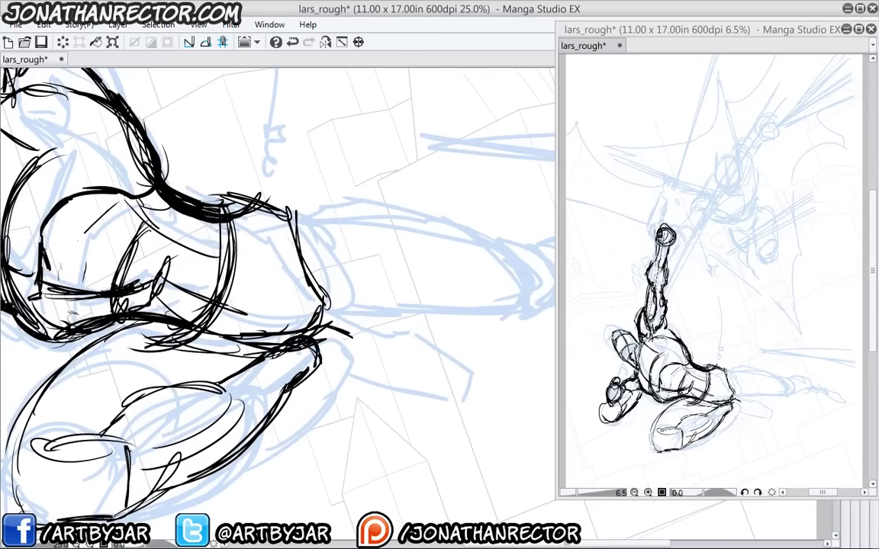
{"action": "left_click_drag", "start_coordinate": [301, 343], "coordinate": [204, 353]}
{"action": "left_click_drag", "start_coordinate": [260, 348], "coordinate": [206, 360]}
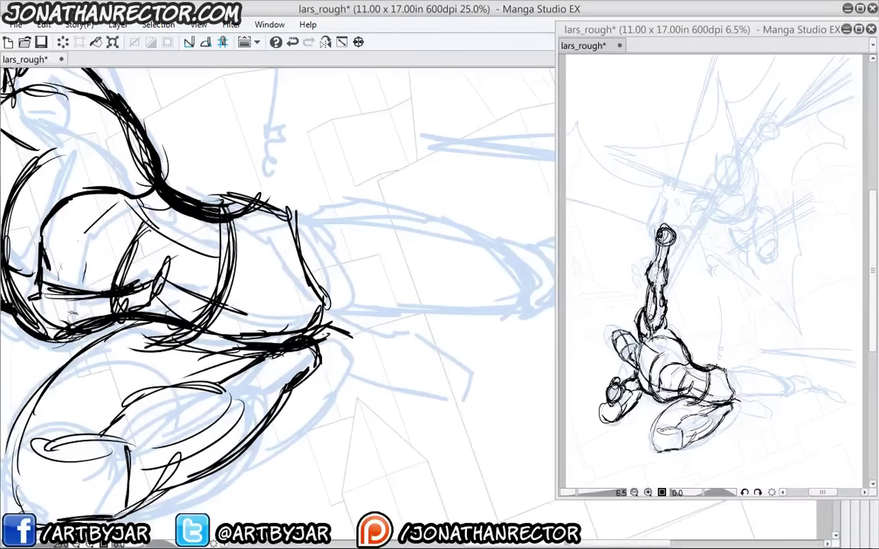
Block in the bent leg's lower portion as a tapered box pointing away from the hip
{"action": "left_click_drag", "start_coordinate": [320, 341], "coordinate": [372, 351]}
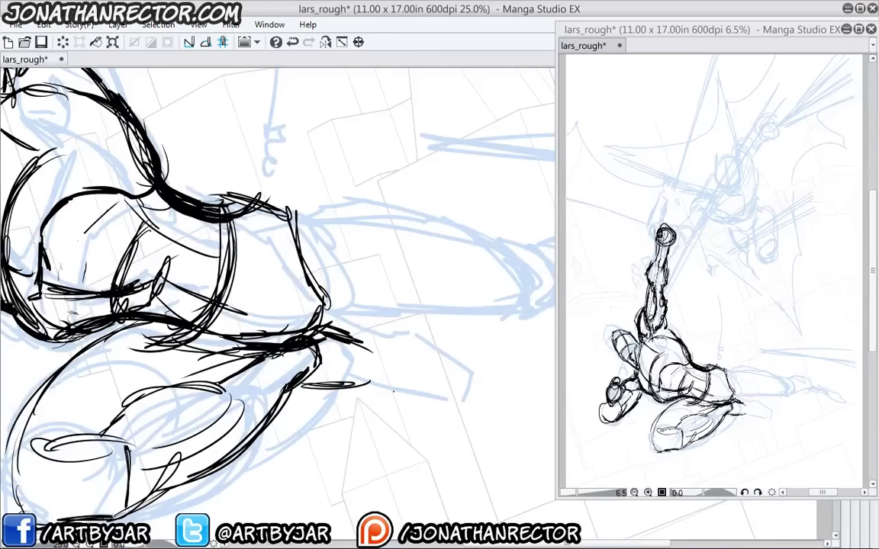
{"action": "left_click_drag", "start_coordinate": [336, 336], "coordinate": [460, 367]}
{"action": "left_click_drag", "start_coordinate": [301, 386], "coordinate": [370, 382]}
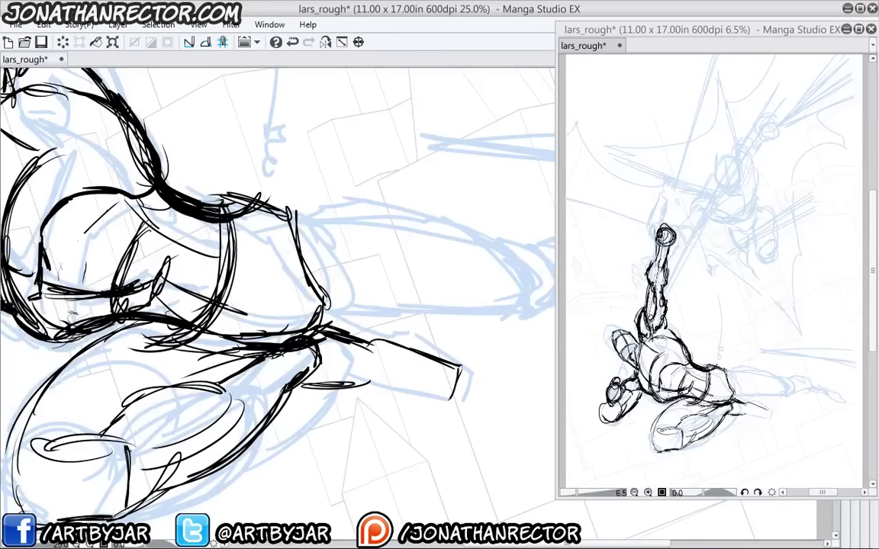
{"action": "mouse_move", "coordinate": [460, 367]}
{"action": "left_mouse_down"}
{"action": "mouse_move", "coordinate": [453, 399]}
{"action": "mouse_move", "coordinate": [294, 390]}
{"action": "left_mouse_up"}
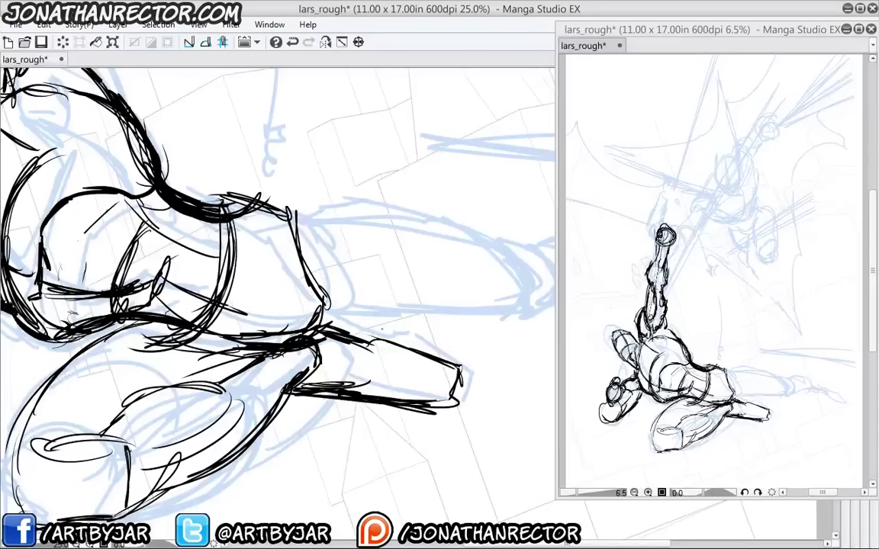
{"action": "left_click_drag", "start_coordinate": [299, 394], "coordinate": [456, 402]}
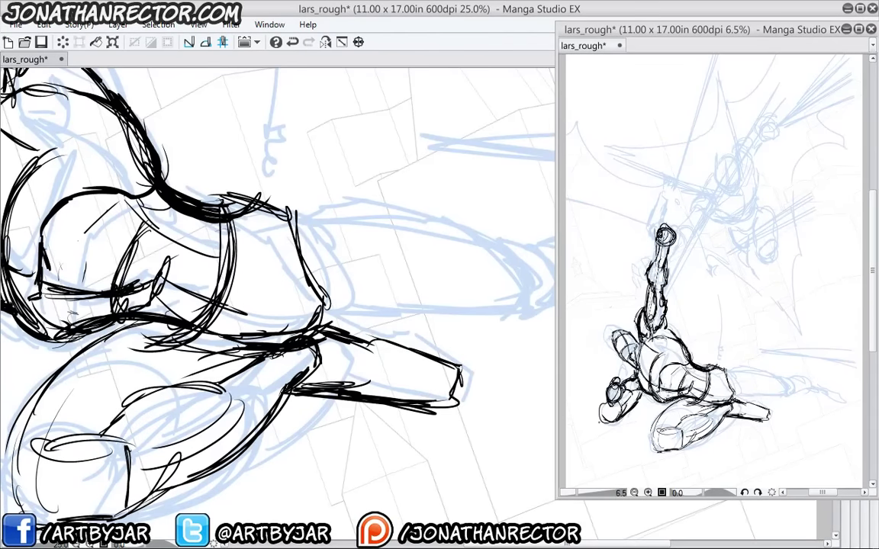
Rotate the floating full-page view to 90 degrees and rework the bent leg with heavier outlines around the thigh and knee
{"action": "left_click_drag", "start_coordinate": [608, 419], "coordinate": [587, 396]}
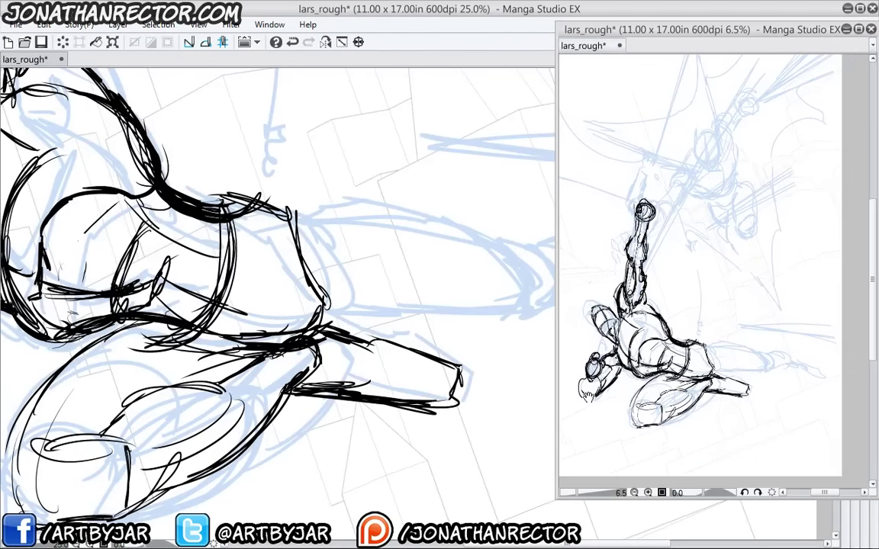
{"action": "left_click", "coordinate": [757, 493]}
{"action": "left_click", "coordinate": [757, 493]}
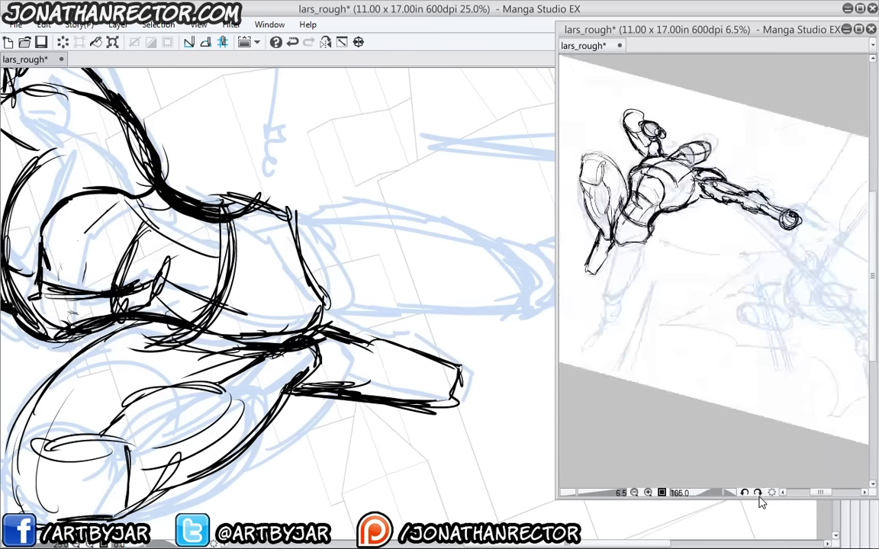
{"action": "left_click", "coordinate": [757, 493]}
{"action": "left_click", "coordinate": [743, 493]}
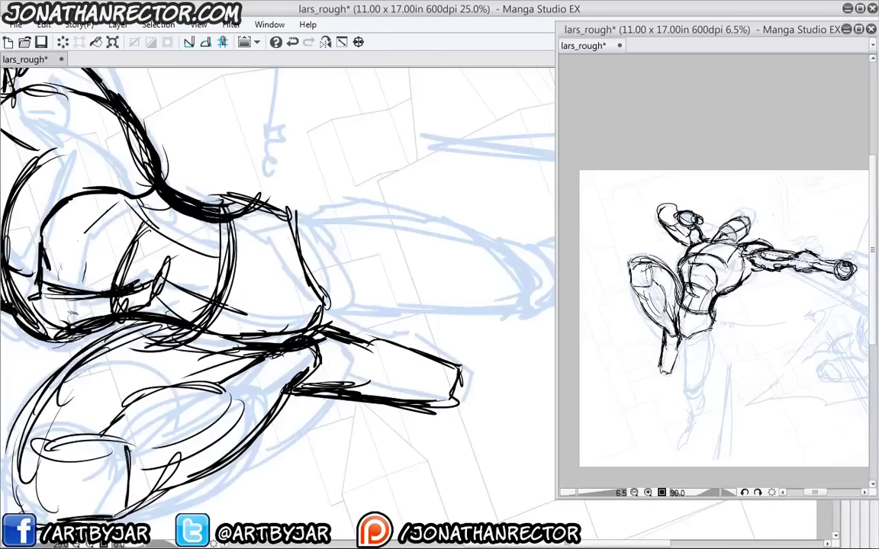
{"action": "left_click_drag", "start_coordinate": [139, 324], "coordinate": [23, 465]}
{"action": "left_click_drag", "start_coordinate": [58, 389], "coordinate": [73, 479]}
{"action": "left_click_drag", "start_coordinate": [34, 441], "coordinate": [61, 510]}
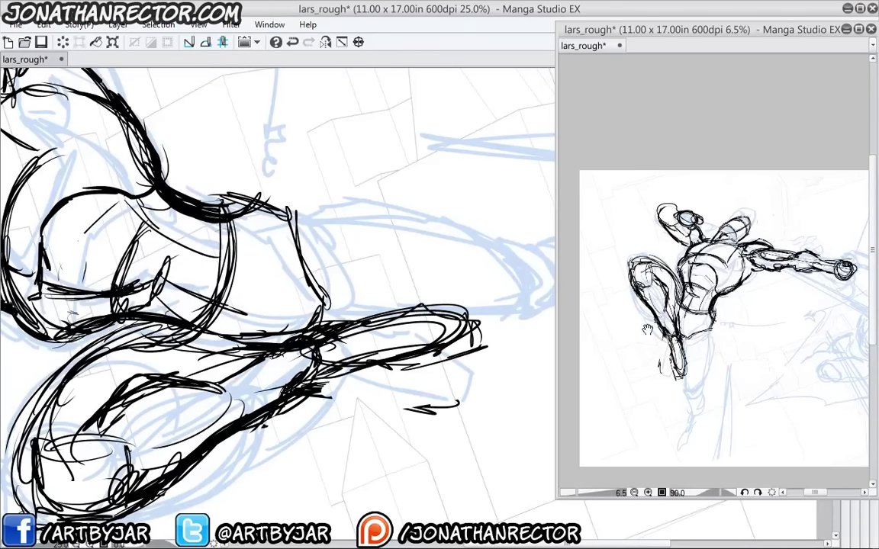
Save the drawing and outline the extended leg's underside and the tip of its foot
{"action": "left_click_drag", "start_coordinate": [644, 333], "coordinate": [640, 324]}
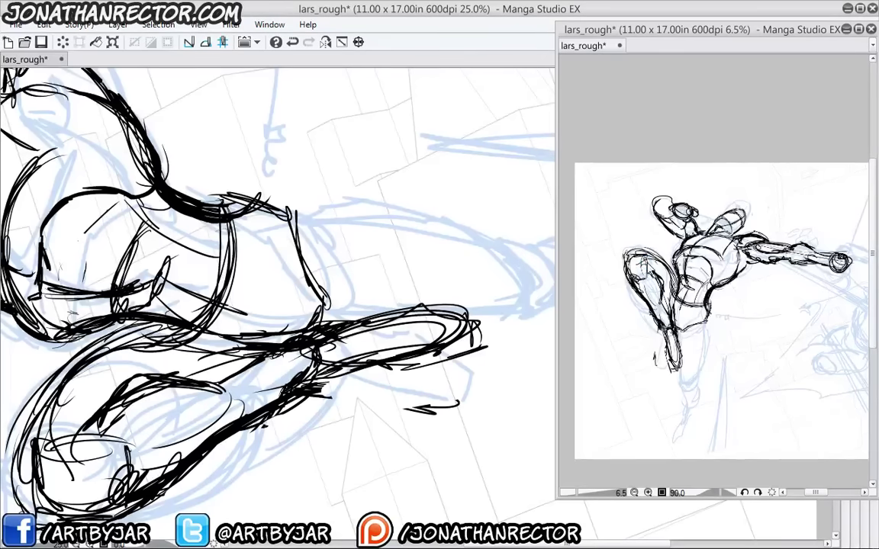
{"action": "key", "text": "ctrl+s"}
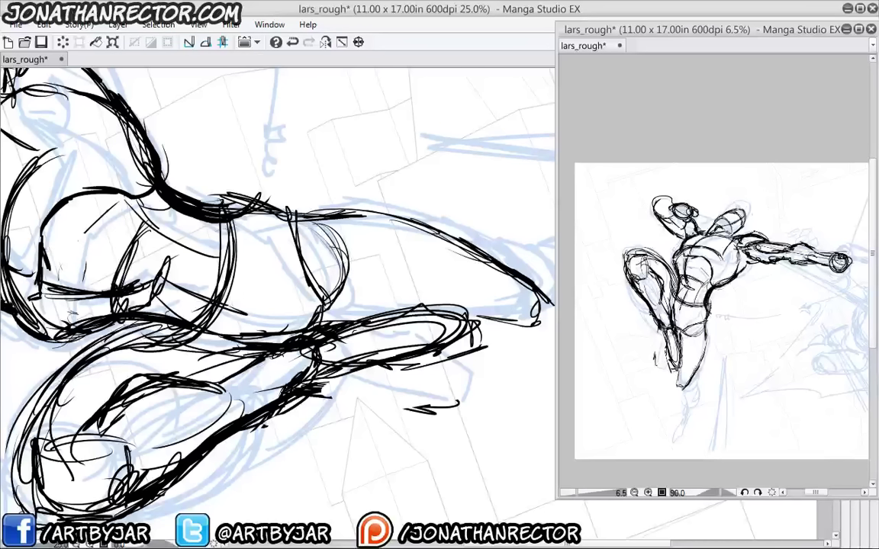
{"action": "left_click_drag", "start_coordinate": [333, 308], "coordinate": [466, 307]}
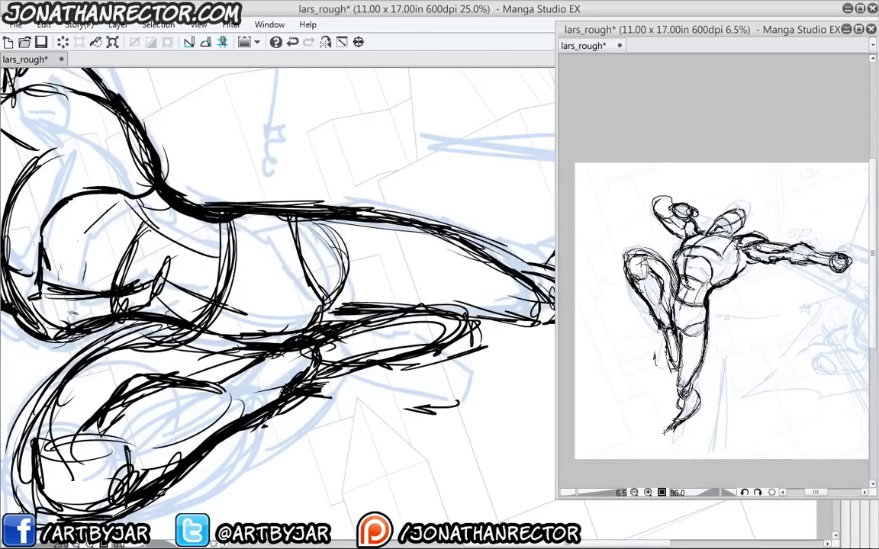
{"action": "left_click_drag", "start_coordinate": [667, 433], "coordinate": [664, 442]}
{"action": "left_click_drag", "start_coordinate": [674, 429], "coordinate": [669, 440]}
Reset the floating full-page view to 0 degrees and centre the whole lower figure in it
{"action": "left_click", "coordinate": [745, 493]}
{"action": "left_click", "coordinate": [745, 493]}
{"action": "left_click", "coordinate": [745, 493]}
{"action": "left_click", "coordinate": [745, 493]}
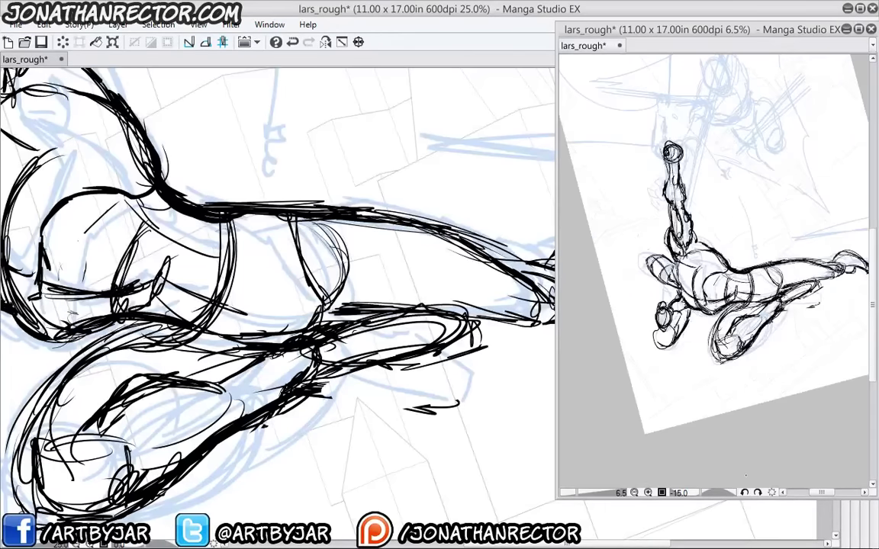
{"action": "left_click", "coordinate": [759, 494]}
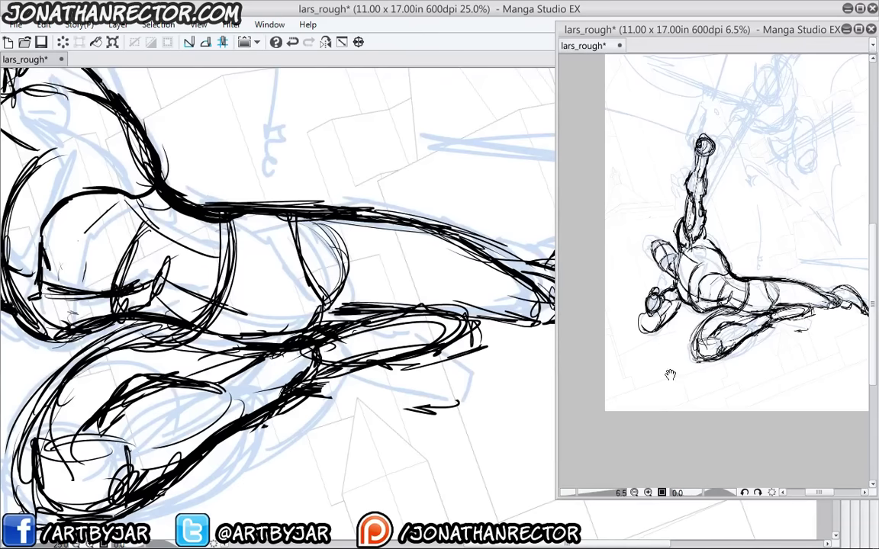
{"action": "left_click_drag", "start_coordinate": [671, 374], "coordinate": [630, 395]}
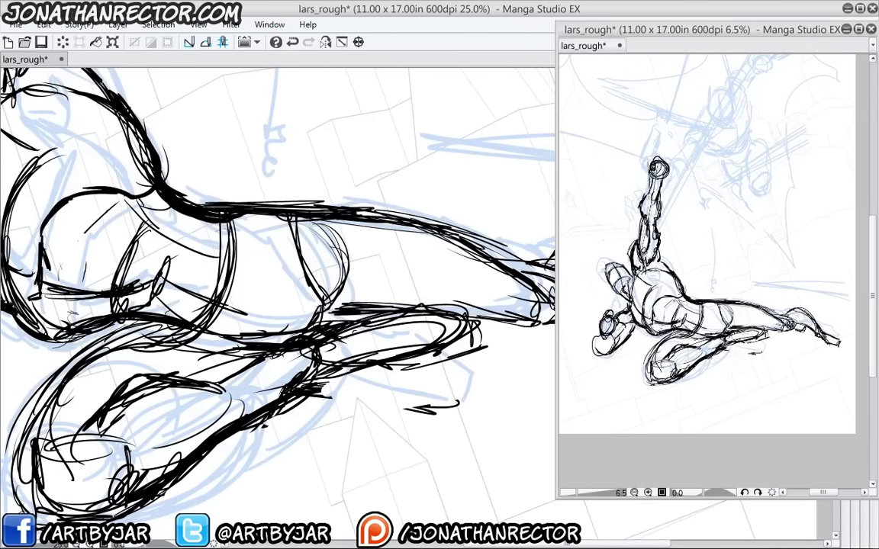
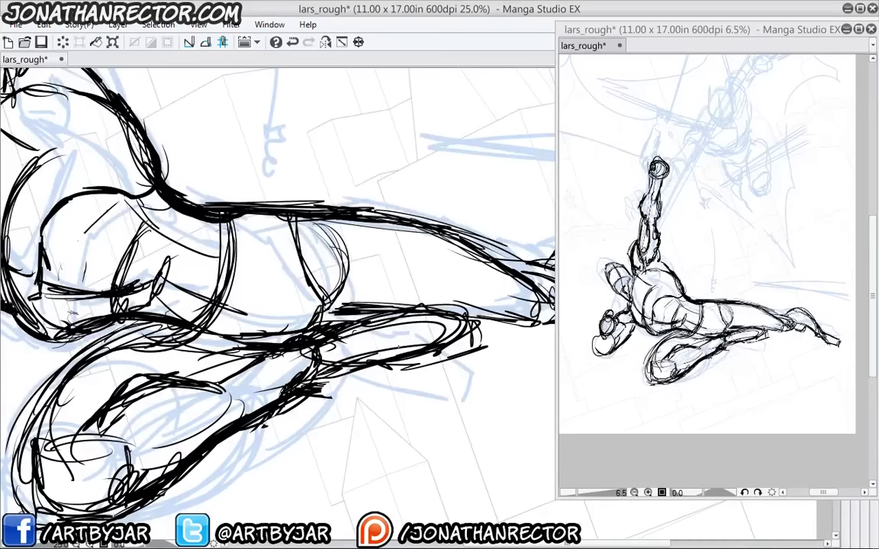
Shift the lower figure slightly within the page, rotate it clockwise so its extended leg slopes downward, and reposition it over the blue rough
{"action": "left_click_drag", "start_coordinate": [159, 347], "coordinate": [341, 430]}
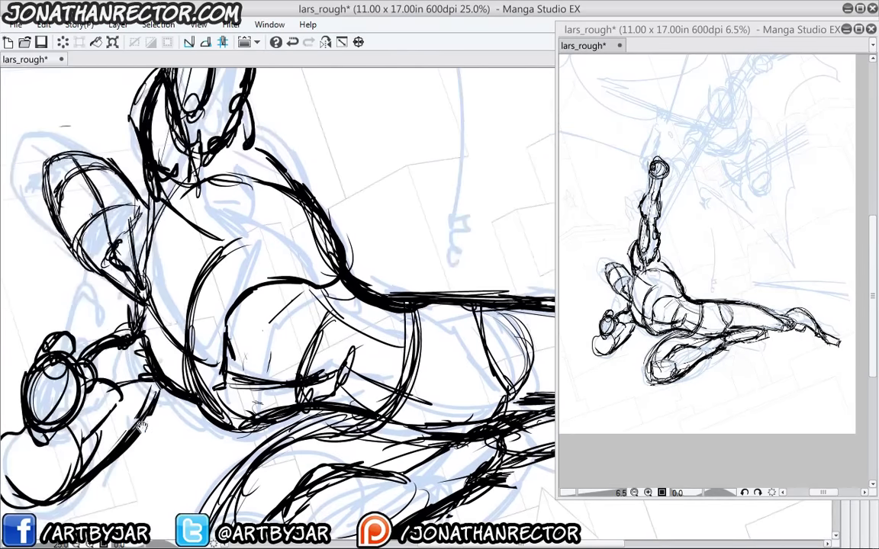
{"action": "left_click_drag", "start_coordinate": [127, 384], "coordinate": [233, 442]}
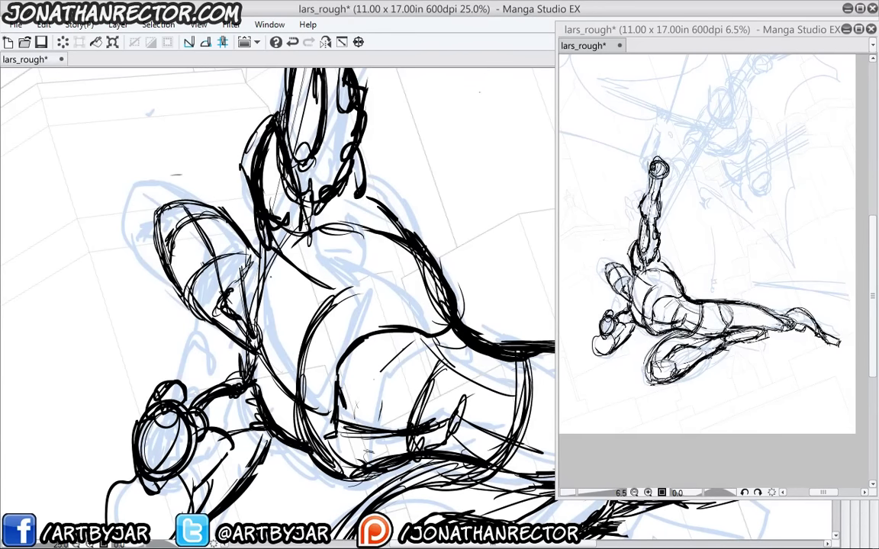
{"action": "left_click_drag", "start_coordinate": [236, 362], "coordinate": [283, 355]}
{"action": "scroll", "coordinate": [283, 355], "scroll_direction": "down", "scroll_amount": 2}
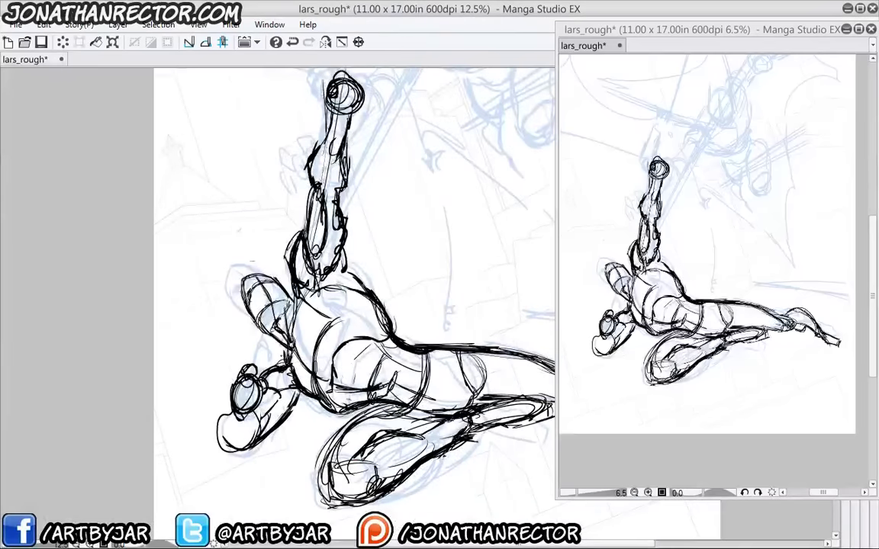
{"action": "key", "text": "ctrl+minus"}
{"action": "key", "text": "ctrl+minus"}
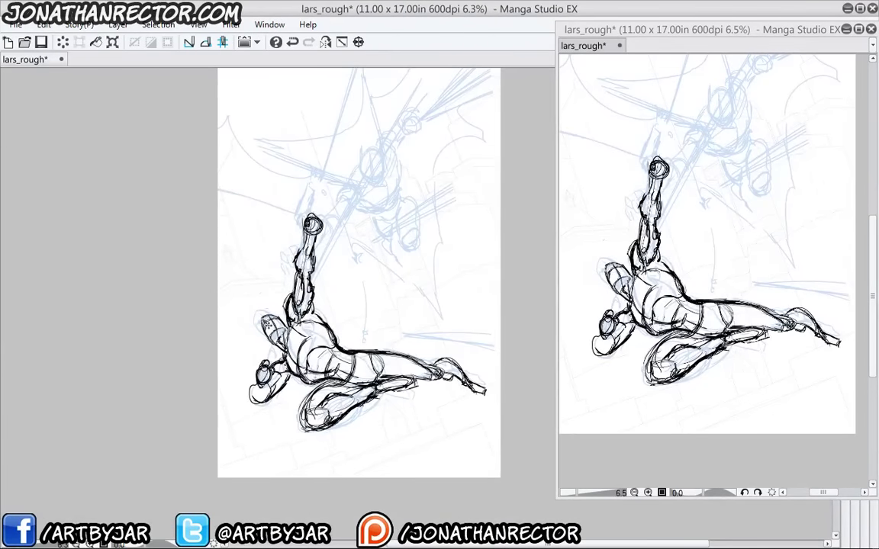
{"action": "mouse_move", "coordinate": [266, 325]}
{"action": "left_mouse_down"}
{"action": "mouse_move", "coordinate": [256, 319]}
{"action": "mouse_move", "coordinate": [258, 330]}
{"action": "left_mouse_up"}
{"action": "key", "text": "ctrl+t"}
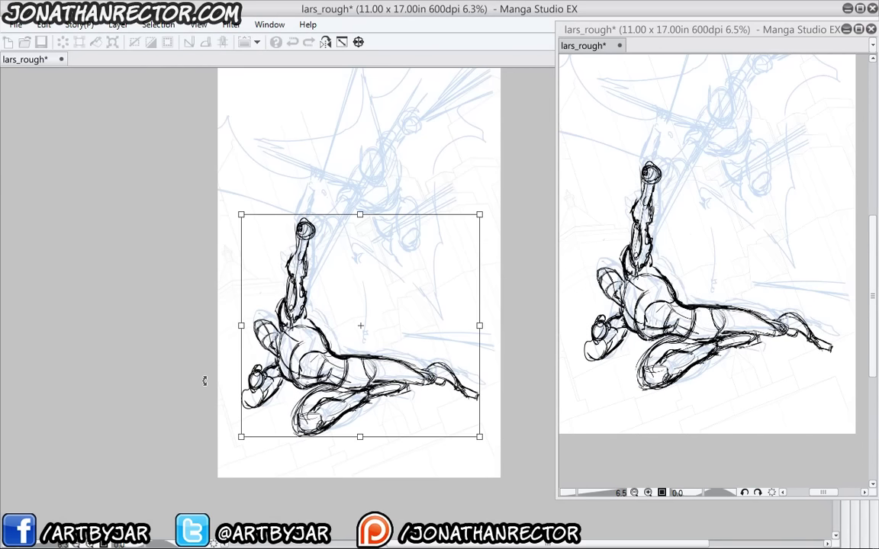
{"action": "left_click_drag", "start_coordinate": [202, 379], "coordinate": [200, 354]}
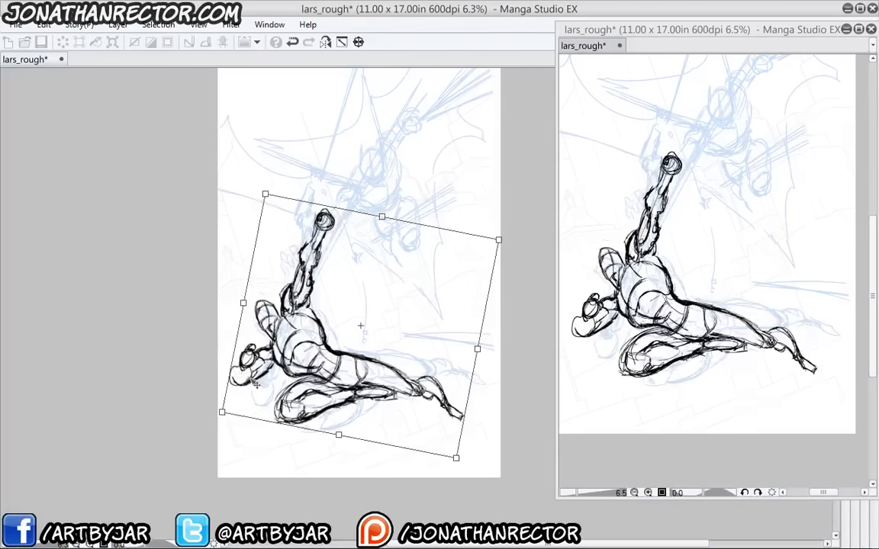
{"action": "left_click_drag", "start_coordinate": [254, 383], "coordinate": [264, 390]}
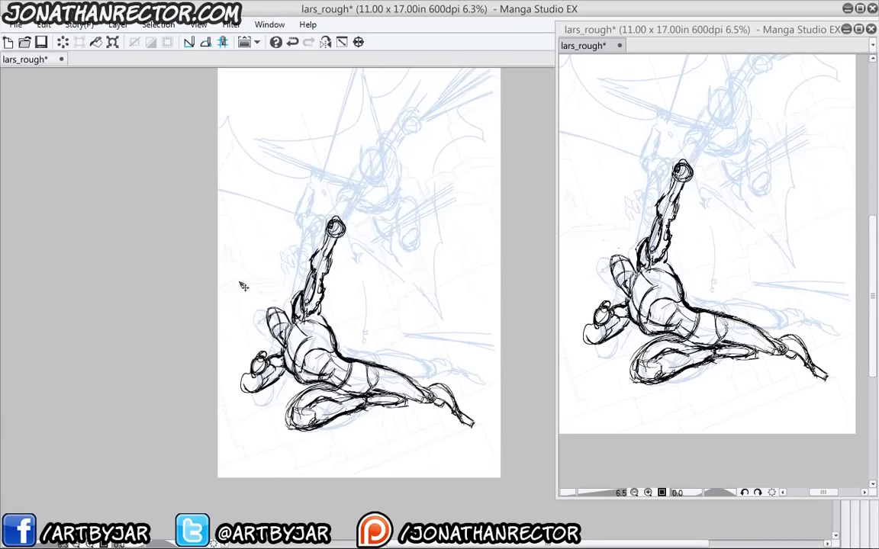
Move the floating full-page view lower, bring back the palettes, and show Layer 6 and the New Lines layer beneath it
{"action": "left_click_drag", "start_coordinate": [598, 34], "coordinate": [543, 65]}
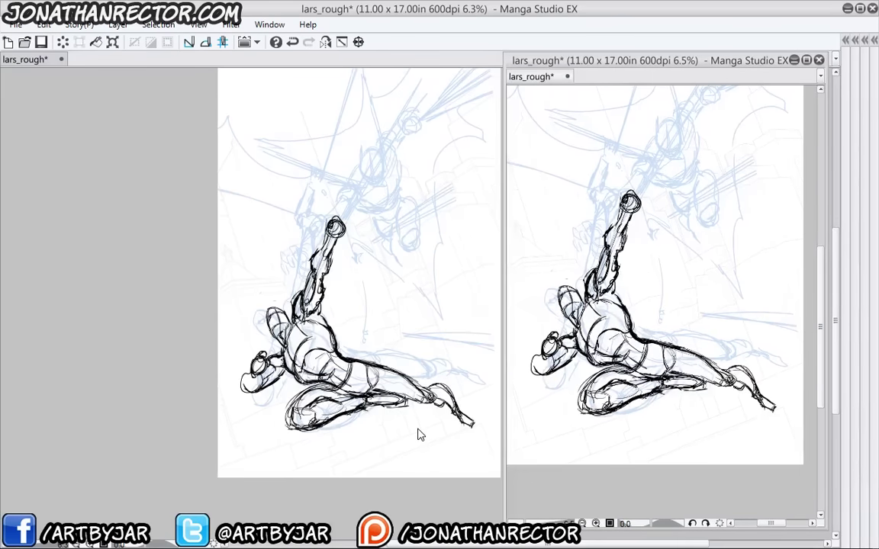
{"action": "left_click_drag", "start_coordinate": [607, 61], "coordinate": [582, 335]}
{"action": "key", "text": "Tab"}
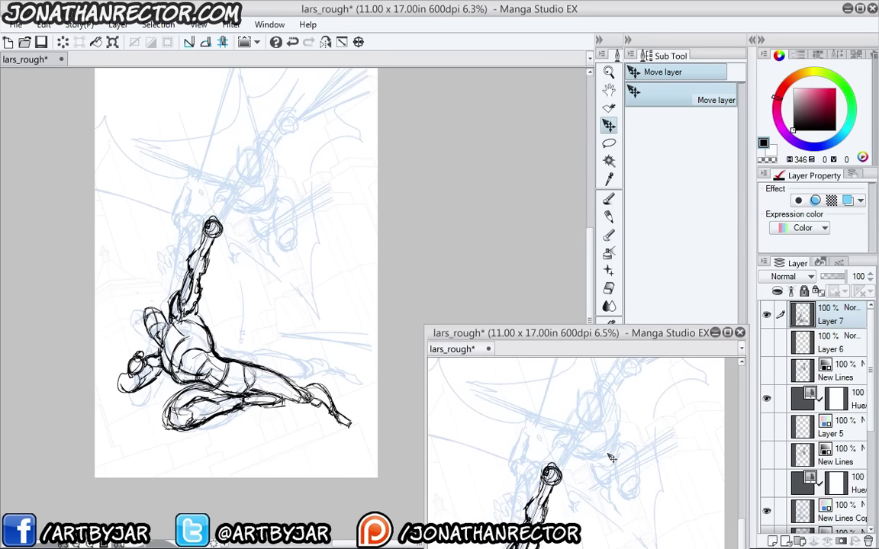
{"action": "left_click", "coordinate": [767, 342]}
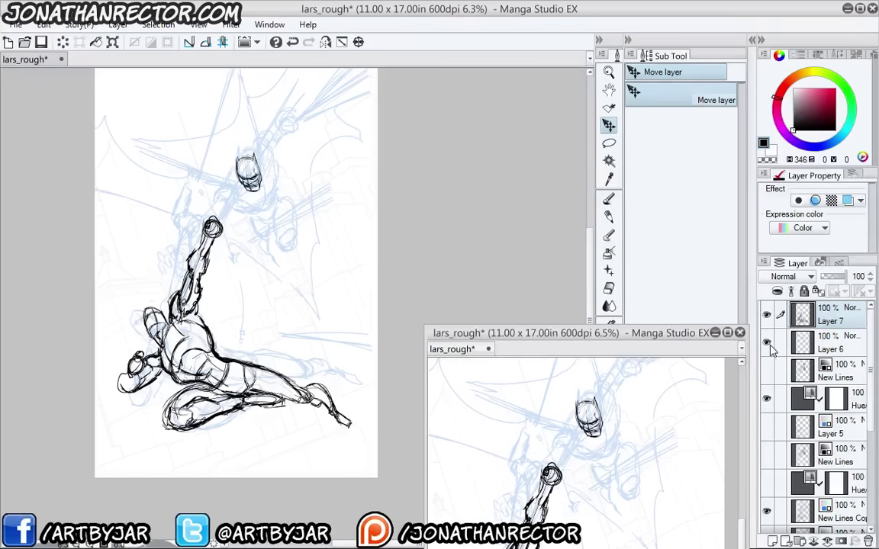
{"action": "left_click", "coordinate": [767, 370]}
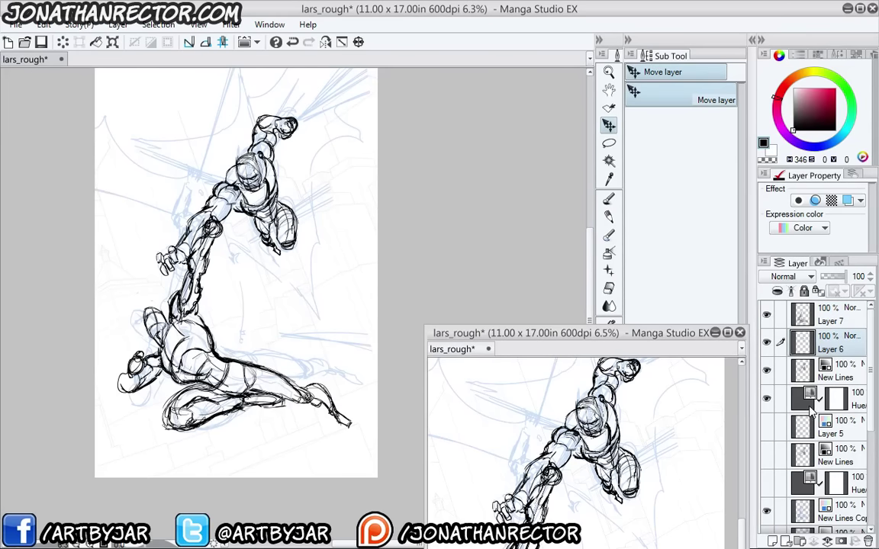
Merge Layer 6 into the New Lines layer below it and toggle the merged layer's visibility to check its contents
{"action": "key", "text": "ctrl+e"}
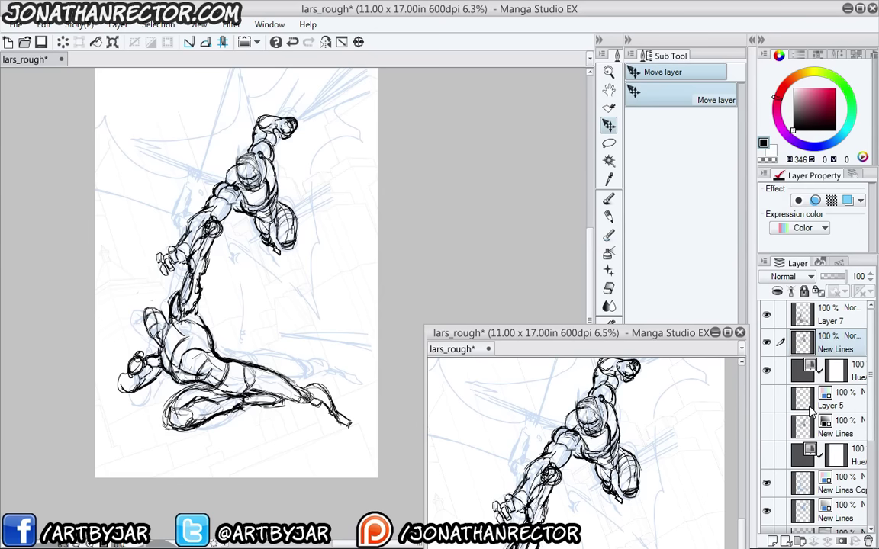
{"action": "left_click", "coordinate": [768, 343]}
{"action": "left_click", "coordinate": [768, 343]}
Transform the New Lines layer to nudge the upper figure slightly higher on the page
{"action": "key", "text": "ctrl+t"}
{"action": "key", "text": "Escape"}
{"action": "left_click_drag", "start_coordinate": [214, 290], "coordinate": [225, 300]}
{"action": "key", "text": "ctrl+t"}
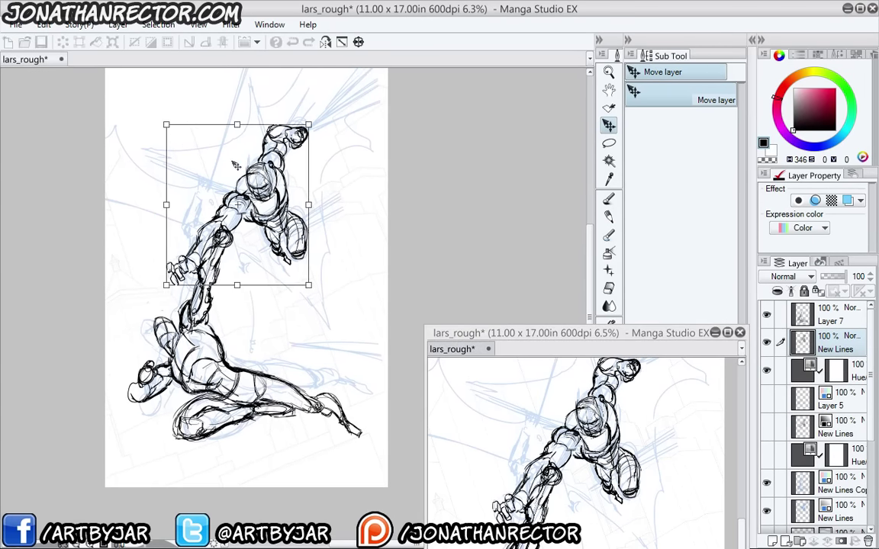
{"action": "left_click_drag", "start_coordinate": [256, 236], "coordinate": [256, 232]}
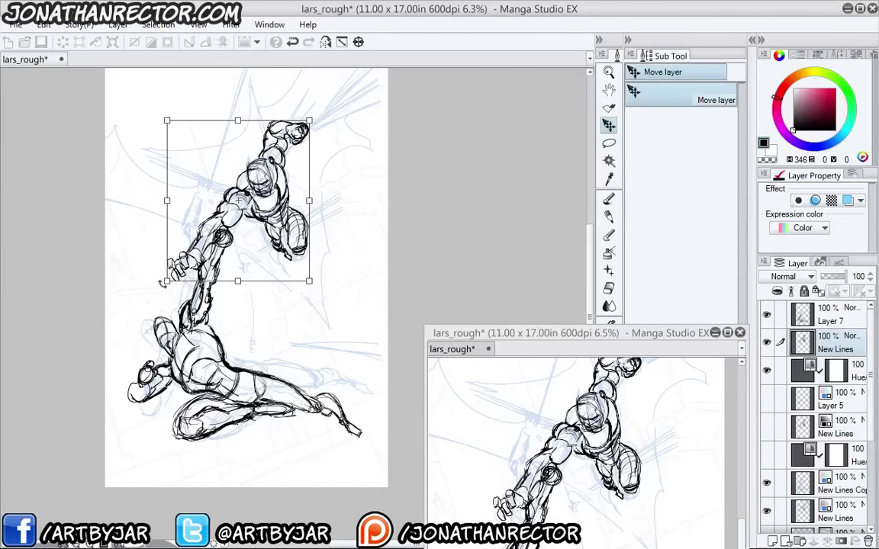
{"action": "key", "text": "Return"}
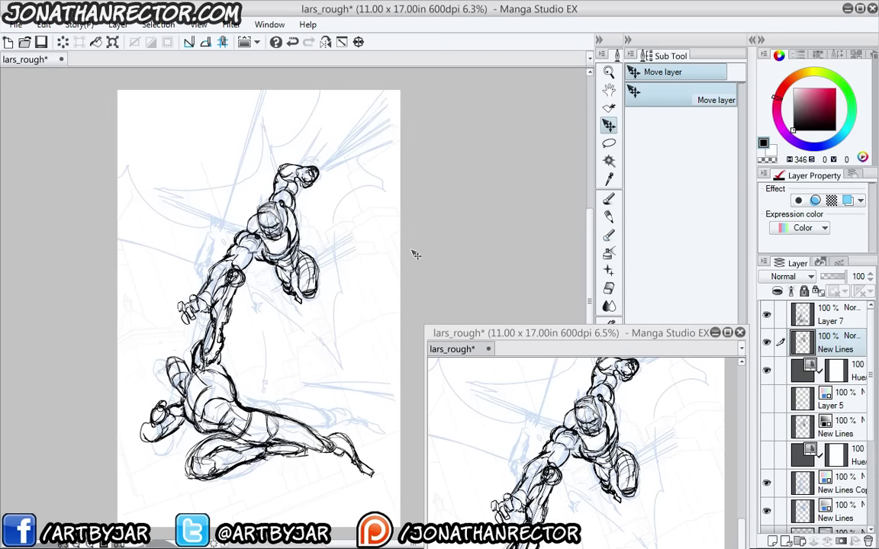
Select Layer 7 together with New Lines, then move both figures upward, rotate them slightly clockwise and stretch them vertically
{"action": "left_click", "coordinate": [780, 314]}
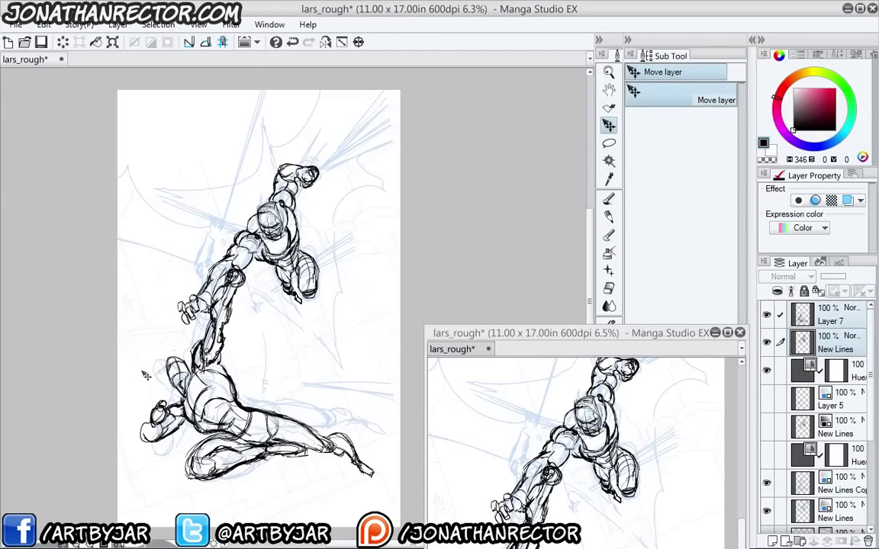
{"action": "left_click_drag", "start_coordinate": [145, 375], "coordinate": [143, 355]}
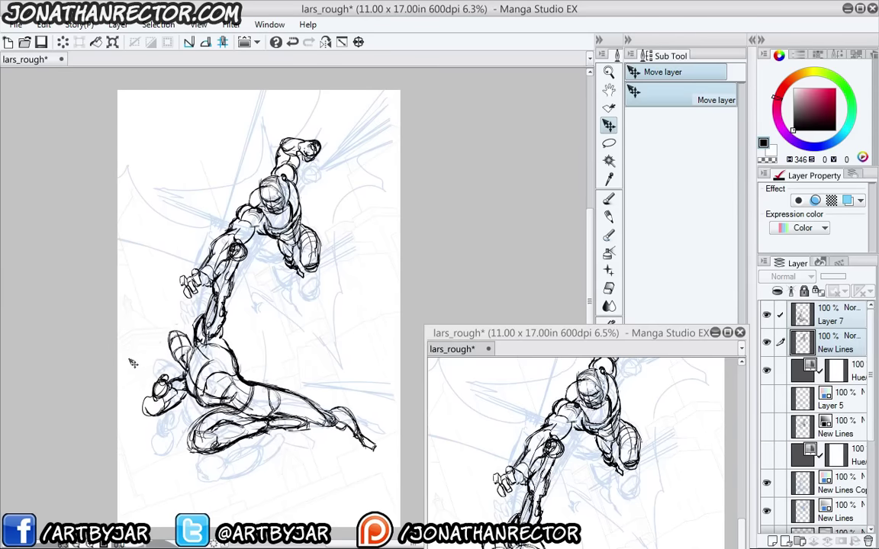
{"action": "key", "text": "ctrl+t"}
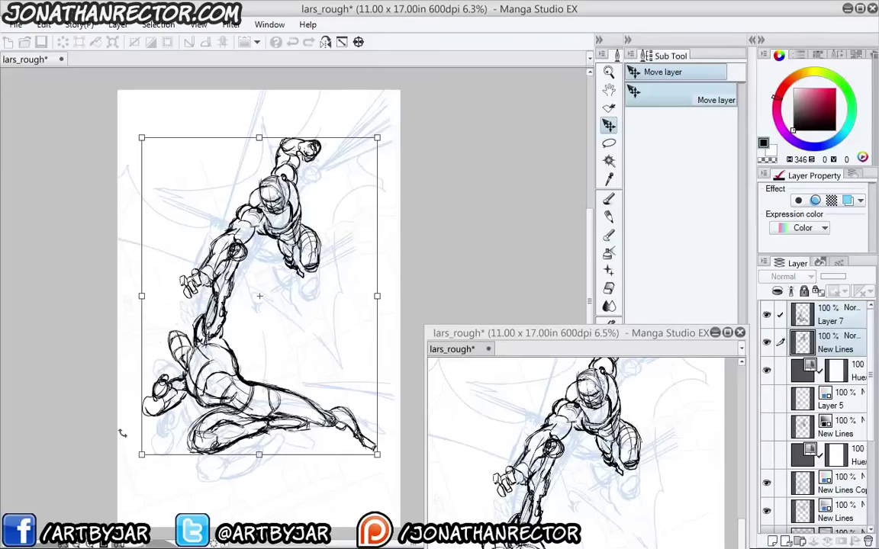
{"action": "mouse_move", "coordinate": [108, 428]}
{"action": "left_mouse_down"}
{"action": "mouse_move", "coordinate": [96, 437]}
{"action": "mouse_move", "coordinate": [162, 507]}
{"action": "mouse_move", "coordinate": [109, 468]}
{"action": "left_mouse_up"}
{"action": "left_click_drag", "start_coordinate": [237, 461], "coordinate": [238, 486]}
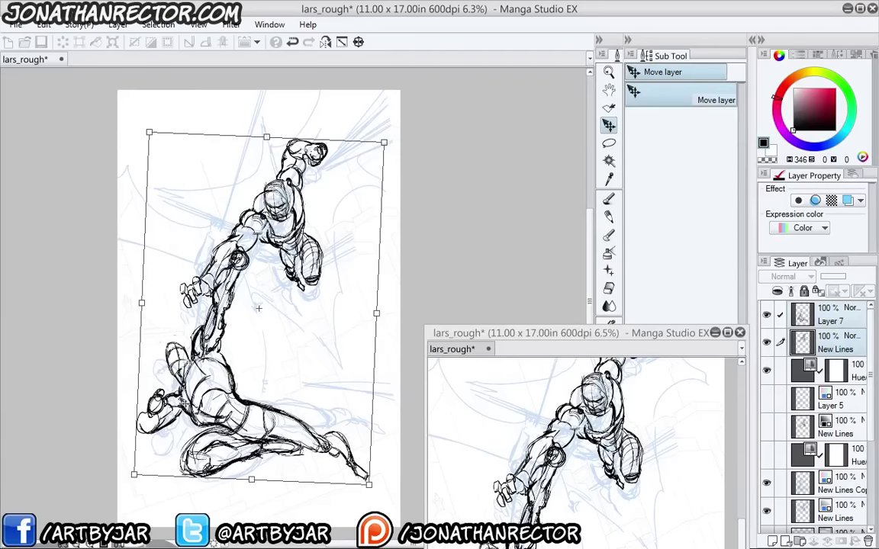
{"action": "left_click_drag", "start_coordinate": [183, 404], "coordinate": [184, 393]}
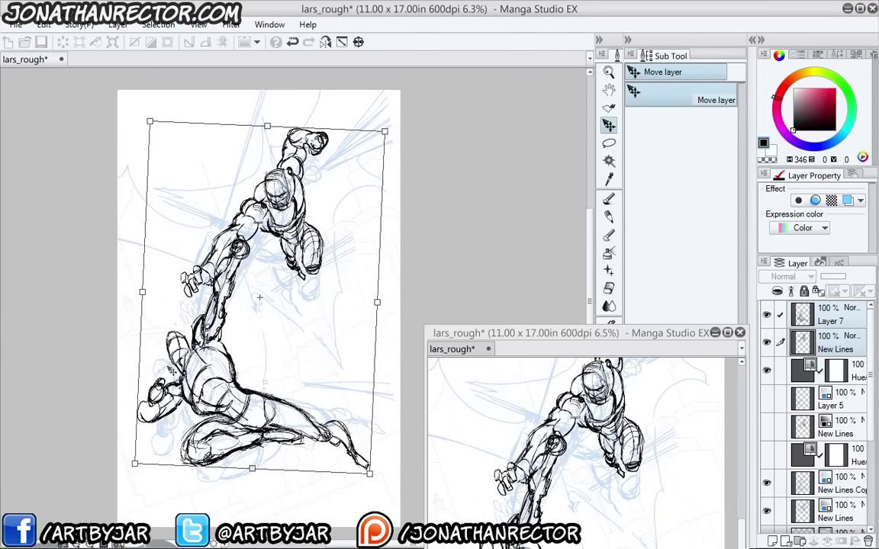
{"action": "left_click_drag", "start_coordinate": [252, 467], "coordinate": [251, 486]}
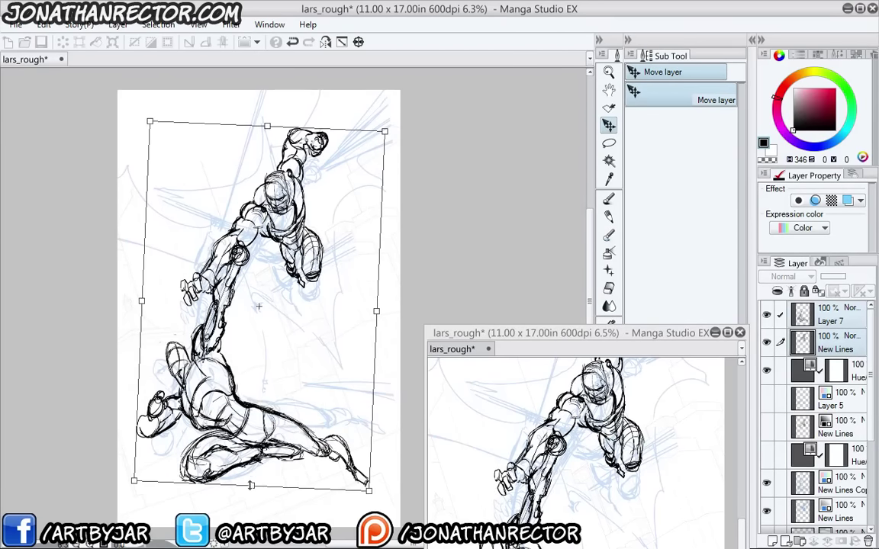
{"action": "left_click_drag", "start_coordinate": [185, 409], "coordinate": [186, 405]}
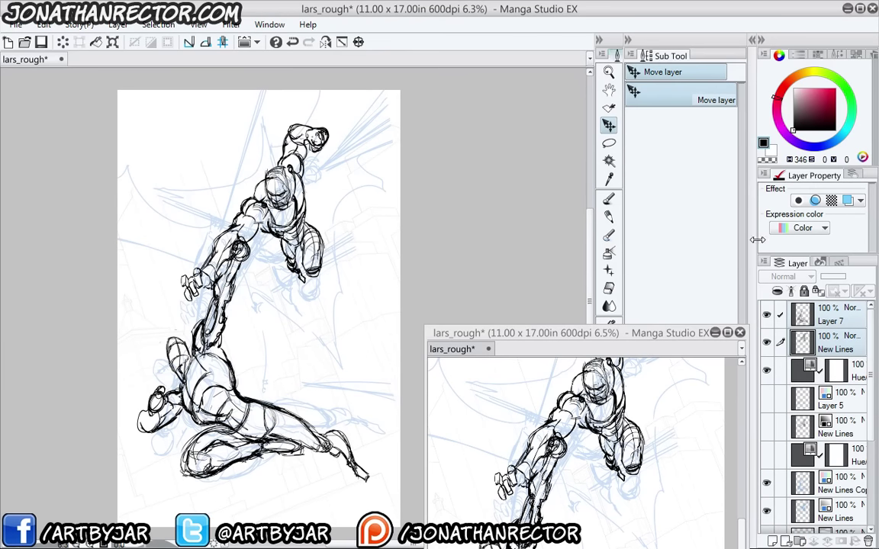
Add a new layer above Layer 7 and set the Jon-Inky 600dpi pen to bright red (H 346, S 100, V 100)
{"action": "left_click", "coordinate": [773, 541]}
{"action": "left_click_drag", "start_coordinate": [825, 343], "coordinate": [824, 309]}
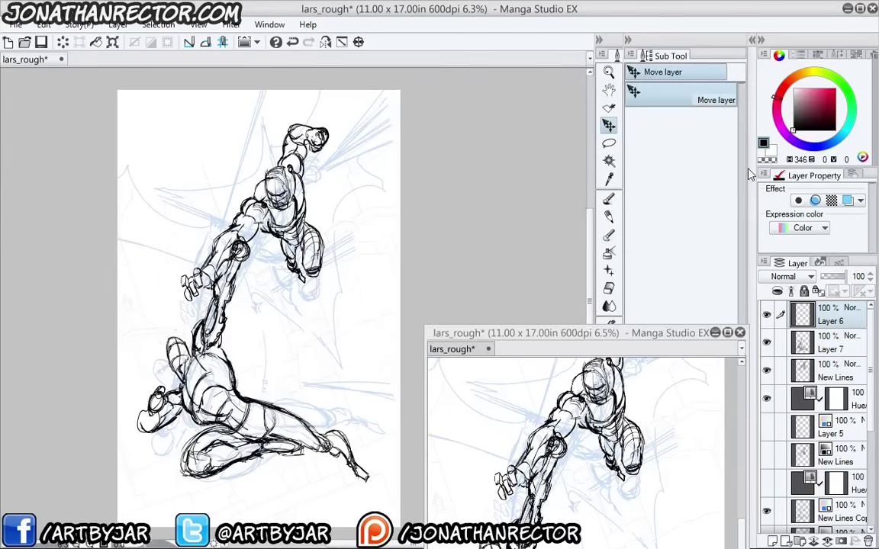
{"action": "key", "text": "p"}
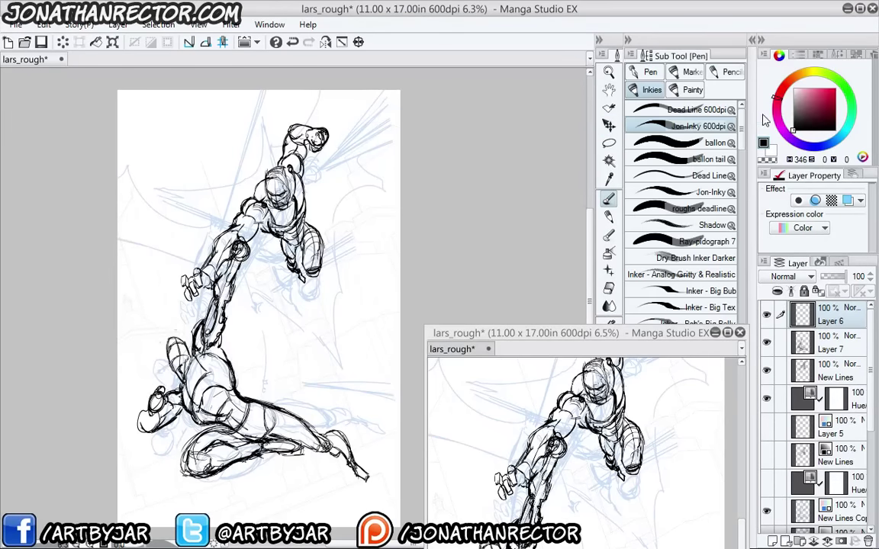
{"action": "left_click_drag", "start_coordinate": [829, 95], "coordinate": [841, 73]}
{"action": "left_click_drag", "start_coordinate": [239, 334], "coordinate": [246, 311]}
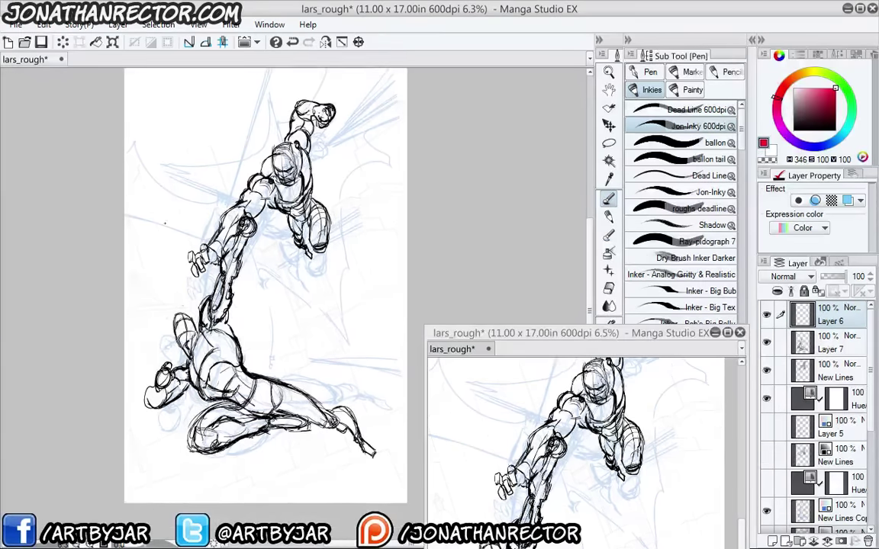
Hide the palettes, place the floating full-page view beside the canvas, and enlarge the upper figure's reaching hand to 25%
{"action": "key", "text": "Tab"}
{"action": "left_click_drag", "start_coordinate": [552, 333], "coordinate": [647, 95]}
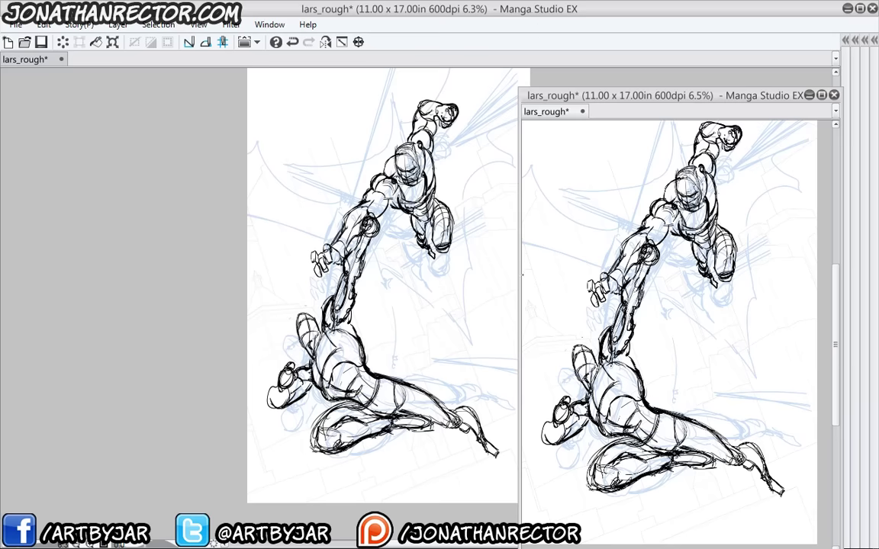
{"action": "left_click_drag", "start_coordinate": [306, 251], "coordinate": [214, 296]}
{"action": "scroll", "coordinate": [238, 328], "scroll_direction": "up", "scroll_amount": 2}
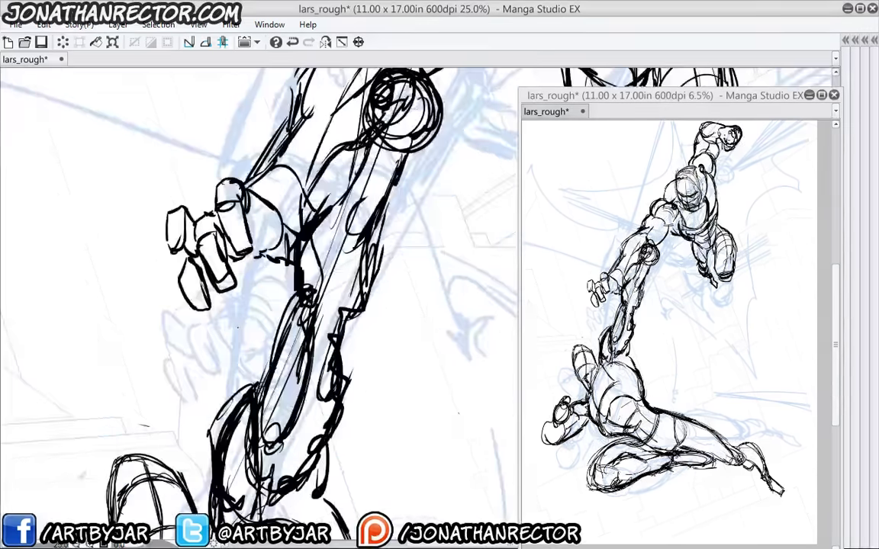
Sketch a notched, pointed collar in red around the lower figure's neck and jaw
{"action": "left_click_drag", "start_coordinate": [379, 284], "coordinate": [298, 457]}
{"action": "left_click_drag", "start_coordinate": [364, 206], "coordinate": [224, 473]}
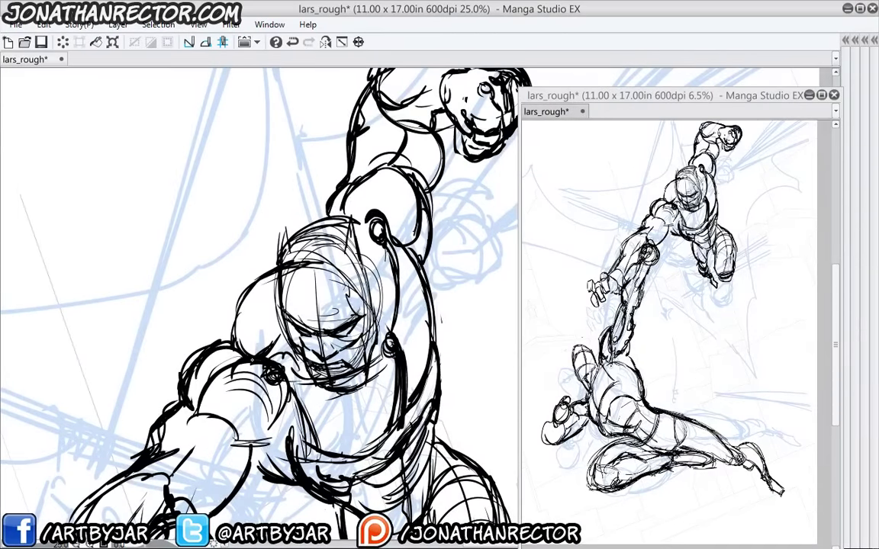
{"action": "left_click_drag", "start_coordinate": [279, 343], "coordinate": [333, 143]}
{"action": "left_click_drag", "start_coordinate": [202, 441], "coordinate": [334, 143]}
{"action": "left_click_drag", "start_coordinate": [189, 503], "coordinate": [298, 255]}
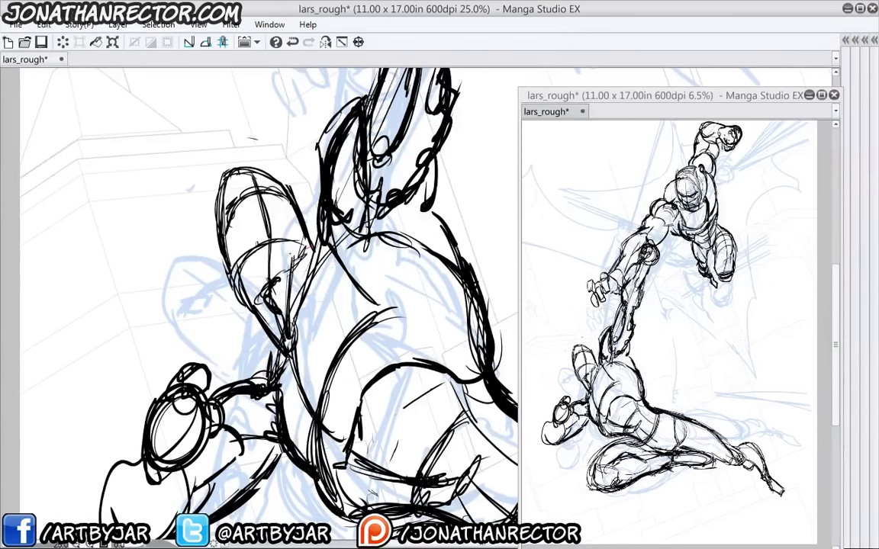
{"action": "mouse_move", "coordinate": [310, 246]}
{"action": "left_mouse_down"}
{"action": "mouse_move", "coordinate": [272, 257]}
{"action": "mouse_move", "coordinate": [273, 285]}
{"action": "mouse_move", "coordinate": [292, 283]}
{"action": "left_mouse_up"}
{"action": "mouse_move", "coordinate": [292, 282]}
{"action": "left_mouse_down"}
{"action": "mouse_move", "coordinate": [287, 324]}
{"action": "mouse_move", "coordinate": [232, 340]}
{"action": "mouse_move", "coordinate": [252, 356]}
{"action": "mouse_move", "coordinate": [262, 344]}
{"action": "mouse_move", "coordinate": [265, 296]}
{"action": "mouse_move", "coordinate": [289, 272]}
{"action": "mouse_move", "coordinate": [297, 284]}
{"action": "mouse_move", "coordinate": [311, 264]}
{"action": "mouse_move", "coordinate": [304, 283]}
{"action": "left_mouse_up"}
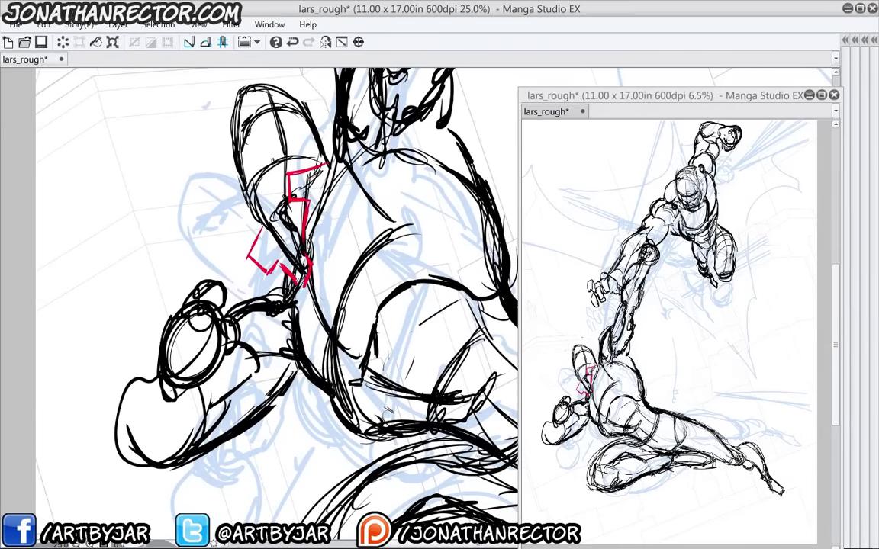
{"action": "left_click_drag", "start_coordinate": [325, 234], "coordinate": [285, 323]}
{"action": "left_click_drag", "start_coordinate": [295, 246], "coordinate": [267, 346]}
{"action": "mouse_move", "coordinate": [291, 250]}
{"action": "left_mouse_down"}
{"action": "mouse_move", "coordinate": [273, 329]}
{"action": "mouse_move", "coordinate": [263, 271]}
{"action": "mouse_move", "coordinate": [231, 207]}
{"action": "left_mouse_up"}
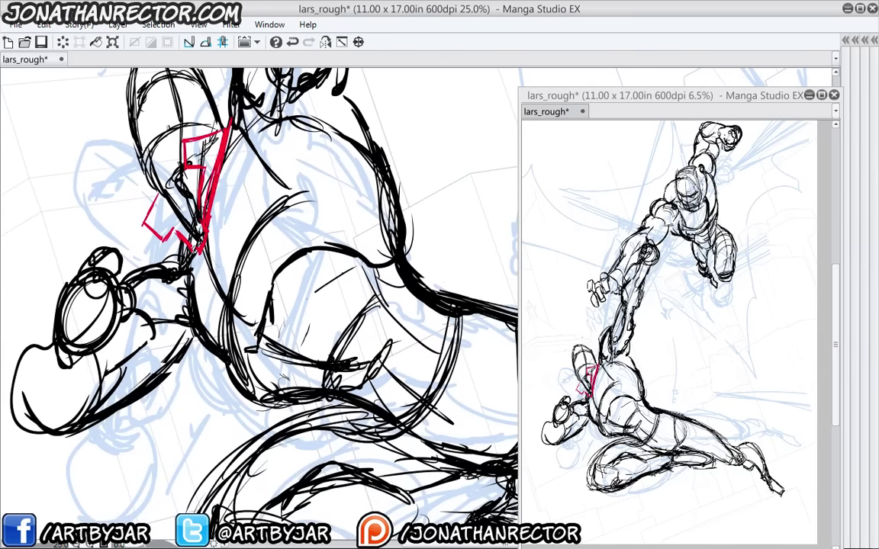
Sketch the garment's front edge in red down the lower figure's chest to the waist, using layered strokes
{"action": "mouse_move", "coordinate": [194, 255]}
{"action": "left_mouse_down"}
{"action": "mouse_move", "coordinate": [204, 343]}
{"action": "mouse_move", "coordinate": [225, 365]}
{"action": "left_mouse_up"}
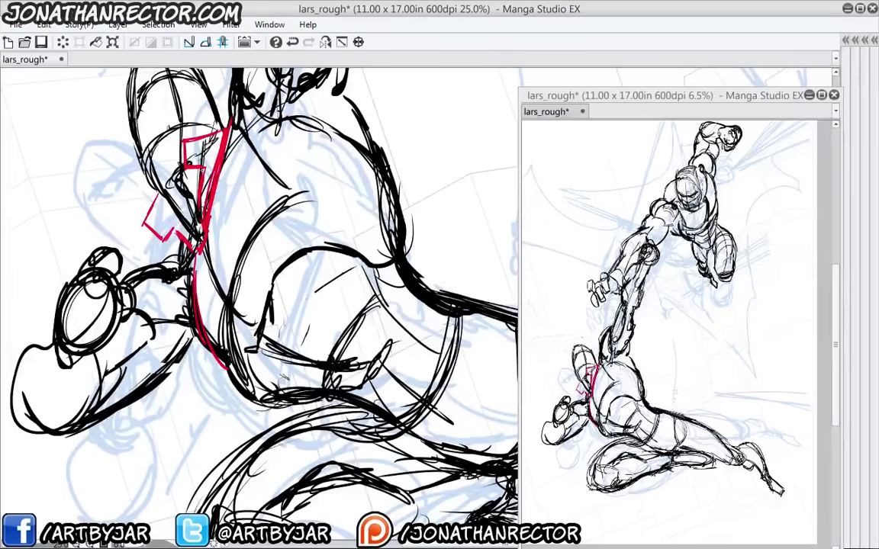
{"action": "left_click_drag", "start_coordinate": [193, 271], "coordinate": [190, 343]}
{"action": "left_click_drag", "start_coordinate": [190, 290], "coordinate": [187, 356]}
{"action": "left_click_drag", "start_coordinate": [186, 248], "coordinate": [182, 345]}
{"action": "left_click_drag", "start_coordinate": [184, 276], "coordinate": [186, 355]}
{"action": "mouse_move", "coordinate": [185, 321]}
{"action": "left_mouse_down"}
{"action": "mouse_move", "coordinate": [201, 366]}
{"action": "mouse_move", "coordinate": [243, 390]}
{"action": "mouse_move", "coordinate": [219, 375]}
{"action": "left_mouse_up"}
{"action": "mouse_move", "coordinate": [185, 253]}
{"action": "left_mouse_down"}
{"action": "mouse_move", "coordinate": [182, 305]}
{"action": "mouse_move", "coordinate": [188, 282]}
{"action": "left_mouse_up"}
{"action": "left_click_drag", "start_coordinate": [223, 378], "coordinate": [239, 385]}
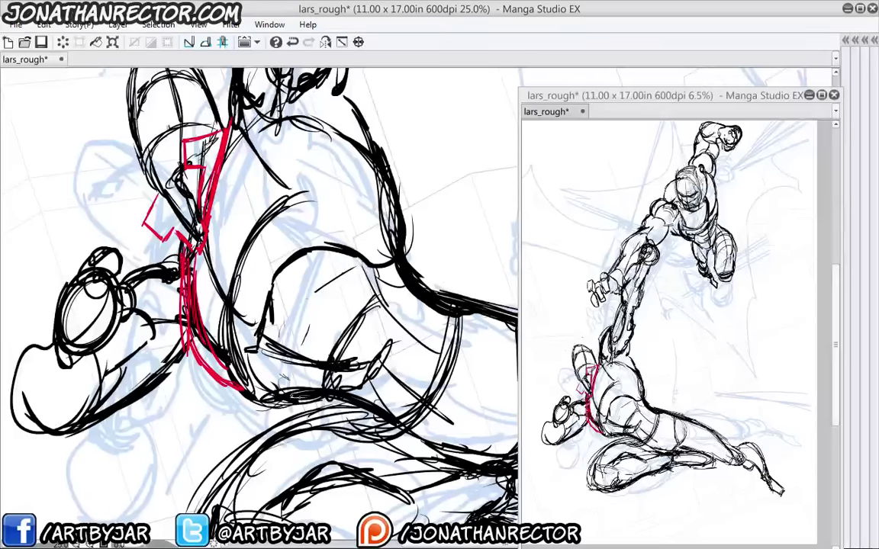
{"action": "left_click_drag", "start_coordinate": [291, 396], "coordinate": [327, 399]}
{"action": "left_click_drag", "start_coordinate": [298, 396], "coordinate": [336, 397]}
Draw a flaring flap in red across the lower figure's torso, with a pointed tip and a curved edge returning to the back
{"action": "left_click_drag", "start_coordinate": [248, 151], "coordinate": [214, 238]}
{"action": "left_click_drag", "start_coordinate": [253, 269], "coordinate": [208, 273]}
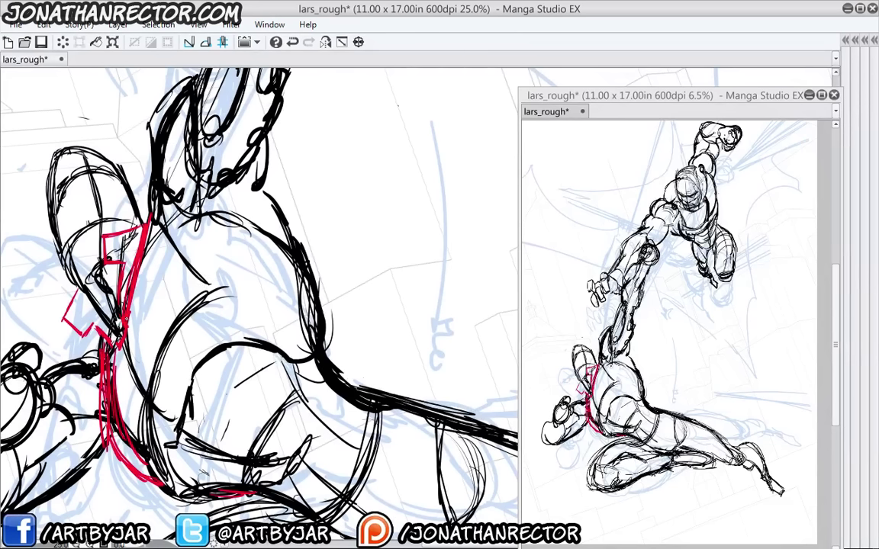
{"action": "mouse_move", "coordinate": [118, 320]}
{"action": "left_mouse_down"}
{"action": "mouse_move", "coordinate": [336, 220]}
{"action": "mouse_move", "coordinate": [425, 268]}
{"action": "left_mouse_up"}
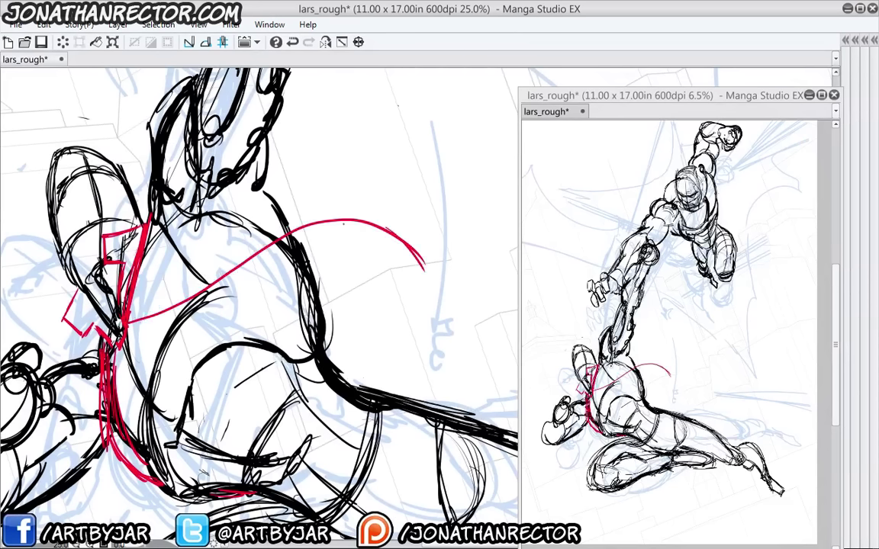
{"action": "mouse_move", "coordinate": [133, 302]}
{"action": "left_mouse_down"}
{"action": "mouse_move", "coordinate": [178, 294]}
{"action": "mouse_move", "coordinate": [307, 228]}
{"action": "mouse_move", "coordinate": [340, 222]}
{"action": "mouse_move", "coordinate": [371, 236]}
{"action": "mouse_move", "coordinate": [407, 278]}
{"action": "left_mouse_up"}
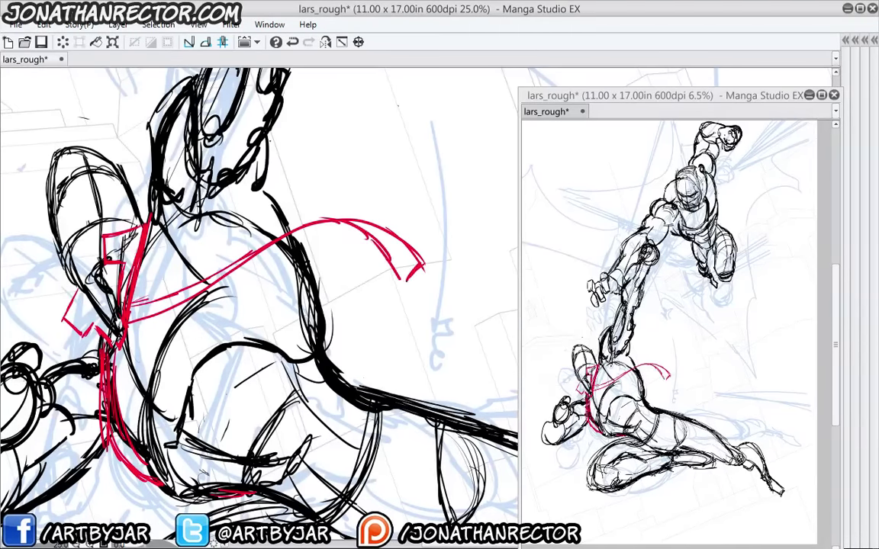
{"action": "left_click_drag", "start_coordinate": [229, 261], "coordinate": [235, 345]}
{"action": "left_click_drag", "start_coordinate": [417, 326], "coordinate": [422, 354]}
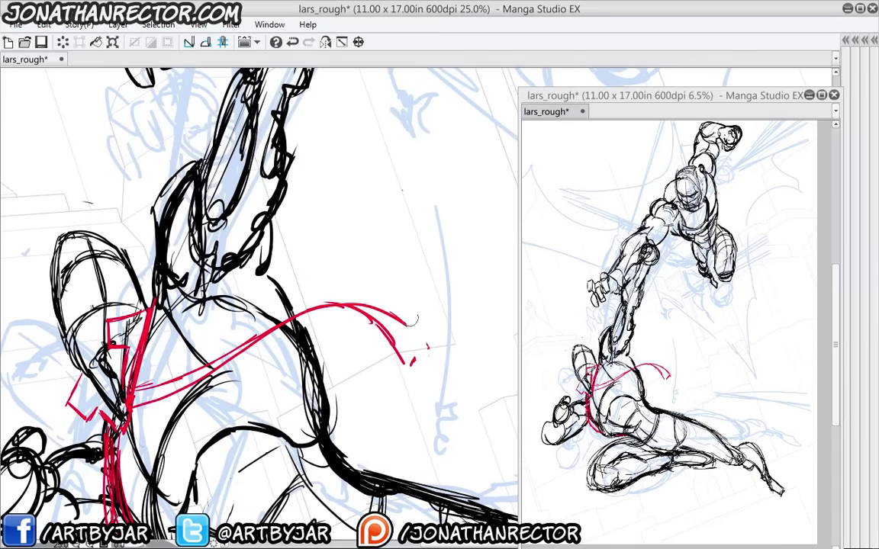
{"action": "key", "text": "ctrl+z"}
{"action": "left_click_drag", "start_coordinate": [396, 320], "coordinate": [405, 362]}
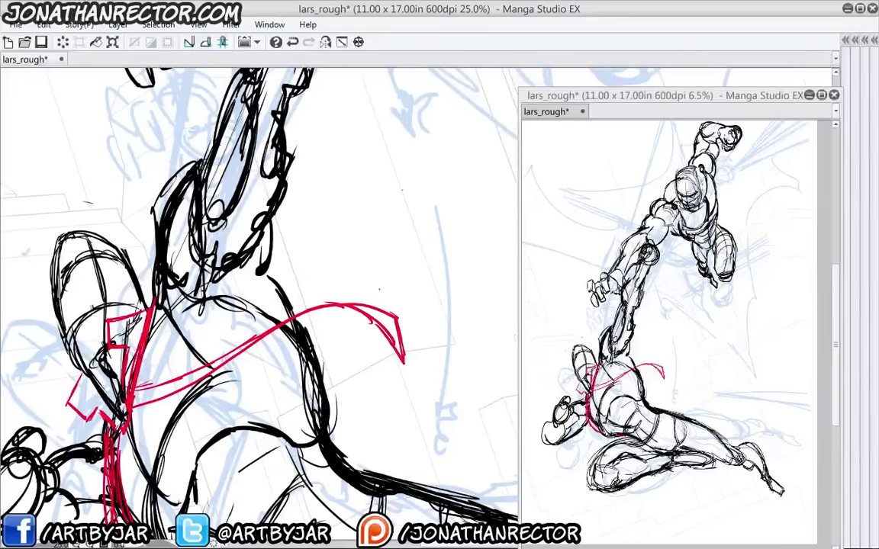
{"action": "left_click_drag", "start_coordinate": [387, 300], "coordinate": [392, 314]}
{"action": "left_click_drag", "start_coordinate": [234, 382], "coordinate": [215, 292]}
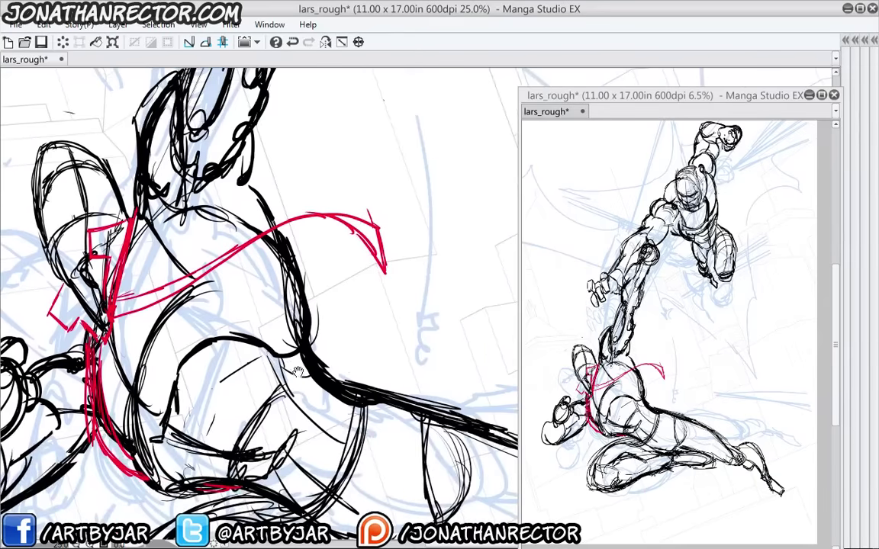
{"action": "mouse_move", "coordinate": [372, 250]}
{"action": "left_mouse_down"}
{"action": "mouse_move", "coordinate": [317, 288]}
{"action": "mouse_move", "coordinate": [310, 389]}
{"action": "left_mouse_up"}
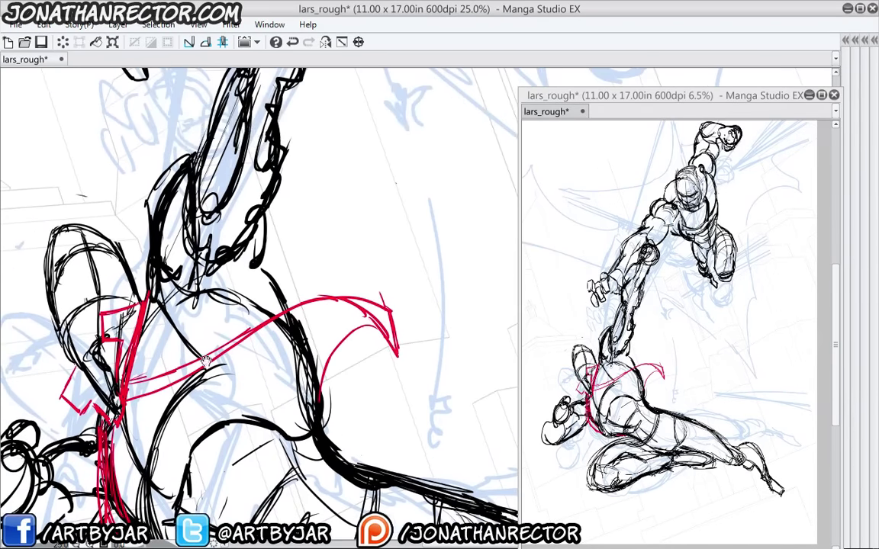
Sketch the shoulder edge and fabric folds in red around the base of the lower figure's raised arm and neck
{"action": "left_click_drag", "start_coordinate": [169, 353], "coordinate": [177, 373]}
{"action": "left_click_drag", "start_coordinate": [179, 238], "coordinate": [210, 271]}
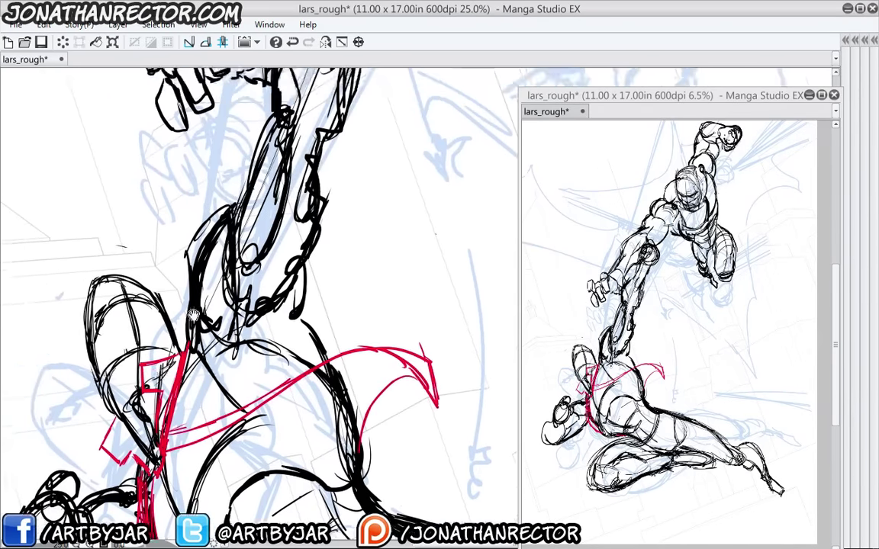
{"action": "mouse_move", "coordinate": [219, 214]}
{"action": "left_mouse_down"}
{"action": "mouse_move", "coordinate": [188, 245]}
{"action": "mouse_move", "coordinate": [182, 392]}
{"action": "left_mouse_up"}
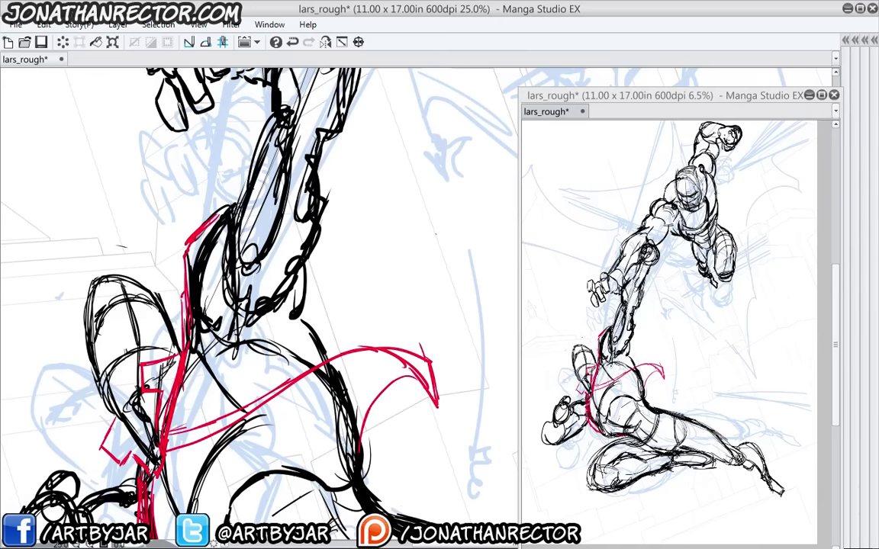
{"action": "mouse_move", "coordinate": [389, 347]}
{"action": "left_mouse_down"}
{"action": "mouse_move", "coordinate": [339, 346]}
{"action": "mouse_move", "coordinate": [224, 371]}
{"action": "left_mouse_up"}
{"action": "mouse_move", "coordinate": [227, 363]}
{"action": "left_mouse_down"}
{"action": "mouse_move", "coordinate": [206, 343]}
{"action": "mouse_move", "coordinate": [229, 359]}
{"action": "left_mouse_up"}
{"action": "left_click_drag", "start_coordinate": [265, 356], "coordinate": [235, 356]}
{"action": "left_click_drag", "start_coordinate": [301, 345], "coordinate": [264, 354]}
{"action": "mouse_move", "coordinate": [215, 319]}
{"action": "left_mouse_down"}
{"action": "mouse_move", "coordinate": [283, 355]}
{"action": "mouse_move", "coordinate": [318, 348]}
{"action": "left_mouse_up"}
{"action": "left_click_drag", "start_coordinate": [278, 326], "coordinate": [326, 347]}
{"action": "left_click_drag", "start_coordinate": [279, 318], "coordinate": [354, 345]}
{"action": "left_click_drag", "start_coordinate": [190, 292], "coordinate": [200, 223]}
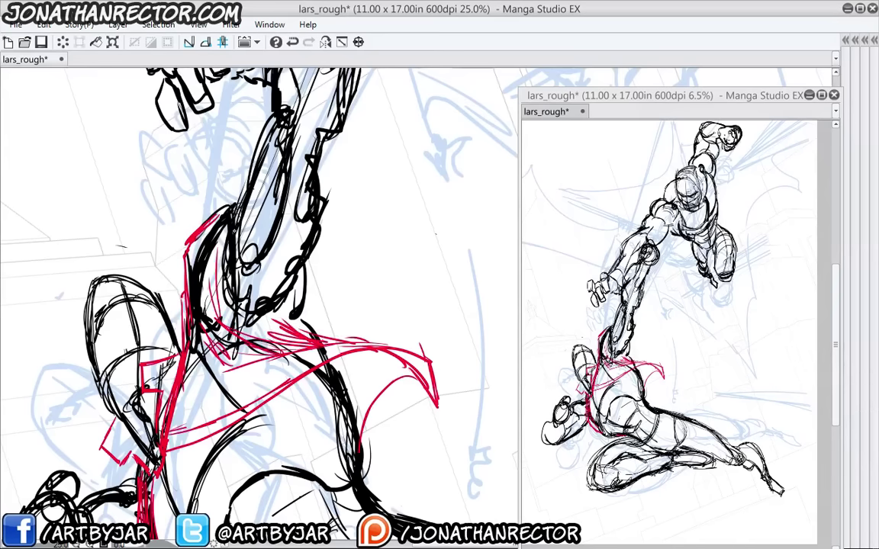
{"action": "left_click_drag", "start_coordinate": [307, 304], "coordinate": [321, 330]}
{"action": "mouse_move", "coordinate": [186, 338]}
{"action": "left_mouse_down"}
{"action": "mouse_move", "coordinate": [226, 294]}
{"action": "mouse_move", "coordinate": [205, 299]}
{"action": "mouse_move", "coordinate": [202, 318]}
{"action": "left_mouse_up"}
{"action": "left_click_drag", "start_coordinate": [209, 302], "coordinate": [194, 334]}
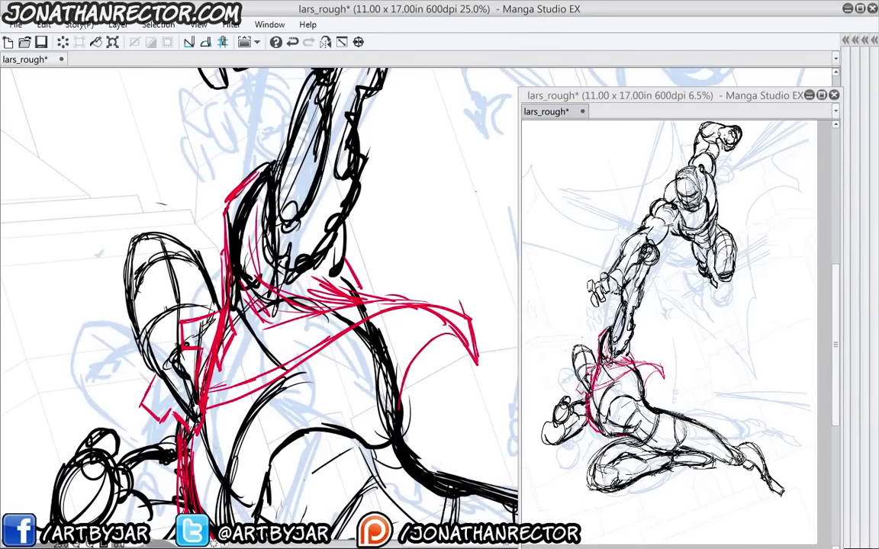
Sketch sleeve folds and a pointed cuff in red on the lower figure's bent arm
{"action": "mouse_move", "coordinate": [180, 441]}
{"action": "left_mouse_down"}
{"action": "mouse_move", "coordinate": [229, 291]}
{"action": "mouse_move", "coordinate": [254, 250]}
{"action": "left_mouse_up"}
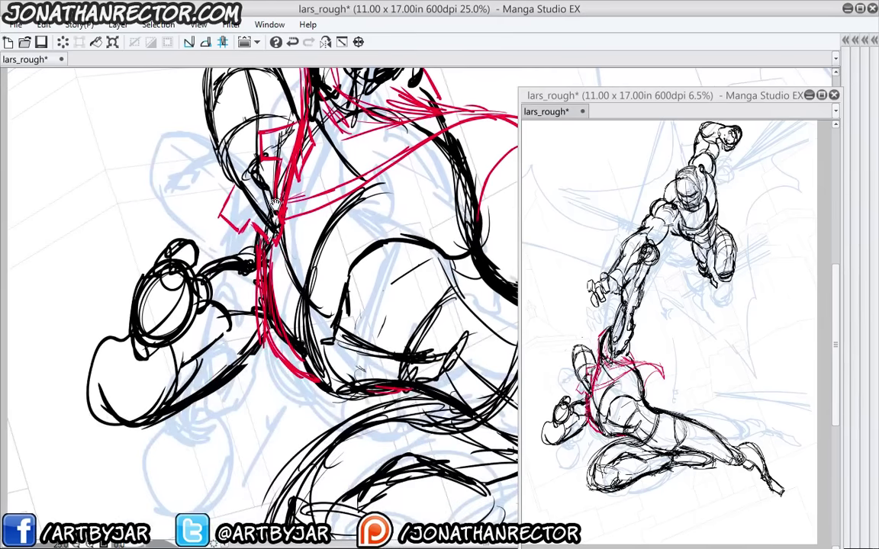
{"action": "left_click_drag", "start_coordinate": [157, 280], "coordinate": [271, 238]}
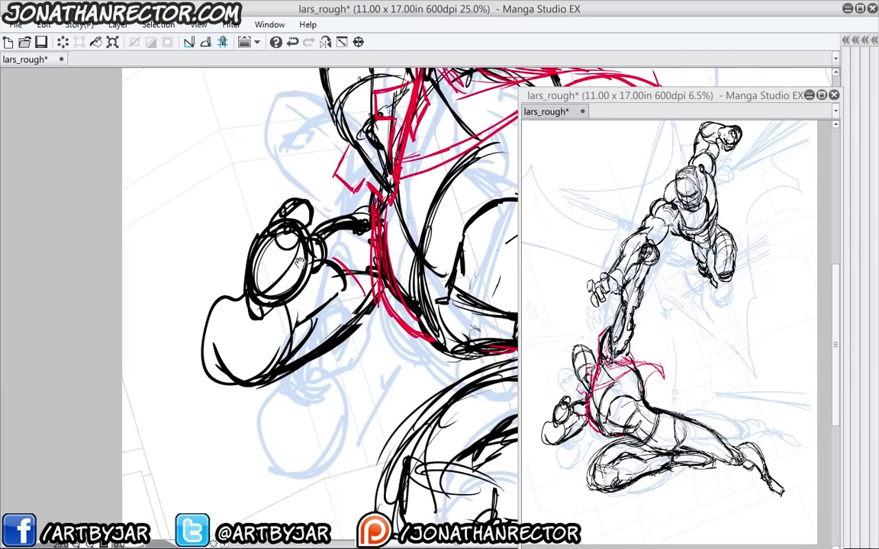
{"action": "mouse_move", "coordinate": [220, 284]}
{"action": "left_mouse_down"}
{"action": "mouse_move", "coordinate": [243, 293]}
{"action": "mouse_move", "coordinate": [254, 350]}
{"action": "left_mouse_up"}
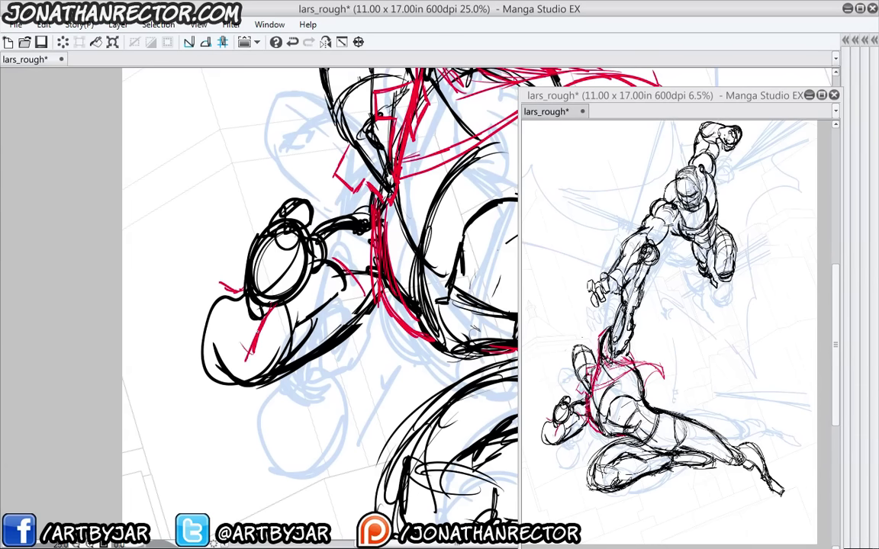
{"action": "left_click_drag", "start_coordinate": [271, 311], "coordinate": [234, 361]}
{"action": "left_click_drag", "start_coordinate": [236, 320], "coordinate": [234, 357]}
{"action": "left_click_drag", "start_coordinate": [232, 293], "coordinate": [234, 363]}
{"action": "mouse_move", "coordinate": [233, 276]}
{"action": "left_mouse_down"}
{"action": "mouse_move", "coordinate": [235, 362]}
{"action": "mouse_move", "coordinate": [244, 280]}
{"action": "mouse_move", "coordinate": [258, 325]}
{"action": "mouse_move", "coordinate": [248, 342]}
{"action": "left_mouse_up"}
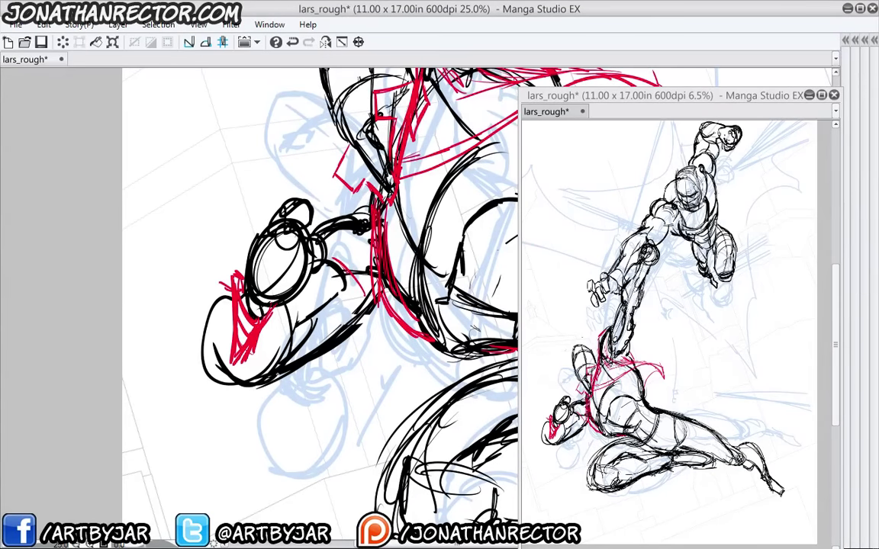
{"action": "left_click_drag", "start_coordinate": [295, 366], "coordinate": [258, 396]}
{"action": "mouse_move", "coordinate": [284, 377]}
{"action": "left_mouse_down"}
{"action": "mouse_move", "coordinate": [258, 394]}
{"action": "mouse_move", "coordinate": [217, 383]}
{"action": "left_mouse_up"}
Thicken the outer elbow contour of the lower figure's raised arm in red and add a curved crease across the elbow
{"action": "mouse_move", "coordinate": [366, 130]}
{"action": "left_mouse_down"}
{"action": "mouse_move", "coordinate": [338, 161]}
{"action": "mouse_move", "coordinate": [159, 464]}
{"action": "mouse_move", "coordinate": [149, 496]}
{"action": "left_mouse_up"}
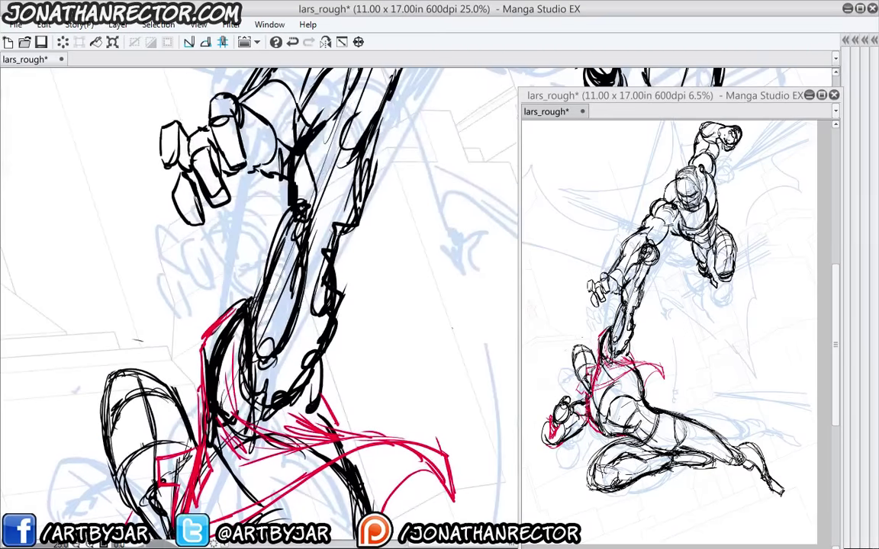
{"action": "left_click_drag", "start_coordinate": [342, 236], "coordinate": [348, 294]}
{"action": "left_click_drag", "start_coordinate": [351, 234], "coordinate": [342, 313]}
{"action": "mouse_move", "coordinate": [355, 268]}
{"action": "left_mouse_down"}
{"action": "mouse_move", "coordinate": [330, 313]}
{"action": "mouse_move", "coordinate": [354, 389]}
{"action": "left_mouse_up"}
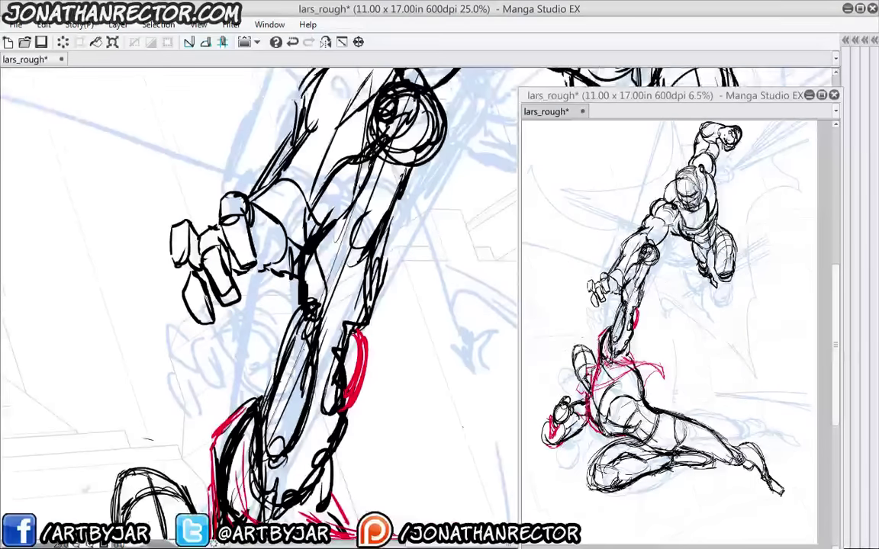
{"action": "mouse_move", "coordinate": [260, 296]}
{"action": "left_mouse_down"}
{"action": "mouse_move", "coordinate": [272, 263]}
{"action": "mouse_move", "coordinate": [280, 306]}
{"action": "left_mouse_up"}
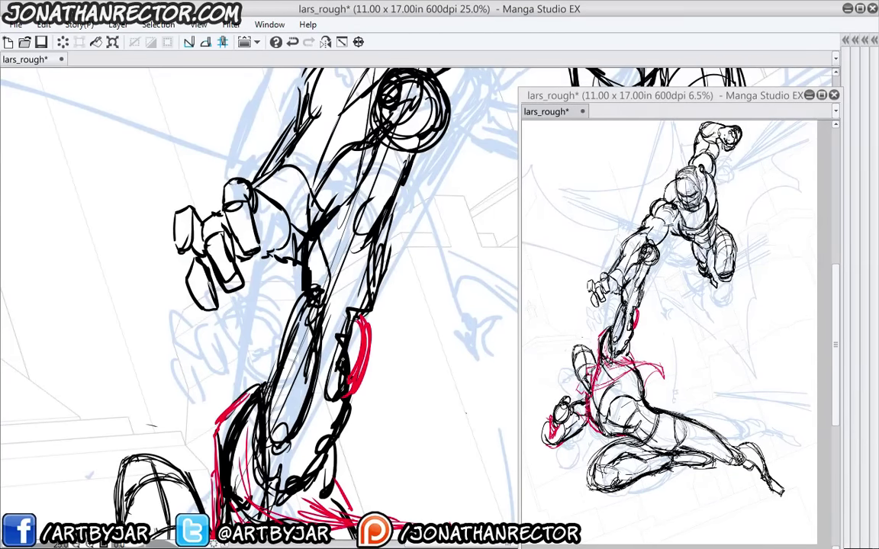
{"action": "mouse_move", "coordinate": [308, 310]}
{"action": "left_mouse_down"}
{"action": "mouse_move", "coordinate": [297, 320]}
{"action": "mouse_move", "coordinate": [333, 326]}
{"action": "left_mouse_up"}
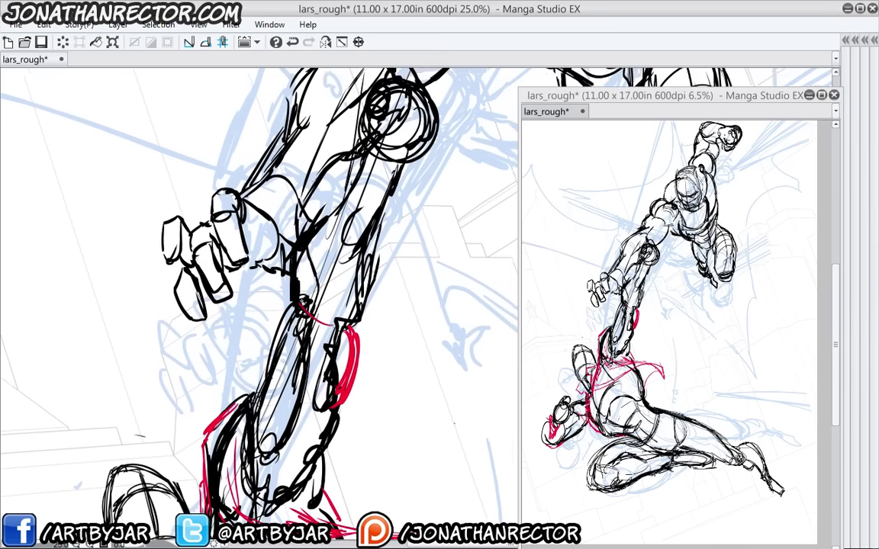
{"action": "mouse_move", "coordinate": [294, 289]}
{"action": "left_mouse_down"}
{"action": "mouse_move", "coordinate": [315, 322]}
{"action": "mouse_move", "coordinate": [288, 283]}
{"action": "left_mouse_up"}
{"action": "left_click_drag", "start_coordinate": [289, 224], "coordinate": [272, 340]}
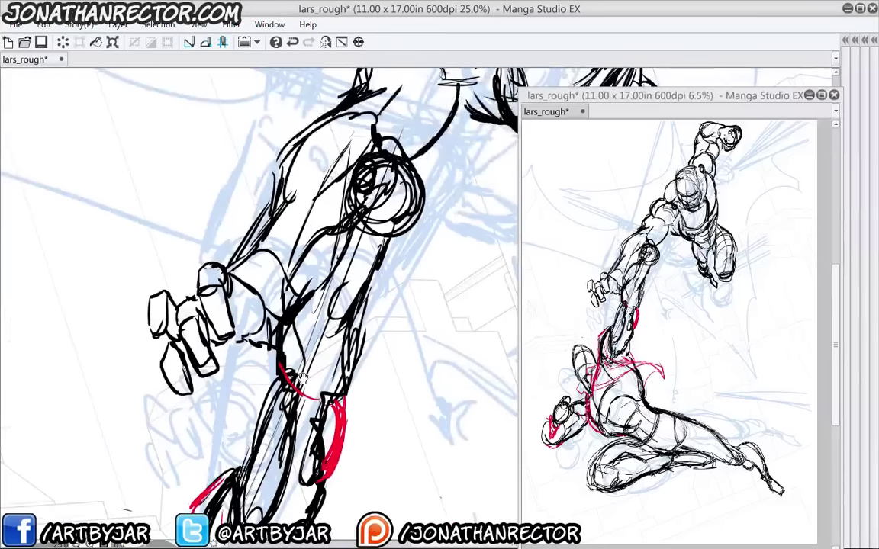
Draw a tapered red cuff with curved bands on the raised arm's wrist, just below the fist
{"action": "left_click_drag", "start_coordinate": [353, 222], "coordinate": [349, 312]}
{"action": "left_click_drag", "start_coordinate": [397, 238], "coordinate": [361, 305]}
{"action": "left_click_drag", "start_coordinate": [396, 240], "coordinate": [360, 311]}
{"action": "mouse_move", "coordinate": [380, 275]}
{"action": "left_mouse_down"}
{"action": "mouse_move", "coordinate": [364, 297]}
{"action": "mouse_move", "coordinate": [349, 301]}
{"action": "mouse_move", "coordinate": [350, 288]}
{"action": "left_mouse_up"}
{"action": "mouse_move", "coordinate": [381, 258]}
{"action": "left_mouse_down"}
{"action": "mouse_move", "coordinate": [350, 269]}
{"action": "mouse_move", "coordinate": [351, 255]}
{"action": "mouse_move", "coordinate": [390, 235]}
{"action": "mouse_move", "coordinate": [333, 254]}
{"action": "mouse_move", "coordinate": [307, 292]}
{"action": "left_mouse_up"}
{"action": "left_click_drag", "start_coordinate": [321, 269], "coordinate": [301, 301]}
{"action": "left_click_drag", "start_coordinate": [284, 350], "coordinate": [291, 290]}
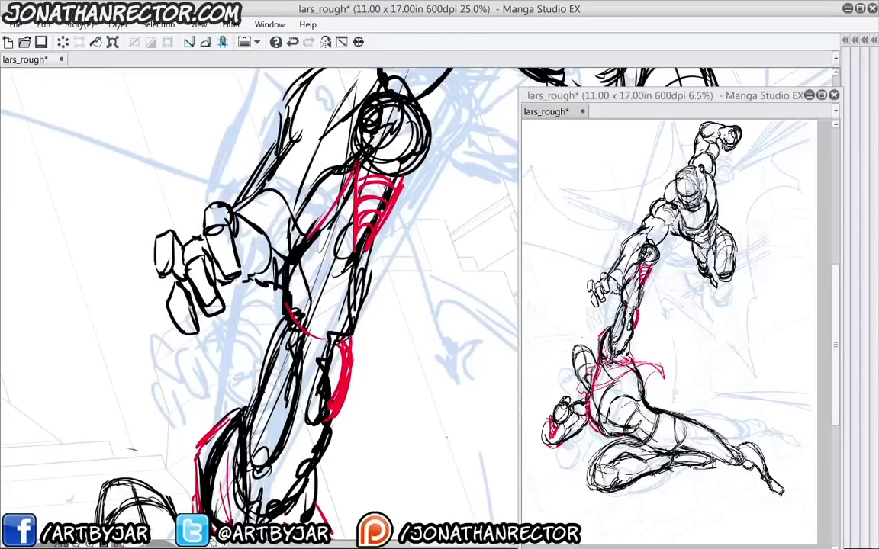
Outline the raised arm's sleeve in red along the forearm and upper arm, adding folds at the elbow
{"action": "left_click_drag", "start_coordinate": [401, 191], "coordinate": [370, 283]}
{"action": "left_click_drag", "start_coordinate": [370, 279], "coordinate": [353, 338]}
{"action": "left_click_drag", "start_coordinate": [305, 320], "coordinate": [354, 268]}
{"action": "left_click_drag", "start_coordinate": [351, 193], "coordinate": [321, 259]}
{"action": "mouse_move", "coordinate": [321, 251]}
{"action": "left_mouse_down"}
{"action": "mouse_move", "coordinate": [331, 296]}
{"action": "mouse_move", "coordinate": [337, 279]}
{"action": "mouse_move", "coordinate": [384, 273]}
{"action": "left_mouse_up"}
{"action": "mouse_move", "coordinate": [328, 242]}
{"action": "left_mouse_down"}
{"action": "mouse_move", "coordinate": [379, 279]}
{"action": "mouse_move", "coordinate": [367, 293]}
{"action": "left_mouse_up"}
{"action": "left_click_drag", "start_coordinate": [317, 289], "coordinate": [328, 188]}
Outline the underside of the raised upper arm in red down into the armpit
{"action": "left_click_drag", "start_coordinate": [335, 163], "coordinate": [304, 261]}
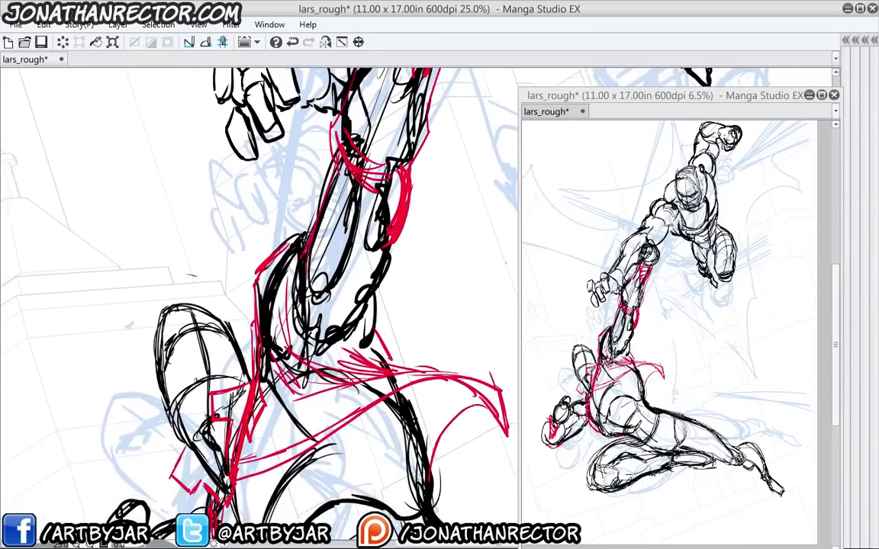
{"action": "left_click_drag", "start_coordinate": [385, 246], "coordinate": [345, 345]}
{"action": "left_click_drag", "start_coordinate": [375, 310], "coordinate": [325, 364]}
{"action": "left_click_drag", "start_coordinate": [298, 330], "coordinate": [355, 348]}
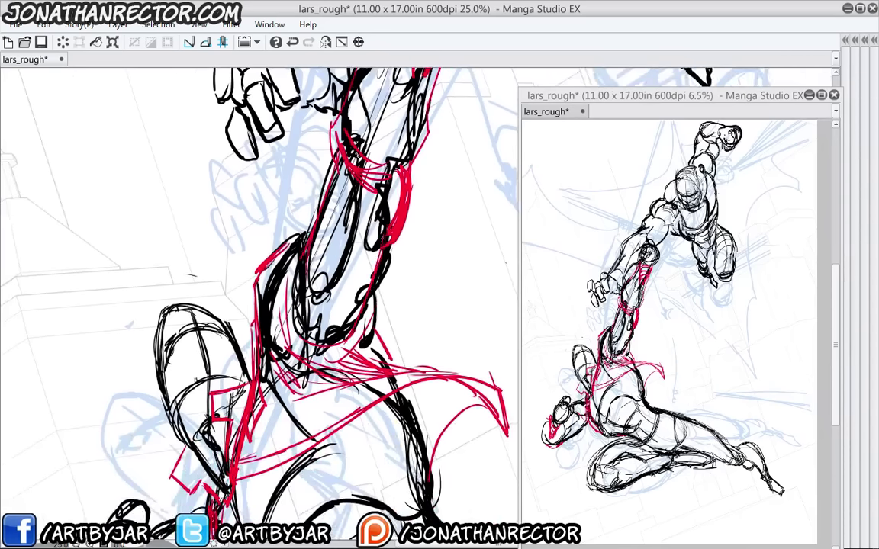
Sketch the lower figure's eyes, nose, mouth and cheek contours in red on the head
{"action": "left_click_drag", "start_coordinate": [216, 355], "coordinate": [285, 273]}
{"action": "mouse_move", "coordinate": [256, 232]}
{"action": "left_mouse_down"}
{"action": "mouse_move", "coordinate": [261, 226]}
{"action": "mouse_move", "coordinate": [262, 243]}
{"action": "left_mouse_up"}
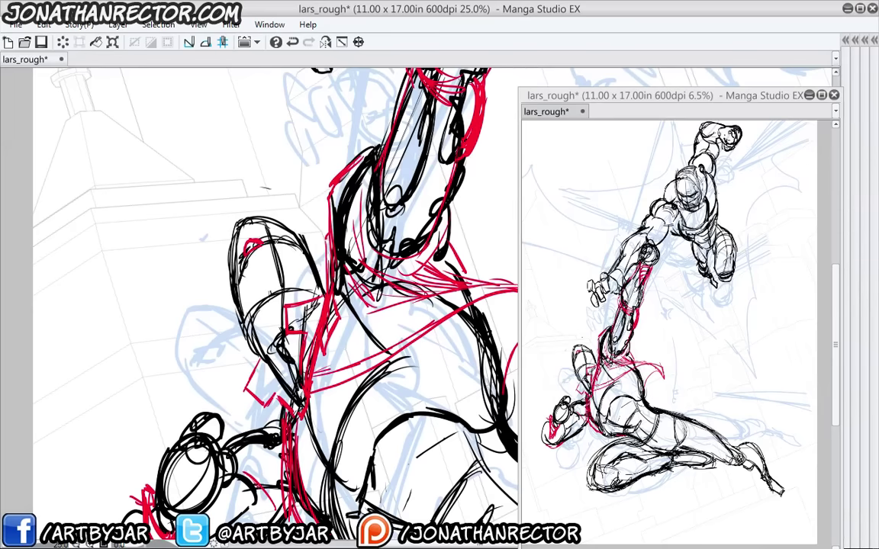
{"action": "left_click_drag", "start_coordinate": [278, 242], "coordinate": [291, 244]}
{"action": "left_click_drag", "start_coordinate": [268, 271], "coordinate": [293, 264]}
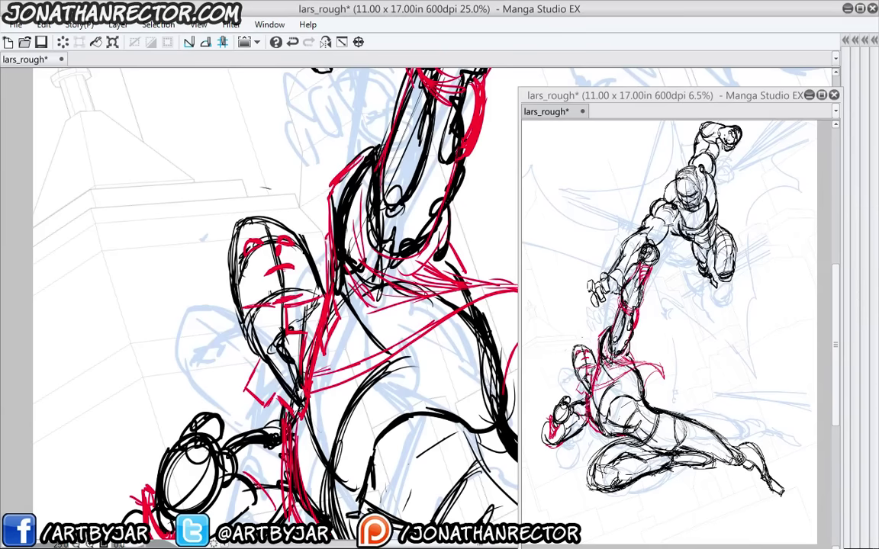
{"action": "left_click_drag", "start_coordinate": [243, 309], "coordinate": [258, 303]}
{"action": "left_click_drag", "start_coordinate": [246, 263], "coordinate": [252, 305]}
{"action": "left_click_drag", "start_coordinate": [267, 237], "coordinate": [284, 253]}
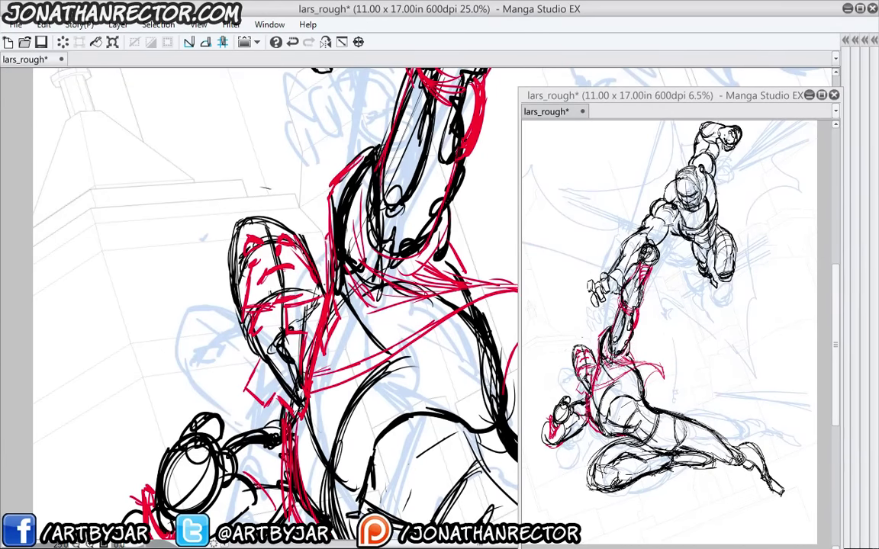
Outline the lower figure's head in red from crown to chin and add round buttons on the collar points
{"action": "left_click_drag", "start_coordinate": [234, 252], "coordinate": [299, 233]}
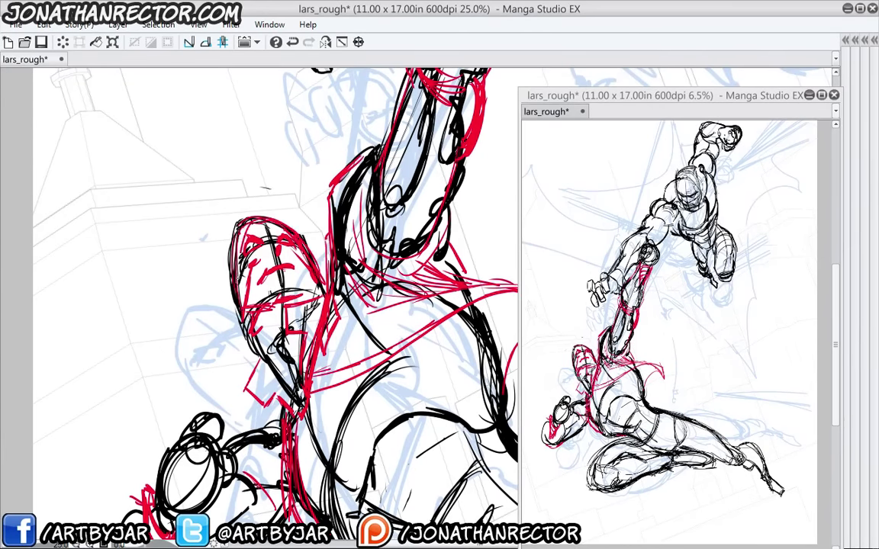
{"action": "left_click_drag", "start_coordinate": [236, 225], "coordinate": [263, 355]}
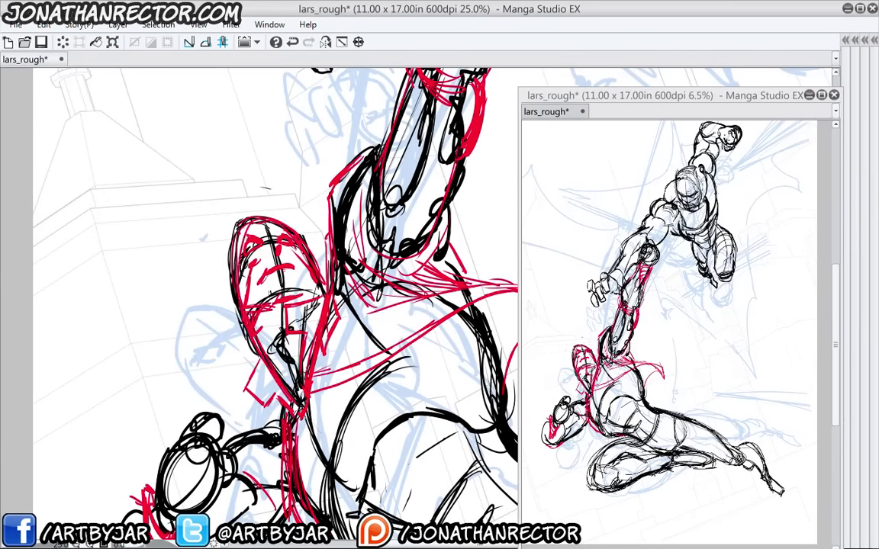
{"action": "left_click_drag", "start_coordinate": [262, 359], "coordinate": [272, 372]}
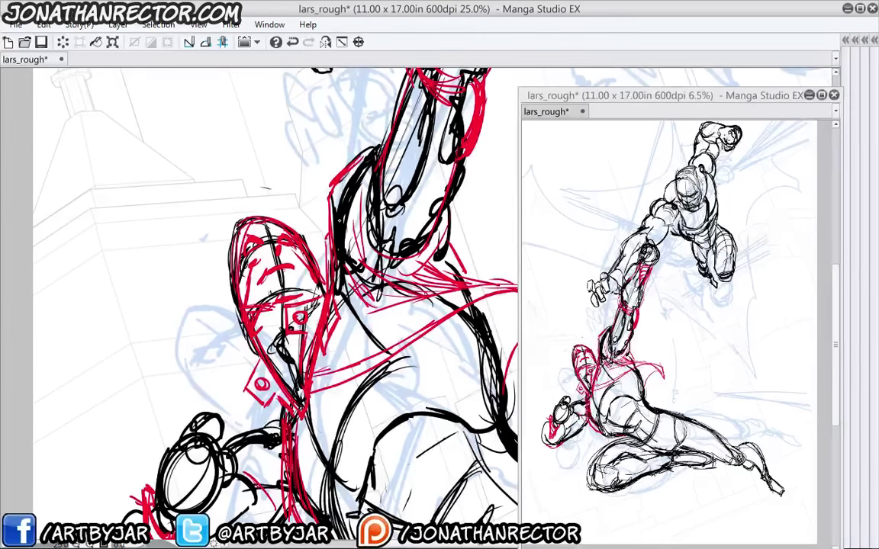
Add short red cross strokes along the trim band across the lower figure's chest and along the jacket's front edge
{"action": "left_click_drag", "start_coordinate": [455, 335], "coordinate": [318, 248]}
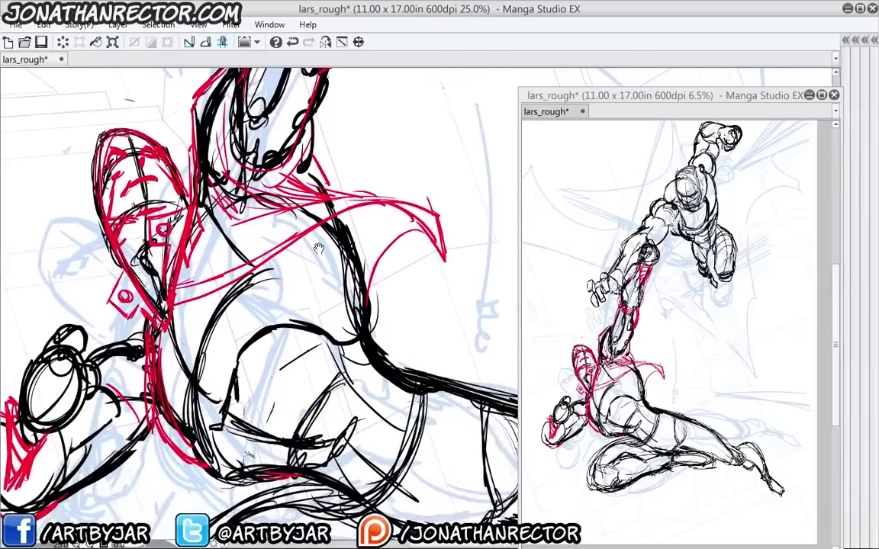
{"action": "left_click_drag", "start_coordinate": [190, 290], "coordinate": [194, 303]}
{"action": "mouse_move", "coordinate": [204, 284]}
{"action": "left_mouse_down"}
{"action": "mouse_move", "coordinate": [207, 297]}
{"action": "mouse_move", "coordinate": [218, 293]}
{"action": "left_mouse_up"}
{"action": "mouse_move", "coordinate": [223, 279]}
{"action": "left_mouse_down"}
{"action": "mouse_move", "coordinate": [228, 289]}
{"action": "mouse_move", "coordinate": [258, 272]}
{"action": "left_mouse_up"}
{"action": "left_click_drag", "start_coordinate": [271, 253], "coordinate": [274, 260]}
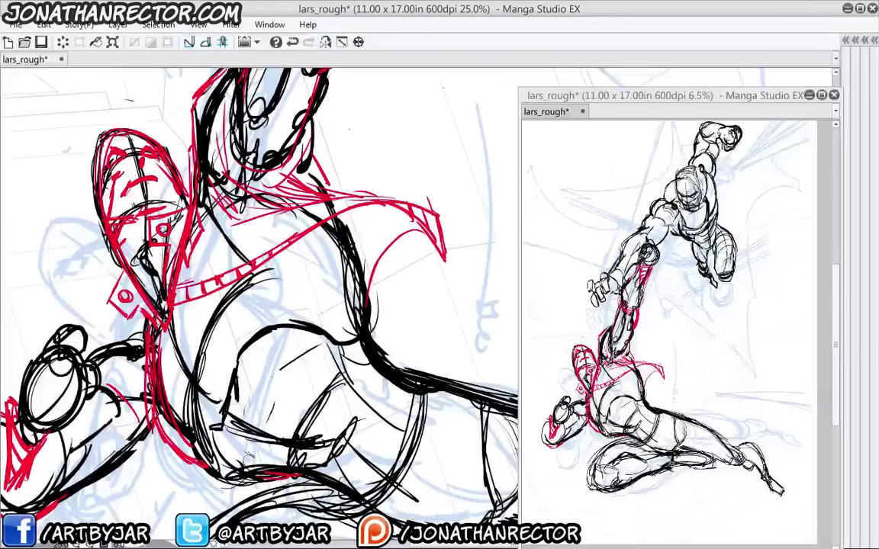
{"action": "mouse_move", "coordinate": [267, 333]}
{"action": "left_mouse_down"}
{"action": "mouse_move", "coordinate": [296, 303]}
{"action": "mouse_move", "coordinate": [351, 187]}
{"action": "left_mouse_up"}
{"action": "mouse_move", "coordinate": [230, 244]}
{"action": "left_mouse_down"}
{"action": "mouse_move", "coordinate": [219, 257]}
{"action": "mouse_move", "coordinate": [245, 284]}
{"action": "left_mouse_up"}
{"action": "left_click_drag", "start_coordinate": [267, 291], "coordinate": [200, 314]}
{"action": "left_click_drag", "start_coordinate": [289, 209], "coordinate": [300, 348]}
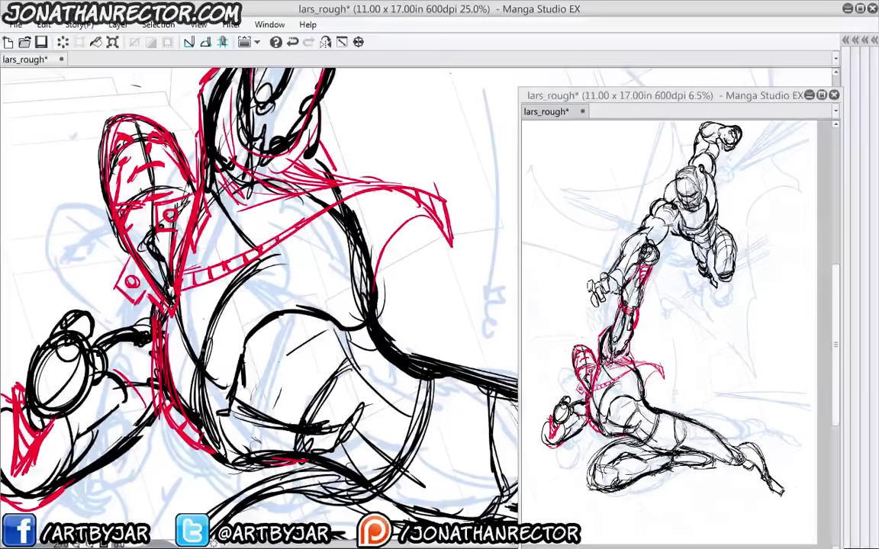
Sketch a wide curved belt in red around the lower figure's waist
{"action": "left_click_drag", "start_coordinate": [225, 339], "coordinate": [173, 235]}
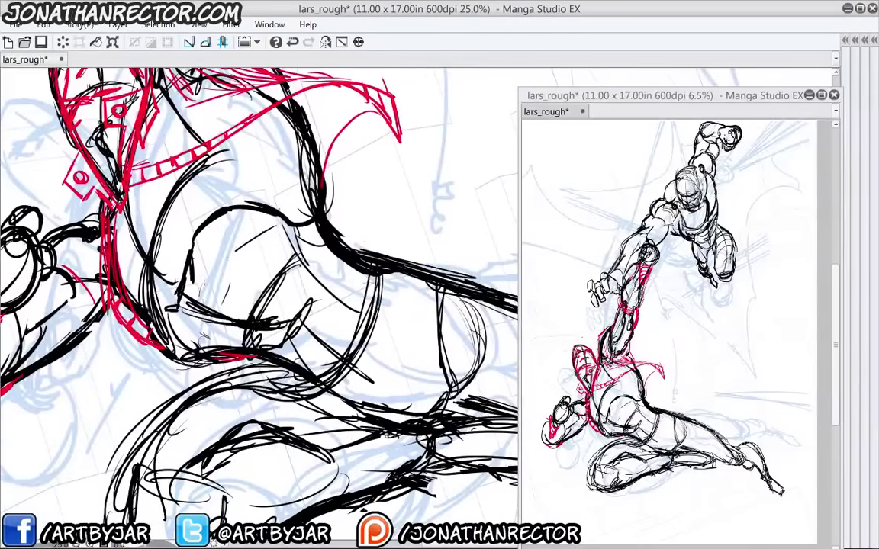
{"action": "left_click_drag", "start_coordinate": [348, 295], "coordinate": [371, 278]}
{"action": "mouse_move", "coordinate": [364, 241]}
{"action": "left_mouse_down"}
{"action": "mouse_move", "coordinate": [385, 289]}
{"action": "mouse_move", "coordinate": [364, 331]}
{"action": "left_mouse_up"}
{"action": "mouse_move", "coordinate": [386, 256]}
{"action": "left_mouse_down"}
{"action": "mouse_move", "coordinate": [389, 278]}
{"action": "mouse_move", "coordinate": [342, 353]}
{"action": "left_mouse_up"}
{"action": "mouse_move", "coordinate": [387, 295]}
{"action": "left_mouse_down"}
{"action": "mouse_move", "coordinate": [320, 357]}
{"action": "mouse_move", "coordinate": [383, 265]}
{"action": "mouse_move", "coordinate": [373, 240]}
{"action": "mouse_move", "coordinate": [410, 299]}
{"action": "mouse_move", "coordinate": [400, 336]}
{"action": "mouse_move", "coordinate": [354, 373]}
{"action": "mouse_move", "coordinate": [407, 268]}
{"action": "mouse_move", "coordinate": [387, 338]}
{"action": "left_mouse_up"}
{"action": "mouse_move", "coordinate": [377, 237]}
{"action": "left_mouse_down"}
{"action": "mouse_move", "coordinate": [401, 252]}
{"action": "mouse_move", "coordinate": [379, 237]}
{"action": "left_mouse_up"}
{"action": "mouse_move", "coordinate": [379, 252]}
{"action": "left_mouse_down"}
{"action": "mouse_move", "coordinate": [361, 334]}
{"action": "mouse_move", "coordinate": [323, 359]}
{"action": "left_mouse_up"}
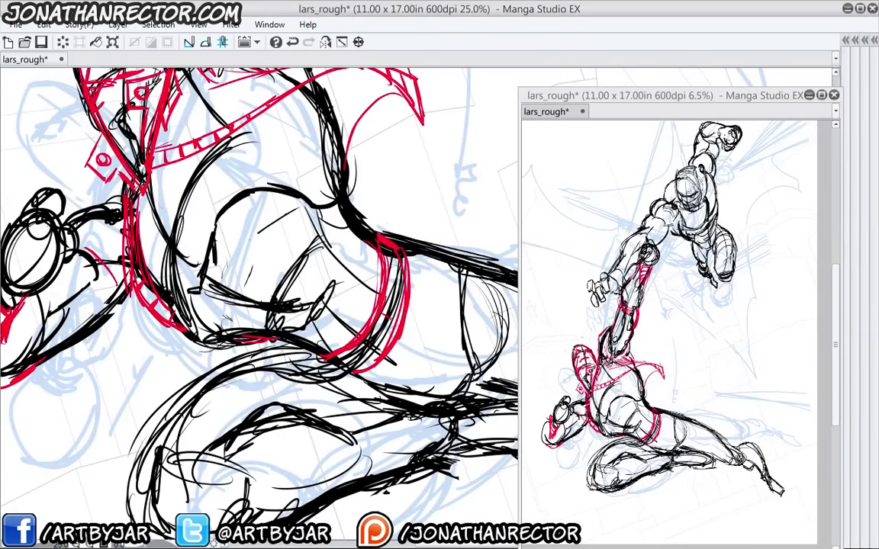
Add a buckle detail to the red belt and divide its length into segments with cross strokes
{"action": "left_click_drag", "start_coordinate": [379, 313], "coordinate": [399, 326]}
{"action": "left_click_drag", "start_coordinate": [347, 352], "coordinate": [366, 367]}
{"action": "mouse_move", "coordinate": [377, 325]}
{"action": "left_mouse_down"}
{"action": "mouse_move", "coordinate": [380, 332]}
{"action": "mouse_move", "coordinate": [369, 315]}
{"action": "mouse_move", "coordinate": [376, 307]}
{"action": "left_mouse_up"}
{"action": "mouse_move", "coordinate": [383, 307]}
{"action": "left_mouse_down"}
{"action": "mouse_move", "coordinate": [406, 329]}
{"action": "mouse_move", "coordinate": [396, 341]}
{"action": "left_mouse_up"}
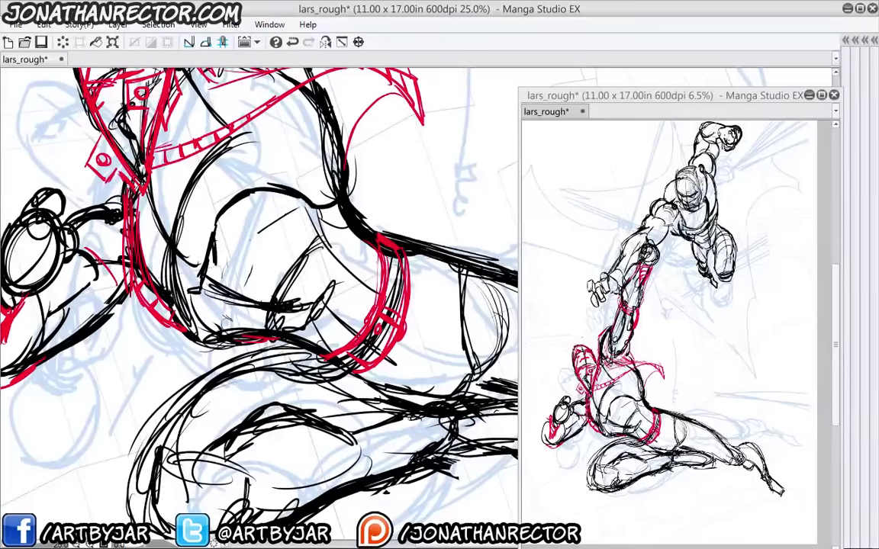
{"action": "mouse_move", "coordinate": [376, 270]}
{"action": "left_mouse_down"}
{"action": "mouse_move", "coordinate": [408, 289]}
{"action": "mouse_move", "coordinate": [417, 271]}
{"action": "mouse_move", "coordinate": [385, 316]}
{"action": "mouse_move", "coordinate": [395, 312]}
{"action": "left_mouse_up"}
{"action": "left_click_drag", "start_coordinate": [387, 244], "coordinate": [389, 253]}
Sketch two red straps trailing from the back of the belt over the hip, ending in elongated looped shapes
{"action": "left_click_drag", "start_coordinate": [310, 401], "coordinate": [171, 356]}
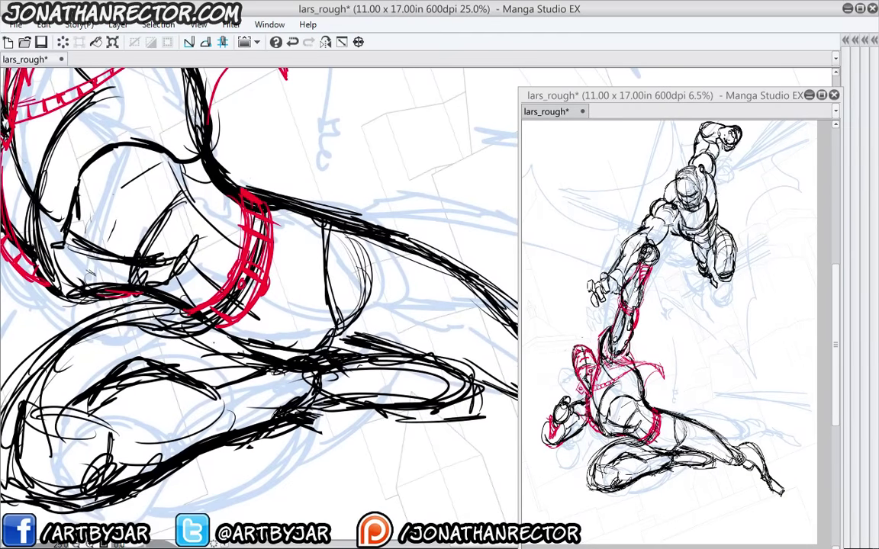
{"action": "left_click_drag", "start_coordinate": [237, 303], "coordinate": [165, 360]}
{"action": "left_click_drag", "start_coordinate": [185, 318], "coordinate": [133, 334]}
{"action": "left_click_drag", "start_coordinate": [165, 391], "coordinate": [202, 385]}
{"action": "mouse_move", "coordinate": [187, 338]}
{"action": "left_mouse_down"}
{"action": "mouse_move", "coordinate": [226, 329]}
{"action": "mouse_move", "coordinate": [264, 303]}
{"action": "left_mouse_up"}
{"action": "left_click_drag", "start_coordinate": [184, 335], "coordinate": [282, 299]}
{"action": "left_click_drag", "start_coordinate": [207, 327], "coordinate": [284, 295]}
{"action": "mouse_move", "coordinate": [183, 333]}
{"action": "left_mouse_down"}
{"action": "mouse_move", "coordinate": [264, 277]}
{"action": "mouse_move", "coordinate": [302, 291]}
{"action": "mouse_move", "coordinate": [271, 308]}
{"action": "left_mouse_up"}
{"action": "left_click_drag", "start_coordinate": [302, 290], "coordinate": [196, 335]}
{"action": "mouse_move", "coordinate": [220, 279]}
{"action": "left_mouse_down"}
{"action": "mouse_move", "coordinate": [204, 307]}
{"action": "mouse_move", "coordinate": [286, 290]}
{"action": "mouse_move", "coordinate": [229, 281]}
{"action": "mouse_move", "coordinate": [223, 296]}
{"action": "mouse_move", "coordinate": [289, 294]}
{"action": "mouse_move", "coordinate": [334, 331]}
{"action": "left_mouse_up"}
{"action": "mouse_move", "coordinate": [263, 301]}
{"action": "left_mouse_down"}
{"action": "mouse_move", "coordinate": [299, 316]}
{"action": "mouse_move", "coordinate": [350, 307]}
{"action": "left_mouse_up"}
{"action": "left_click_drag", "start_coordinate": [290, 290], "coordinate": [337, 327]}
{"action": "mouse_move", "coordinate": [291, 291]}
{"action": "left_mouse_down"}
{"action": "mouse_move", "coordinate": [345, 307]}
{"action": "mouse_move", "coordinate": [354, 324]}
{"action": "left_mouse_up"}
{"action": "left_click_drag", "start_coordinate": [298, 316], "coordinate": [343, 325]}
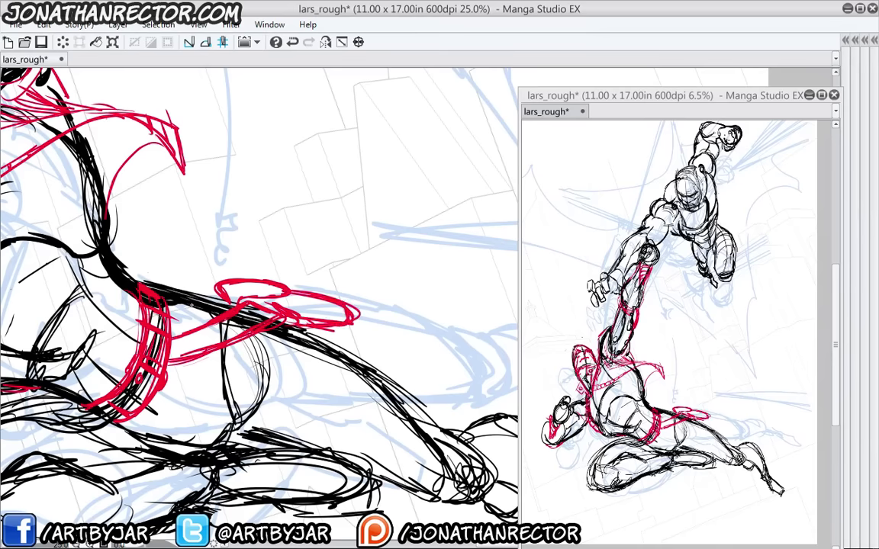
Trace the upper edge of the lower figure's bent thigh in red and outline a knee pad on the bent knee
{"action": "mouse_move", "coordinate": [129, 342]}
{"action": "left_mouse_down"}
{"action": "mouse_move", "coordinate": [150, 335]}
{"action": "mouse_move", "coordinate": [251, 239]}
{"action": "left_mouse_up"}
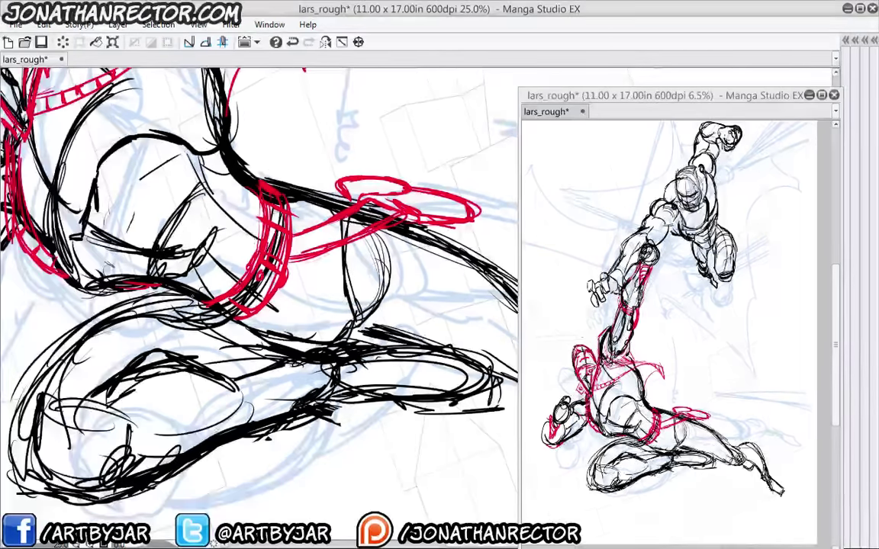
{"action": "mouse_move", "coordinate": [225, 320]}
{"action": "left_mouse_down"}
{"action": "mouse_move", "coordinate": [171, 310]}
{"action": "mouse_move", "coordinate": [118, 318]}
{"action": "left_mouse_up"}
{"action": "left_click_drag", "start_coordinate": [283, 290], "coordinate": [327, 248]}
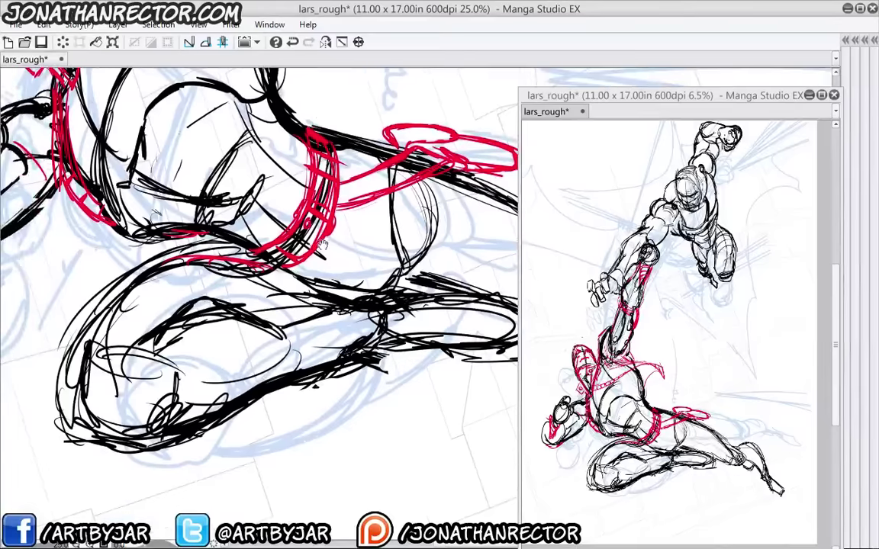
{"action": "mouse_move", "coordinate": [232, 314]}
{"action": "left_mouse_down"}
{"action": "mouse_move", "coordinate": [298, 323]}
{"action": "mouse_move", "coordinate": [322, 287]}
{"action": "left_mouse_up"}
{"action": "left_click_drag", "start_coordinate": [271, 343], "coordinate": [267, 397]}
{"action": "mouse_move", "coordinate": [207, 325]}
{"action": "left_mouse_down"}
{"action": "mouse_move", "coordinate": [274, 341]}
{"action": "mouse_move", "coordinate": [175, 389]}
{"action": "left_mouse_up"}
{"action": "left_click_drag", "start_coordinate": [221, 338], "coordinate": [183, 399]}
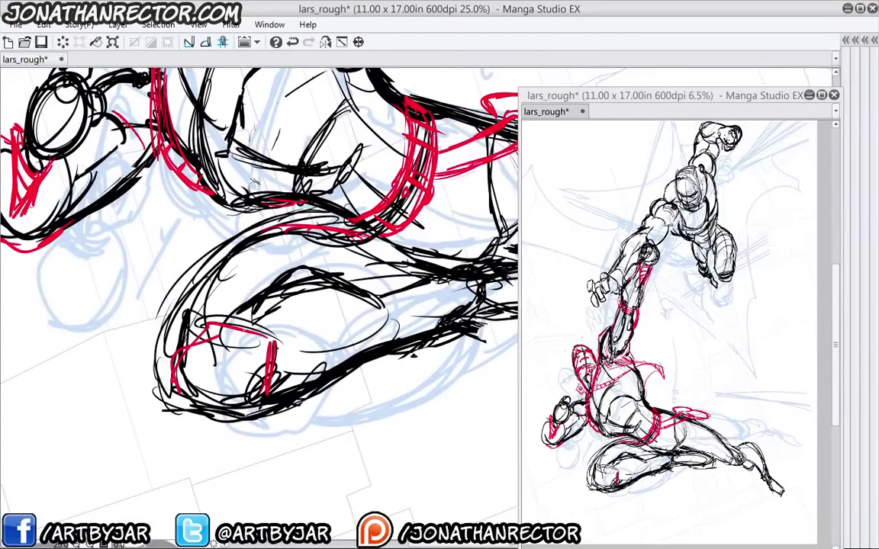
{"action": "left_click_drag", "start_coordinate": [280, 351], "coordinate": [277, 411]}
{"action": "mouse_move", "coordinate": [277, 411]}
{"action": "left_mouse_down"}
{"action": "mouse_move", "coordinate": [231, 418]}
{"action": "mouse_move", "coordinate": [183, 403]}
{"action": "left_mouse_up"}
Outline a knee pad in red on the lower figure's extended leg and add a contour line along its calf
{"action": "left_click_drag", "start_coordinate": [245, 391], "coordinate": [99, 393]}
{"action": "left_click_drag", "start_coordinate": [365, 366], "coordinate": [131, 379]}
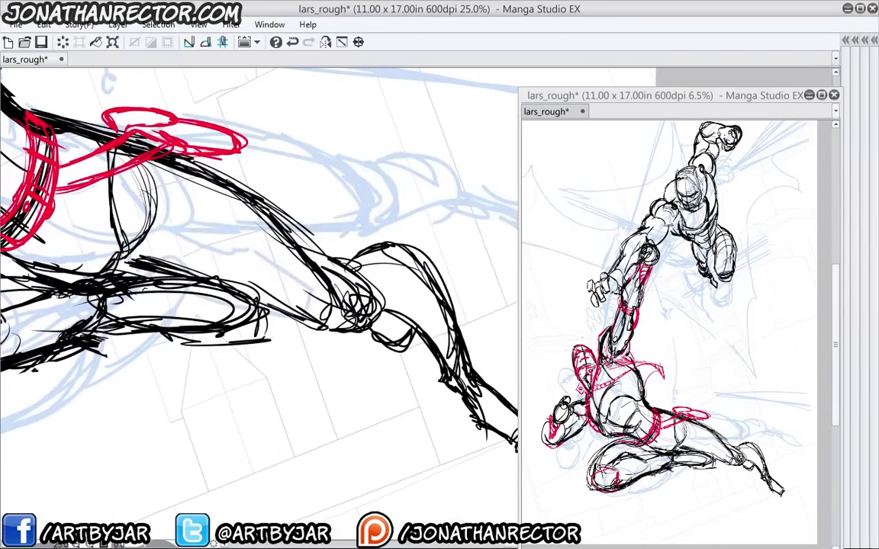
{"action": "mouse_move", "coordinate": [381, 319]}
{"action": "left_mouse_down"}
{"action": "mouse_move", "coordinate": [347, 284]}
{"action": "mouse_move", "coordinate": [320, 326]}
{"action": "left_mouse_up"}
{"action": "left_click_drag", "start_coordinate": [319, 330], "coordinate": [355, 331]}
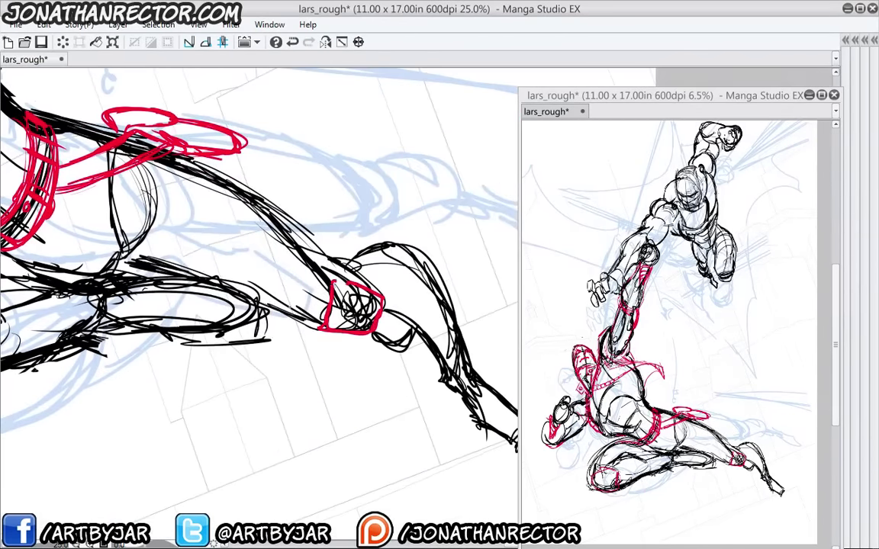
{"action": "mouse_move", "coordinate": [294, 303]}
{"action": "left_mouse_down"}
{"action": "mouse_move", "coordinate": [371, 301]}
{"action": "mouse_move", "coordinate": [350, 330]}
{"action": "mouse_move", "coordinate": [223, 287]}
{"action": "left_mouse_up"}
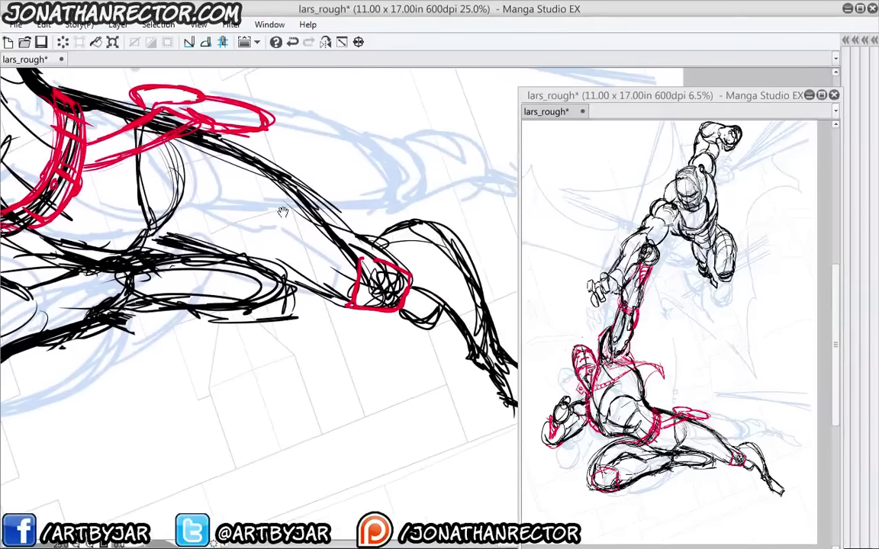
{"action": "left_click_drag", "start_coordinate": [387, 248], "coordinate": [478, 327]}
{"action": "left_click_drag", "start_coordinate": [259, 361], "coordinate": [338, 359]}
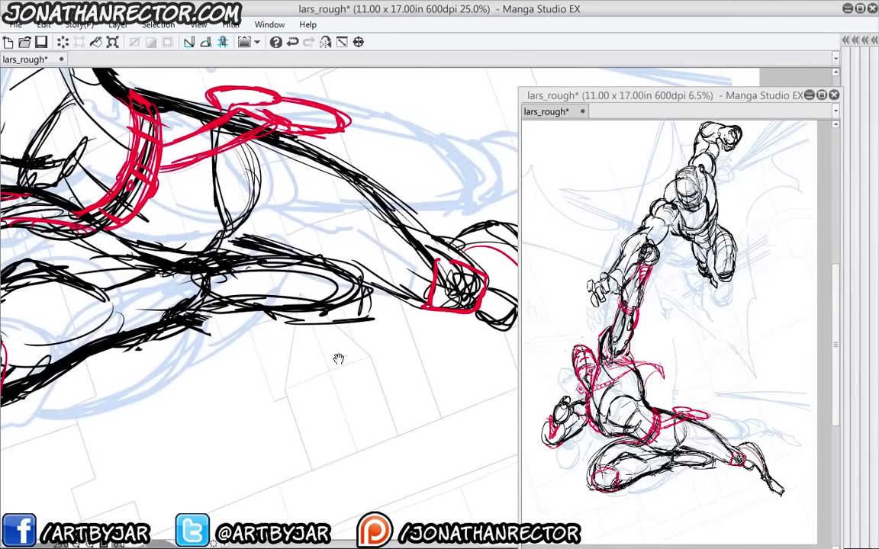
{"action": "left_click_drag", "start_coordinate": [229, 307], "coordinate": [276, 305]}
{"action": "left_click_drag", "start_coordinate": [96, 342], "coordinate": [156, 378]}
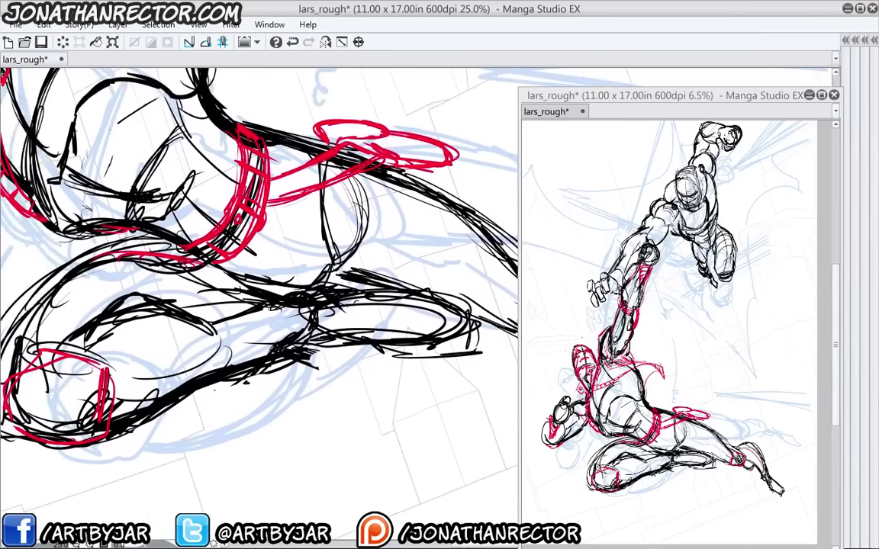
Mark the inner contours and lower edge of the bent leg in red, and save the drawing
{"action": "mouse_move", "coordinate": [157, 311]}
{"action": "left_mouse_down"}
{"action": "mouse_move", "coordinate": [118, 374]}
{"action": "mouse_move", "coordinate": [194, 349]}
{"action": "left_mouse_up"}
{"action": "left_click_drag", "start_coordinate": [191, 353], "coordinate": [126, 379]}
{"action": "left_click_drag", "start_coordinate": [311, 330], "coordinate": [163, 387]}
{"action": "left_click_drag", "start_coordinate": [264, 348], "coordinate": [197, 381]}
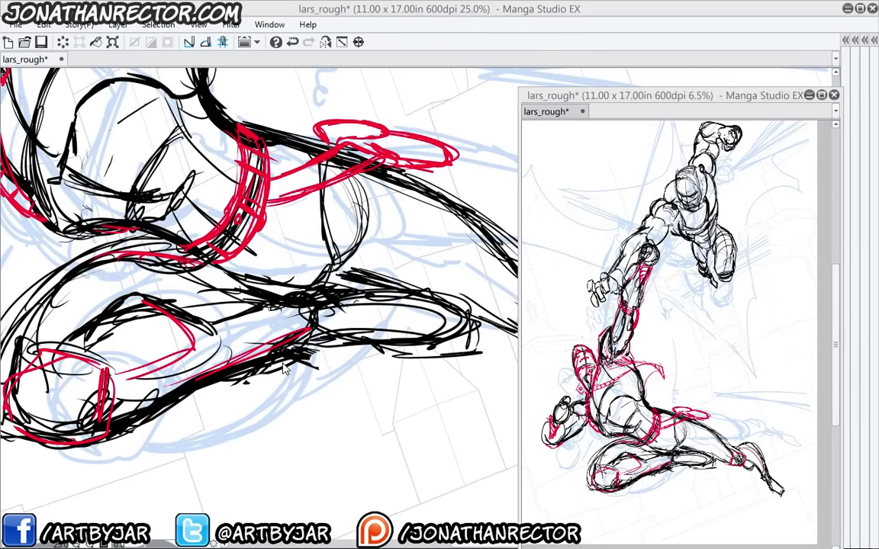
{"action": "key", "text": "ctrl+s"}
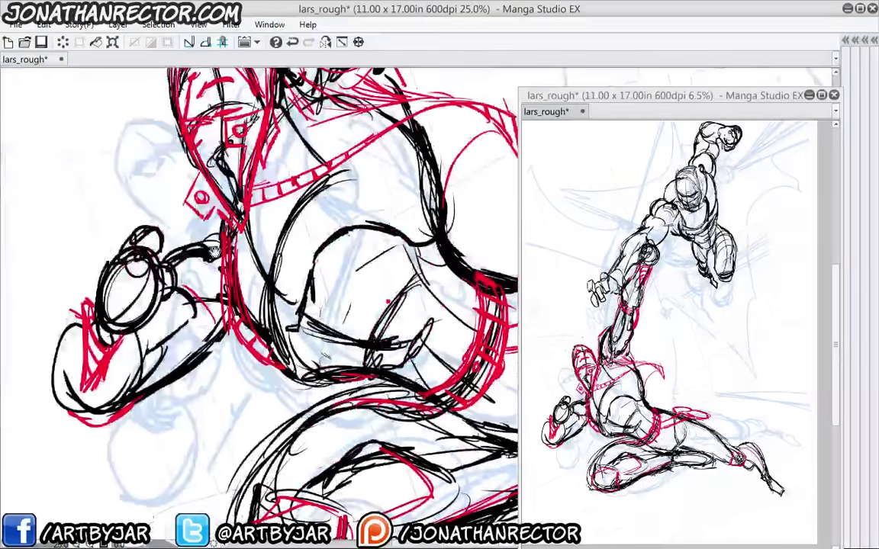
Draw red costume contours down the lower figure's torso from the trim band, with a short edge at the jacket front
{"action": "left_click_drag", "start_coordinate": [214, 250], "coordinate": [147, 241]}
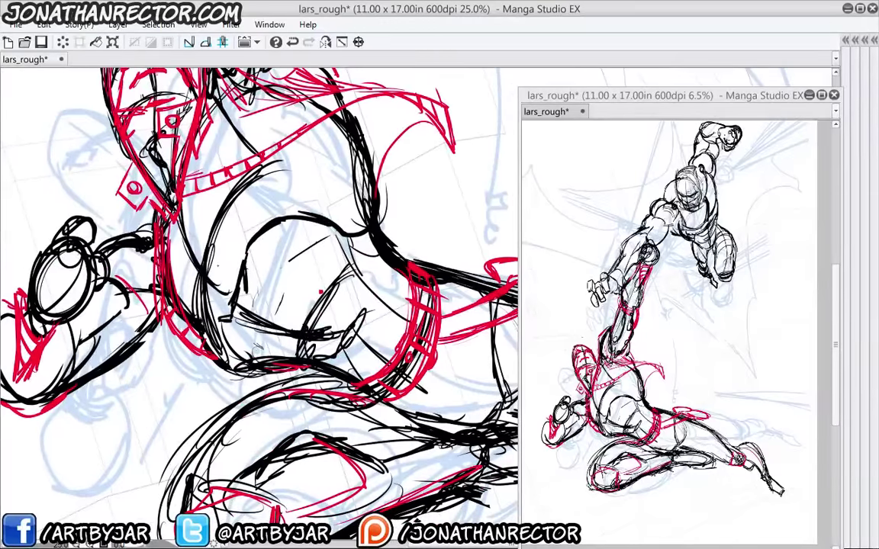
{"action": "left_click_drag", "start_coordinate": [269, 324], "coordinate": [245, 263]}
{"action": "key", "text": "ctrl+z"}
{"action": "mouse_move", "coordinate": [257, 306]}
{"action": "left_mouse_down"}
{"action": "mouse_move", "coordinate": [242, 252]}
{"action": "mouse_move", "coordinate": [266, 223]}
{"action": "left_mouse_up"}
{"action": "left_click_drag", "start_coordinate": [255, 170], "coordinate": [266, 224]}
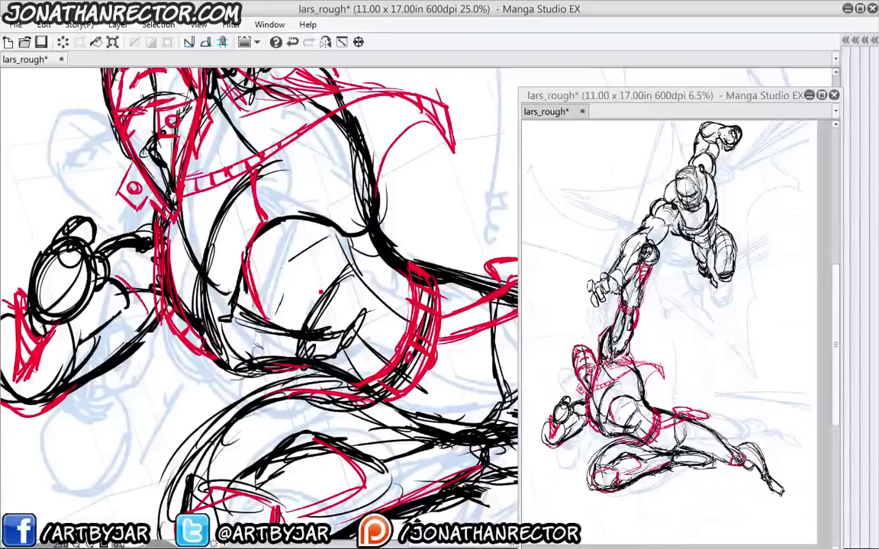
{"action": "mouse_move", "coordinate": [251, 271]}
{"action": "left_mouse_down"}
{"action": "mouse_move", "coordinate": [267, 319]}
{"action": "mouse_move", "coordinate": [221, 318]}
{"action": "mouse_move", "coordinate": [269, 329]}
{"action": "mouse_move", "coordinate": [216, 340]}
{"action": "left_mouse_up"}
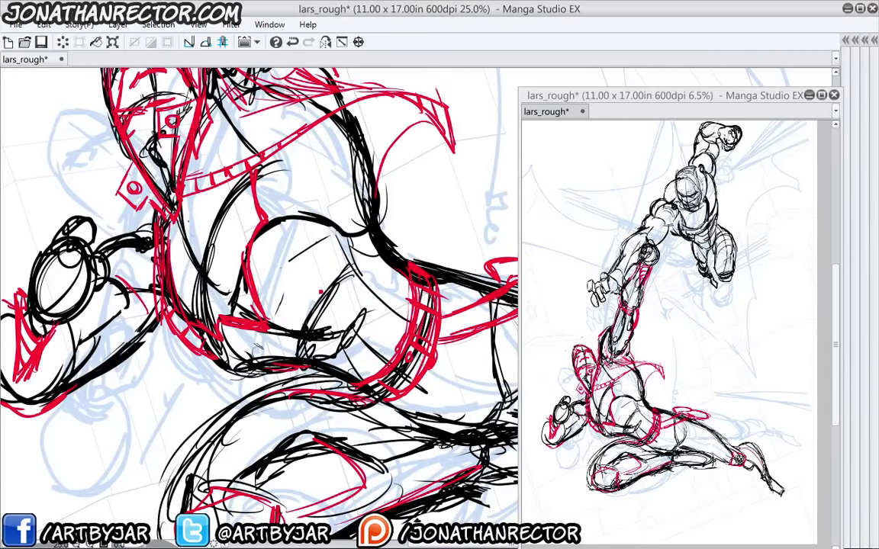
{"action": "left_click_drag", "start_coordinate": [236, 237], "coordinate": [247, 238]}
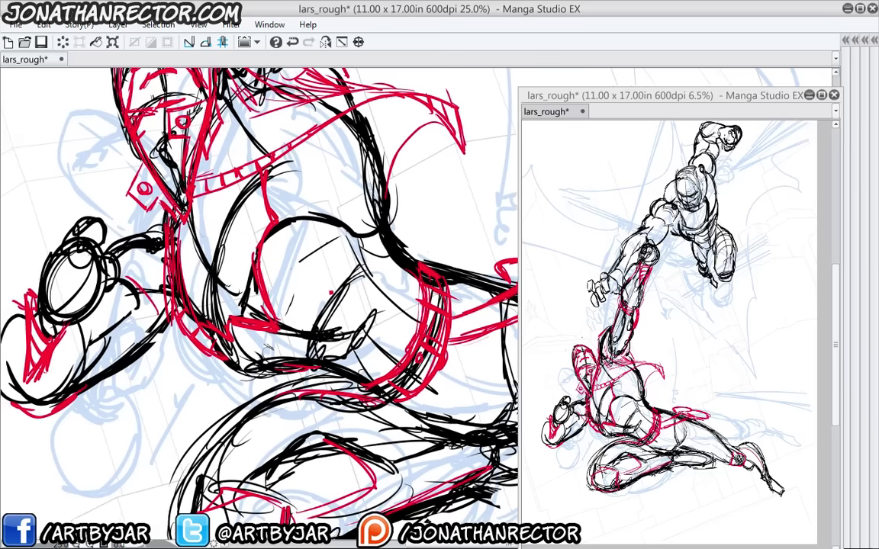
{"action": "left_click_drag", "start_coordinate": [221, 267], "coordinate": [235, 295]}
{"action": "mouse_move", "coordinate": [227, 235]}
{"action": "left_mouse_down"}
{"action": "mouse_move", "coordinate": [222, 266]}
{"action": "mouse_move", "coordinate": [235, 297]}
{"action": "mouse_move", "coordinate": [203, 285]}
{"action": "left_mouse_up"}
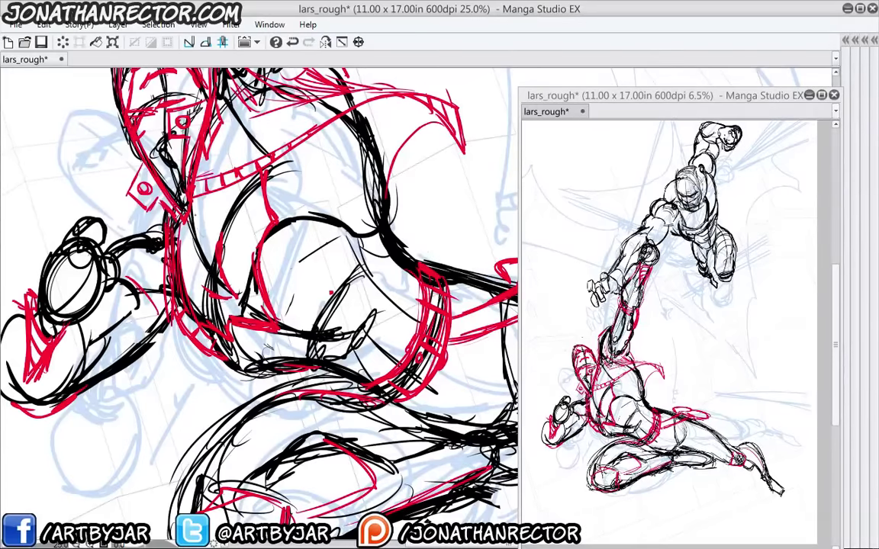
Hatch the torso area below the collar and trim band with red shading strokes
{"action": "mouse_move", "coordinate": [177, 188]}
{"action": "left_mouse_down"}
{"action": "mouse_move", "coordinate": [167, 232]}
{"action": "mouse_move", "coordinate": [187, 197]}
{"action": "mouse_move", "coordinate": [162, 238]}
{"action": "left_mouse_up"}
{"action": "left_click_drag", "start_coordinate": [222, 197], "coordinate": [201, 212]}
{"action": "mouse_move", "coordinate": [227, 165]}
{"action": "left_mouse_down"}
{"action": "mouse_move", "coordinate": [218, 203]}
{"action": "mouse_move", "coordinate": [215, 179]}
{"action": "left_mouse_up"}
{"action": "left_click_drag", "start_coordinate": [191, 261], "coordinate": [168, 280]}
{"action": "left_click_drag", "start_coordinate": [246, 205], "coordinate": [246, 226]}
{"action": "mouse_move", "coordinate": [232, 188]}
{"action": "left_mouse_down"}
{"action": "mouse_move", "coordinate": [238, 221]}
{"action": "mouse_move", "coordinate": [229, 227]}
{"action": "left_mouse_up"}
{"action": "left_click_drag", "start_coordinate": [219, 197], "coordinate": [214, 273]}
{"action": "left_click_drag", "start_coordinate": [214, 249], "coordinate": [219, 295]}
{"action": "left_click_drag", "start_coordinate": [194, 203], "coordinate": [186, 258]}
{"action": "left_click_drag", "start_coordinate": [189, 205], "coordinate": [176, 267]}
{"action": "mouse_move", "coordinate": [179, 213]}
{"action": "left_mouse_down"}
{"action": "mouse_move", "coordinate": [172, 264]}
{"action": "mouse_move", "coordinate": [162, 261]}
{"action": "left_mouse_up"}
{"action": "mouse_move", "coordinate": [205, 258]}
{"action": "left_mouse_down"}
{"action": "mouse_move", "coordinate": [197, 267]}
{"action": "mouse_move", "coordinate": [174, 266]}
{"action": "left_mouse_up"}
{"action": "mouse_move", "coordinate": [177, 230]}
{"action": "left_mouse_down"}
{"action": "mouse_move", "coordinate": [168, 268]}
{"action": "mouse_move", "coordinate": [165, 257]}
{"action": "left_mouse_up"}
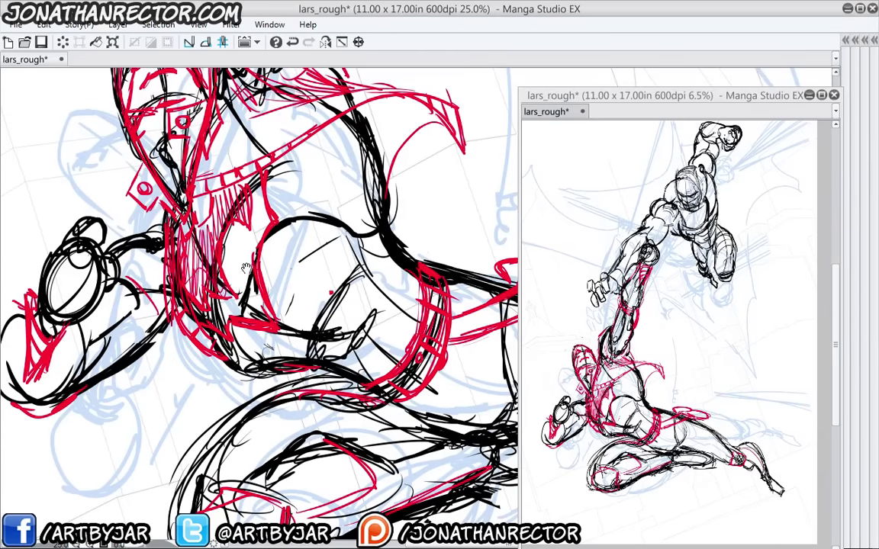
Sketch an angular red panel on the rounded form of the lower figure's midsection with light shading strokes
{"action": "left_click_drag", "start_coordinate": [223, 242], "coordinate": [225, 285]}
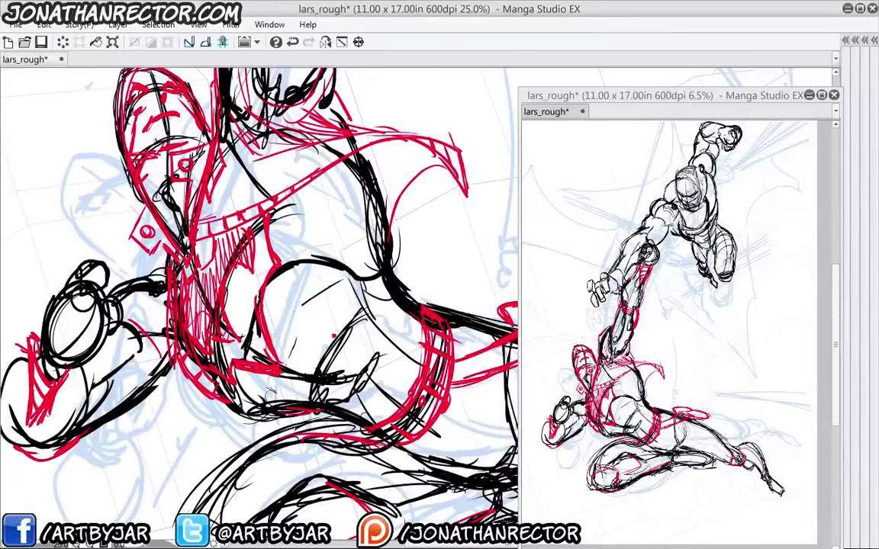
{"action": "mouse_move", "coordinate": [282, 367]}
{"action": "left_mouse_down"}
{"action": "mouse_move", "coordinate": [320, 372]}
{"action": "mouse_move", "coordinate": [353, 311]}
{"action": "mouse_move", "coordinate": [315, 277]}
{"action": "left_mouse_up"}
{"action": "left_click_drag", "start_coordinate": [307, 274], "coordinate": [286, 324]}
{"action": "left_click_drag", "start_coordinate": [295, 292], "coordinate": [283, 328]}
{"action": "left_click_drag", "start_coordinate": [287, 299], "coordinate": [277, 327]}
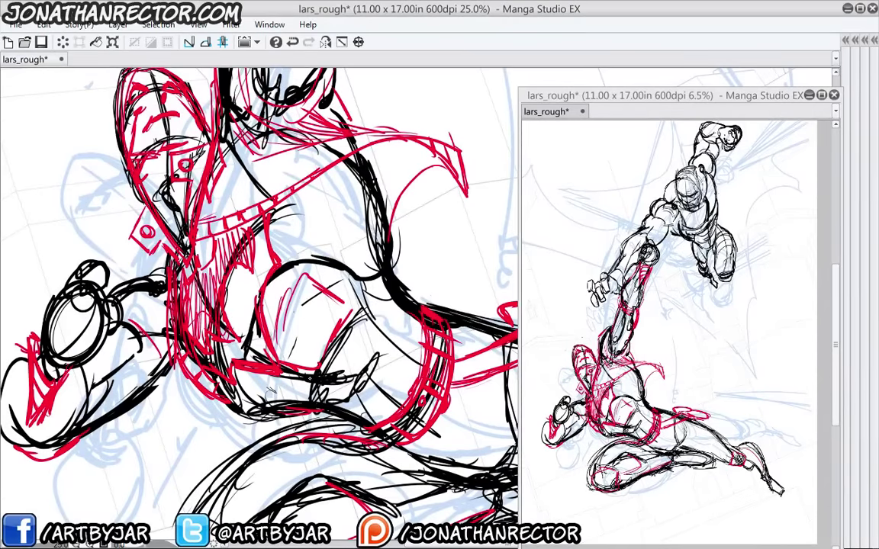
Reinforce the diagonal red folds across the midsection and draw a side seam from the trim band down to the belt
{"action": "left_click_drag", "start_coordinate": [311, 384], "coordinate": [261, 393]}
{"action": "left_click_drag", "start_coordinate": [267, 320], "coordinate": [321, 272]}
{"action": "mouse_move", "coordinate": [296, 292]}
{"action": "left_mouse_down"}
{"action": "mouse_move", "coordinate": [319, 277]}
{"action": "mouse_move", "coordinate": [304, 368]}
{"action": "left_mouse_up"}
{"action": "left_click_drag", "start_coordinate": [362, 291], "coordinate": [298, 364]}
{"action": "left_click_drag", "start_coordinate": [329, 314], "coordinate": [285, 361]}
{"action": "left_click_drag", "start_coordinate": [338, 301], "coordinate": [290, 363]}
{"action": "left_click_drag", "start_coordinate": [291, 366], "coordinate": [282, 404]}
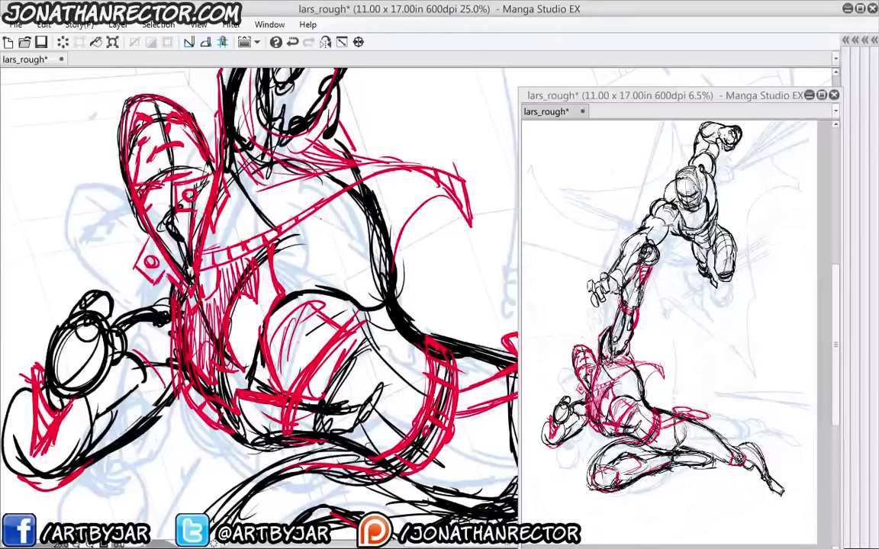
{"action": "mouse_move", "coordinate": [321, 205]}
{"action": "left_mouse_down"}
{"action": "mouse_move", "coordinate": [335, 228]}
{"action": "mouse_move", "coordinate": [348, 307]}
{"action": "mouse_move", "coordinate": [428, 364]}
{"action": "left_mouse_up"}
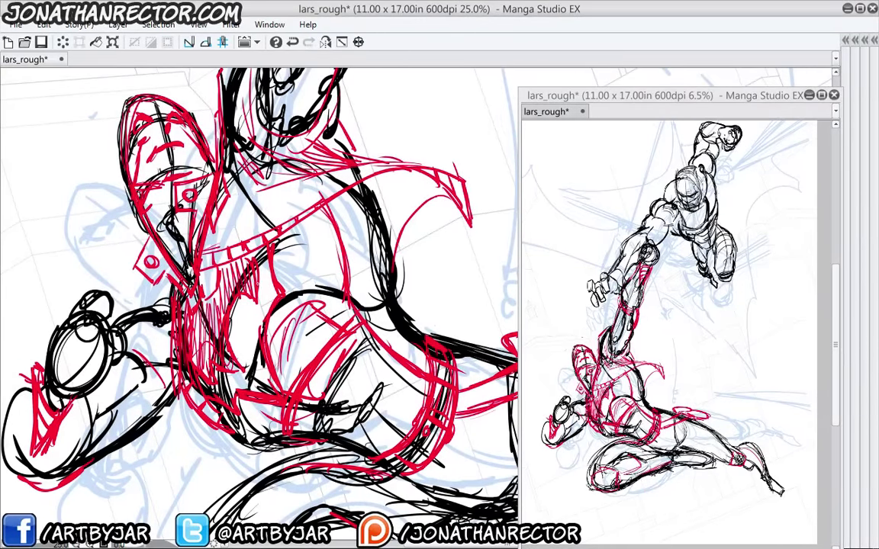
Outline the upper figure's jaw and the mask's mouth opening in red
{"action": "left_click_drag", "start_coordinate": [169, 183], "coordinate": [49, 371]}
{"action": "scroll", "coordinate": [194, 205], "scroll_direction": "down", "scroll_amount": 1}
{"action": "left_click_drag", "start_coordinate": [134, 246], "coordinate": [232, 244]}
{"action": "left_click_drag", "start_coordinate": [184, 153], "coordinate": [159, 467]}
{"action": "scroll", "coordinate": [211, 252], "scroll_direction": "up", "scroll_amount": 1}
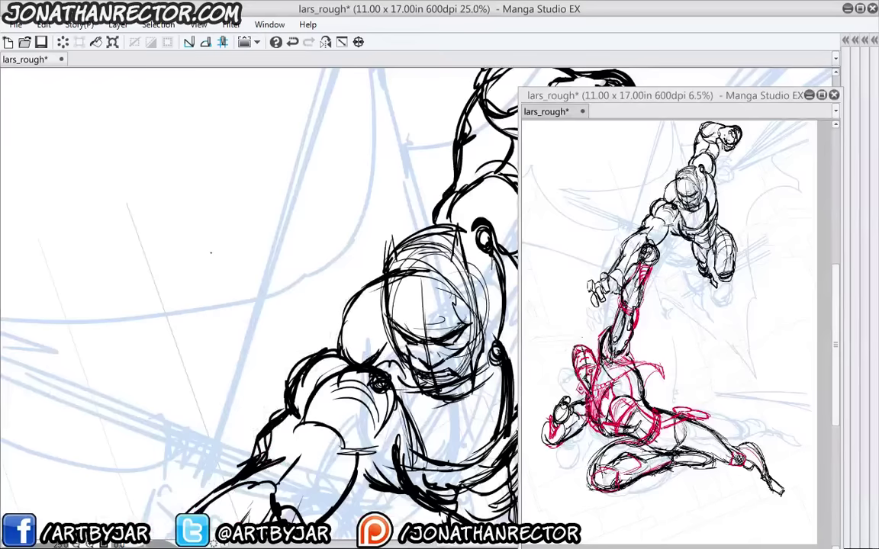
{"action": "left_click_drag", "start_coordinate": [191, 228], "coordinate": [103, 185]}
{"action": "left_click_drag", "start_coordinate": [346, 326], "coordinate": [379, 307]}
{"action": "mouse_move", "coordinate": [318, 308]}
{"action": "left_mouse_down"}
{"action": "mouse_move", "coordinate": [381, 349]}
{"action": "mouse_move", "coordinate": [383, 328]}
{"action": "left_mouse_up"}
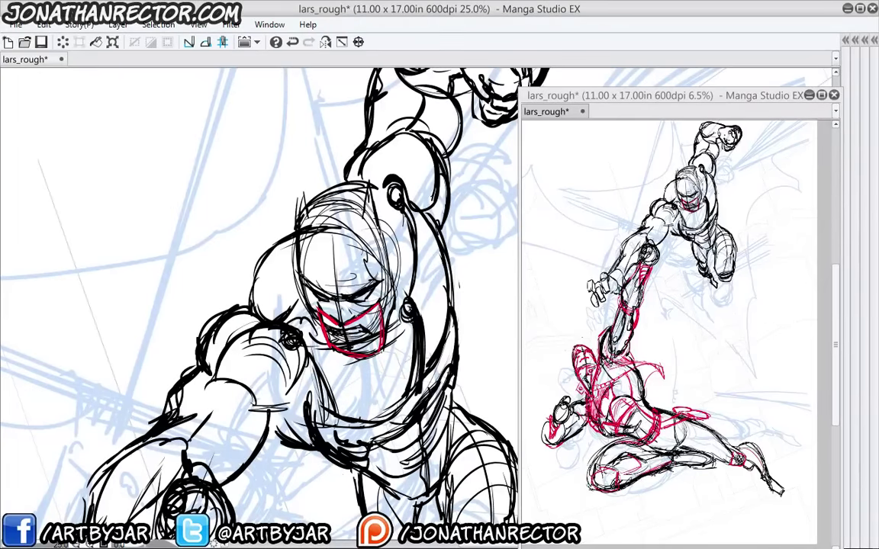
{"action": "mouse_move", "coordinate": [339, 355]}
{"action": "left_mouse_down"}
{"action": "mouse_move", "coordinate": [371, 353]}
{"action": "mouse_move", "coordinate": [390, 314]}
{"action": "mouse_move", "coordinate": [387, 228]}
{"action": "left_mouse_up"}
{"action": "left_click_drag", "start_coordinate": [321, 320], "coordinate": [293, 269]}
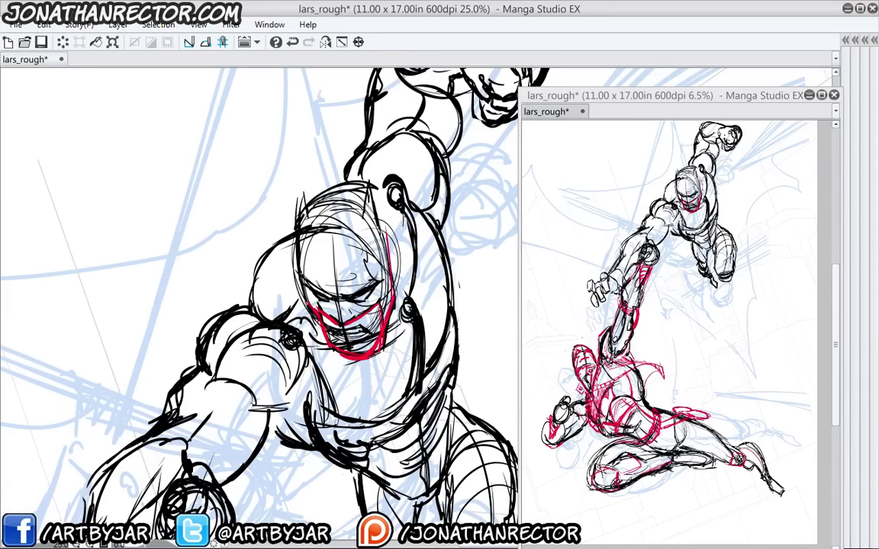
Outline the upper figure's cowl in red with two pointed ears, and add the slanted brow and eyes
{"action": "left_click_drag", "start_coordinate": [391, 272], "coordinate": [373, 178]}
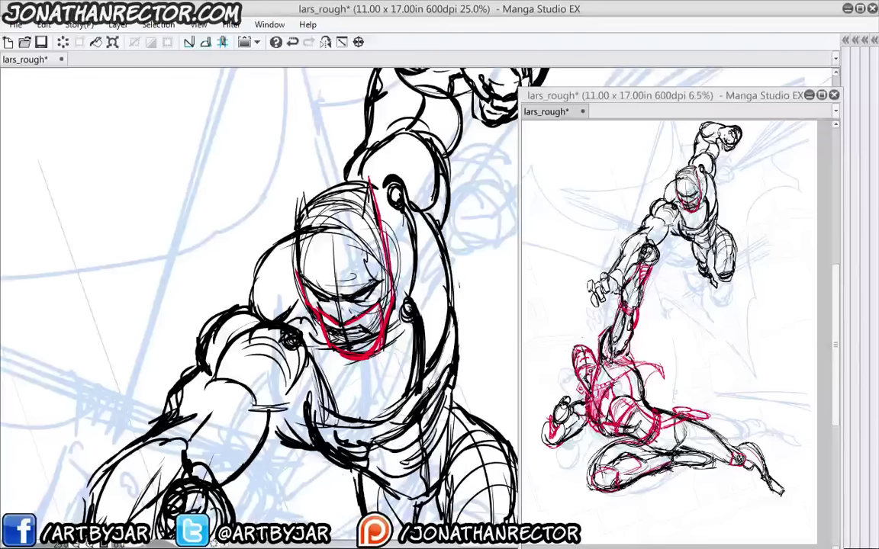
{"action": "mouse_move", "coordinate": [376, 216]}
{"action": "left_mouse_down"}
{"action": "mouse_move", "coordinate": [368, 178]}
{"action": "mouse_move", "coordinate": [363, 212]}
{"action": "left_mouse_up"}
{"action": "mouse_move", "coordinate": [363, 208]}
{"action": "left_mouse_down"}
{"action": "mouse_move", "coordinate": [307, 208]}
{"action": "mouse_move", "coordinate": [302, 190]}
{"action": "mouse_move", "coordinate": [293, 262]}
{"action": "mouse_move", "coordinate": [289, 209]}
{"action": "left_mouse_up"}
{"action": "left_click_drag", "start_coordinate": [295, 257], "coordinate": [293, 194]}
{"action": "mouse_move", "coordinate": [293, 221]}
{"action": "left_mouse_down"}
{"action": "mouse_move", "coordinate": [294, 184]}
{"action": "mouse_move", "coordinate": [310, 207]}
{"action": "mouse_move", "coordinate": [365, 207]}
{"action": "left_mouse_up"}
{"action": "mouse_move", "coordinate": [295, 244]}
{"action": "left_mouse_down"}
{"action": "mouse_move", "coordinate": [294, 276]}
{"action": "mouse_move", "coordinate": [346, 299]}
{"action": "left_mouse_up"}
{"action": "mouse_move", "coordinate": [351, 300]}
{"action": "left_mouse_down"}
{"action": "mouse_move", "coordinate": [378, 281]}
{"action": "mouse_move", "coordinate": [372, 288]}
{"action": "left_mouse_up"}
{"action": "mouse_move", "coordinate": [371, 290]}
{"action": "left_mouse_down"}
{"action": "mouse_move", "coordinate": [350, 304]}
{"action": "mouse_move", "coordinate": [365, 306]}
{"action": "mouse_move", "coordinate": [334, 305]}
{"action": "left_mouse_up"}
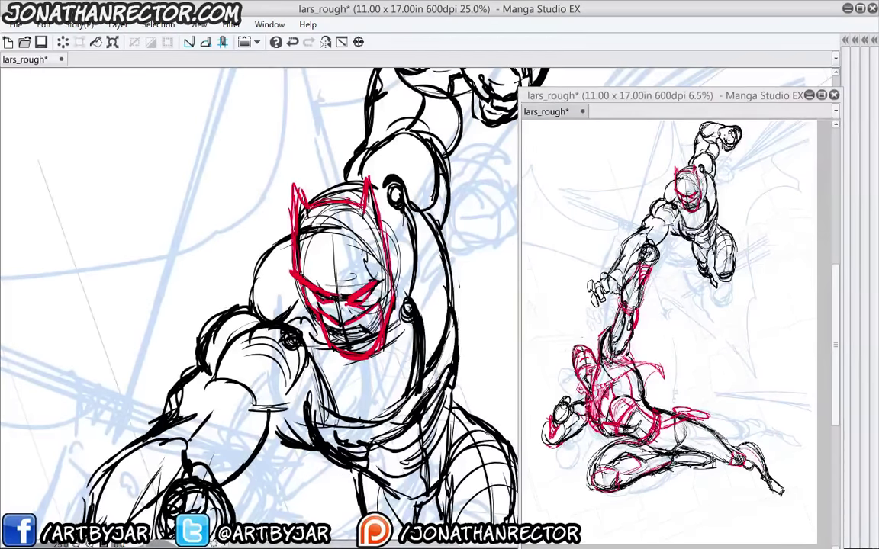
Show the hidden palettes and move the floating overview window clear of the layer list
{"action": "key", "text": "Tab"}
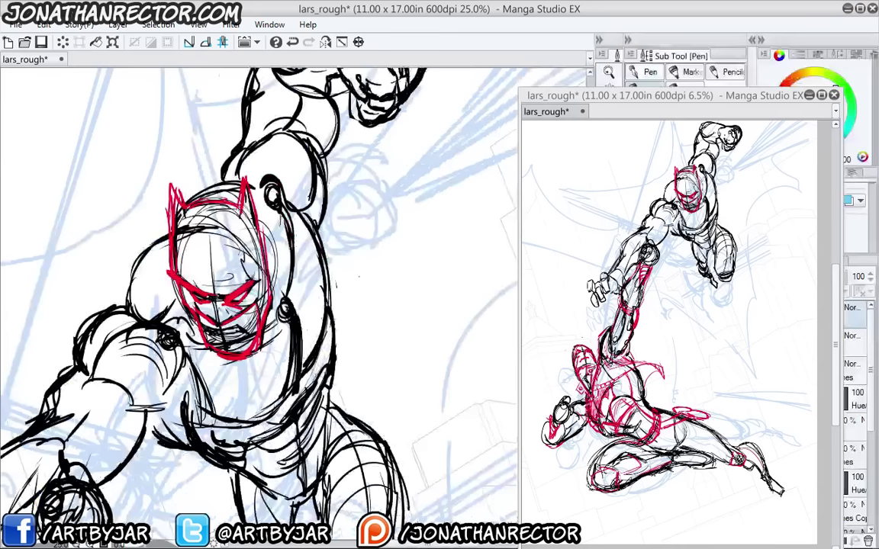
{"action": "left_click_drag", "start_coordinate": [628, 94], "coordinate": [552, 80]}
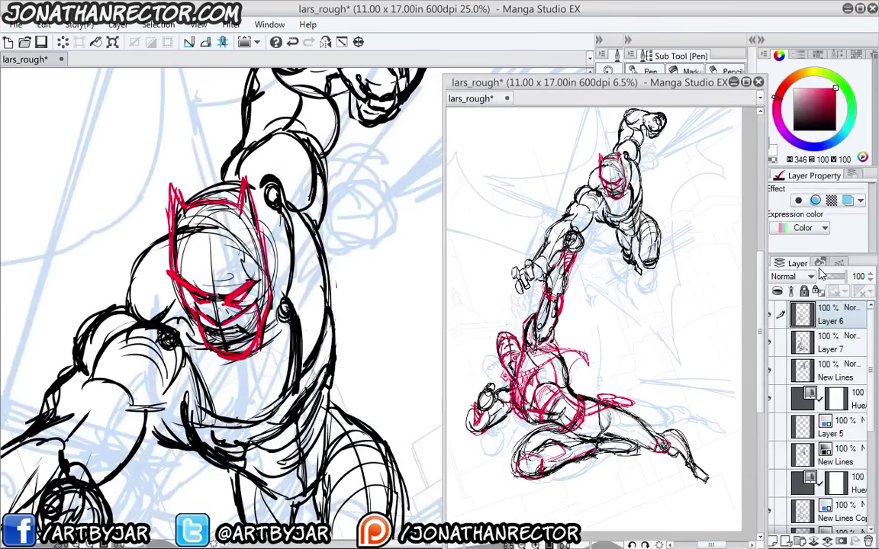
Try the Multiply blending mode on Layer 6, and set the layer back to Normal
{"action": "left_click", "coordinate": [790, 276]}
{"action": "left_click", "coordinate": [775, 319]}
{"action": "left_click", "coordinate": [781, 278]}
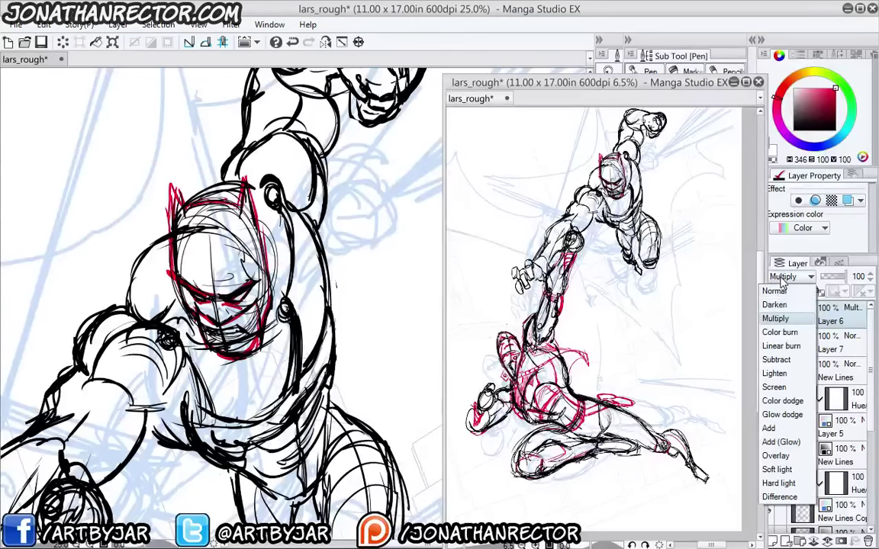
{"action": "left_click", "coordinate": [772, 295]}
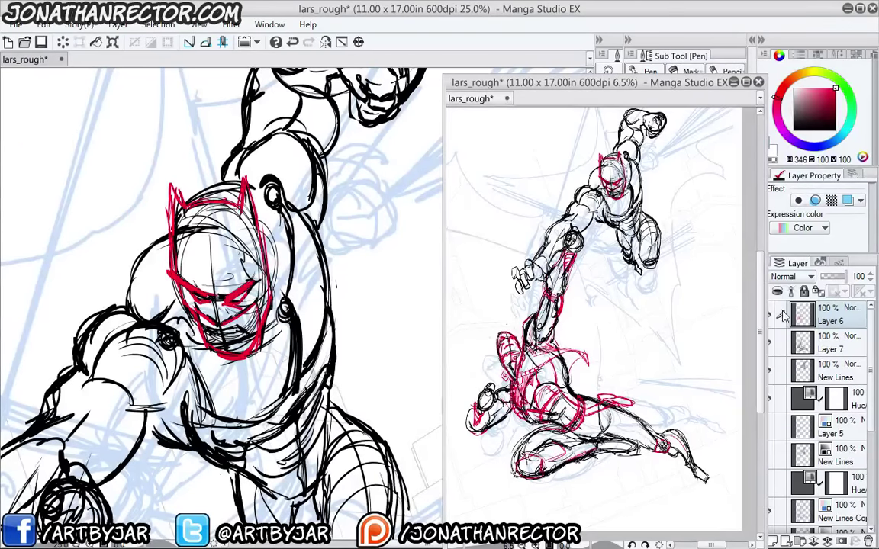
Hide the palettes, move the overview window aside, and outline the upper figure's reaching forearm gauntlet in red with its rounded cuff
{"action": "key", "text": "Tab"}
{"action": "left_click_drag", "start_coordinate": [587, 90], "coordinate": [670, 47]}
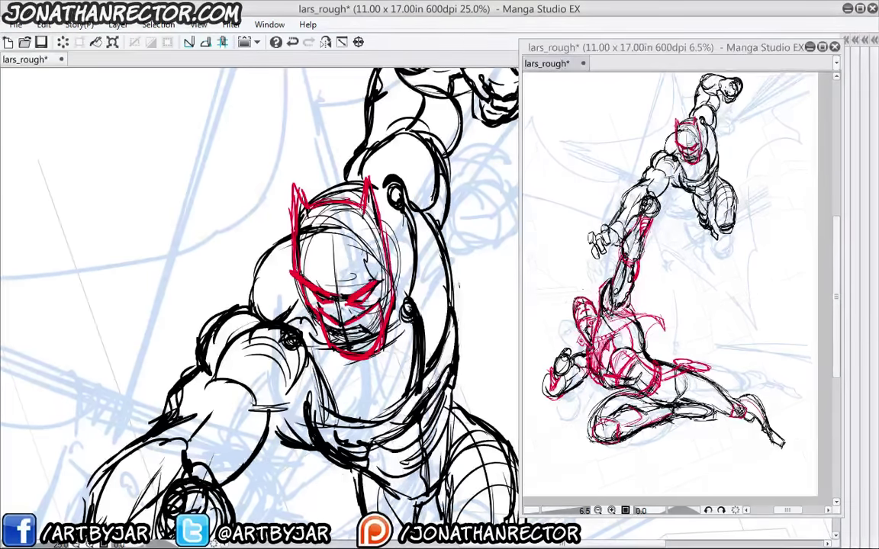
{"action": "left_click_drag", "start_coordinate": [180, 455], "coordinate": [322, 238]}
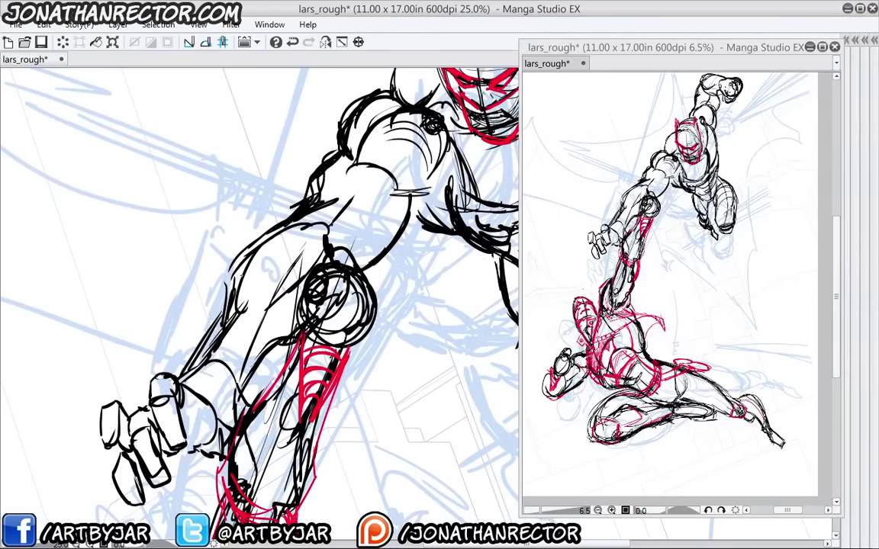
{"action": "mouse_move", "coordinate": [238, 267]}
{"action": "left_mouse_down"}
{"action": "mouse_move", "coordinate": [288, 250]}
{"action": "mouse_move", "coordinate": [327, 301]}
{"action": "mouse_move", "coordinate": [316, 336]}
{"action": "mouse_move", "coordinate": [251, 367]}
{"action": "mouse_move", "coordinate": [306, 293]}
{"action": "left_mouse_up"}
{"action": "mouse_move", "coordinate": [264, 344]}
{"action": "left_mouse_down"}
{"action": "mouse_move", "coordinate": [238, 348]}
{"action": "mouse_move", "coordinate": [230, 363]}
{"action": "left_mouse_up"}
{"action": "mouse_move", "coordinate": [249, 258]}
{"action": "left_mouse_down"}
{"action": "mouse_move", "coordinate": [235, 277]}
{"action": "mouse_move", "coordinate": [226, 338]}
{"action": "left_mouse_up"}
{"action": "left_click_drag", "start_coordinate": [263, 285], "coordinate": [245, 339]}
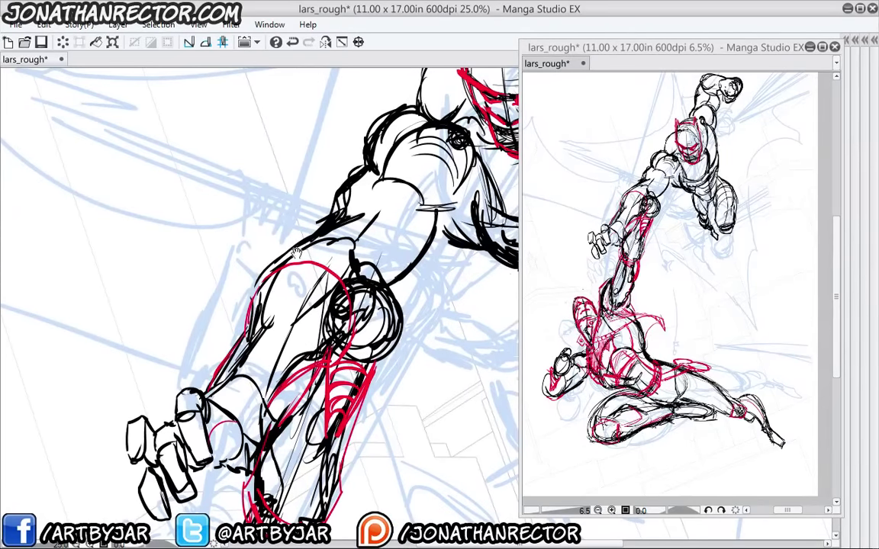
Add pointed red fins along the outer edge of the reaching arm's gauntlet
{"action": "left_click_drag", "start_coordinate": [268, 227], "coordinate": [195, 312]}
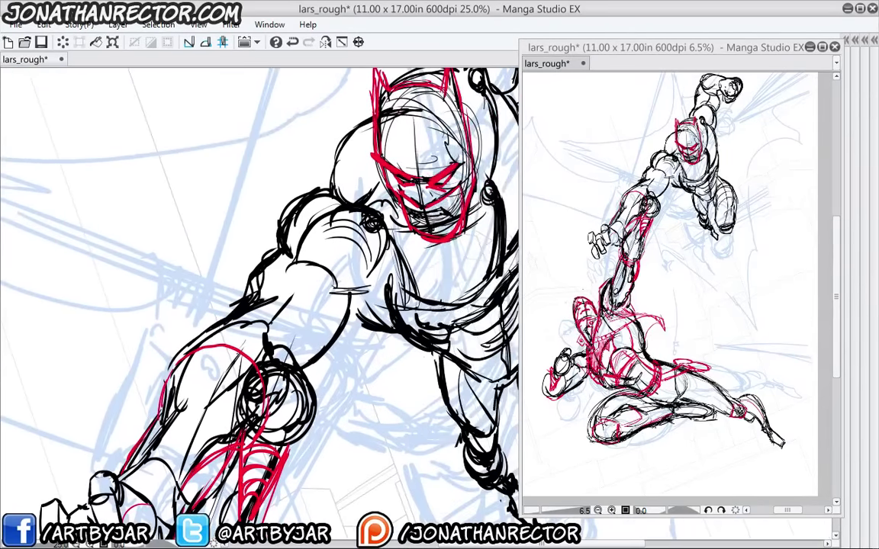
{"action": "left_click_drag", "start_coordinate": [207, 405], "coordinate": [344, 265]}
{"action": "mouse_move", "coordinate": [257, 337]}
{"action": "left_mouse_down"}
{"action": "mouse_move", "coordinate": [272, 271]}
{"action": "mouse_move", "coordinate": [278, 302]}
{"action": "mouse_move", "coordinate": [294, 222]}
{"action": "left_mouse_up"}
{"action": "mouse_move", "coordinate": [294, 223]}
{"action": "left_mouse_down"}
{"action": "mouse_move", "coordinate": [302, 250]}
{"action": "mouse_move", "coordinate": [319, 197]}
{"action": "mouse_move", "coordinate": [327, 205]}
{"action": "left_mouse_up"}
Outline the raised arm's gauntlet in red with a rounded cuff, fins along its upper edge, and the glove's edge at the fist
{"action": "left_click_drag", "start_coordinate": [383, 248], "coordinate": [181, 435]}
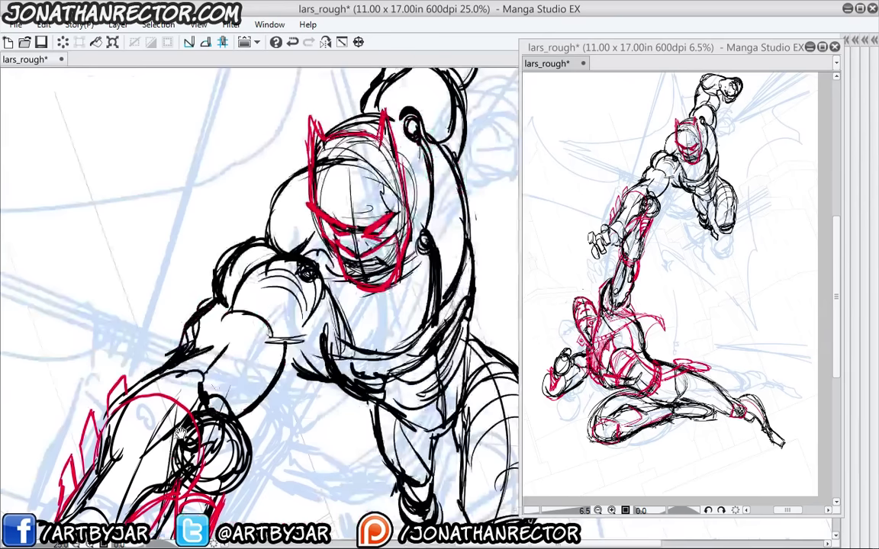
{"action": "left_click_drag", "start_coordinate": [368, 152], "coordinate": [267, 382]}
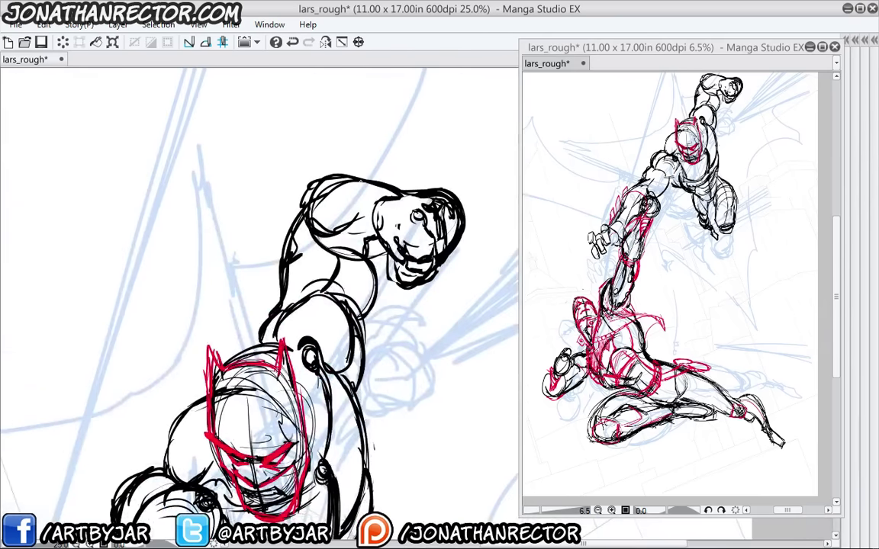
{"action": "mouse_move", "coordinate": [360, 179]}
{"action": "left_mouse_down"}
{"action": "mouse_move", "coordinate": [317, 230]}
{"action": "mouse_move", "coordinate": [367, 241]}
{"action": "left_mouse_up"}
{"action": "left_click_drag", "start_coordinate": [324, 234], "coordinate": [365, 254]}
{"action": "mouse_move", "coordinate": [348, 179]}
{"action": "left_mouse_down"}
{"action": "mouse_move", "coordinate": [319, 235]}
{"action": "mouse_move", "coordinate": [374, 167]}
{"action": "left_mouse_up"}
{"action": "mouse_move", "coordinate": [301, 183]}
{"action": "left_mouse_down"}
{"action": "mouse_move", "coordinate": [377, 168]}
{"action": "mouse_move", "coordinate": [424, 187]}
{"action": "mouse_move", "coordinate": [377, 180]}
{"action": "left_mouse_up"}
{"action": "mouse_move", "coordinate": [352, 174]}
{"action": "left_mouse_down"}
{"action": "mouse_move", "coordinate": [372, 179]}
{"action": "mouse_move", "coordinate": [310, 183]}
{"action": "mouse_move", "coordinate": [354, 165]}
{"action": "mouse_move", "coordinate": [317, 176]}
{"action": "left_mouse_up"}
{"action": "key", "text": "e"}
{"action": "mouse_move", "coordinate": [376, 161]}
{"action": "left_mouse_down"}
{"action": "mouse_move", "coordinate": [402, 179]}
{"action": "mouse_move", "coordinate": [358, 158]}
{"action": "mouse_move", "coordinate": [375, 168]}
{"action": "mouse_move", "coordinate": [328, 164]}
{"action": "mouse_move", "coordinate": [317, 172]}
{"action": "mouse_move", "coordinate": [353, 165]}
{"action": "left_mouse_up"}
{"action": "mouse_move", "coordinate": [353, 165]}
{"action": "left_mouse_down"}
{"action": "mouse_move", "coordinate": [409, 192]}
{"action": "mouse_move", "coordinate": [392, 187]}
{"action": "left_mouse_up"}
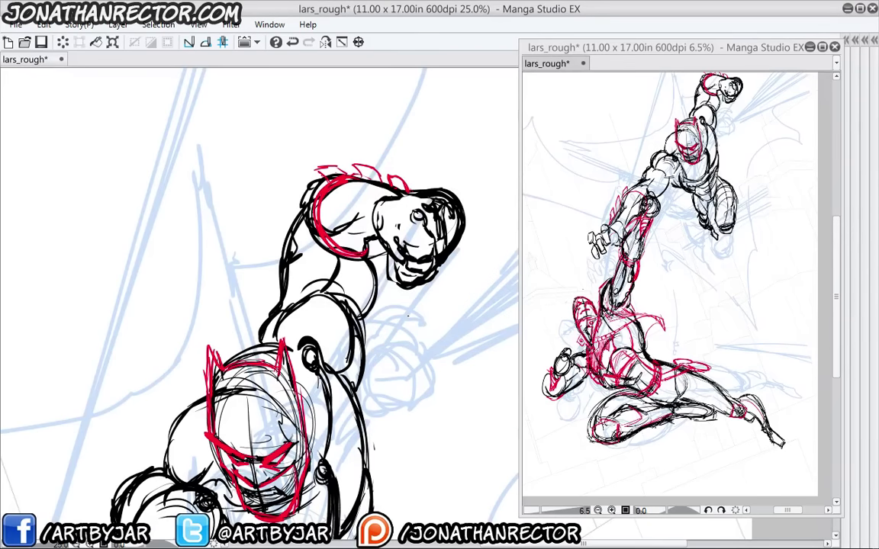
{"action": "mouse_move", "coordinate": [386, 195]}
{"action": "left_mouse_down"}
{"action": "mouse_move", "coordinate": [359, 200]}
{"action": "mouse_move", "coordinate": [397, 285]}
{"action": "mouse_move", "coordinate": [383, 241]}
{"action": "left_mouse_up"}
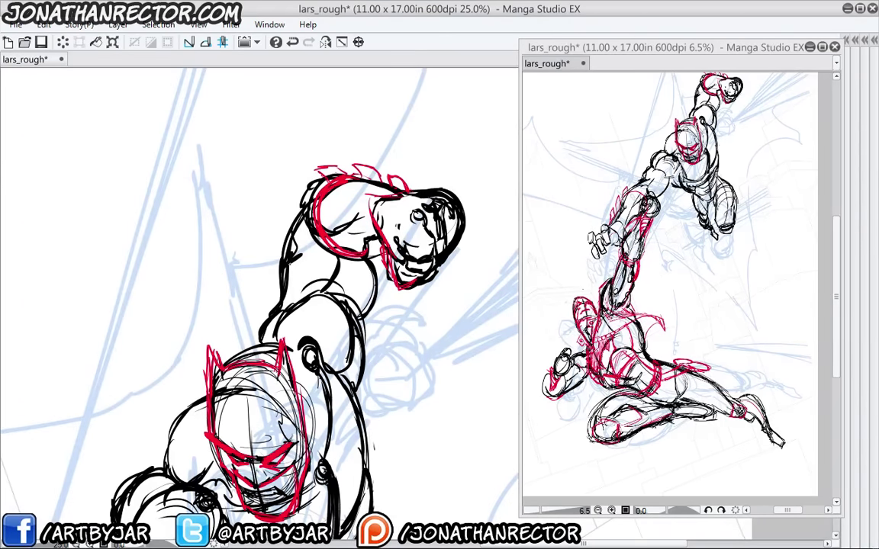
Contour the raised arm's shoulder in red, marking the muscle behind the cowl and the deltoid's outer and inner curves
{"action": "left_click_drag", "start_coordinate": [259, 243], "coordinate": [284, 184]}
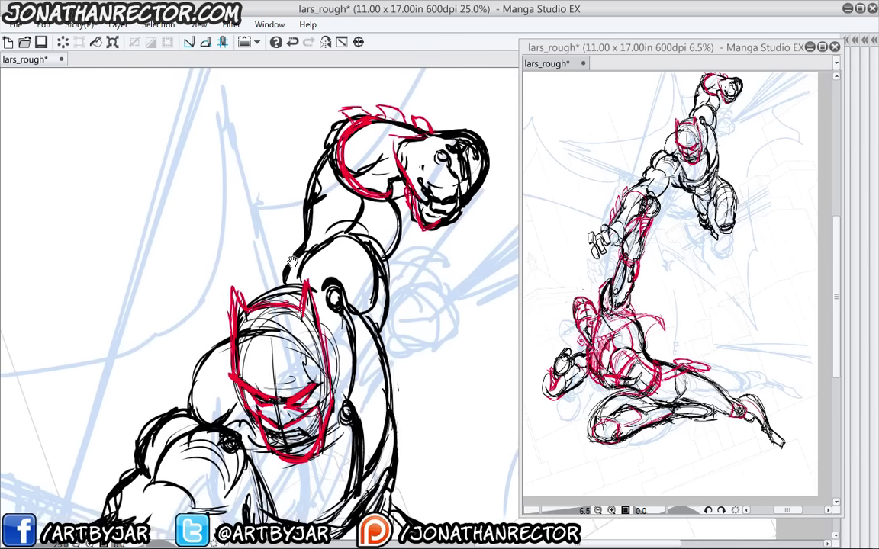
{"action": "mouse_move", "coordinate": [296, 265]}
{"action": "left_mouse_down"}
{"action": "mouse_move", "coordinate": [315, 242]}
{"action": "mouse_move", "coordinate": [294, 265]}
{"action": "left_mouse_up"}
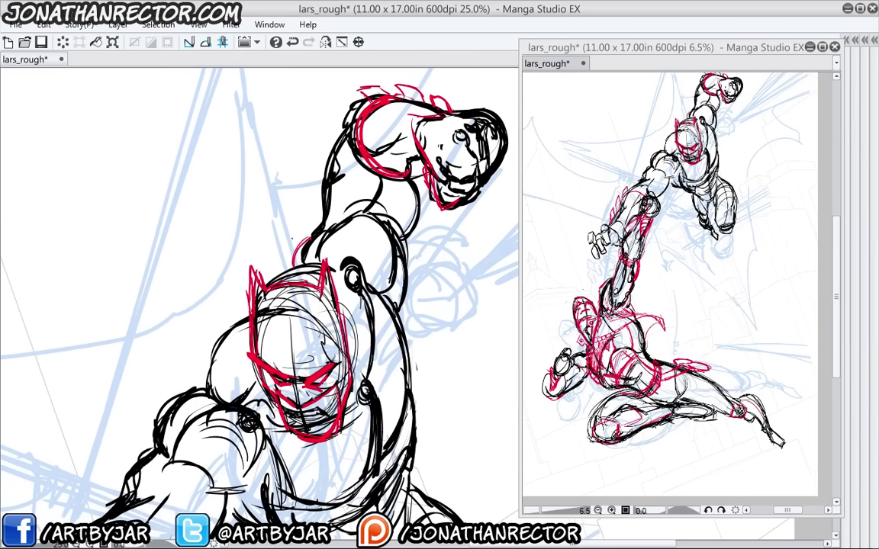
{"action": "left_click_drag", "start_coordinate": [319, 231], "coordinate": [293, 269]}
{"action": "left_click_drag", "start_coordinate": [293, 270], "coordinate": [269, 302]}
{"action": "left_click_drag", "start_coordinate": [274, 295], "coordinate": [290, 274]}
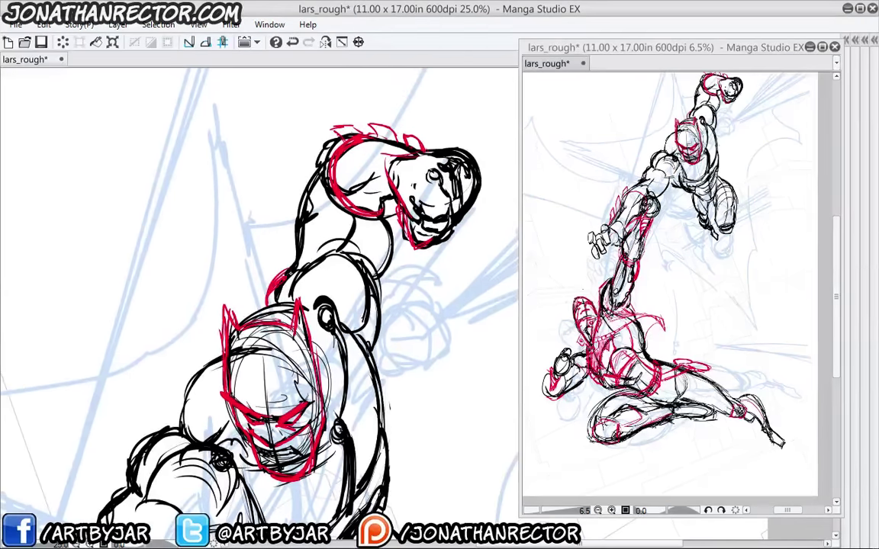
{"action": "mouse_move", "coordinate": [347, 261]}
{"action": "left_mouse_down"}
{"action": "mouse_move", "coordinate": [337, 310]}
{"action": "mouse_move", "coordinate": [353, 329]}
{"action": "mouse_move", "coordinate": [368, 314]}
{"action": "left_mouse_up"}
{"action": "mouse_move", "coordinate": [367, 288]}
{"action": "left_mouse_down"}
{"action": "mouse_move", "coordinate": [354, 330]}
{"action": "mouse_move", "coordinate": [364, 346]}
{"action": "left_mouse_up"}
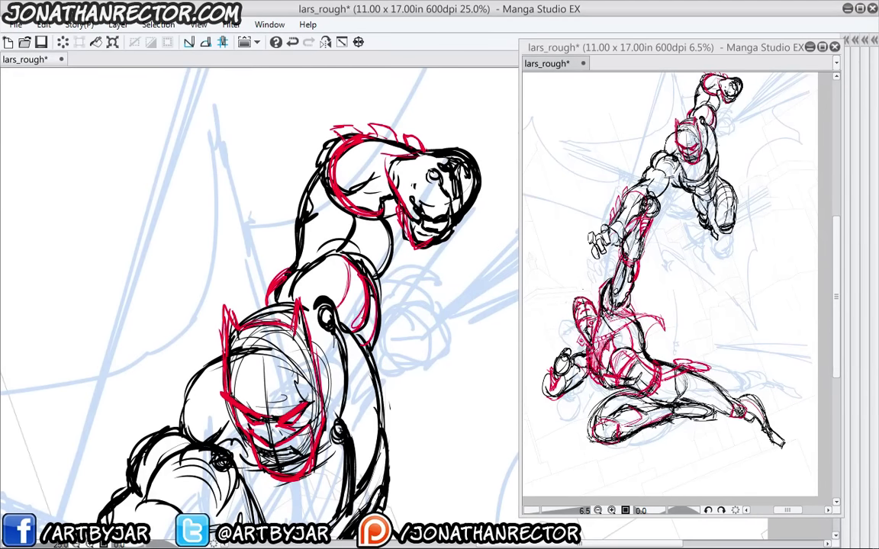
Contour the raised upper arm in red along both sides and add a muscle line inside it
{"action": "mouse_move", "coordinate": [368, 216]}
{"action": "left_mouse_down"}
{"action": "mouse_move", "coordinate": [372, 275]}
{"action": "mouse_move", "coordinate": [341, 249]}
{"action": "left_mouse_up"}
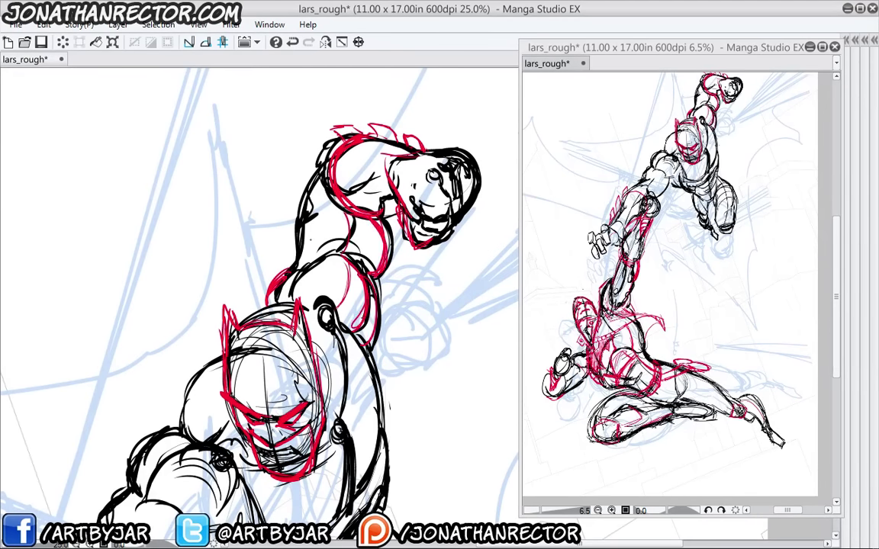
{"action": "left_click_drag", "start_coordinate": [312, 208], "coordinate": [291, 259]}
{"action": "left_click_drag", "start_coordinate": [321, 177], "coordinate": [293, 264]}
{"action": "left_click_drag", "start_coordinate": [328, 211], "coordinate": [331, 251]}
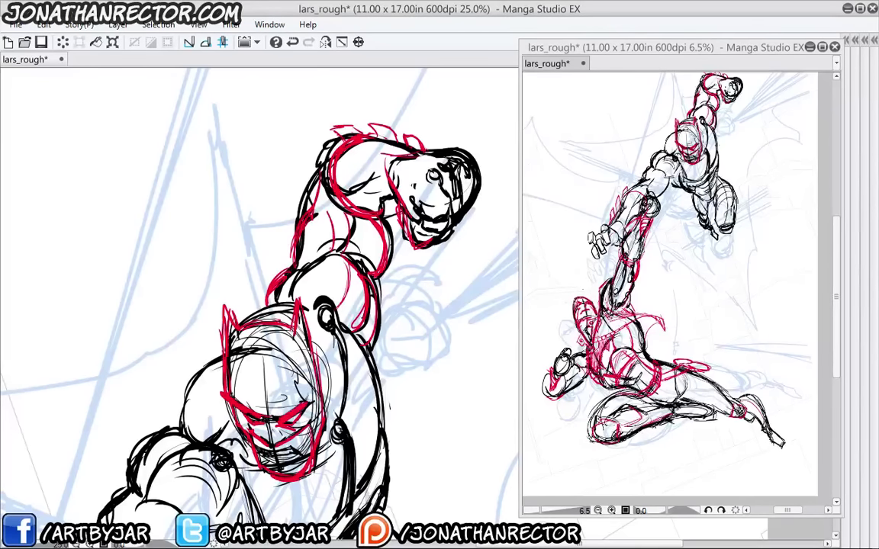
{"action": "mouse_move", "coordinate": [299, 176]}
{"action": "left_mouse_down"}
{"action": "mouse_move", "coordinate": [294, 209]}
{"action": "mouse_move", "coordinate": [261, 243]}
{"action": "left_mouse_up"}
{"action": "left_click_drag", "start_coordinate": [284, 149], "coordinate": [266, 203]}
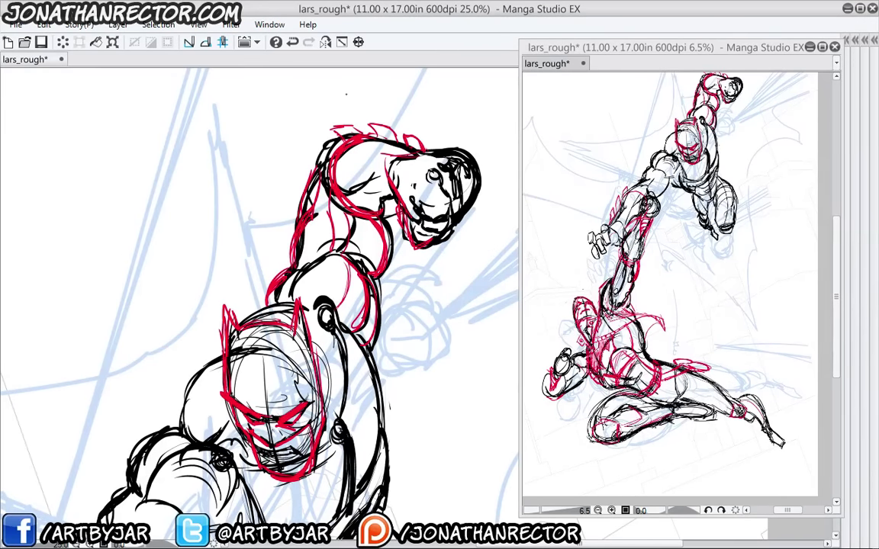
Draw the cape's red edge down from the clasp beside the cowl, and add straight folds across the reaching arm's shoulder
{"action": "left_click_drag", "start_coordinate": [350, 441], "coordinate": [353, 243]}
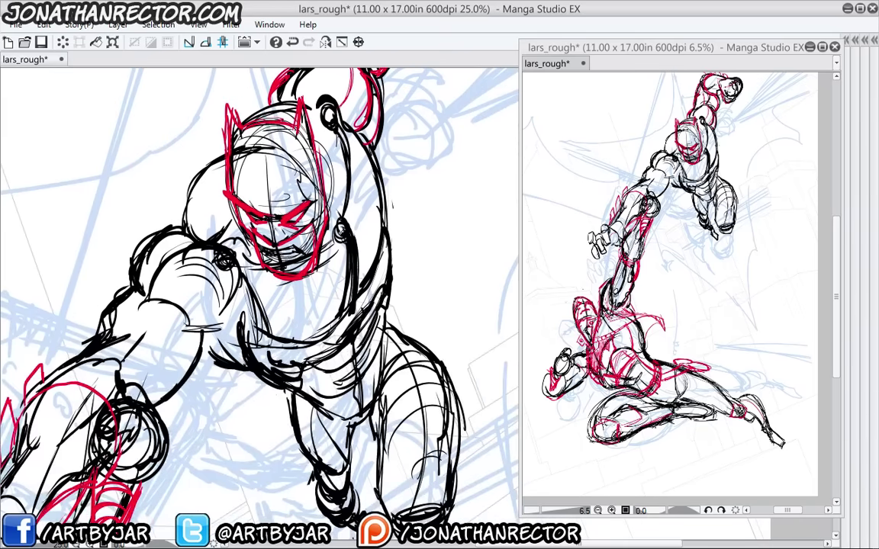
{"action": "left_click_drag", "start_coordinate": [302, 122], "coordinate": [312, 213]}
{"action": "left_click_drag", "start_coordinate": [329, 114], "coordinate": [343, 232]}
{"action": "left_click_drag", "start_coordinate": [146, 353], "coordinate": [187, 365]}
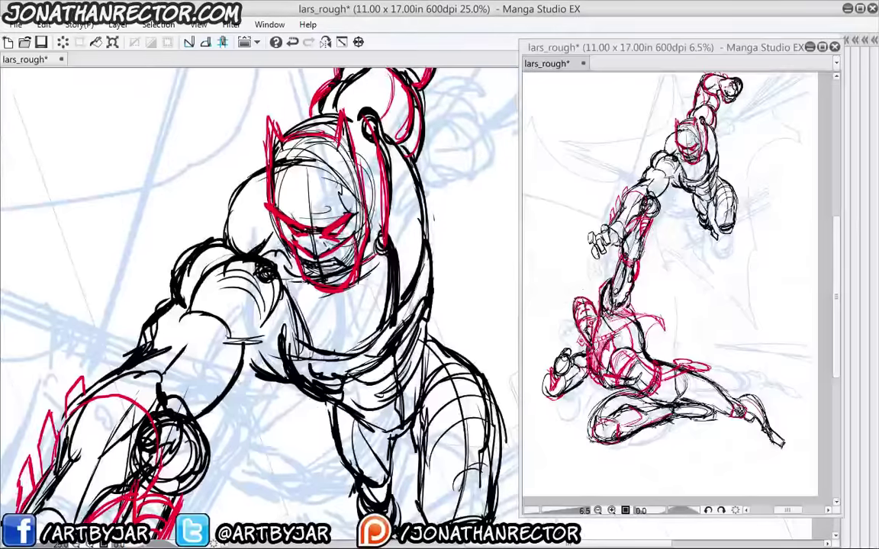
{"action": "mouse_move", "coordinate": [280, 254]}
{"action": "left_mouse_down"}
{"action": "mouse_move", "coordinate": [195, 235]}
{"action": "mouse_move", "coordinate": [168, 217]}
{"action": "left_mouse_up"}
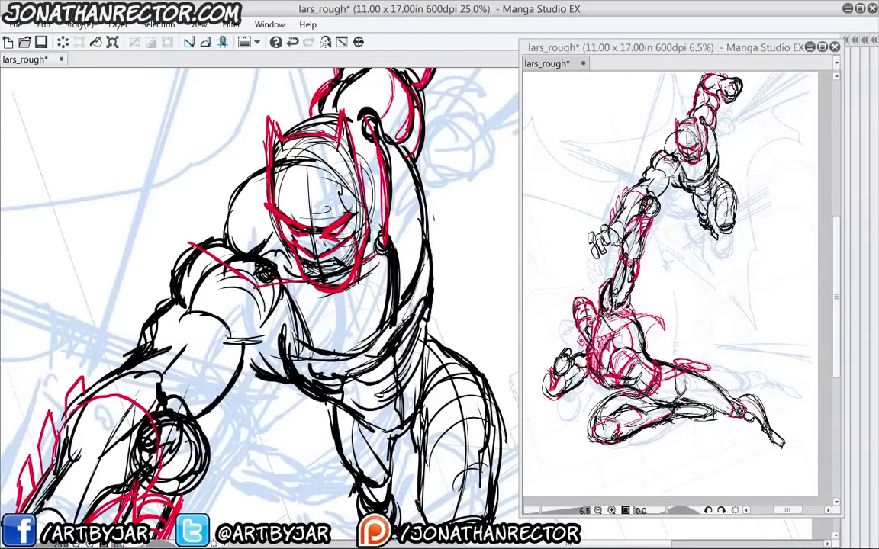
{"action": "mouse_move", "coordinate": [242, 242]}
{"action": "left_mouse_down"}
{"action": "mouse_move", "coordinate": [277, 319]}
{"action": "mouse_move", "coordinate": [252, 275]}
{"action": "left_mouse_up"}
{"action": "left_click_drag", "start_coordinate": [305, 320], "coordinate": [254, 273]}
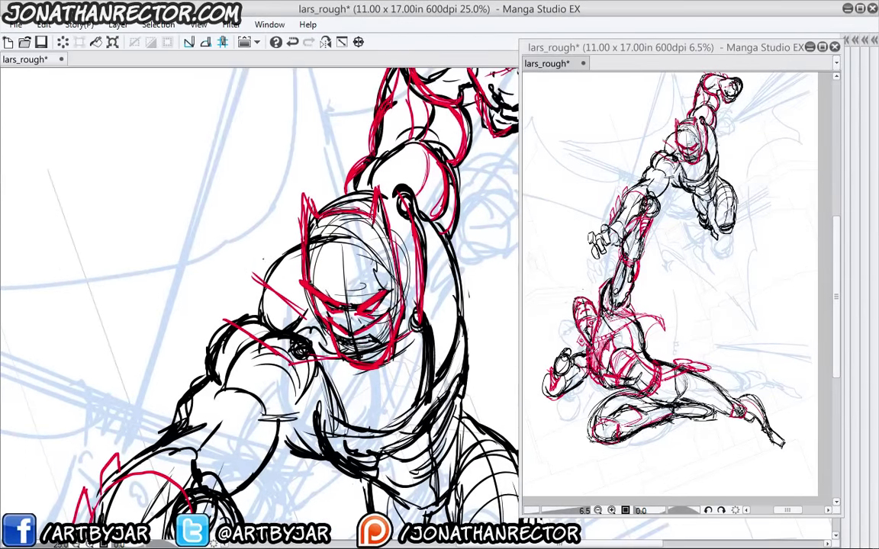
Fill the cape between the cowl and the raised arm's shoulder with red fold lines, extending one line up past the shoulder
{"action": "left_click_drag", "start_coordinate": [403, 309], "coordinate": [415, 320]}
{"action": "left_click_drag", "start_coordinate": [404, 238], "coordinate": [413, 303]}
{"action": "left_click_drag", "start_coordinate": [399, 213], "coordinate": [417, 305]}
{"action": "left_click_drag", "start_coordinate": [372, 184], "coordinate": [414, 269]}
{"action": "mouse_move", "coordinate": [374, 221]}
{"action": "left_mouse_down"}
{"action": "mouse_move", "coordinate": [383, 308]}
{"action": "mouse_move", "coordinate": [365, 203]}
{"action": "left_mouse_up"}
{"action": "left_click_drag", "start_coordinate": [413, 285], "coordinate": [353, 192]}
{"action": "left_click_drag", "start_coordinate": [295, 445], "coordinate": [208, 387]}
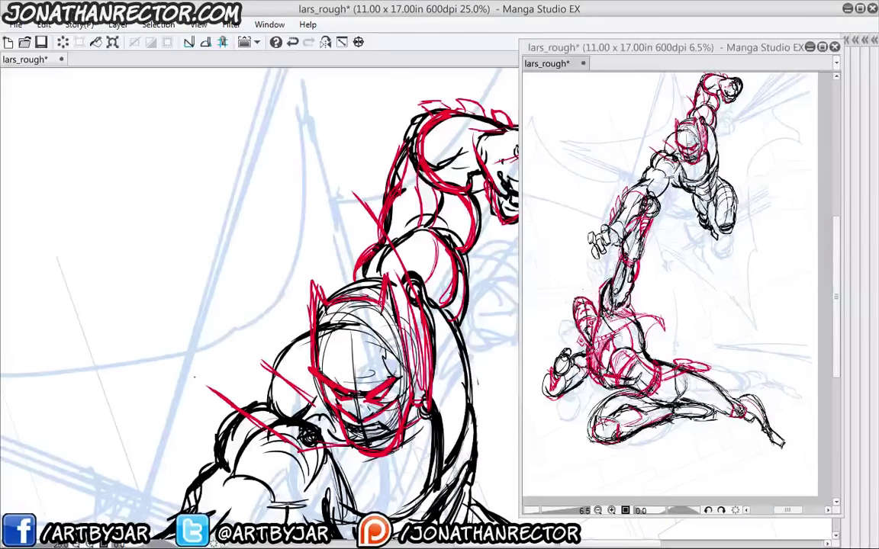
Sketch the scalloped bat emblem across the upper figure's chest in red, continuing its wing up the side of the torso
{"action": "left_click_drag", "start_coordinate": [330, 365], "coordinate": [276, 226]}
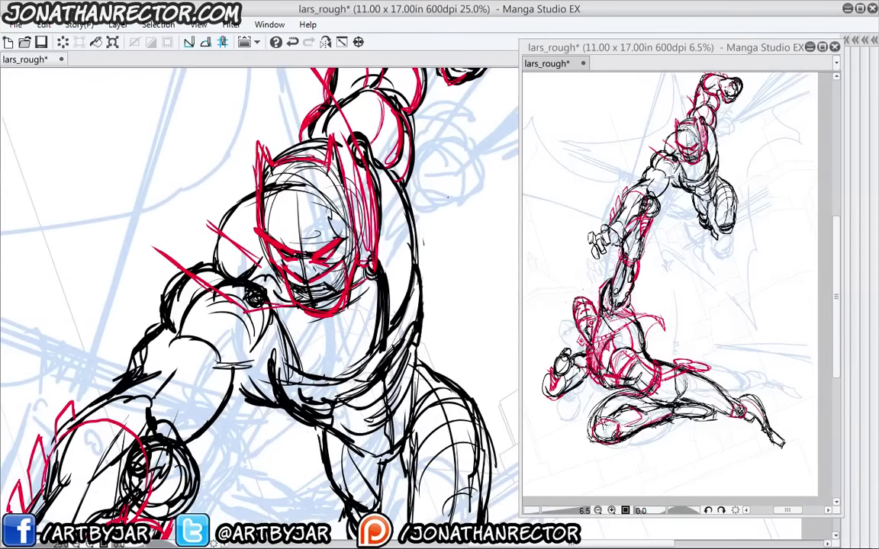
{"action": "mouse_move", "coordinate": [377, 263]}
{"action": "left_mouse_down"}
{"action": "mouse_move", "coordinate": [372, 299]}
{"action": "mouse_move", "coordinate": [388, 288]}
{"action": "mouse_move", "coordinate": [298, 357]}
{"action": "left_mouse_up"}
{"action": "mouse_move", "coordinate": [312, 317]}
{"action": "left_mouse_down"}
{"action": "mouse_move", "coordinate": [298, 361]}
{"action": "mouse_move", "coordinate": [340, 349]}
{"action": "left_mouse_up"}
{"action": "mouse_move", "coordinate": [388, 285]}
{"action": "left_mouse_down"}
{"action": "mouse_move", "coordinate": [398, 256]}
{"action": "mouse_move", "coordinate": [391, 210]}
{"action": "mouse_move", "coordinate": [351, 210]}
{"action": "mouse_move", "coordinate": [363, 190]}
{"action": "left_mouse_up"}
{"action": "left_click_drag", "start_coordinate": [348, 320], "coordinate": [366, 244]}
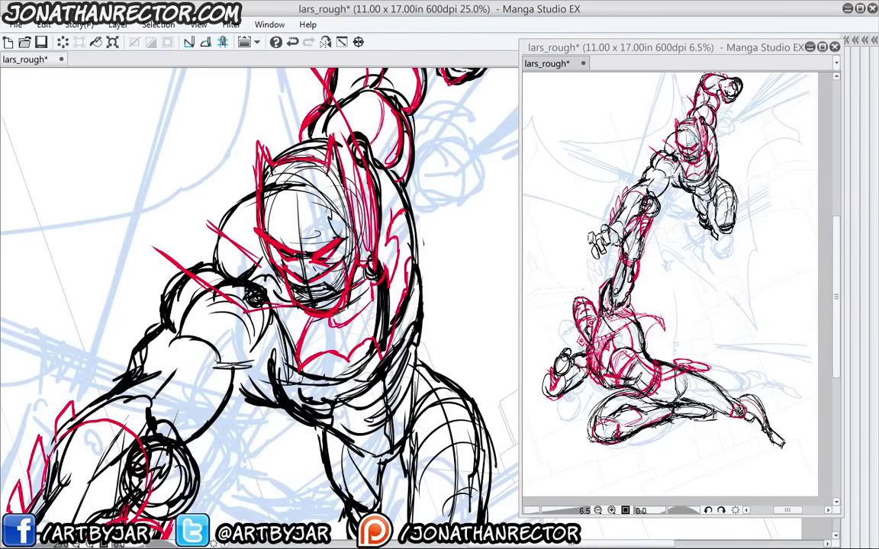
Draw the upper figure's curved utility belt in red around the waist, with pouches along it
{"action": "left_click_drag", "start_coordinate": [209, 313], "coordinate": [208, 221]}
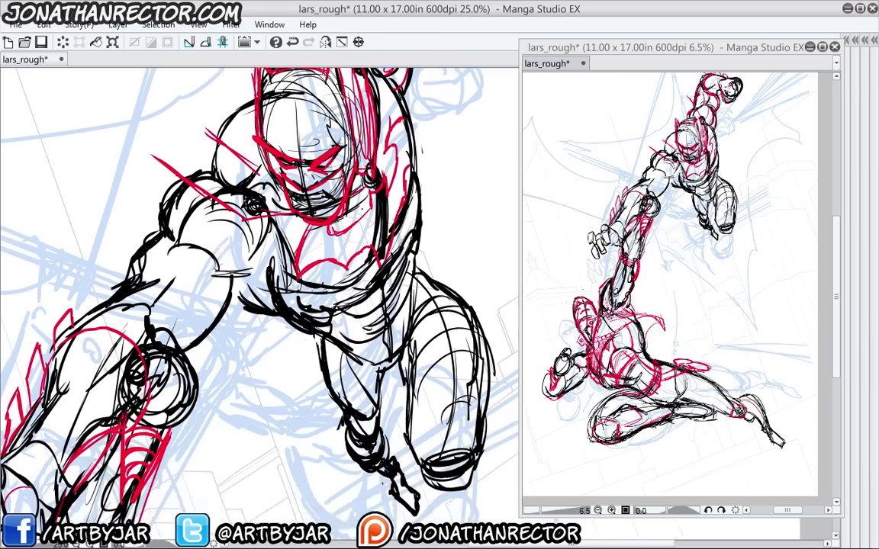
{"action": "mouse_move", "coordinate": [411, 265]}
{"action": "left_mouse_down"}
{"action": "mouse_move", "coordinate": [358, 317]}
{"action": "mouse_move", "coordinate": [395, 312]}
{"action": "mouse_move", "coordinate": [374, 329]}
{"action": "mouse_move", "coordinate": [293, 318]}
{"action": "left_mouse_up"}
{"action": "mouse_move", "coordinate": [371, 334]}
{"action": "left_mouse_down"}
{"action": "mouse_move", "coordinate": [297, 325]}
{"action": "mouse_move", "coordinate": [308, 345]}
{"action": "mouse_move", "coordinate": [355, 342]}
{"action": "left_mouse_up"}
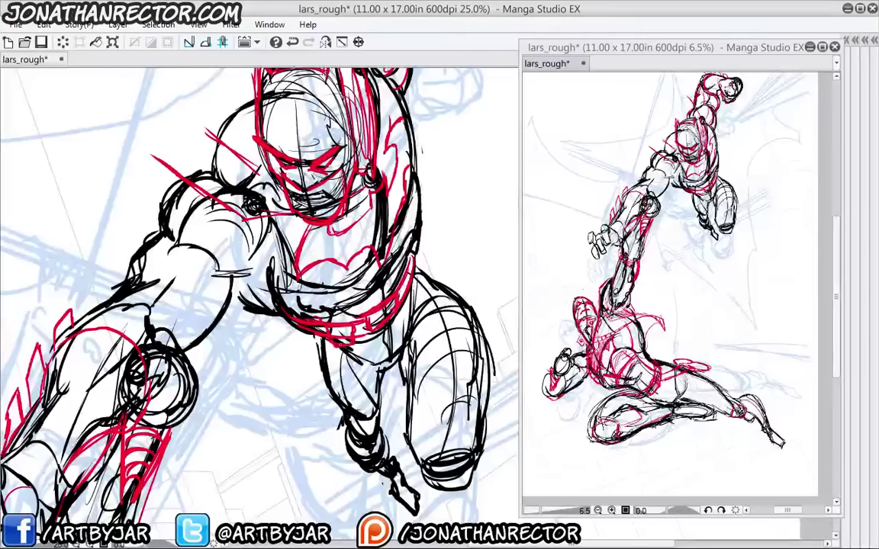
{"action": "left_click_drag", "start_coordinate": [297, 321], "coordinate": [260, 290]}
{"action": "mouse_move", "coordinate": [409, 268]}
{"action": "left_mouse_down"}
{"action": "mouse_move", "coordinate": [418, 290]}
{"action": "mouse_move", "coordinate": [420, 282]}
{"action": "left_mouse_up"}
{"action": "left_click_drag", "start_coordinate": [418, 250], "coordinate": [421, 272]}
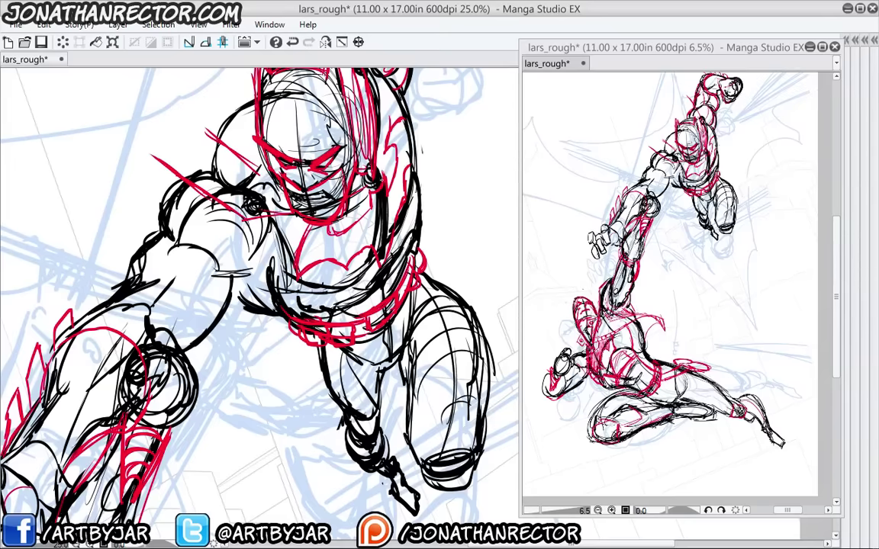
Outline the upper figure's trunks below the belt and mark the boot details on the legs in red
{"action": "mouse_move", "coordinate": [396, 353]}
{"action": "left_mouse_down"}
{"action": "mouse_move", "coordinate": [370, 373]}
{"action": "mouse_move", "coordinate": [353, 355]}
{"action": "left_mouse_up"}
{"action": "mouse_move", "coordinate": [341, 349]}
{"action": "left_mouse_down"}
{"action": "mouse_move", "coordinate": [414, 309]}
{"action": "mouse_move", "coordinate": [398, 296]}
{"action": "mouse_move", "coordinate": [441, 292]}
{"action": "left_mouse_up"}
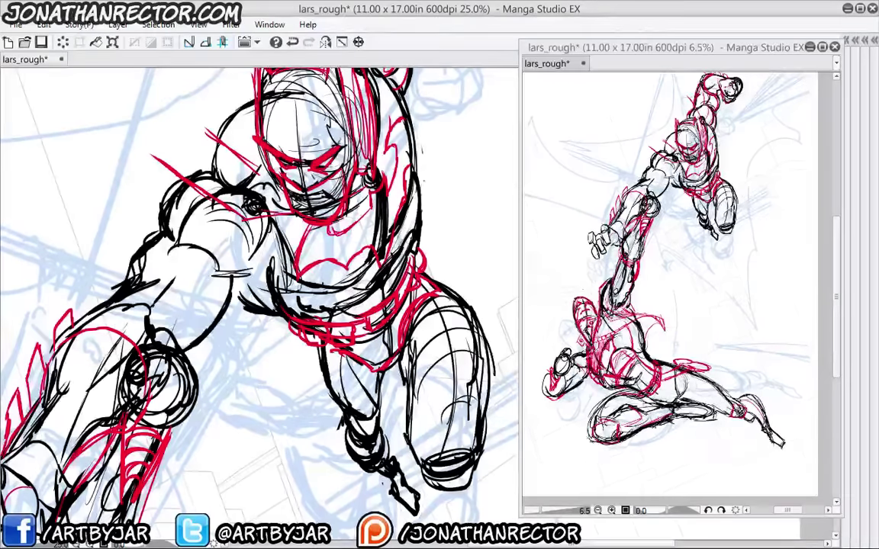
{"action": "left_click_drag", "start_coordinate": [363, 394], "coordinate": [353, 280]}
{"action": "mouse_move", "coordinate": [339, 312]}
{"action": "left_mouse_down"}
{"action": "mouse_move", "coordinate": [369, 322]}
{"action": "mouse_move", "coordinate": [371, 310]}
{"action": "left_mouse_up"}
{"action": "left_click_drag", "start_coordinate": [396, 268], "coordinate": [388, 307]}
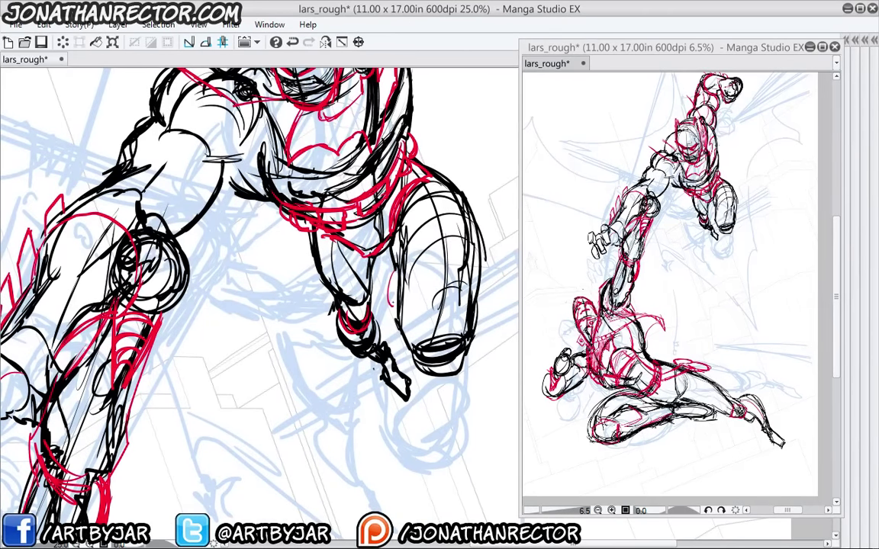
Sketch the cape's billowing outline in red behind the upper figure, with sharp points above the head and far out to the side
{"action": "left_click_drag", "start_coordinate": [306, 296], "coordinate": [310, 454]}
{"action": "left_click_drag", "start_coordinate": [224, 380], "coordinate": [216, 504]}
{"action": "left_click_drag", "start_coordinate": [251, 422], "coordinate": [332, 333]}
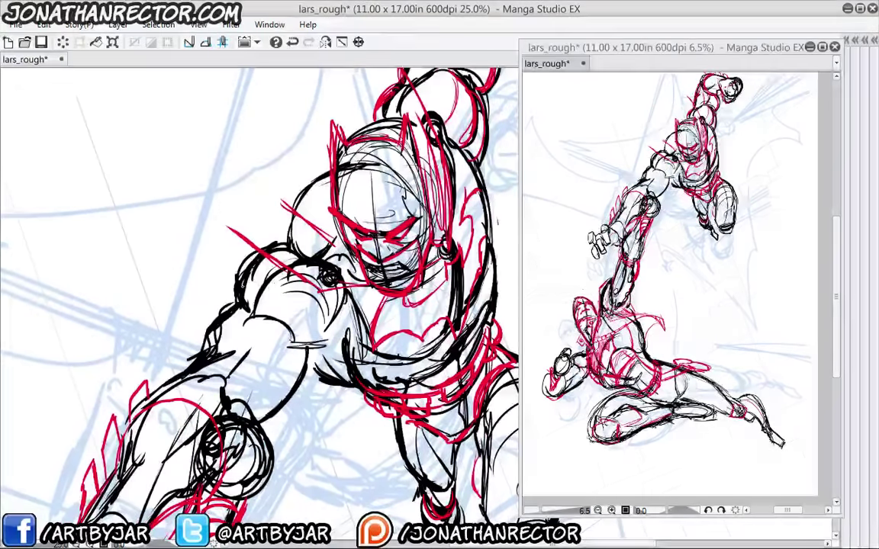
{"action": "scroll", "coordinate": [242, 282], "scroll_direction": "down", "scroll_amount": 4}
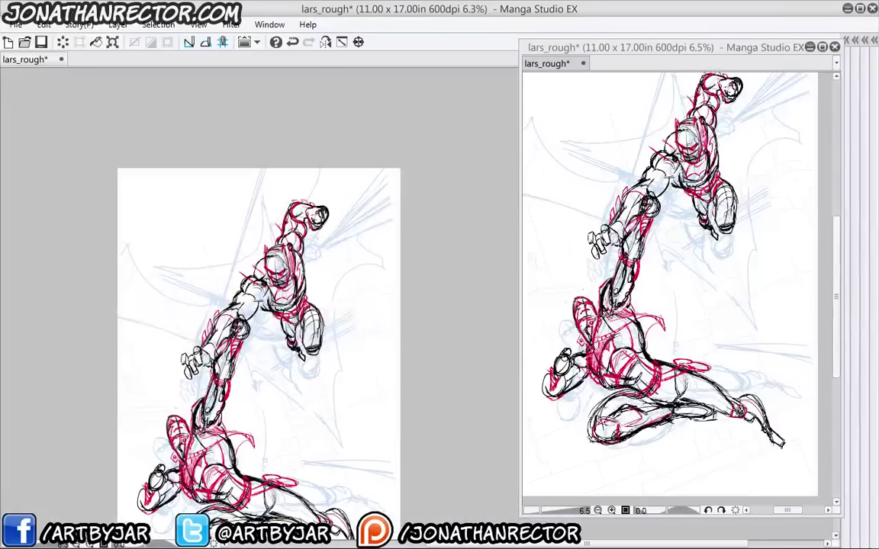
{"action": "left_click_drag", "start_coordinate": [219, 258], "coordinate": [263, 272]}
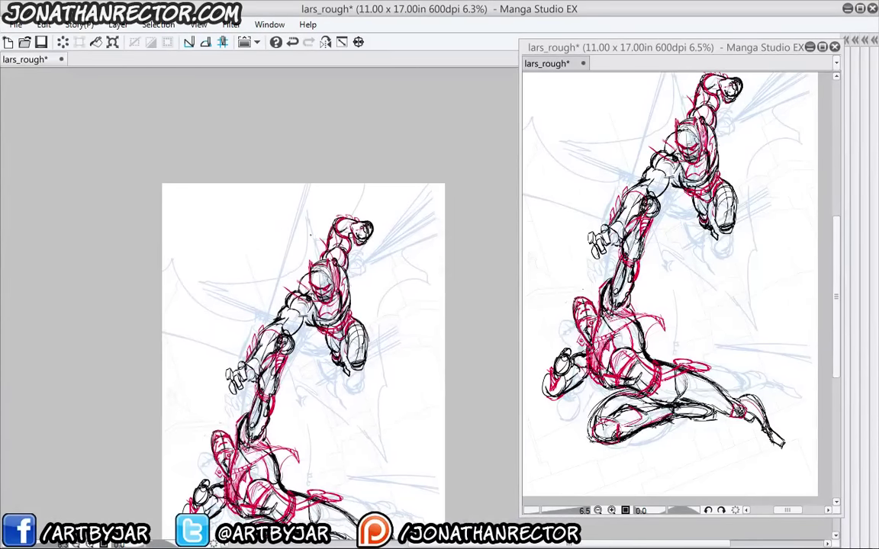
{"action": "left_click_drag", "start_coordinate": [325, 243], "coordinate": [276, 192]}
{"action": "left_click_drag", "start_coordinate": [293, 293], "coordinate": [192, 239]}
{"action": "left_click_drag", "start_coordinate": [252, 271], "coordinate": [190, 238]}
{"action": "mouse_move", "coordinate": [315, 232]}
{"action": "left_mouse_down"}
{"action": "mouse_move", "coordinate": [278, 194]}
{"action": "mouse_move", "coordinate": [296, 197]}
{"action": "mouse_move", "coordinate": [277, 229]}
{"action": "left_mouse_up"}
{"action": "mouse_move", "coordinate": [292, 197]}
{"action": "left_mouse_down"}
{"action": "mouse_move", "coordinate": [265, 239]}
{"action": "mouse_move", "coordinate": [175, 228]}
{"action": "mouse_move", "coordinate": [225, 260]}
{"action": "left_mouse_up"}
{"action": "mouse_move", "coordinate": [189, 234]}
{"action": "left_mouse_down"}
{"action": "mouse_move", "coordinate": [240, 246]}
{"action": "mouse_move", "coordinate": [282, 223]}
{"action": "left_mouse_up"}
{"action": "mouse_move", "coordinate": [282, 228]}
{"action": "left_mouse_down"}
{"action": "mouse_move", "coordinate": [294, 198]}
{"action": "mouse_move", "coordinate": [316, 230]}
{"action": "left_mouse_up"}
{"action": "left_click_drag", "start_coordinate": [296, 203], "coordinate": [323, 243]}
{"action": "left_click_drag", "start_coordinate": [257, 206], "coordinate": [186, 220]}
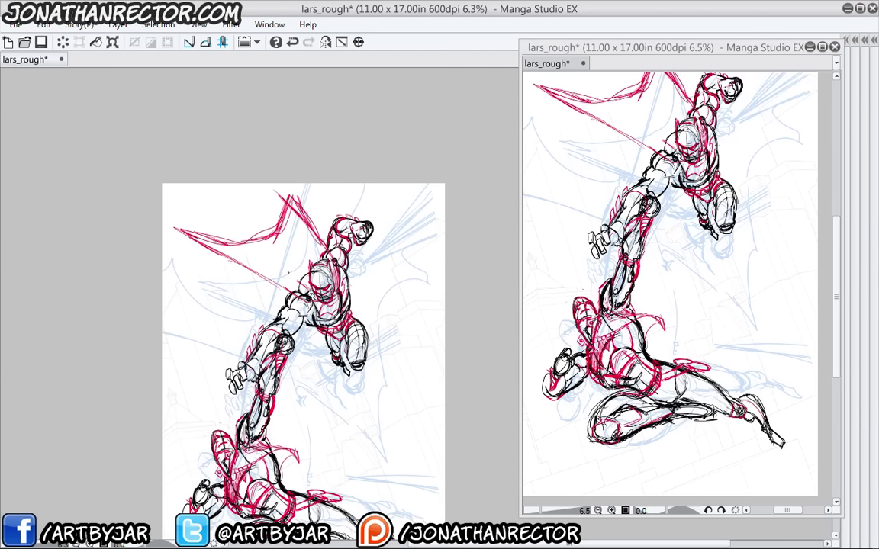
Add long red fold lines from the cape's outer points converging on the upper figure's shoulders
{"action": "left_click_drag", "start_coordinate": [255, 240], "coordinate": [311, 270]}
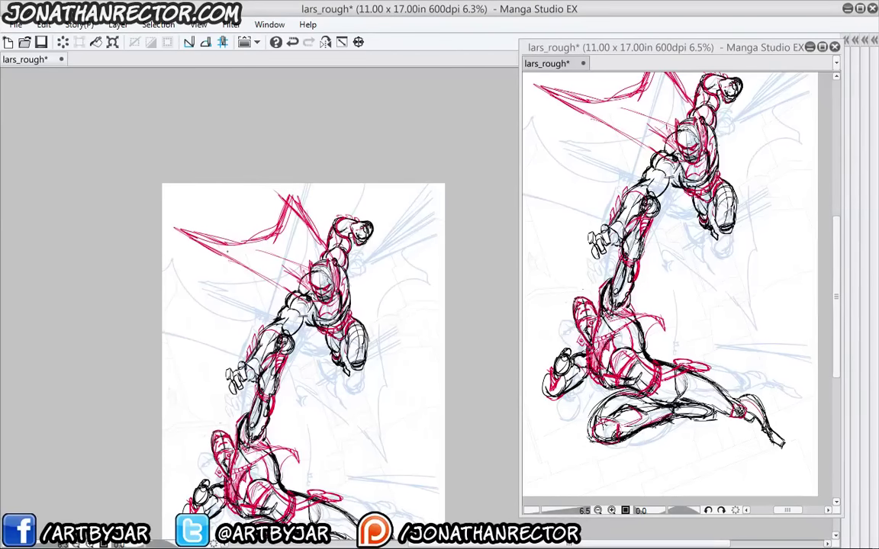
{"action": "left_click_drag", "start_coordinate": [218, 246], "coordinate": [309, 288]}
{"action": "mouse_move", "coordinate": [293, 212]}
{"action": "left_mouse_down"}
{"action": "mouse_move", "coordinate": [318, 262]}
{"action": "mouse_move", "coordinate": [306, 268]}
{"action": "left_mouse_up"}
{"action": "left_click_drag", "start_coordinate": [215, 242], "coordinate": [307, 271]}
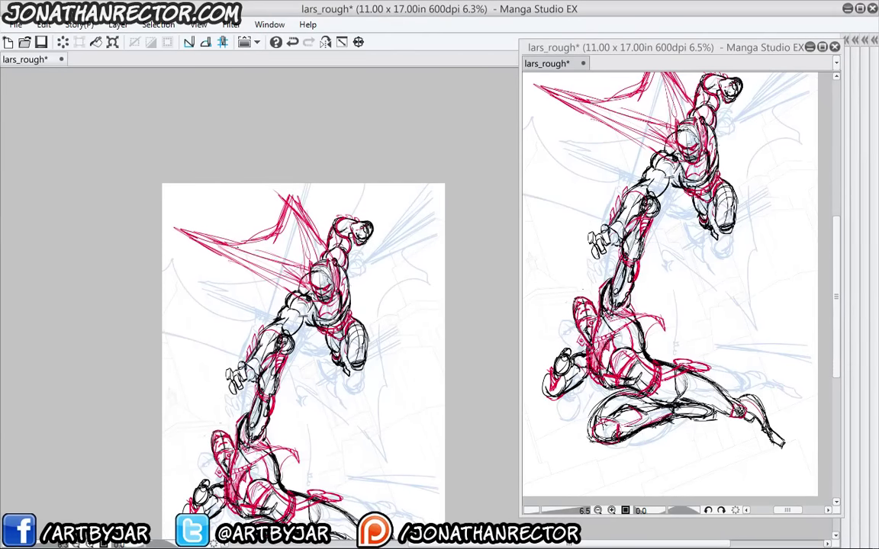
Add red fold lines inside the cape's left wing and sketch its curved lower edge out to the page border
{"action": "left_click_drag", "start_coordinate": [291, 210], "coordinate": [311, 265]}
{"action": "mouse_move", "coordinate": [200, 236]}
{"action": "left_mouse_down"}
{"action": "mouse_move", "coordinate": [307, 269]}
{"action": "mouse_move", "coordinate": [309, 286]}
{"action": "left_mouse_up"}
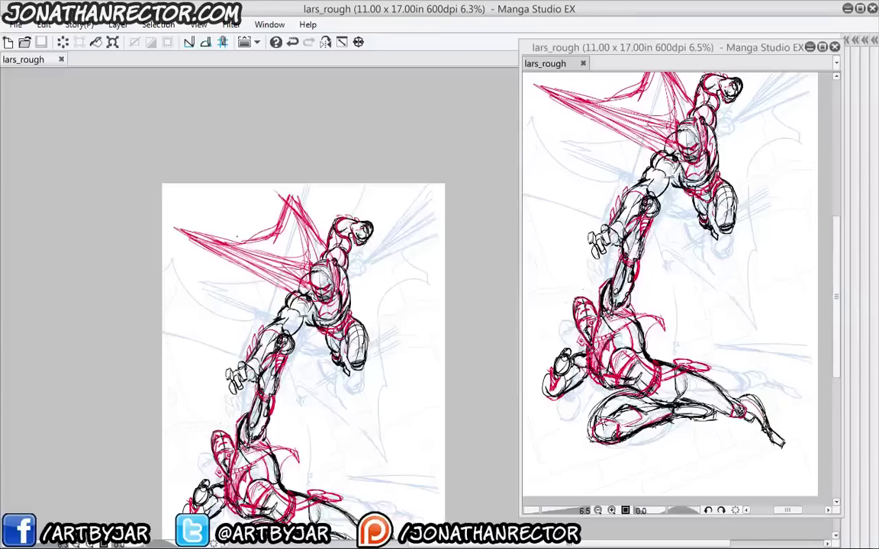
{"action": "mouse_move", "coordinate": [206, 245]}
{"action": "left_mouse_down"}
{"action": "mouse_move", "coordinate": [237, 269]}
{"action": "mouse_move", "coordinate": [247, 291]}
{"action": "left_mouse_up"}
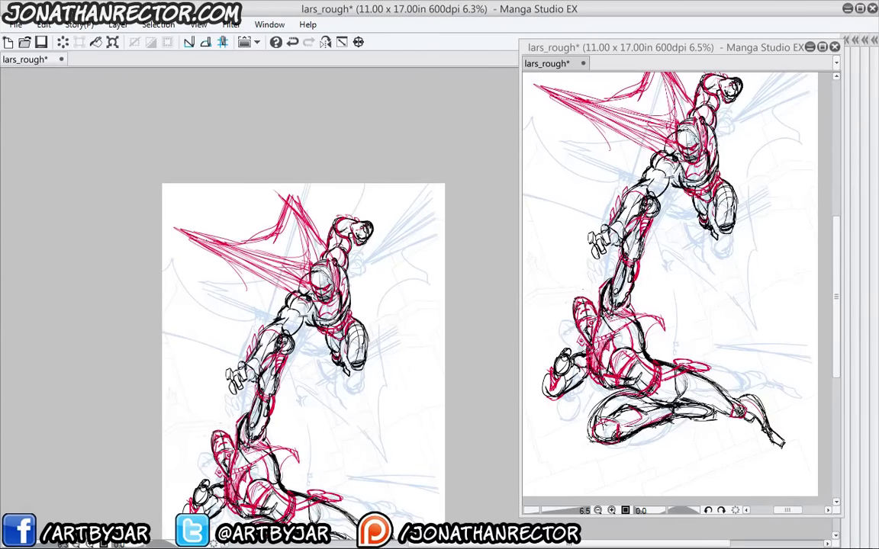
{"action": "mouse_move", "coordinate": [186, 233]}
{"action": "left_mouse_down"}
{"action": "mouse_move", "coordinate": [215, 266]}
{"action": "mouse_move", "coordinate": [186, 282]}
{"action": "left_mouse_up"}
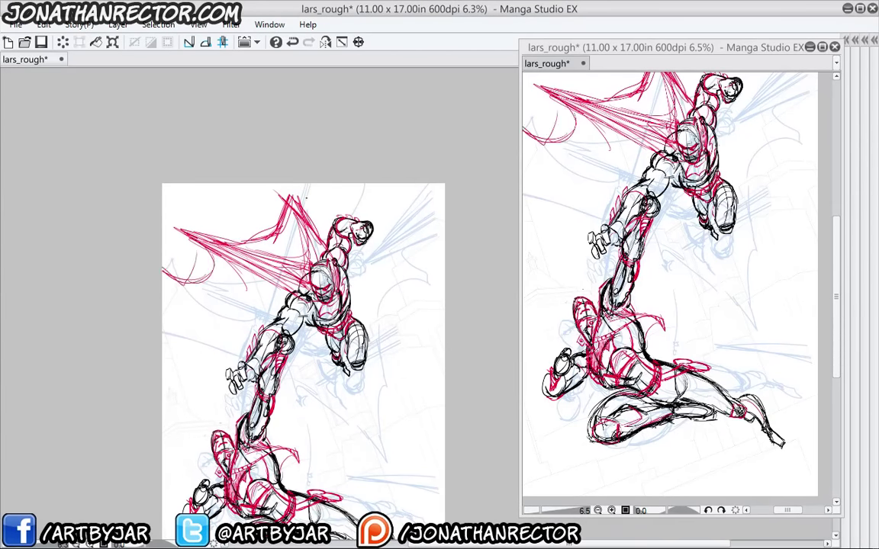
Sketch the cape's curved edge near the raised fist and its long, sharp lower point beneath the upper figure's legs
{"action": "mouse_move", "coordinate": [306, 198]}
{"action": "left_mouse_down"}
{"action": "mouse_move", "coordinate": [327, 214]}
{"action": "mouse_move", "coordinate": [347, 184]}
{"action": "left_mouse_up"}
{"action": "mouse_move", "coordinate": [358, 372]}
{"action": "left_mouse_down"}
{"action": "mouse_move", "coordinate": [383, 446]}
{"action": "mouse_move", "coordinate": [324, 394]}
{"action": "left_mouse_up"}
{"action": "left_click_drag", "start_coordinate": [376, 432], "coordinate": [313, 391]}
{"action": "left_click_drag", "start_coordinate": [320, 390], "coordinate": [291, 405]}
{"action": "left_click_drag", "start_coordinate": [283, 366], "coordinate": [293, 402]}
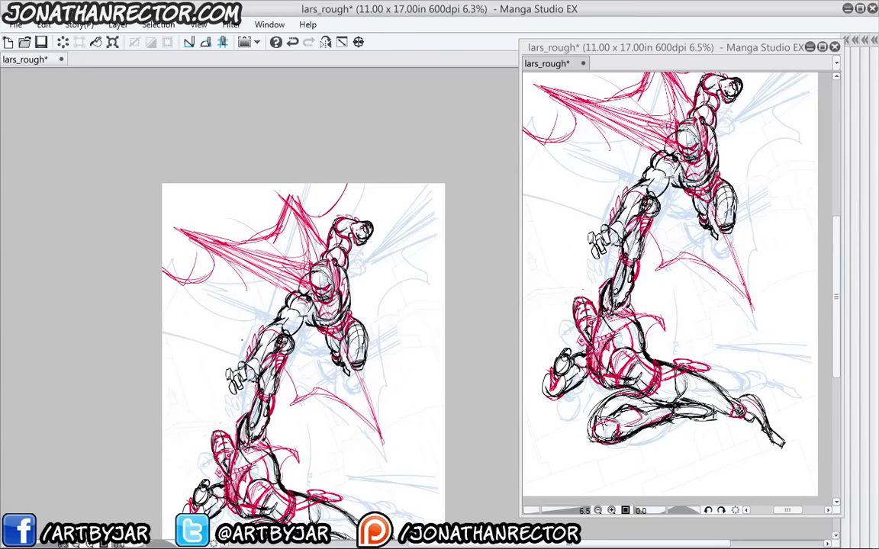
Draw the cape's lower edge running off the page's left border and its right contour rising to the upper right corner
{"action": "left_click_drag", "start_coordinate": [244, 343], "coordinate": [163, 316]}
{"action": "left_click_drag", "start_coordinate": [245, 345], "coordinate": [163, 318]}
{"action": "left_click_drag", "start_coordinate": [219, 336], "coordinate": [163, 328]}
{"action": "left_click_drag", "start_coordinate": [383, 443], "coordinate": [388, 367]}
{"action": "mouse_move", "coordinate": [386, 383]}
{"action": "left_mouse_down"}
{"action": "mouse_move", "coordinate": [405, 326]}
{"action": "mouse_move", "coordinate": [389, 315]}
{"action": "mouse_move", "coordinate": [389, 253]}
{"action": "mouse_move", "coordinate": [443, 189]}
{"action": "left_mouse_up"}
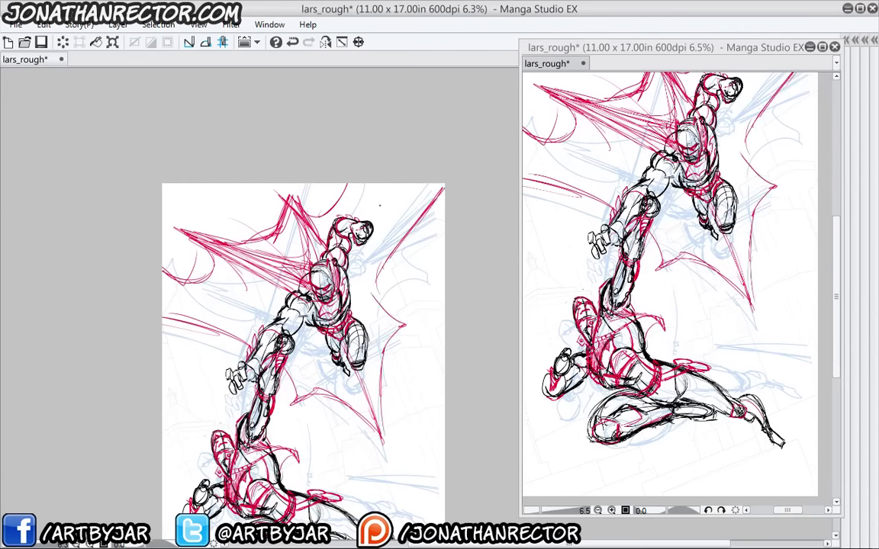
Add long red fold lines from the page's upper right corner to the raised fist, and save the drawing
{"action": "left_click_drag", "start_coordinate": [348, 184], "coordinate": [320, 216]}
{"action": "mouse_move", "coordinate": [348, 186]}
{"action": "left_mouse_down"}
{"action": "mouse_move", "coordinate": [322, 240]}
{"action": "mouse_move", "coordinate": [437, 199]}
{"action": "left_mouse_up"}
{"action": "left_click_drag", "start_coordinate": [372, 237], "coordinate": [440, 194]}
{"action": "mouse_move", "coordinate": [374, 230]}
{"action": "left_mouse_down"}
{"action": "mouse_move", "coordinate": [423, 200]}
{"action": "mouse_move", "coordinate": [413, 188]}
{"action": "left_mouse_up"}
{"action": "left_click_drag", "start_coordinate": [371, 225], "coordinate": [409, 184]}
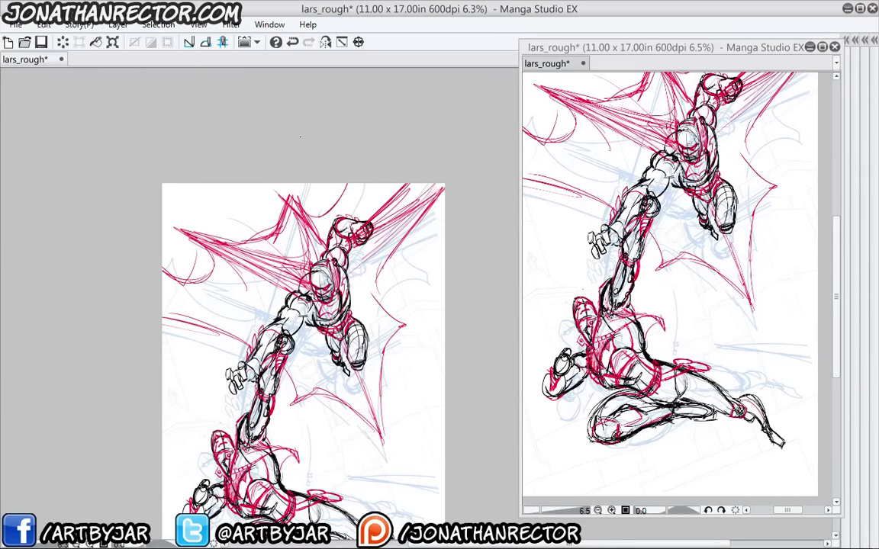
{"action": "mouse_move", "coordinate": [195, 375]}
{"action": "left_mouse_down"}
{"action": "mouse_move", "coordinate": [206, 281]}
{"action": "mouse_move", "coordinate": [190, 309]}
{"action": "left_mouse_up"}
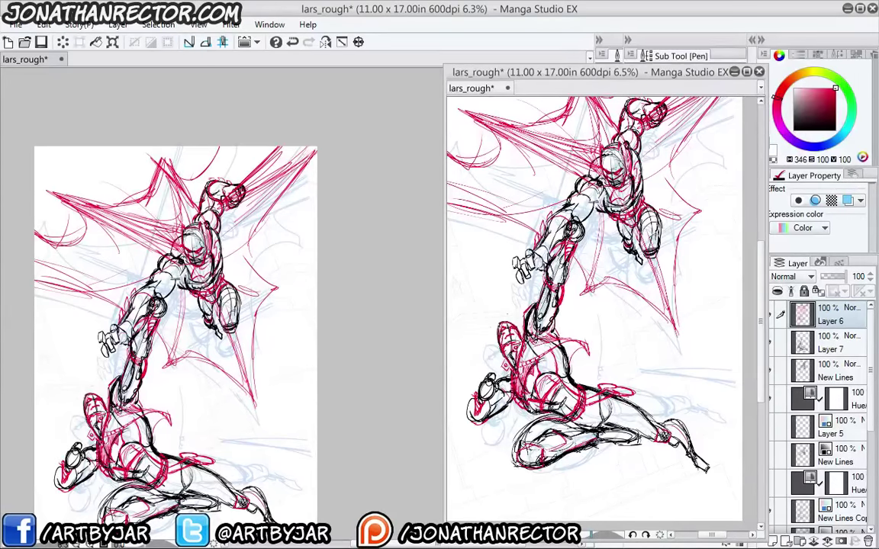
{"action": "key", "text": "ctrl+s"}
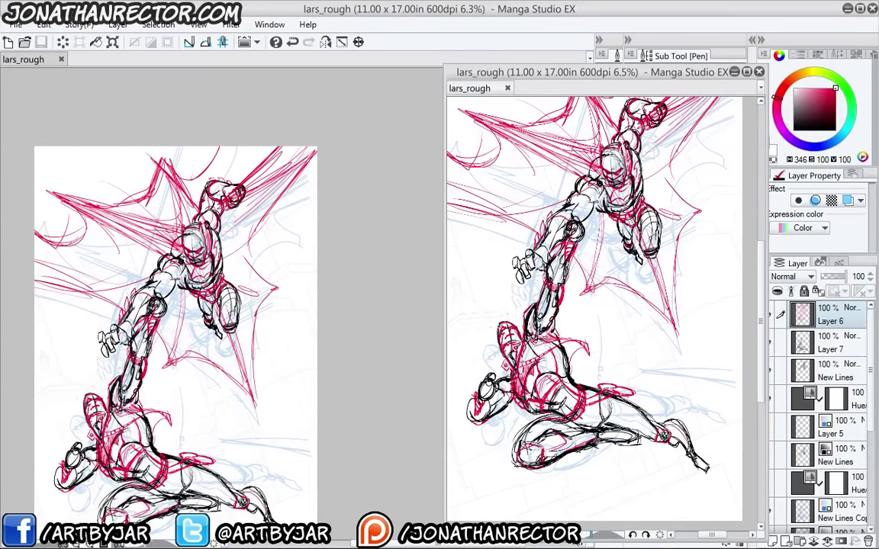
Arrange the canvas and the second view window side by side, and select the city layer
{"action": "left_click_drag", "start_coordinate": [223, 245], "coordinate": [270, 194]}
{"action": "left_click_drag", "start_coordinate": [567, 74], "coordinate": [502, 77]}
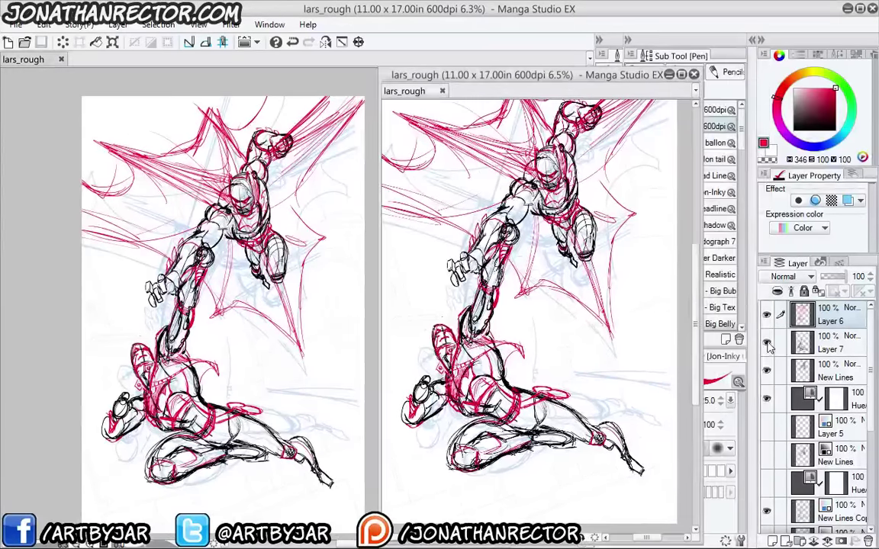
{"action": "scroll", "coordinate": [843, 457], "scroll_direction": "down", "scroll_amount": 5}
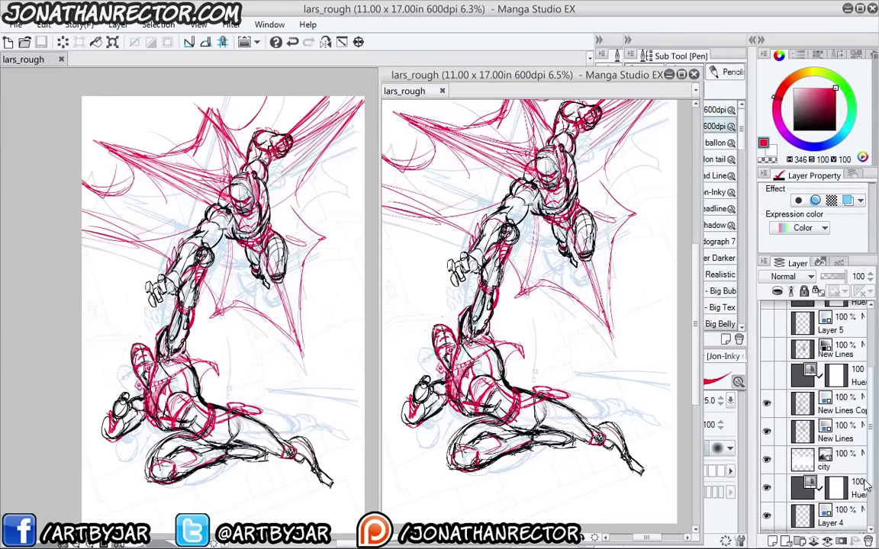
{"action": "left_click", "coordinate": [843, 400]}
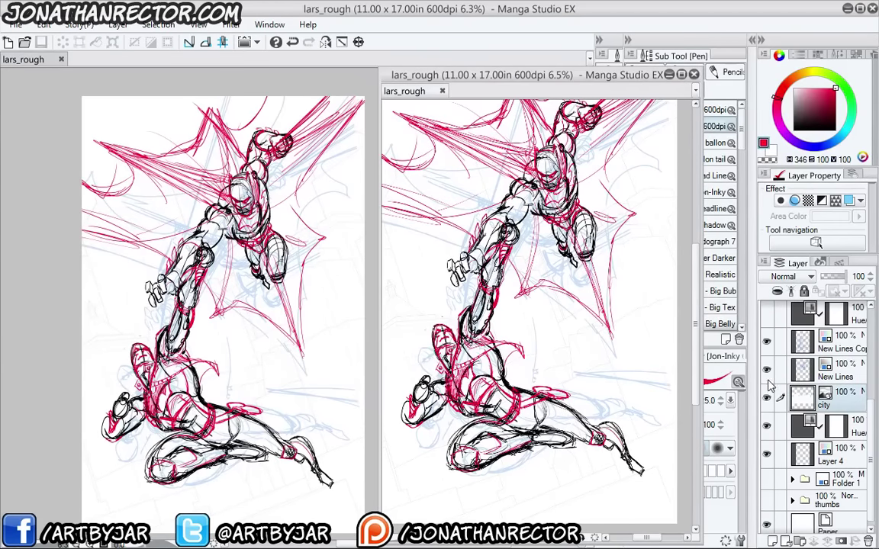
{"action": "scroll", "coordinate": [816, 412], "scroll_direction": "up", "scroll_amount": 7}
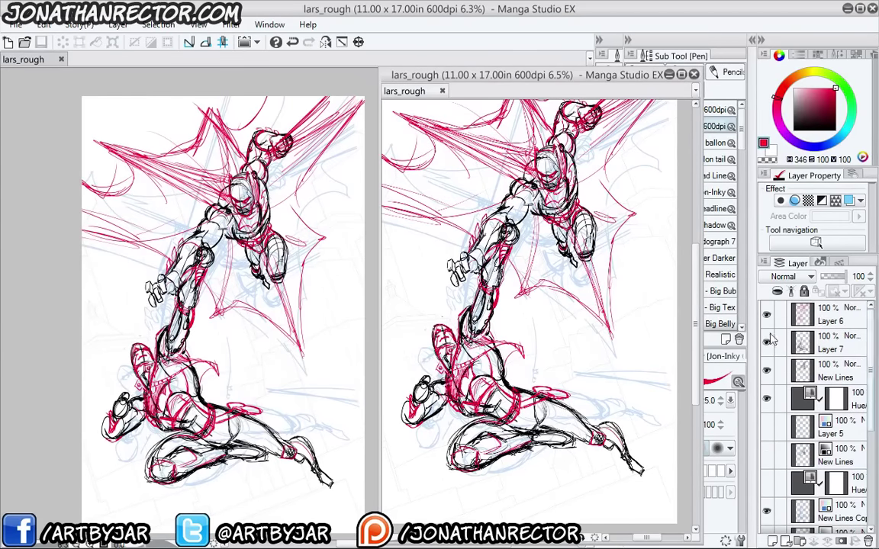
Hide the uppermost hue adjustment layer and the blue New Lines Copy and New Lines rough layers above the city layer
{"action": "left_click", "coordinate": [766, 403]}
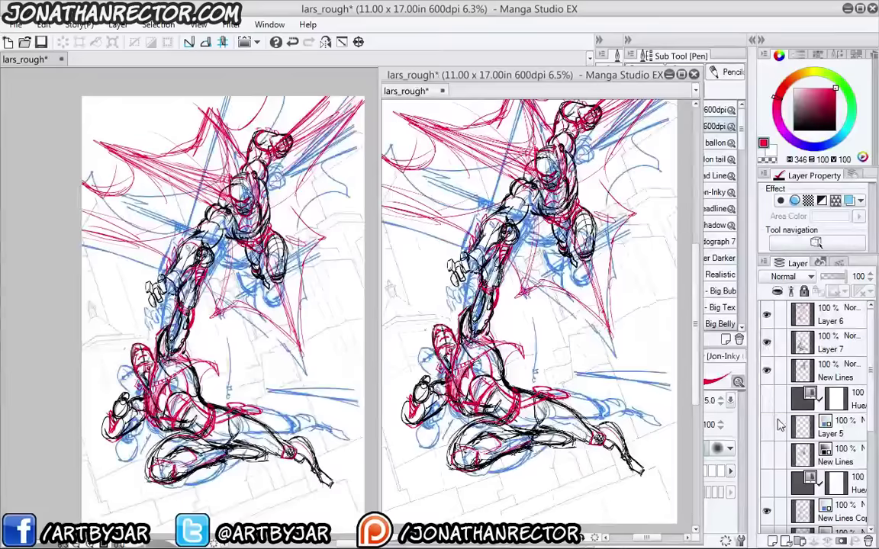
{"action": "left_click", "coordinate": [767, 372]}
{"action": "left_click", "coordinate": [767, 373]}
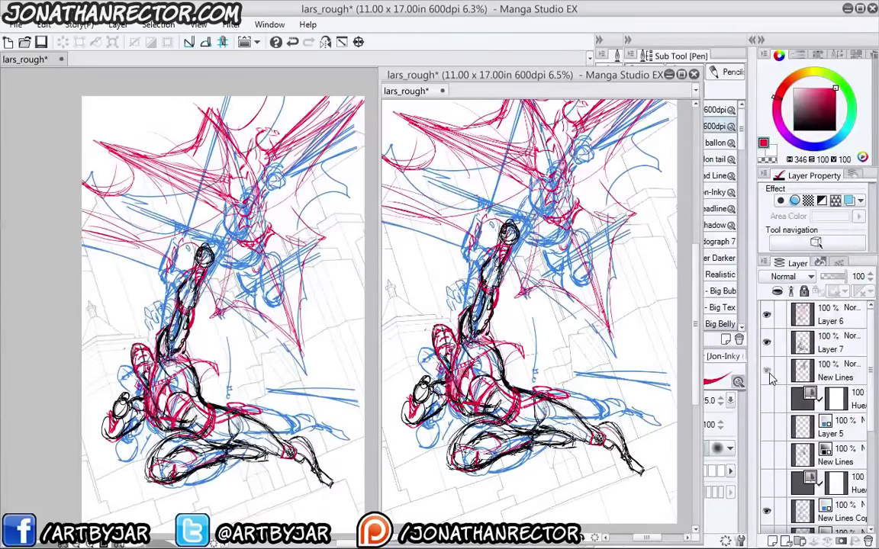
{"action": "left_click", "coordinate": [768, 511]}
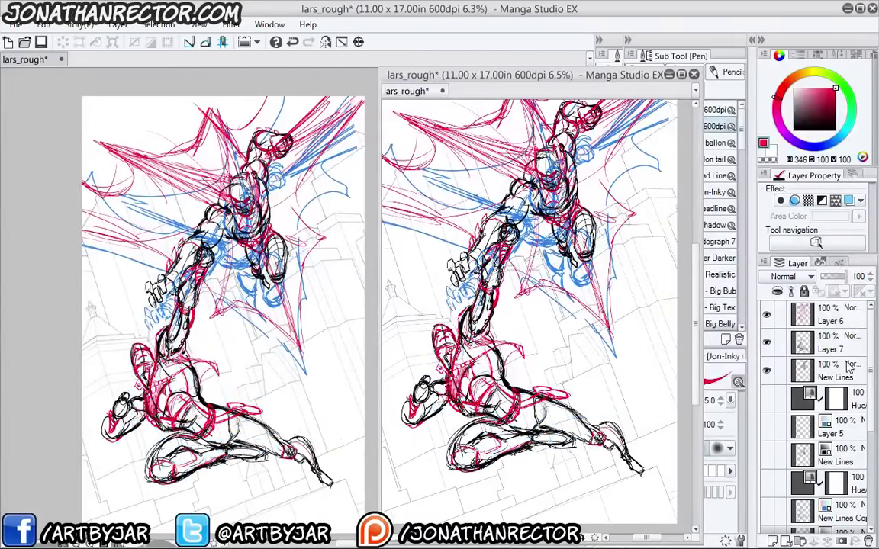
{"action": "left_click_drag", "start_coordinate": [870, 388], "coordinate": [872, 433]}
{"action": "left_click", "coordinate": [768, 456]}
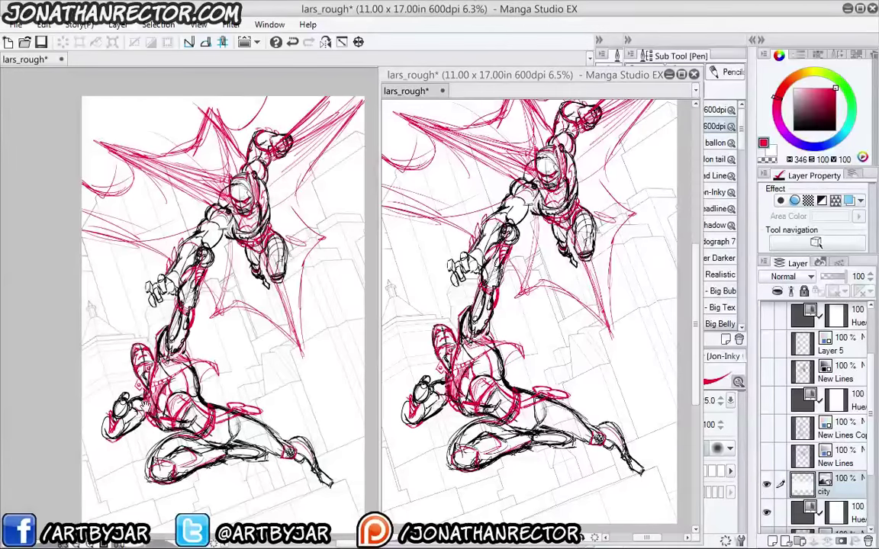
Examine the two figures against the city background, both close up and as a full page
{"action": "left_click", "coordinate": [131, 311], "text": "ctrl"}
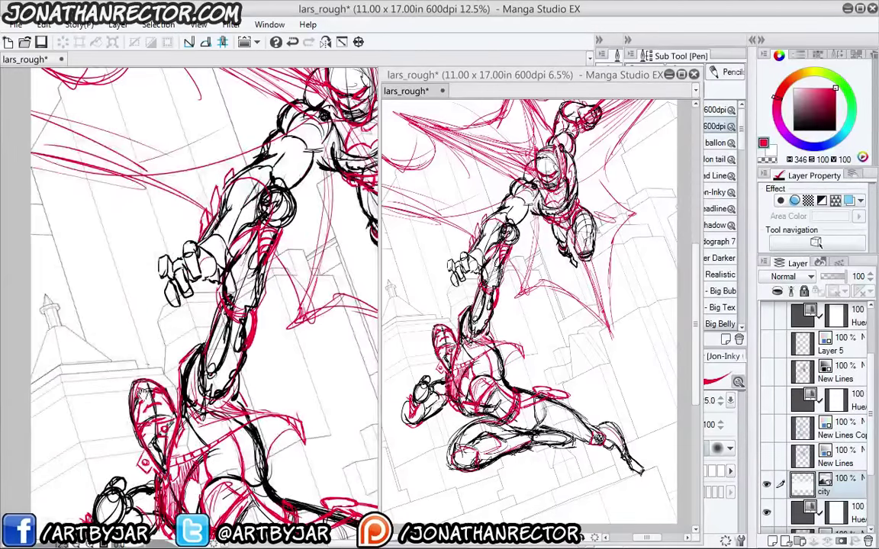
{"action": "left_click_drag", "start_coordinate": [148, 504], "coordinate": [220, 456]}
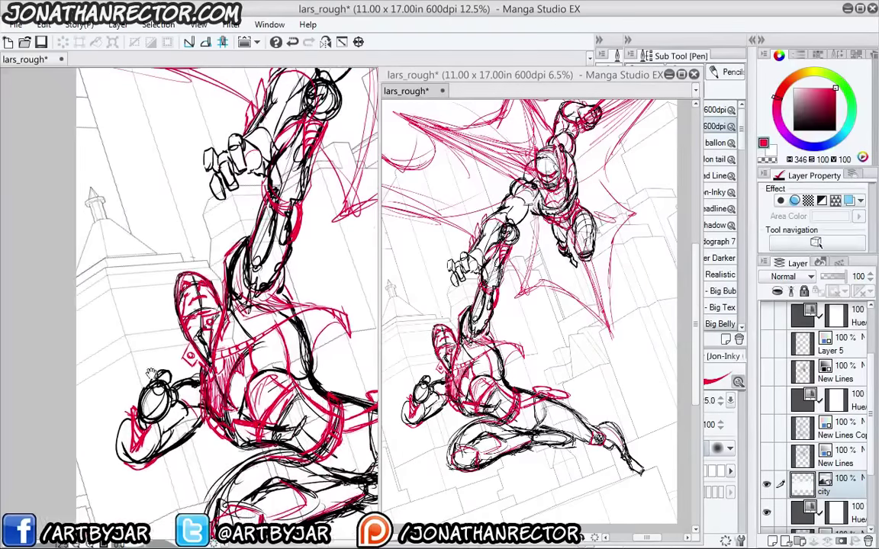
{"action": "left_click_drag", "start_coordinate": [206, 372], "coordinate": [37, 461]}
{"action": "left_click_drag", "start_coordinate": [232, 430], "coordinate": [147, 263]}
{"action": "left_click_drag", "start_coordinate": [114, 323], "coordinate": [174, 405]}
{"action": "scroll", "coordinate": [119, 181], "scroll_direction": "down", "scroll_amount": 2}
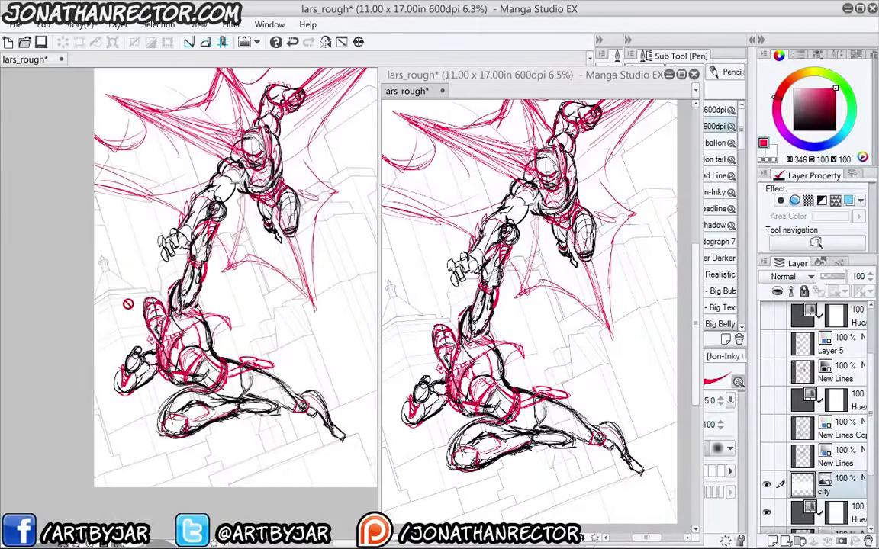
{"action": "left_click_drag", "start_coordinate": [128, 300], "coordinate": [100, 301]}
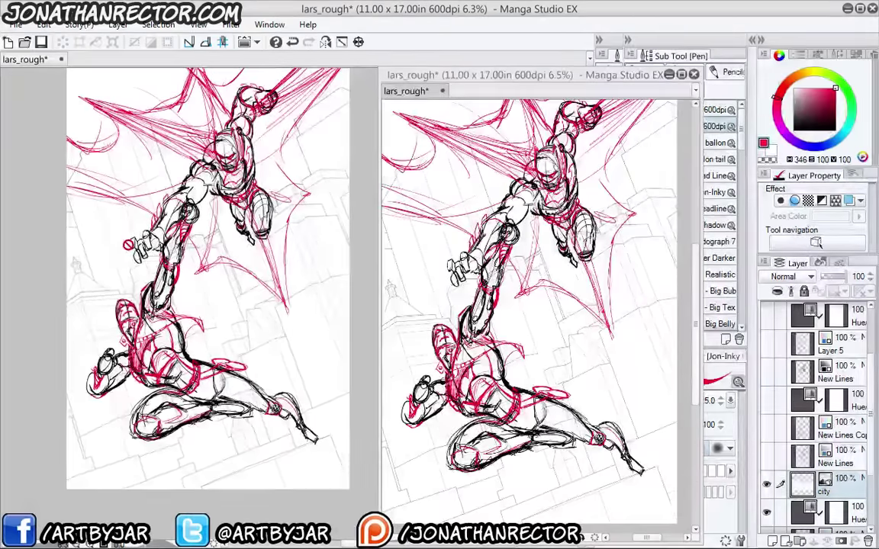
{"action": "left_click_drag", "start_coordinate": [115, 303], "coordinate": [127, 380]}
{"action": "left_click_drag", "start_coordinate": [122, 336], "coordinate": [112, 273]}
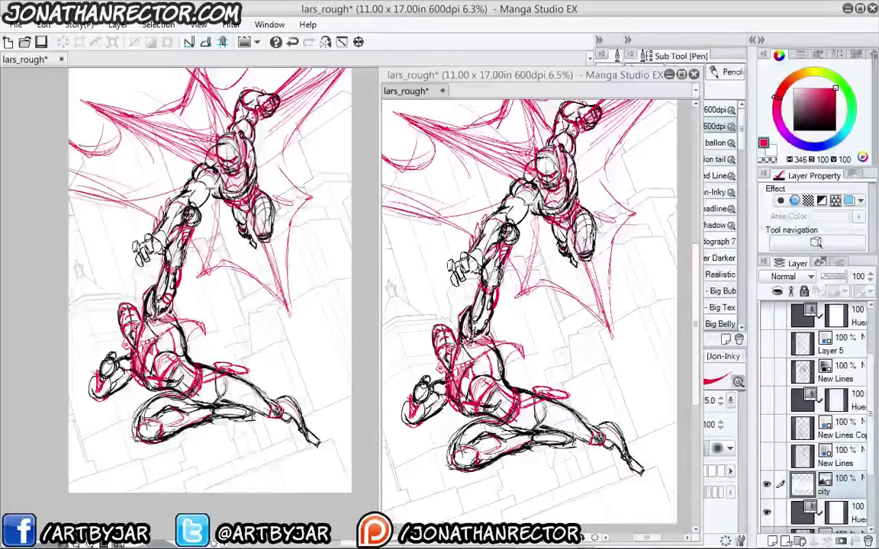
{"action": "left_click_drag", "start_coordinate": [157, 315], "coordinate": [173, 330]}
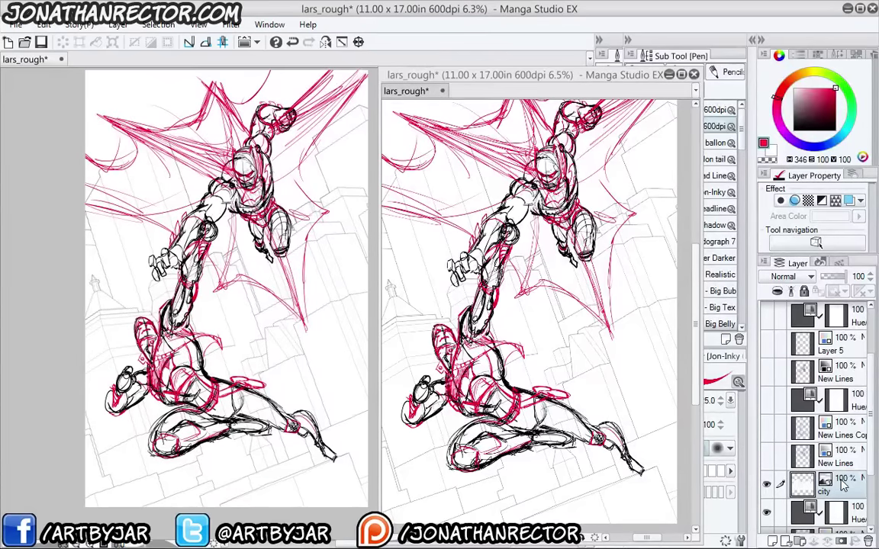
Darken the city background by stacking two Multiply copies of the city layer directly below the black New Lines layer
{"action": "left_click", "coordinate": [767, 484]}
{"action": "left_click", "coordinate": [768, 486]}
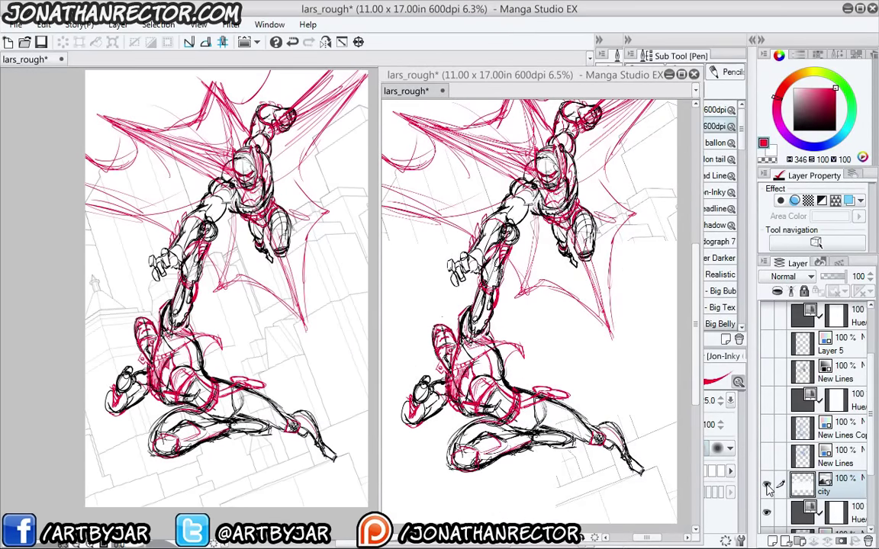
{"action": "left_click_drag", "start_coordinate": [844, 489], "coordinate": [815, 544]}
{"action": "left_click", "coordinate": [794, 276]}
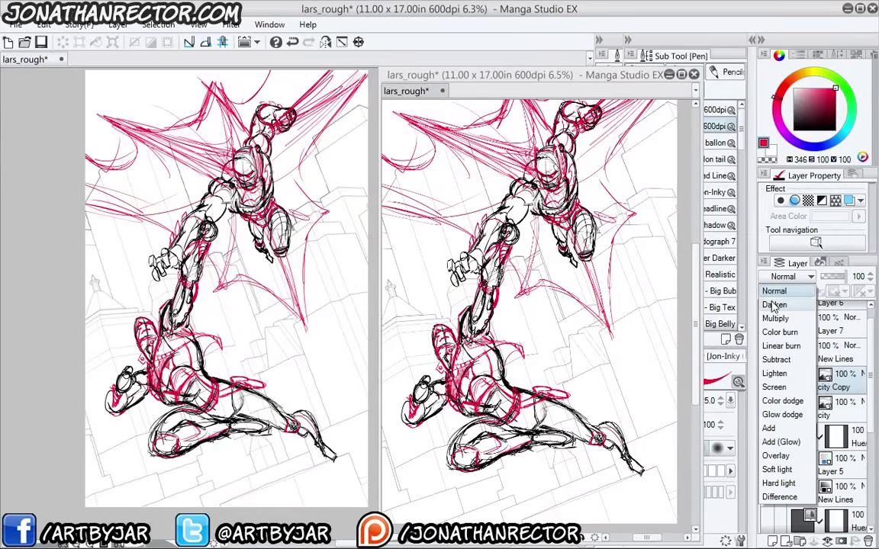
{"action": "left_click", "coordinate": [776, 318]}
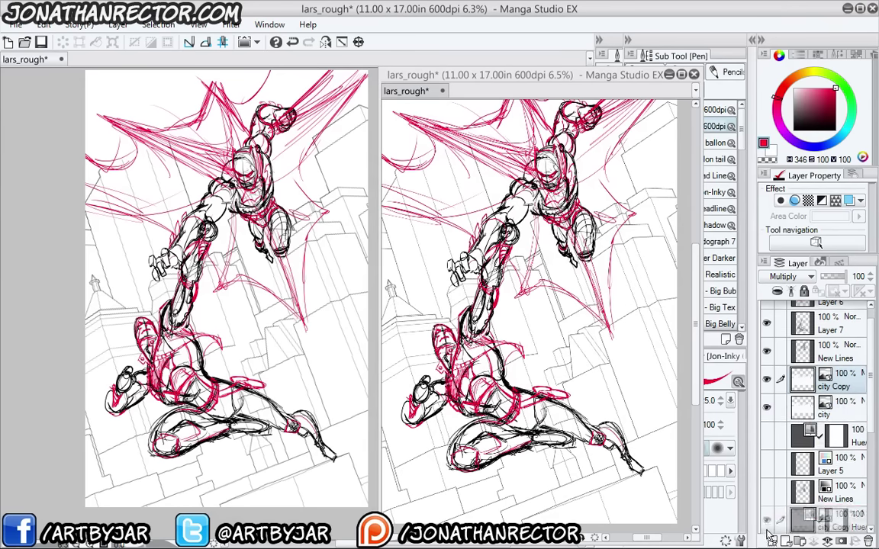
{"action": "left_click_drag", "start_coordinate": [769, 537], "coordinate": [813, 543]}
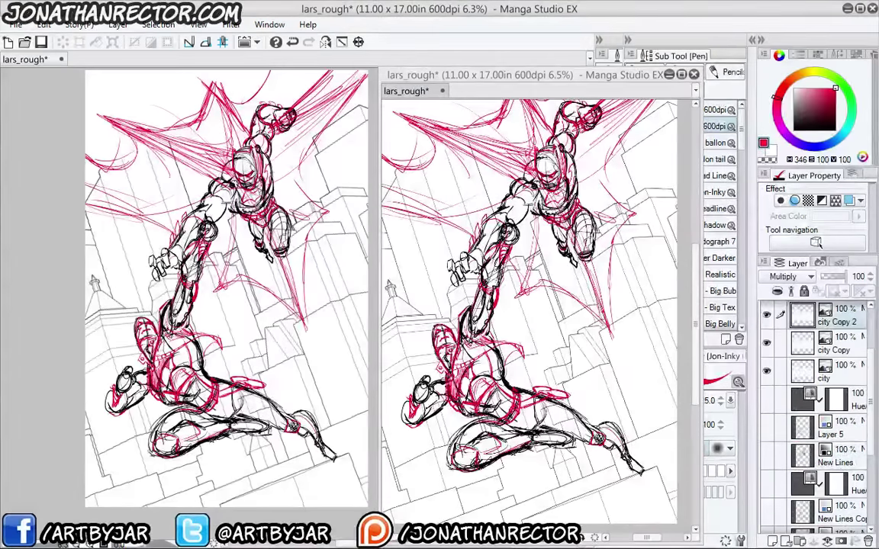
Run a transform on the city Copy 2 layer and save the rough drawing
{"action": "key", "text": "ctrl+t"}
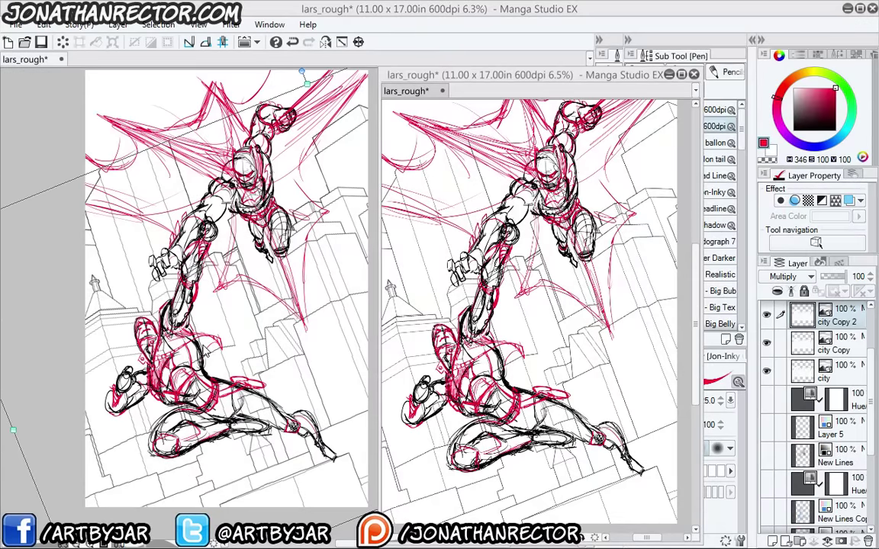
{"action": "key", "text": "Return"}
{"action": "key", "text": "ctrl+s"}
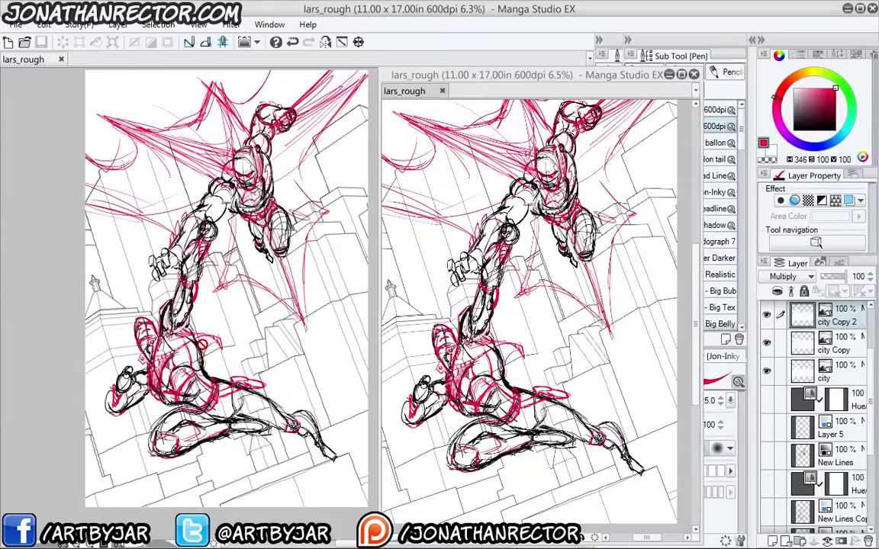
{"action": "key", "text": "ctrl+z"}
Close the second view window and save the drawing under the new name lars_lines
{"action": "left_click_drag", "start_coordinate": [391, 75], "coordinate": [459, 97]}
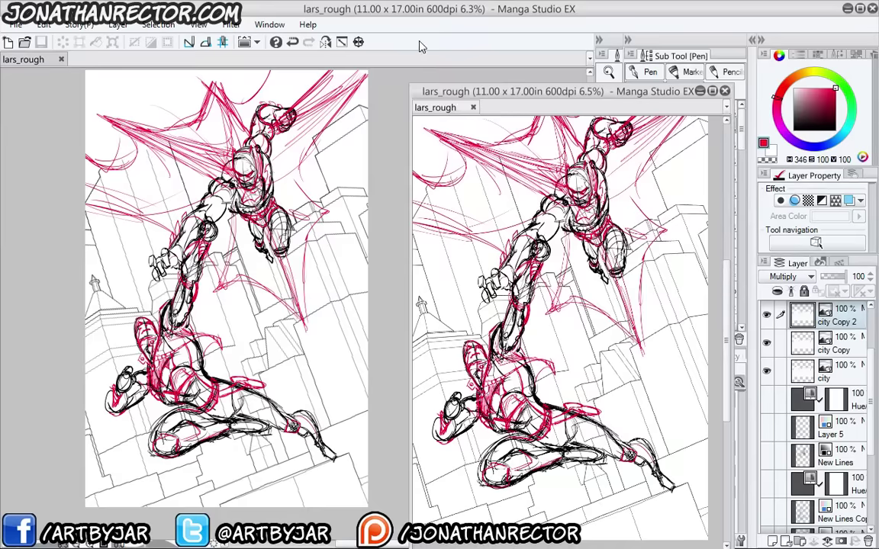
{"action": "left_click", "coordinate": [725, 91]}
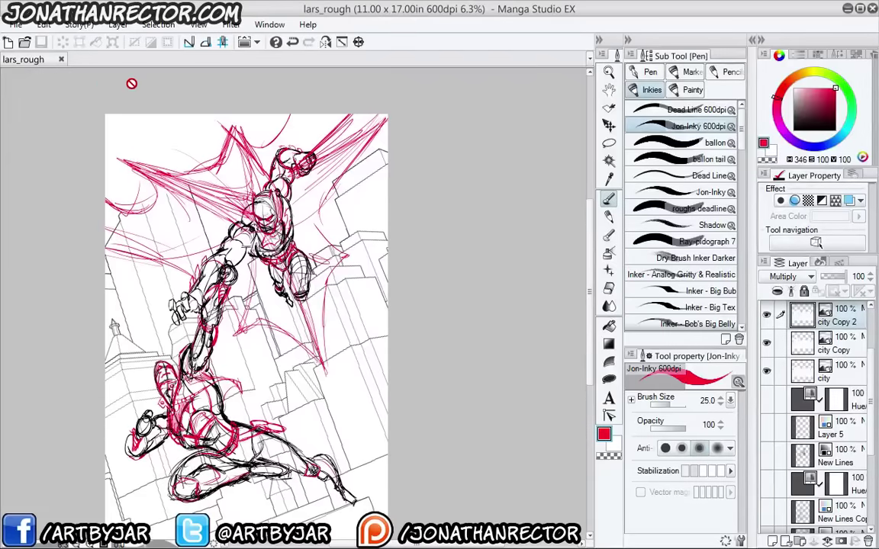
{"action": "left_click", "coordinate": [15, 25]}
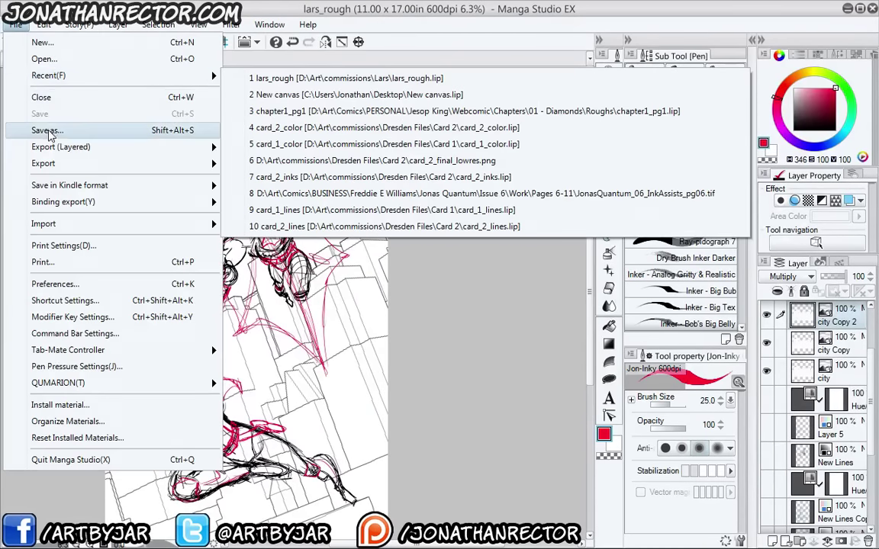
{"action": "left_click", "coordinate": [47, 131]}
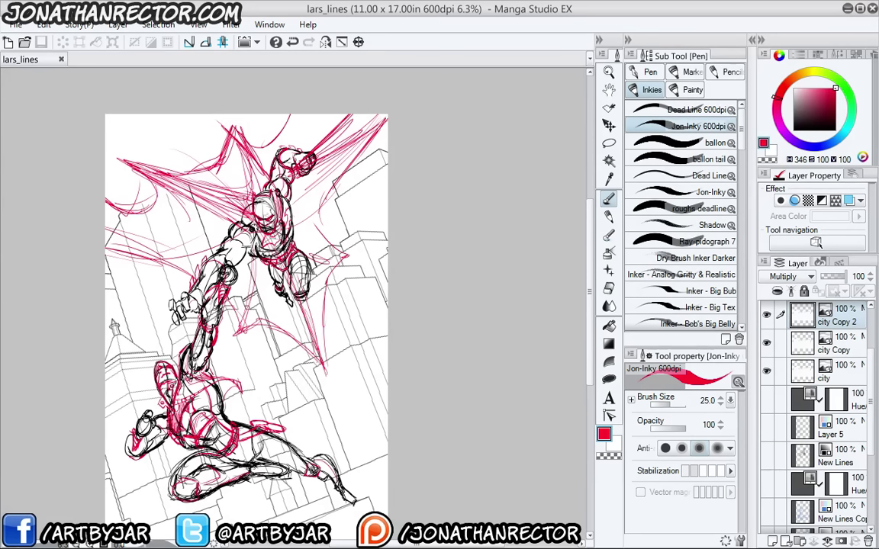
Delete all layers and folders between the city layer and Paper, from the hue adjustment layer down to the thumbs folder
{"action": "left_click_drag", "start_coordinate": [248, 234], "coordinate": [312, 203]}
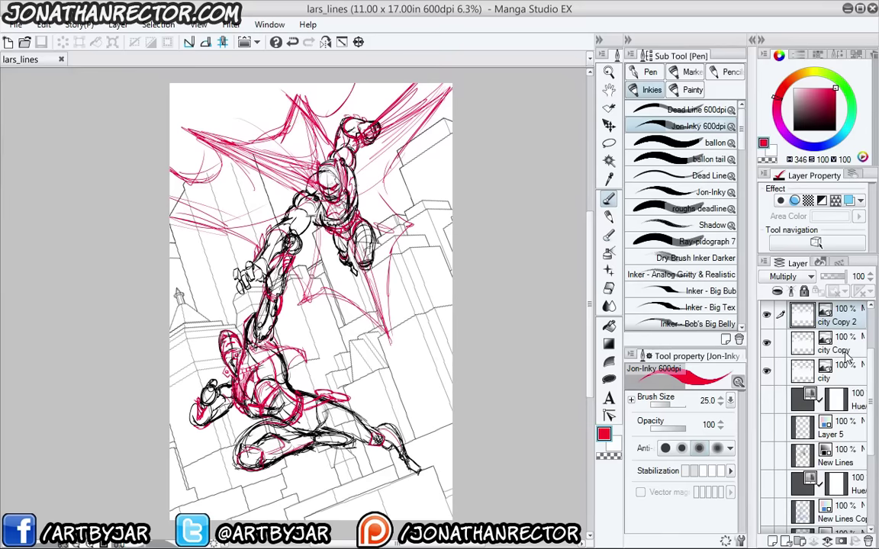
{"action": "scroll", "coordinate": [786, 328], "scroll_direction": "up", "scroll_amount": 3}
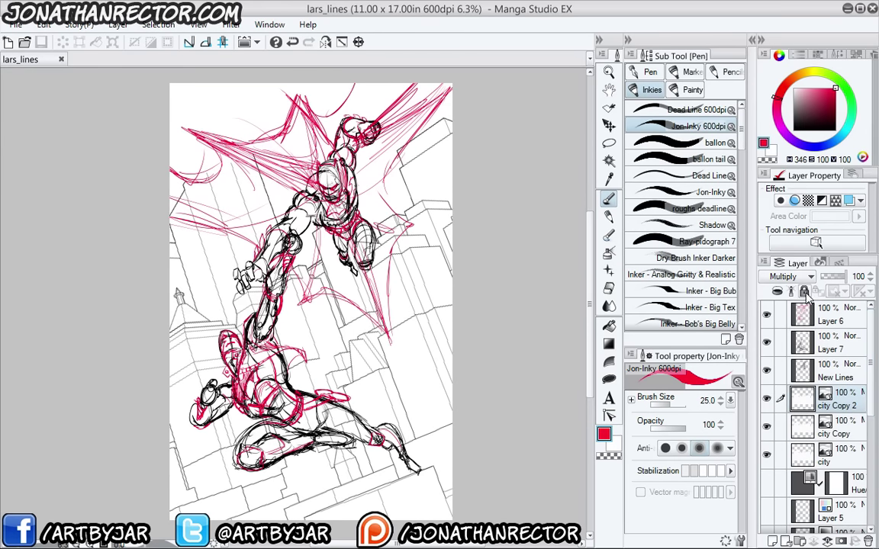
{"action": "left_click_drag", "start_coordinate": [868, 323], "coordinate": [869, 364]}
{"action": "left_click", "coordinate": [864, 420]}
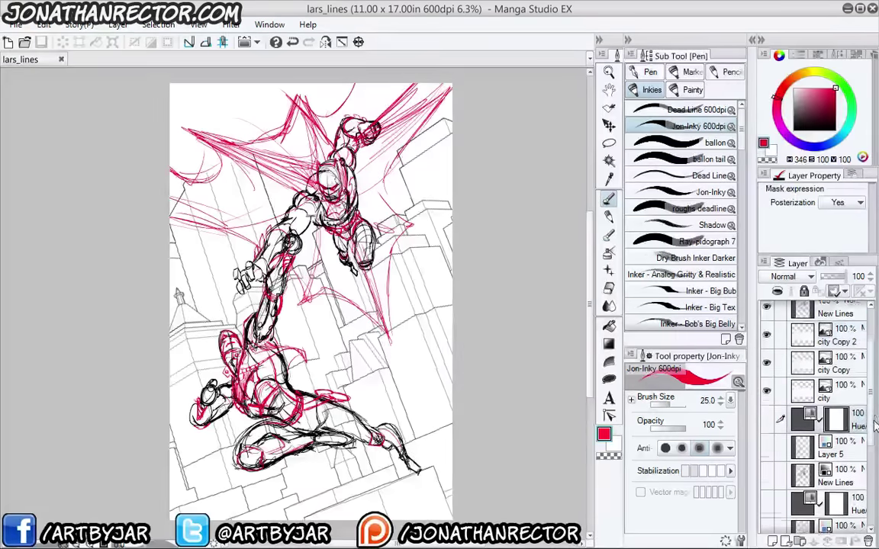
{"action": "left_click_drag", "start_coordinate": [869, 415], "coordinate": [867, 491]}
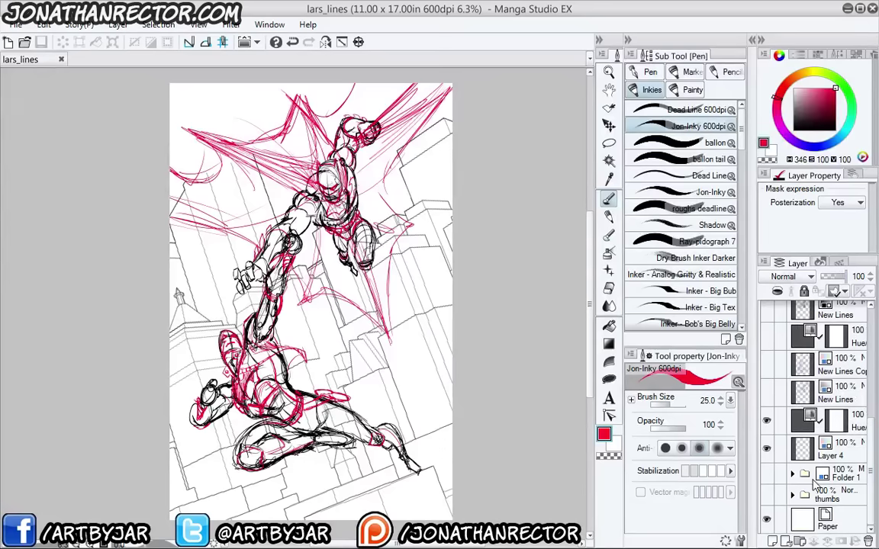
{"action": "left_click", "coordinate": [822, 494], "text": "shift"}
{"action": "left_click", "coordinate": [868, 540]}
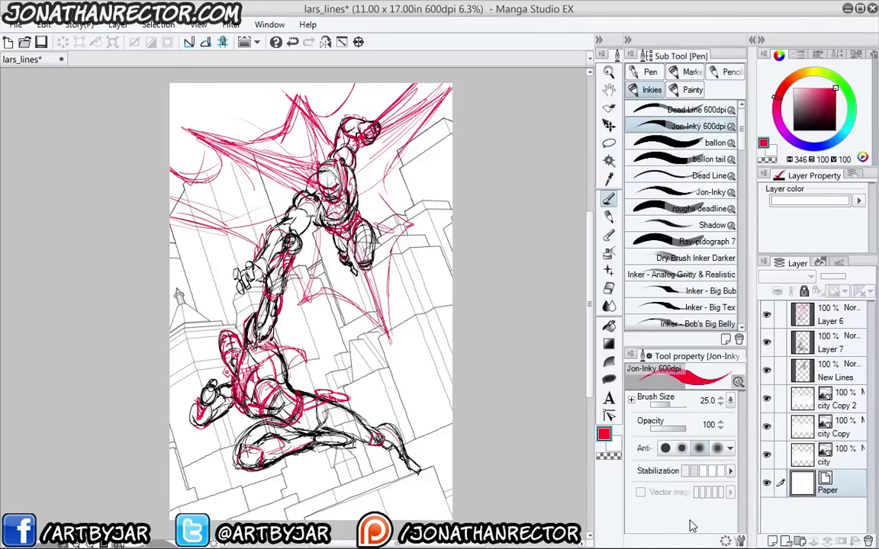
Group Layer 6, Layer 7 and New Lines into a collapsed folder named roughs
{"action": "left_click", "coordinate": [824, 323]}
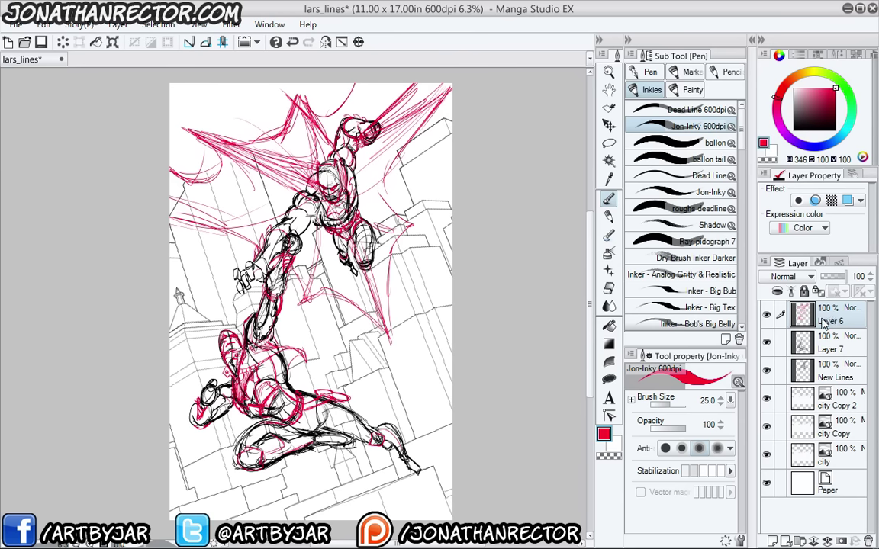
{"action": "left_click", "coordinate": [807, 384], "text": "shift"}
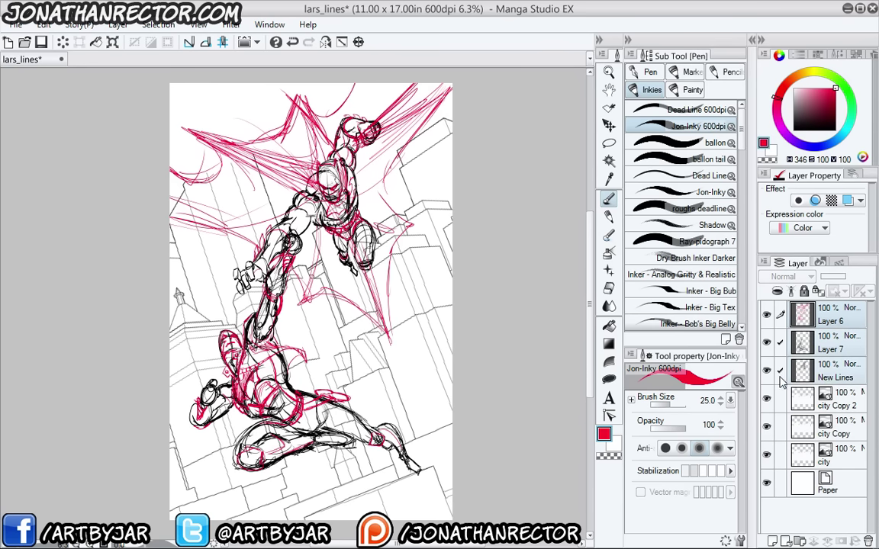
{"action": "left_click_drag", "start_coordinate": [808, 385], "coordinate": [799, 541]}
{"action": "left_click", "coordinate": [792, 313]}
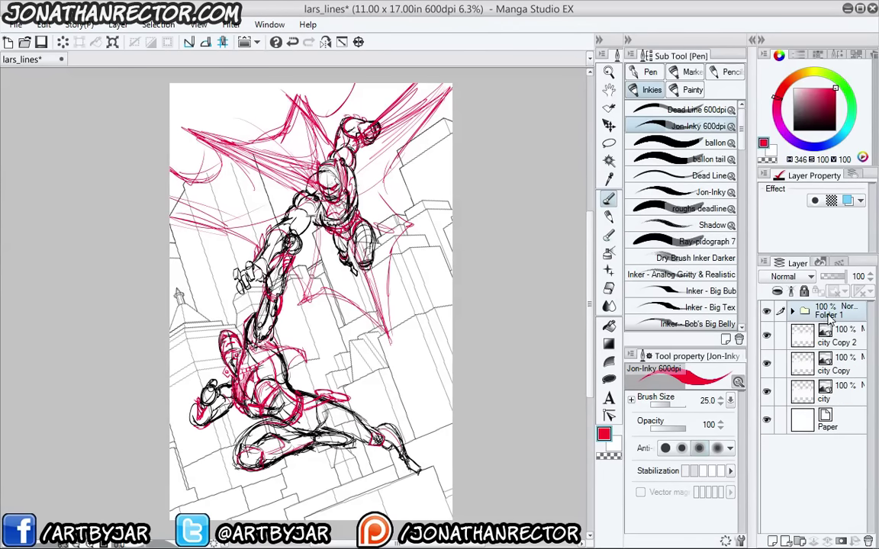
{"action": "type", "text": "roughs"}
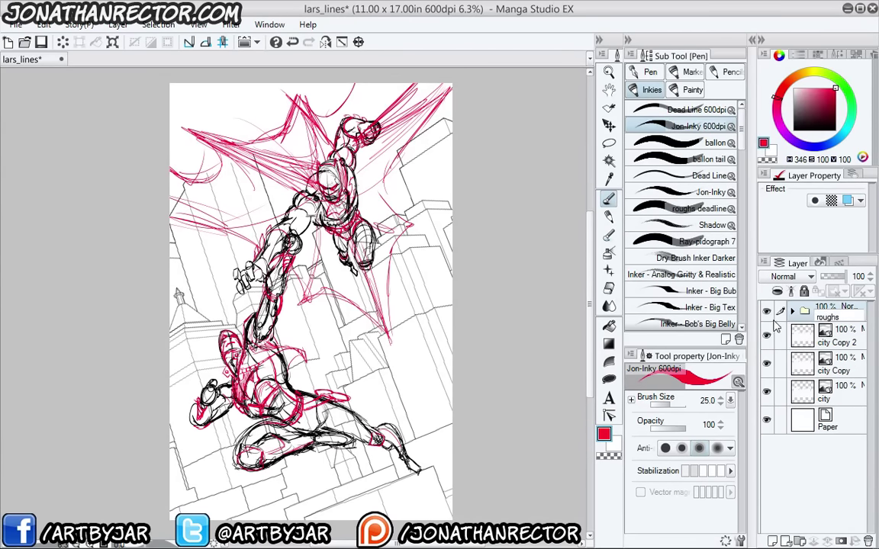
{"action": "key", "text": "Return"}
Group the three city layers into a folder named bg and collapse it
{"action": "left_click", "coordinate": [831, 341]}
{"action": "left_click", "coordinate": [839, 392], "text": "shift"}
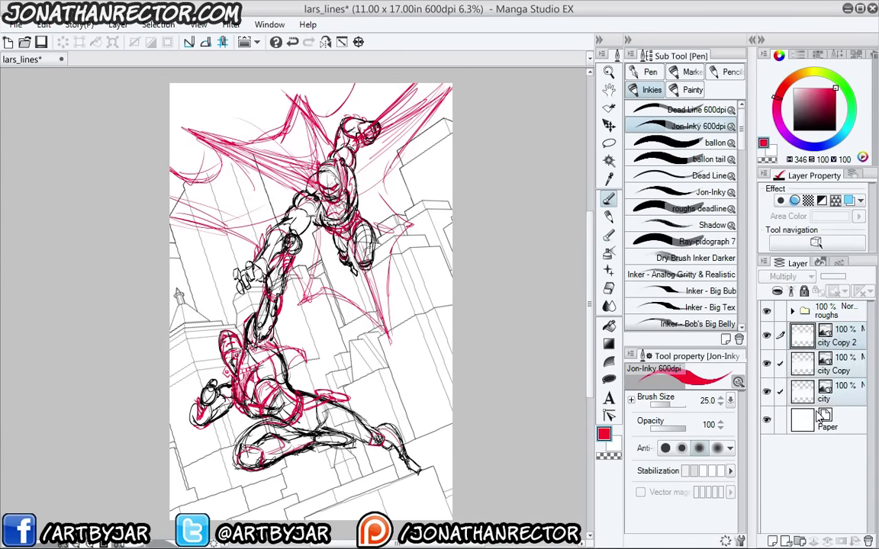
{"action": "left_click_drag", "start_coordinate": [837, 394], "coordinate": [799, 541]}
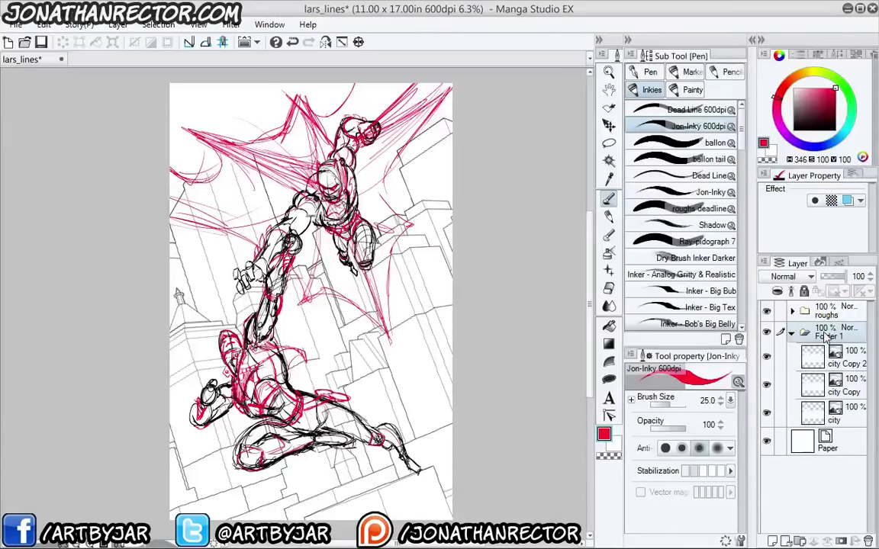
{"action": "type", "text": "bg"}
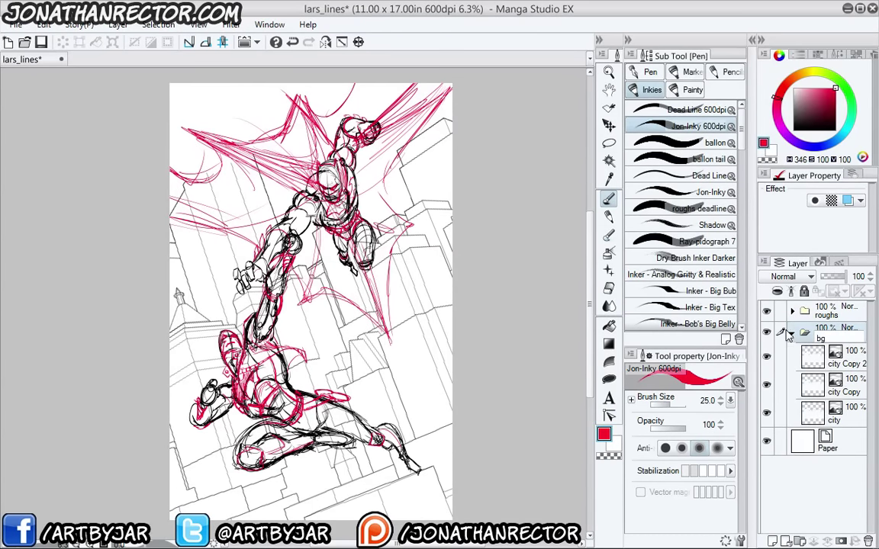
{"action": "key", "text": "Return"}
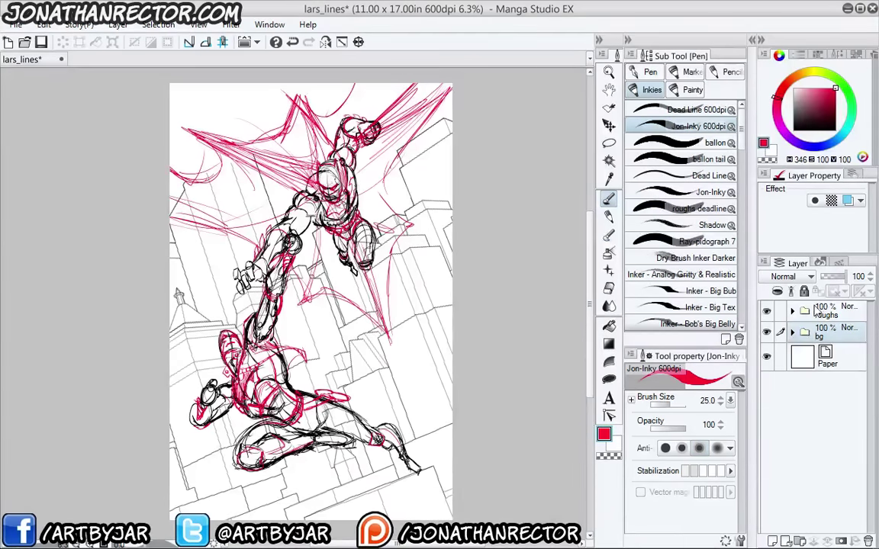
Add a new raster layer above the roughs folder and save the lars_lines file
{"action": "left_click", "coordinate": [783, 312]}
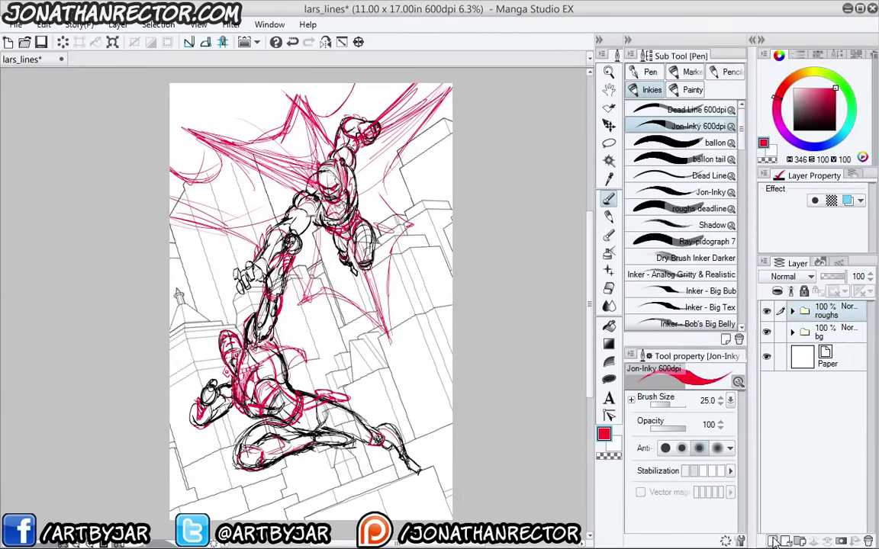
{"action": "left_click", "coordinate": [774, 541]}
{"action": "scroll", "coordinate": [190, 332], "scroll_direction": "down", "scroll_amount": 1}
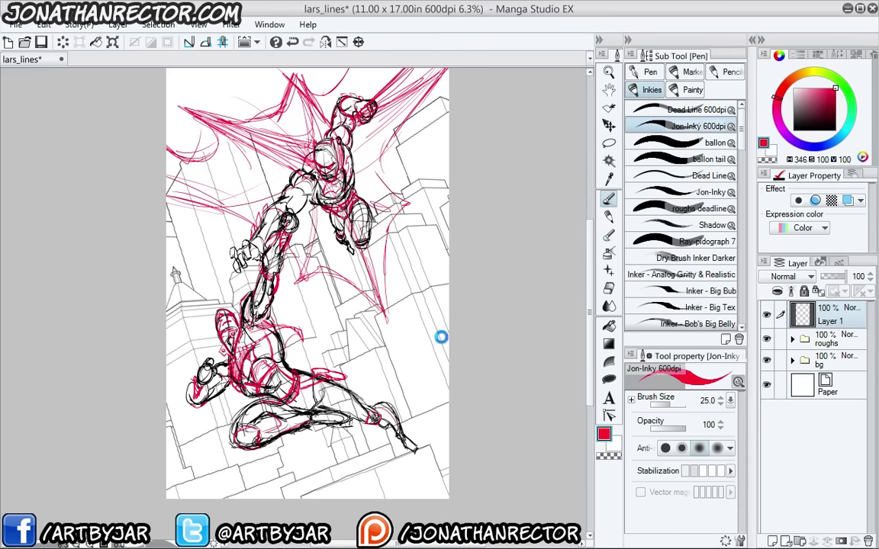
{"action": "key", "text": "ctrl+s"}
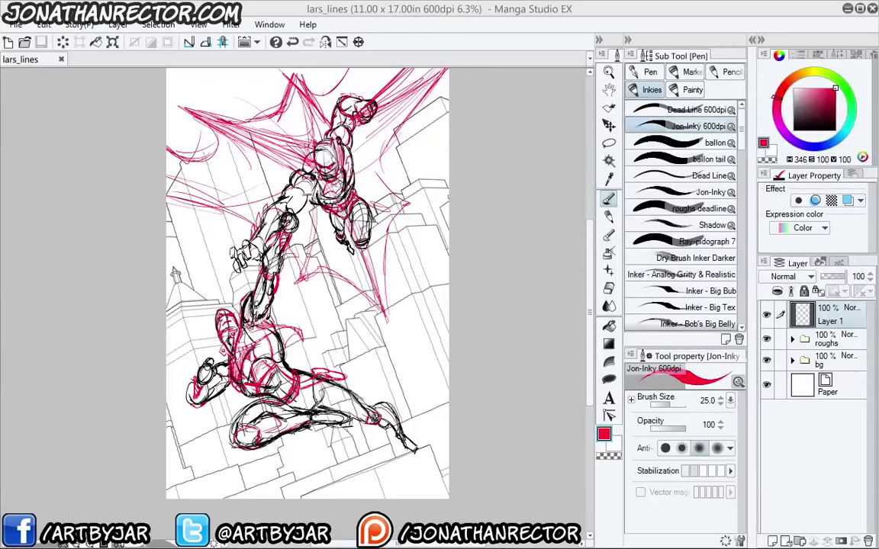
Switch to SketchUp, maximize its window and open the pistol model
{"action": "left_click_drag", "start_coordinate": [878, 263], "coordinate": [786, 181]}
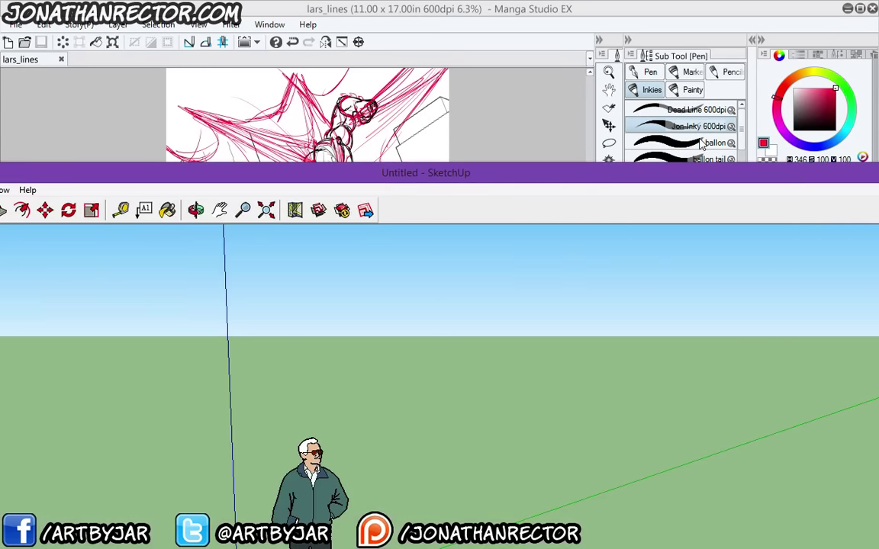
{"action": "double_click", "coordinate": [614, 179]}
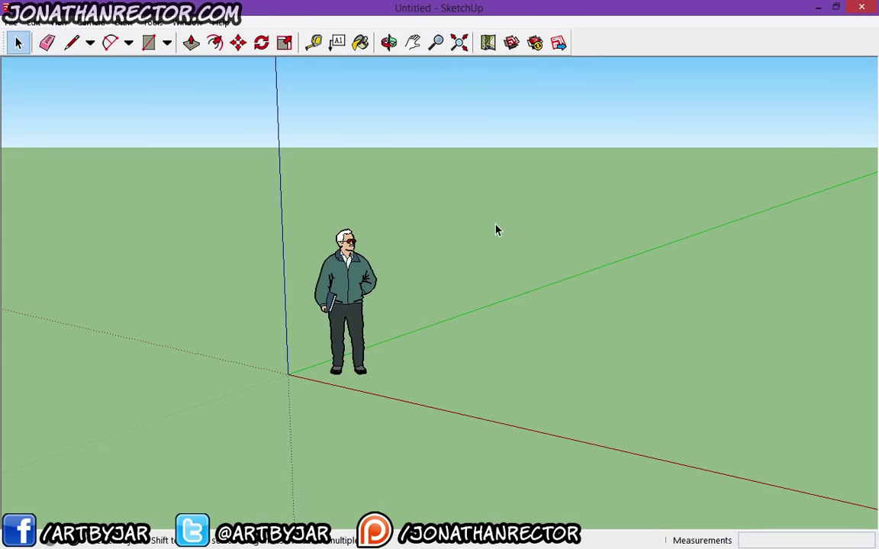
{"action": "scroll", "coordinate": [458, 238], "scroll_direction": "up", "scroll_amount": 4}
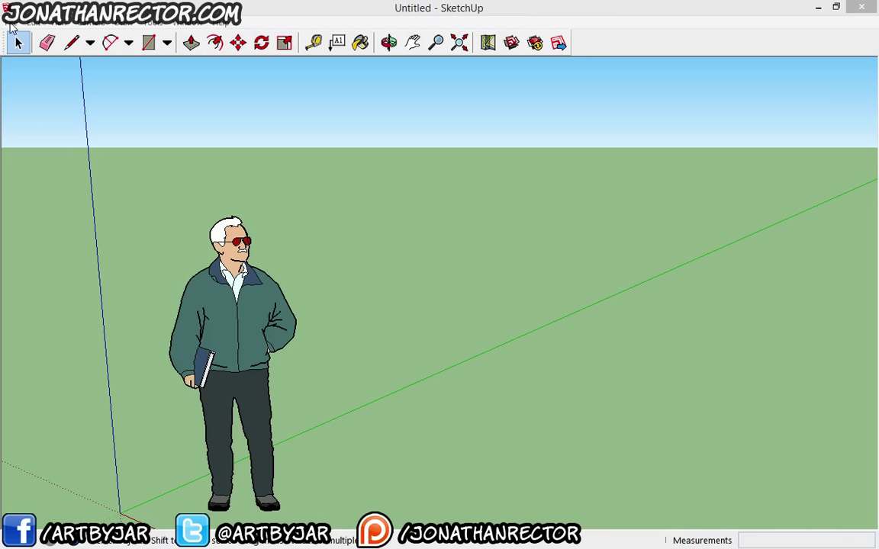
{"action": "left_click", "coordinate": [10, 23]}
{"action": "left_click", "coordinate": [30, 53]}
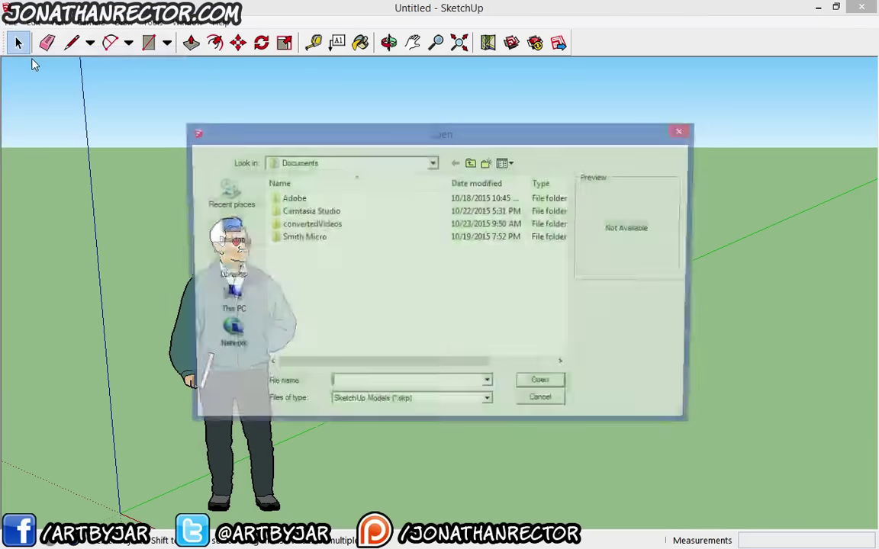
{"action": "left_click_drag", "start_coordinate": [329, 144], "coordinate": [878, 221]}
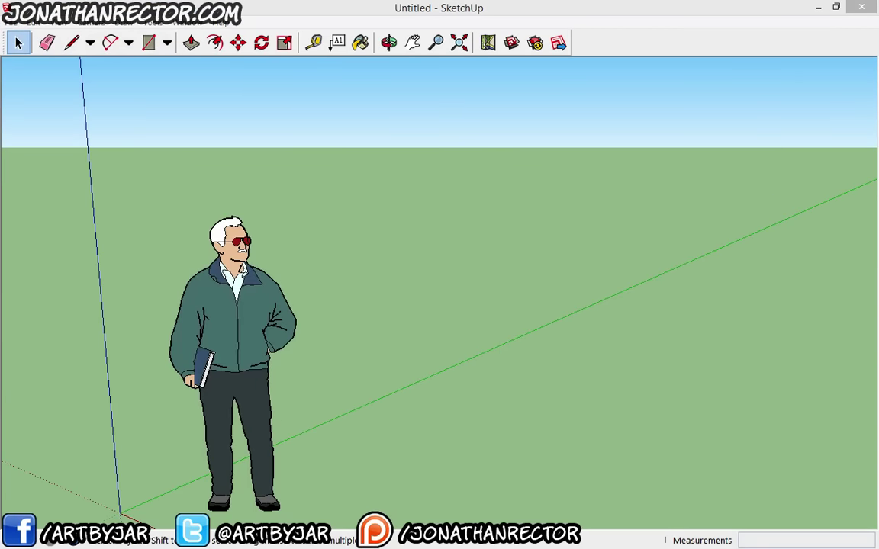
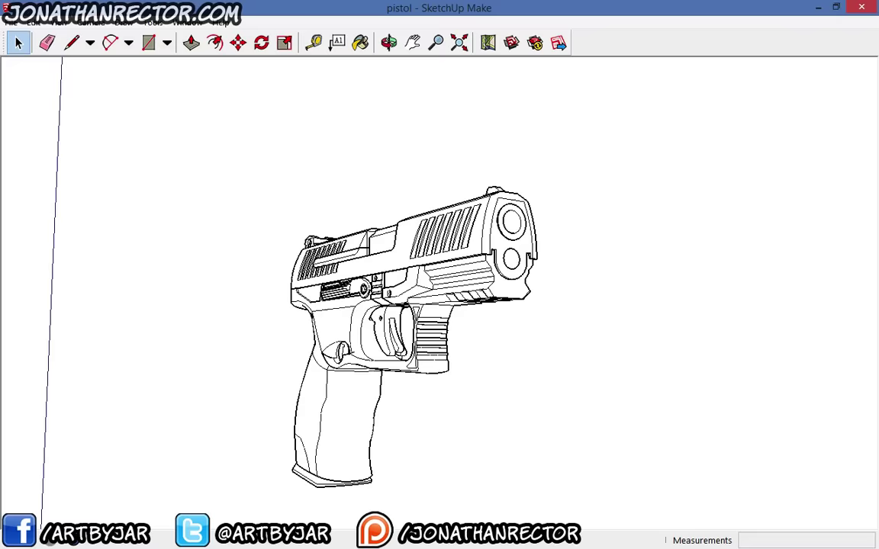
Examine the pistol model from the side, the muzzle end and below, including close views of the trigger and slide
{"action": "left_click", "coordinate": [389, 42]}
{"action": "left_click_drag", "start_coordinate": [269, 244], "coordinate": [351, 268]}
{"action": "left_click_drag", "start_coordinate": [281, 228], "coordinate": [130, 275]}
{"action": "scroll", "coordinate": [288, 367], "scroll_direction": "up", "scroll_amount": 3}
{"action": "scroll", "coordinate": [288, 367], "scroll_direction": "up", "scroll_amount": 2}
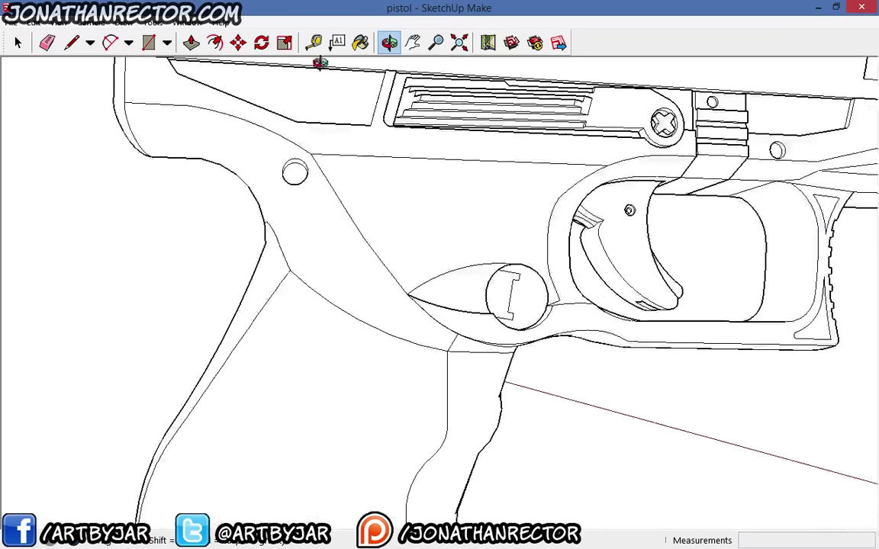
{"action": "left_click", "coordinate": [413, 43]}
{"action": "left_click_drag", "start_coordinate": [676, 287], "coordinate": [482, 489]}
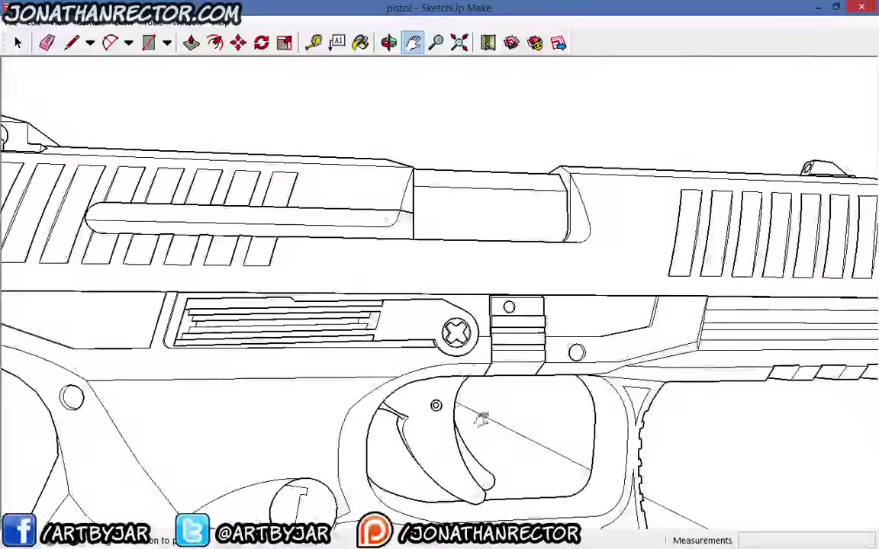
{"action": "left_click", "coordinate": [388, 43]}
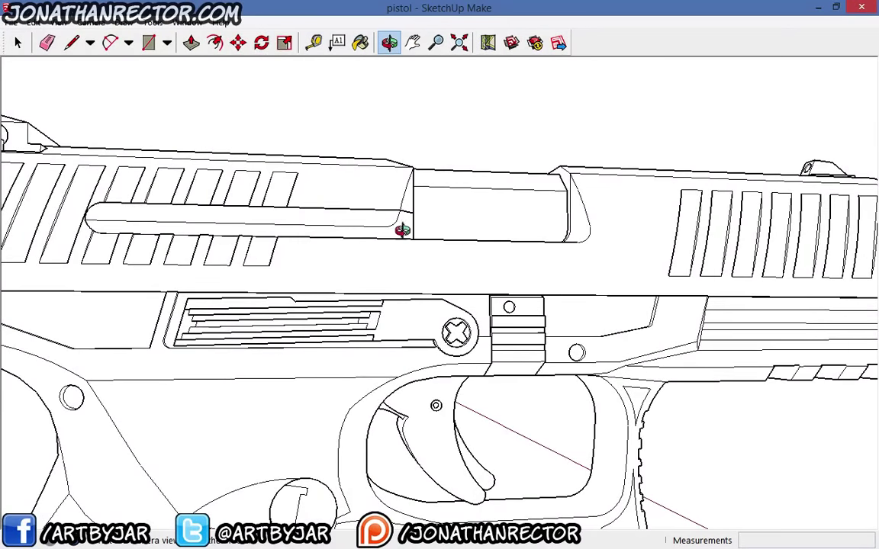
{"action": "left_click_drag", "start_coordinate": [402, 227], "coordinate": [153, 308]}
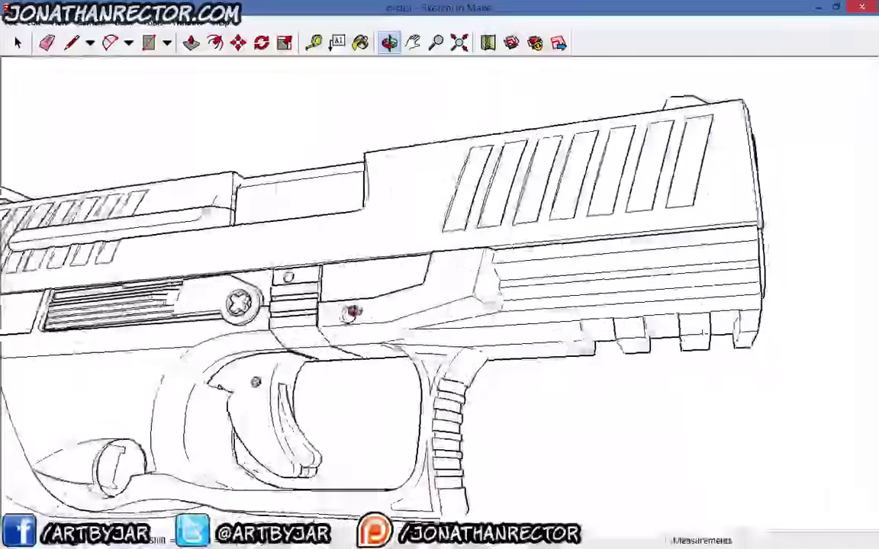
{"action": "left_click_drag", "start_coordinate": [353, 312], "coordinate": [512, 346]}
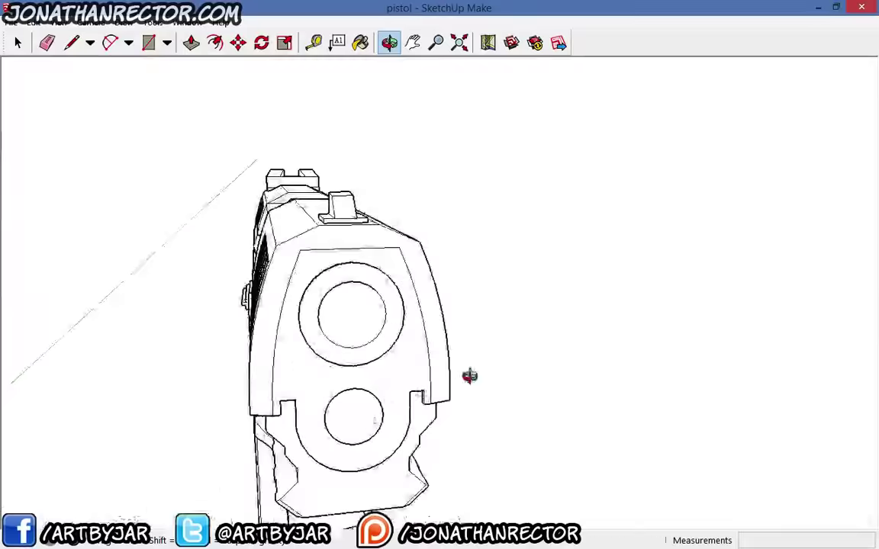
{"action": "left_click_drag", "start_coordinate": [471, 377], "coordinate": [353, 288]}
{"action": "left_click_drag", "start_coordinate": [226, 302], "coordinate": [528, 208]}
{"action": "scroll", "coordinate": [279, 346], "scroll_direction": "down", "scroll_amount": 5}
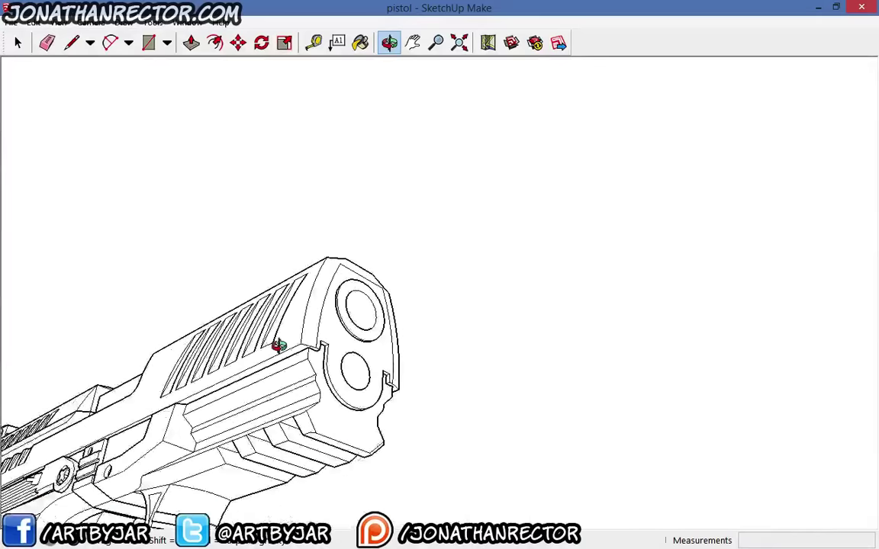
{"action": "left_click", "coordinate": [413, 43]}
{"action": "left_click_drag", "start_coordinate": [294, 255], "coordinate": [432, 226]}
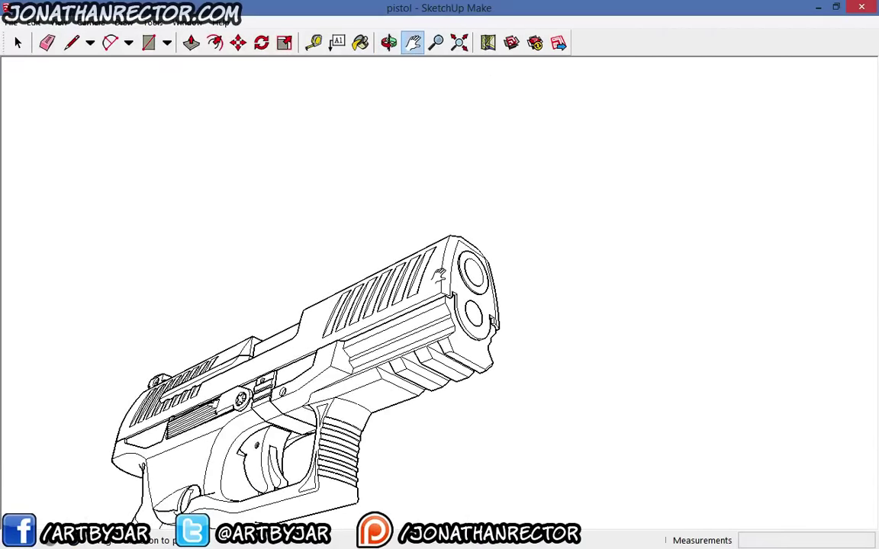
Shrink the SketchUp window, place it beside the page drawing and bring the whole pistol into its view
{"action": "left_click", "coordinate": [834, 10]}
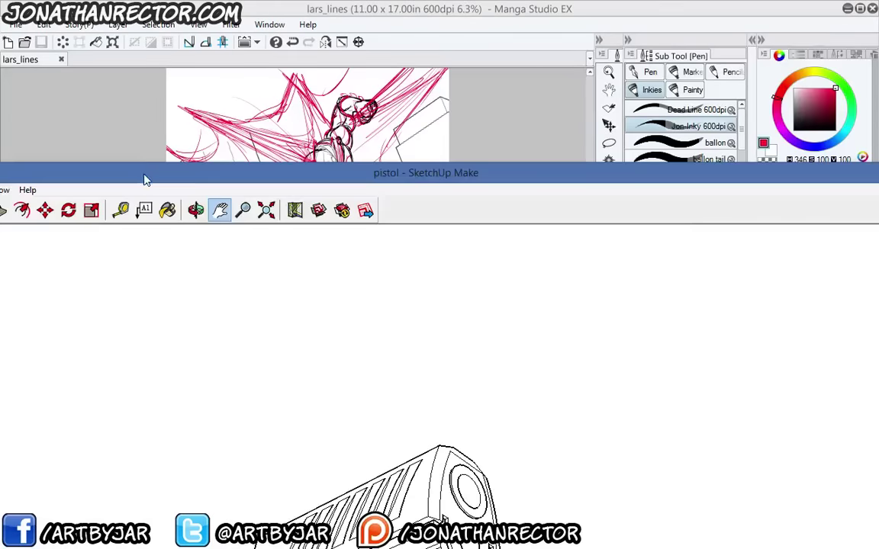
{"action": "left_click_drag", "start_coordinate": [145, 180], "coordinate": [378, 130]}
{"action": "mouse_move", "coordinate": [162, 115]}
{"action": "left_mouse_down"}
{"action": "mouse_move", "coordinate": [566, 293]}
{"action": "mouse_move", "coordinate": [725, 398]}
{"action": "mouse_move", "coordinate": [741, 442]}
{"action": "mouse_move", "coordinate": [433, 111]}
{"action": "left_mouse_up"}
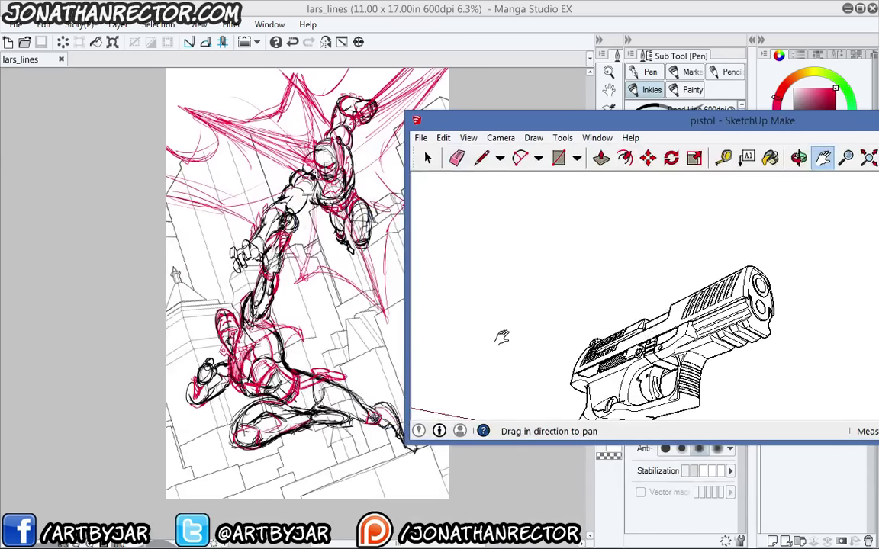
{"action": "scroll", "coordinate": [505, 335], "scroll_direction": "down", "scroll_amount": 3}
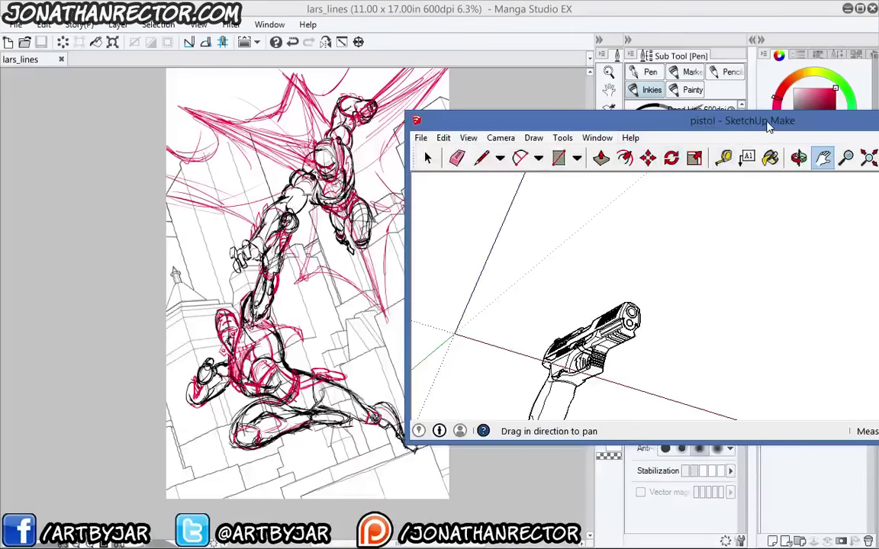
{"action": "mouse_move", "coordinate": [721, 121]}
{"action": "left_mouse_down"}
{"action": "mouse_move", "coordinate": [447, 119]}
{"action": "mouse_move", "coordinate": [471, 122]}
{"action": "left_mouse_up"}
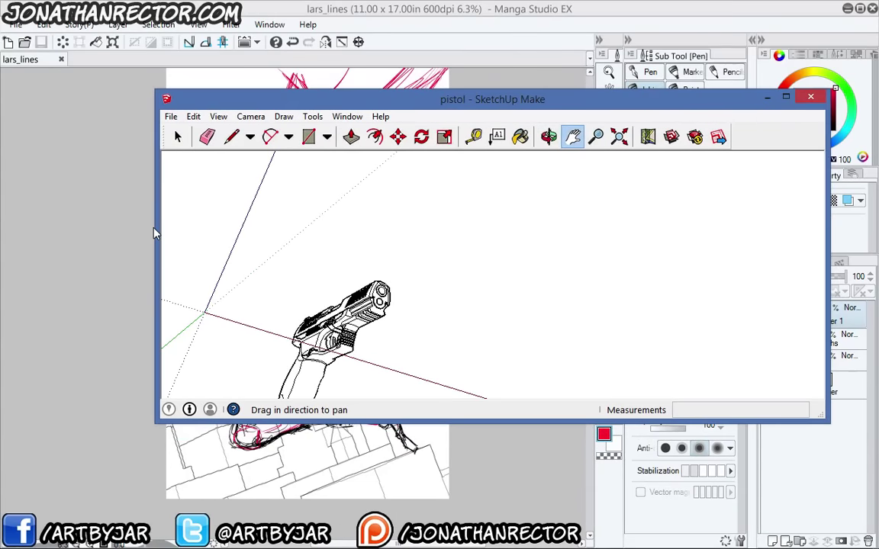
{"action": "left_click_drag", "start_coordinate": [153, 233], "coordinate": [487, 244]}
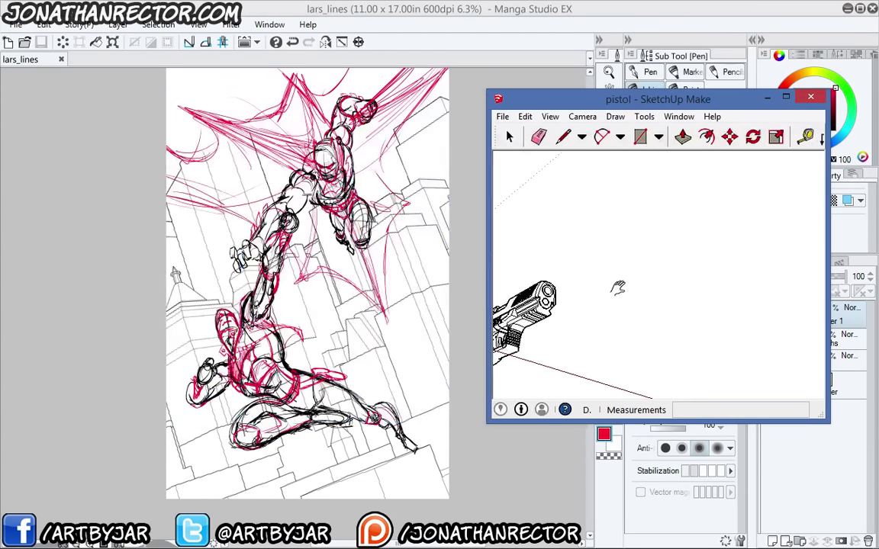
{"action": "mouse_move", "coordinate": [508, 329]}
{"action": "left_mouse_down"}
{"action": "mouse_move", "coordinate": [571, 295]}
{"action": "mouse_move", "coordinate": [683, 290]}
{"action": "mouse_move", "coordinate": [640, 270]}
{"action": "mouse_move", "coordinate": [633, 295]}
{"action": "left_mouse_up"}
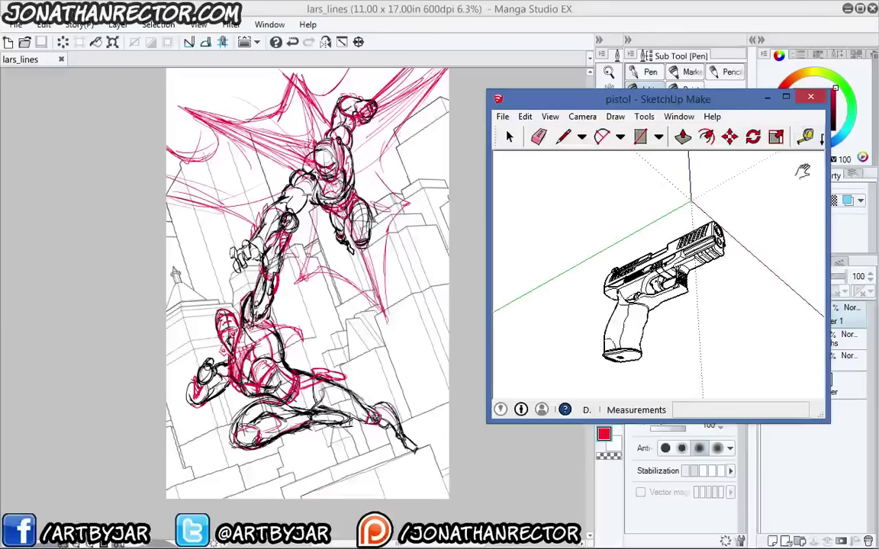
Widen the SketchUp window and orbit the pistol to a foreshortened view with its muzzle facing the viewer
{"action": "left_click_drag", "start_coordinate": [488, 225], "coordinate": [419, 226]}
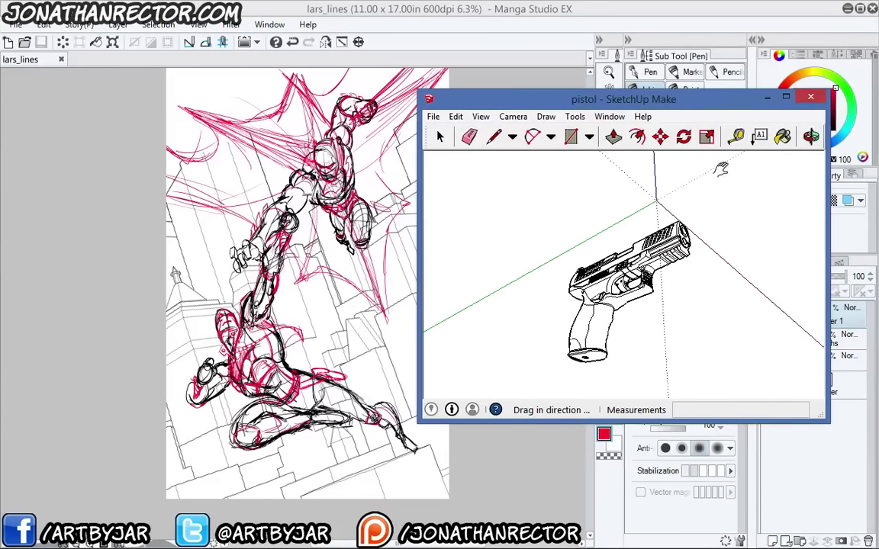
{"action": "left_click", "coordinate": [811, 136]}
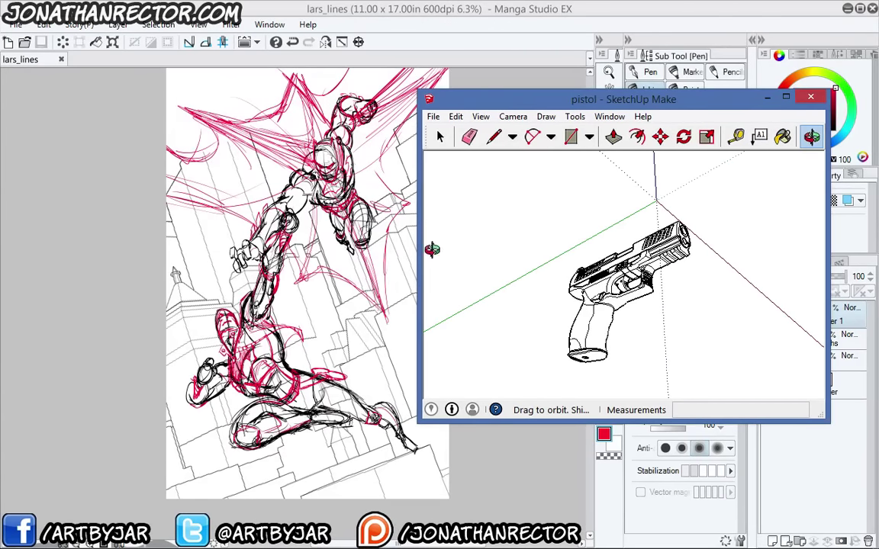
{"action": "mouse_move", "coordinate": [663, 333]}
{"action": "left_mouse_down"}
{"action": "mouse_move", "coordinate": [639, 257]}
{"action": "mouse_move", "coordinate": [655, 319]}
{"action": "mouse_move", "coordinate": [633, 327]}
{"action": "mouse_move", "coordinate": [632, 358]}
{"action": "mouse_move", "coordinate": [670, 306]}
{"action": "mouse_move", "coordinate": [701, 352]}
{"action": "mouse_move", "coordinate": [621, 330]}
{"action": "mouse_move", "coordinate": [622, 403]}
{"action": "left_mouse_up"}
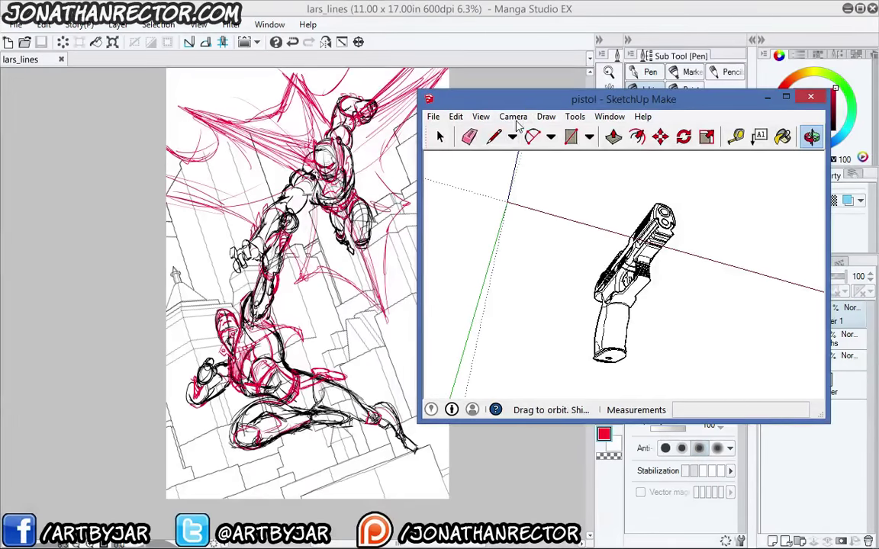
Set up a 2D graphic export of this pistol view in Temp Image Folder under the file name pistolleft
{"action": "left_click", "coordinate": [433, 118]}
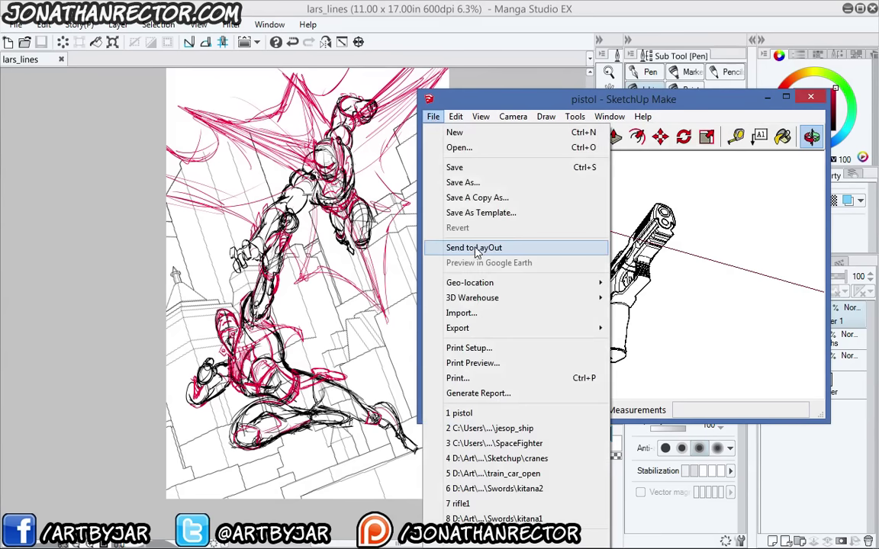
{"action": "mouse_move", "coordinate": [501, 334]}
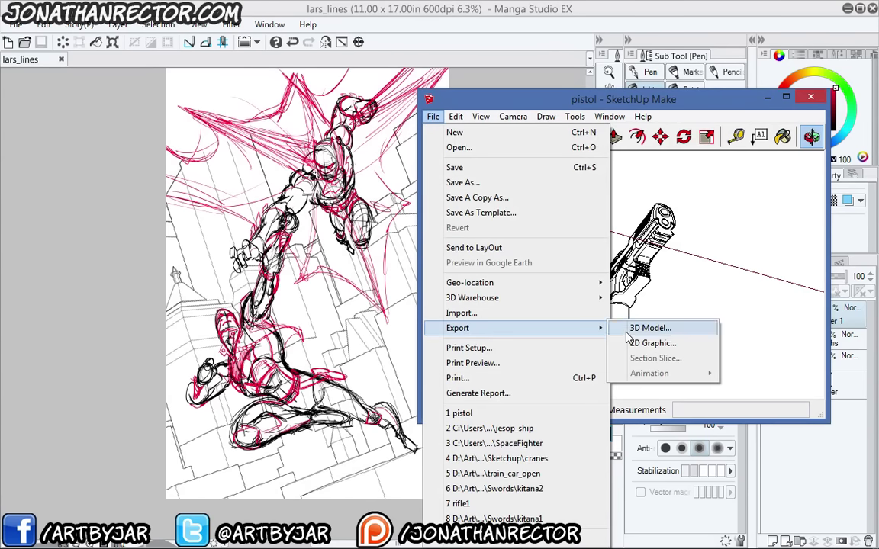
{"action": "left_click", "coordinate": [664, 347]}
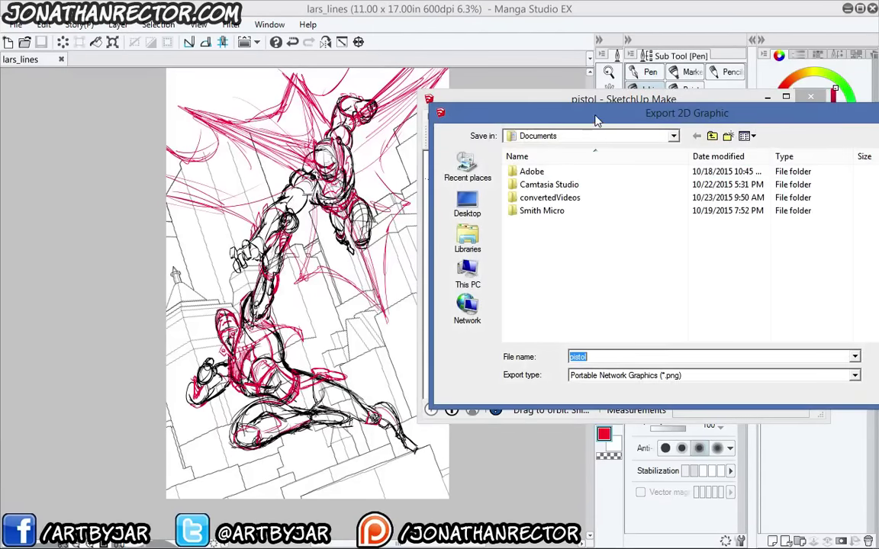
{"action": "left_click_drag", "start_coordinate": [598, 121], "coordinate": [878, 121]}
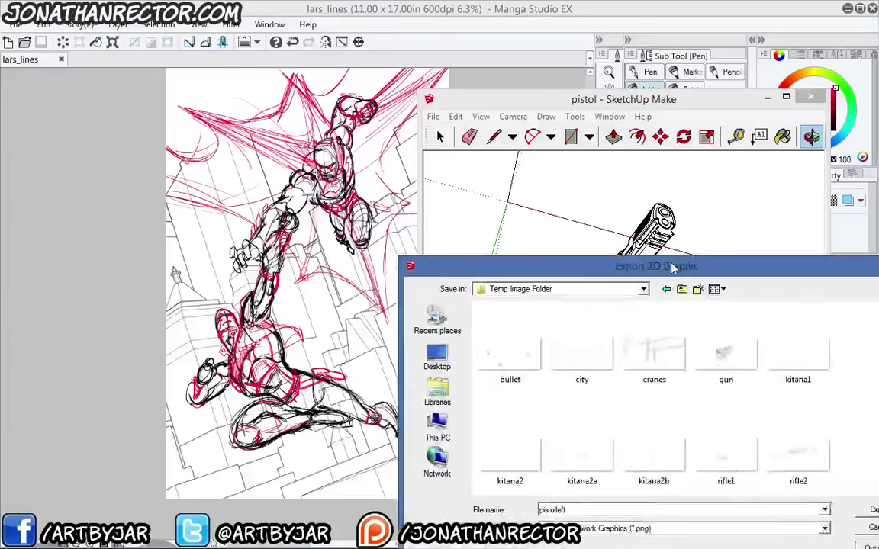
{"action": "left_click_drag", "start_coordinate": [674, 264], "coordinate": [577, 180]}
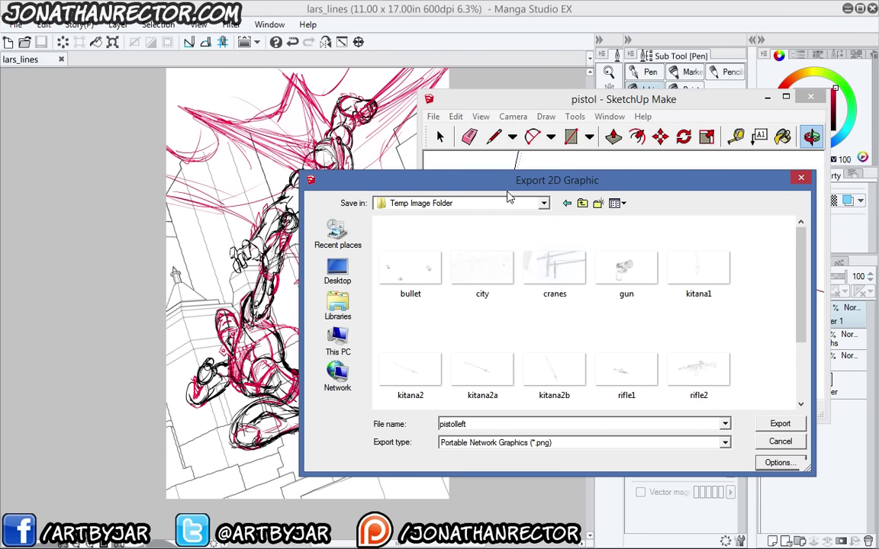
Choose Portable Network Graphics as the export type, set the image width to 9999 pixels and export the image
{"action": "left_click", "coordinate": [559, 445]}
{"action": "left_click", "coordinate": [565, 500]}
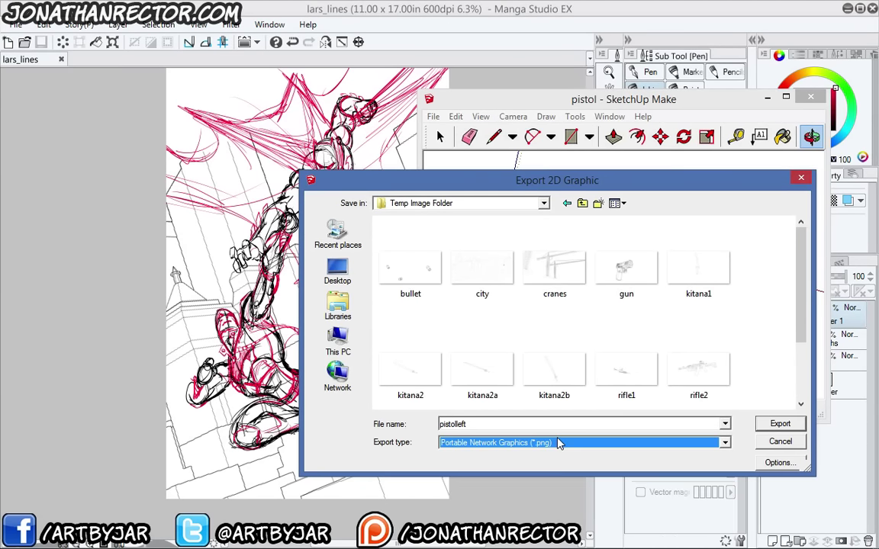
{"action": "left_click", "coordinate": [792, 464]}
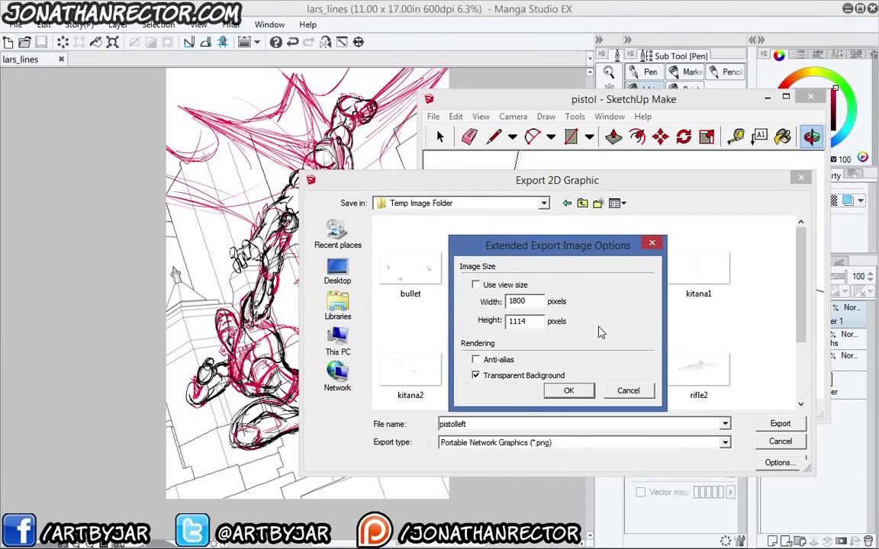
{"action": "double_click", "coordinate": [531, 302]}
{"action": "type", "text": "99999"}
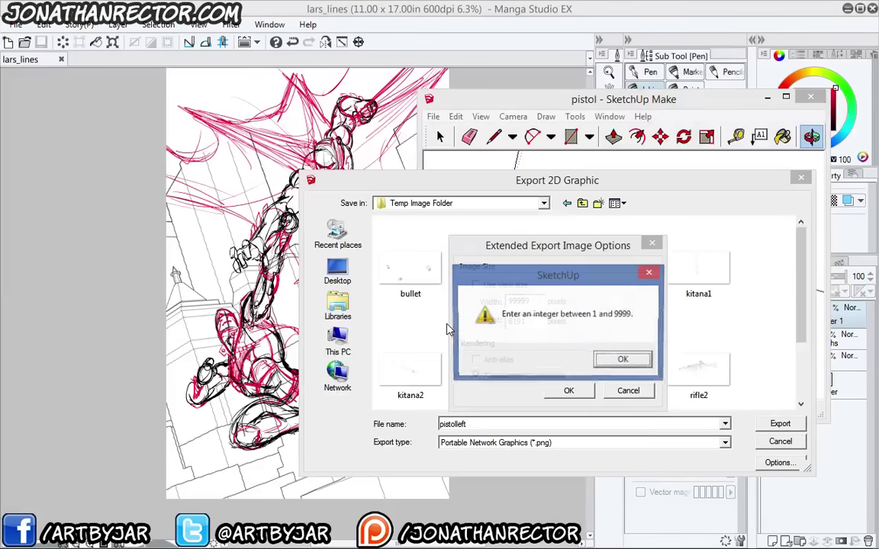
{"action": "left_click", "coordinate": [615, 361]}
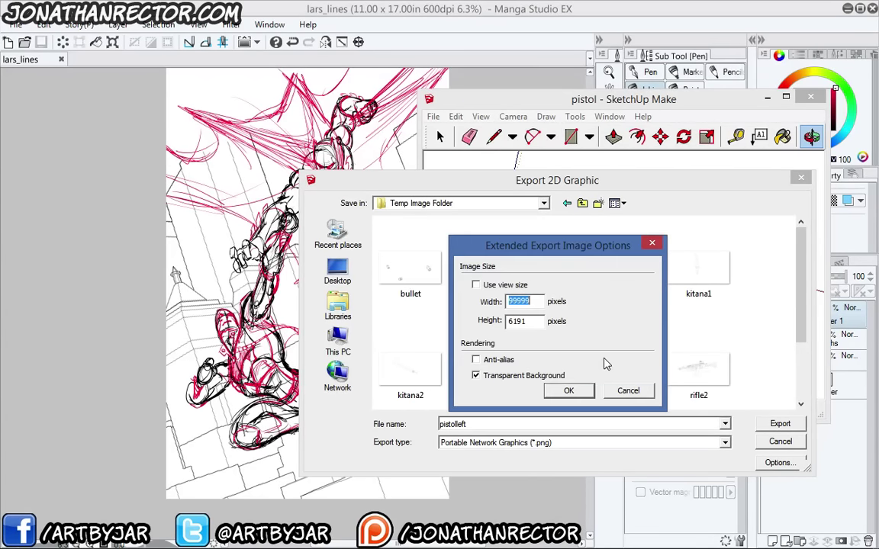
{"action": "left_click", "coordinate": [534, 301]}
{"action": "left_click", "coordinate": [564, 393]}
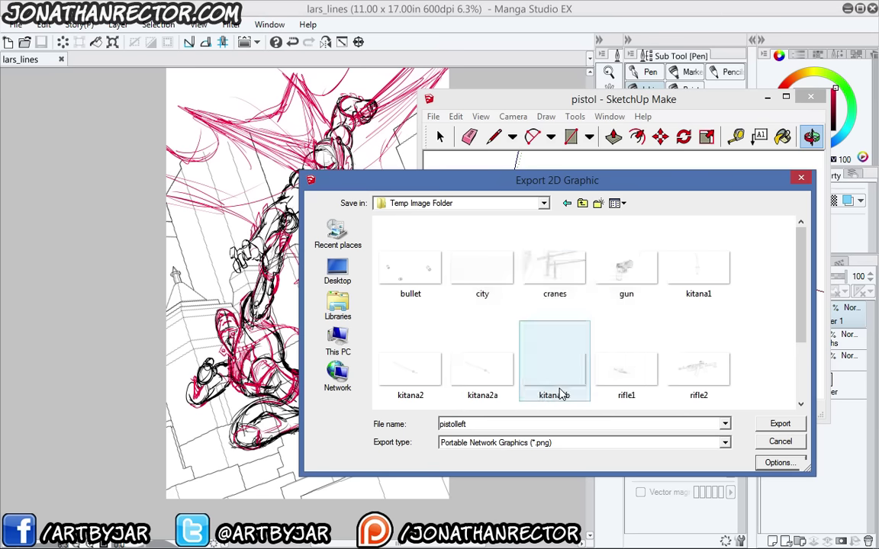
{"action": "left_click", "coordinate": [767, 427]}
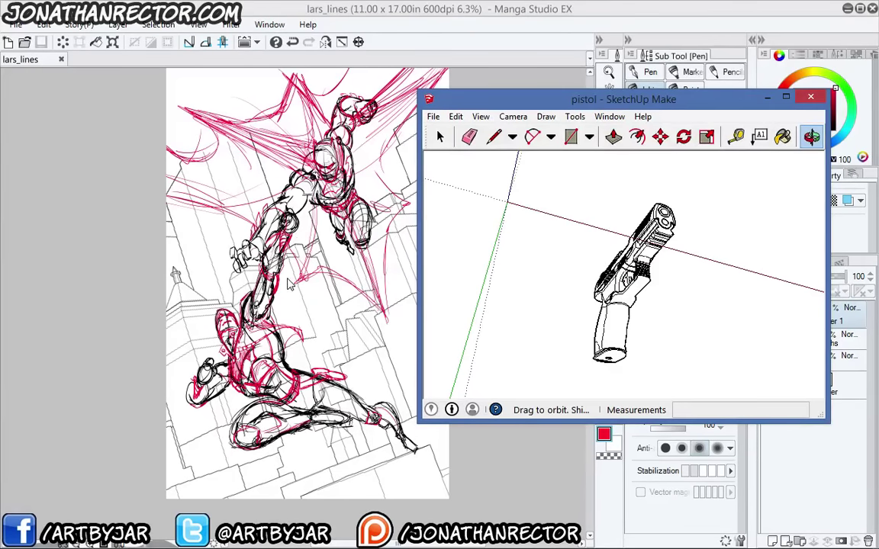
Orbit the pistol to a more side-on view and export it as another PNG whose name starts with pistolr
{"action": "mouse_move", "coordinate": [439, 283]}
{"action": "left_mouse_down"}
{"action": "mouse_move", "coordinate": [473, 279]}
{"action": "mouse_move", "coordinate": [779, 319]}
{"action": "mouse_move", "coordinate": [663, 317]}
{"action": "mouse_move", "coordinate": [660, 259]}
{"action": "mouse_move", "coordinate": [608, 227]}
{"action": "left_mouse_up"}
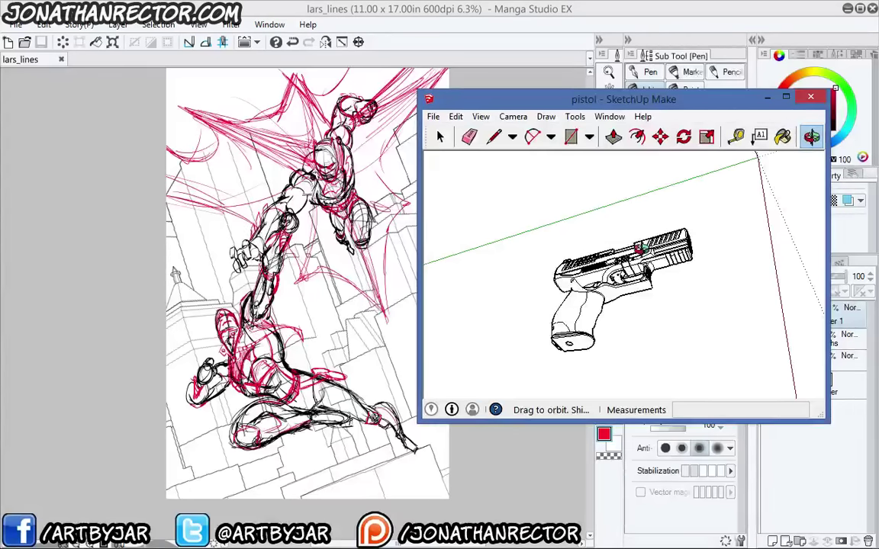
{"action": "left_click", "coordinate": [433, 117]}
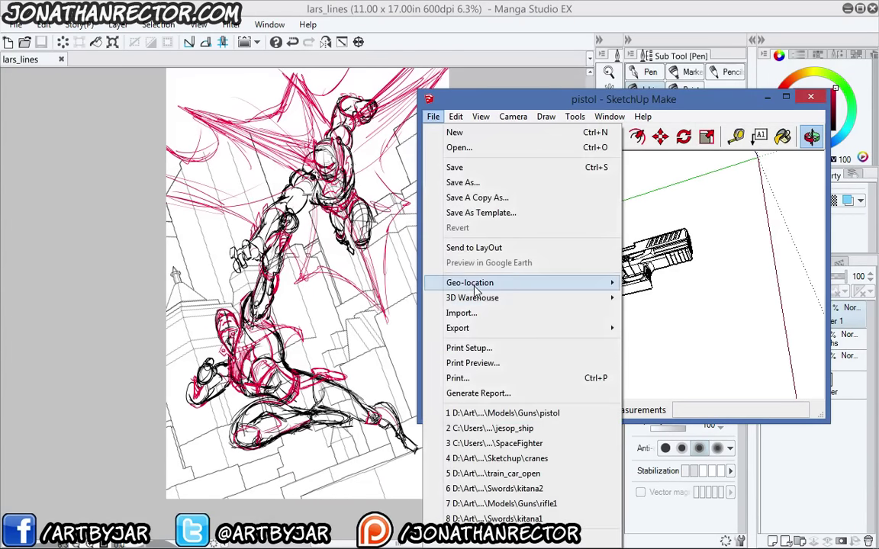
{"action": "mouse_move", "coordinate": [456, 328]}
{"action": "left_click", "coordinate": [664, 342]}
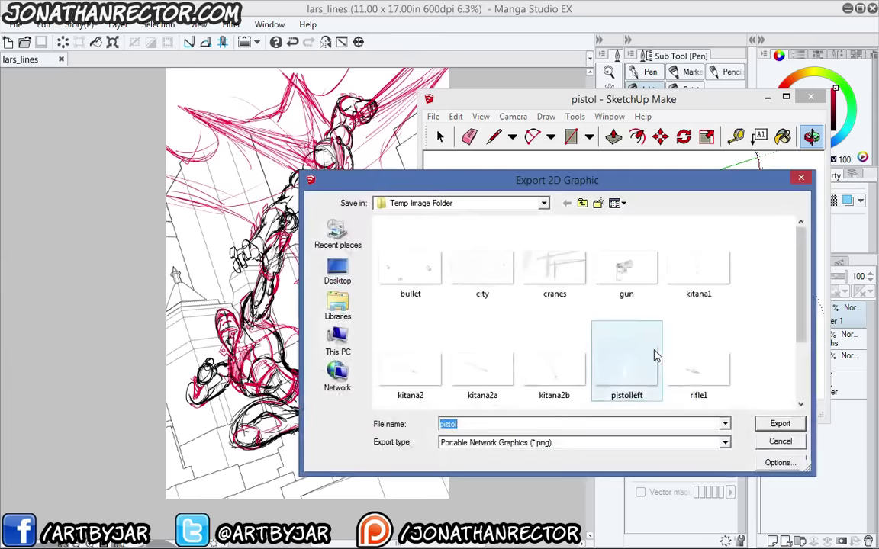
{"action": "left_click", "coordinate": [494, 424]}
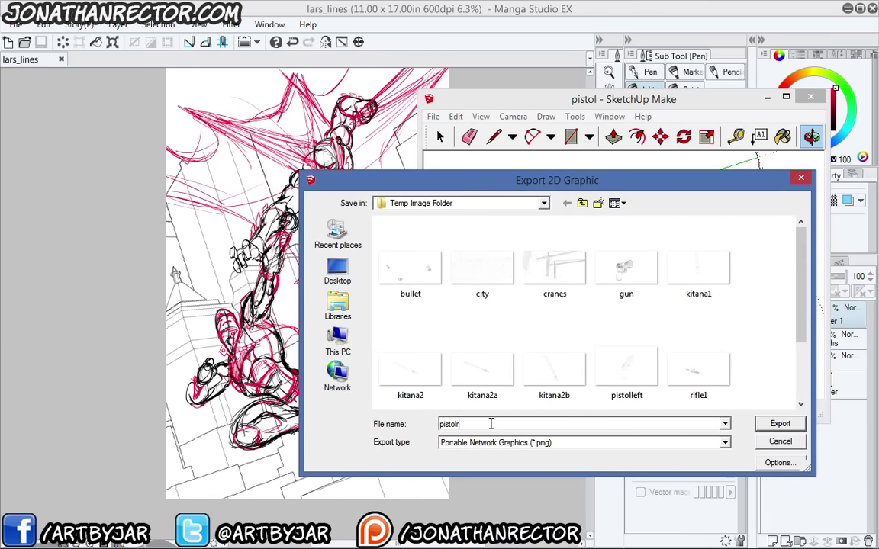
{"action": "key", "text": "Return"}
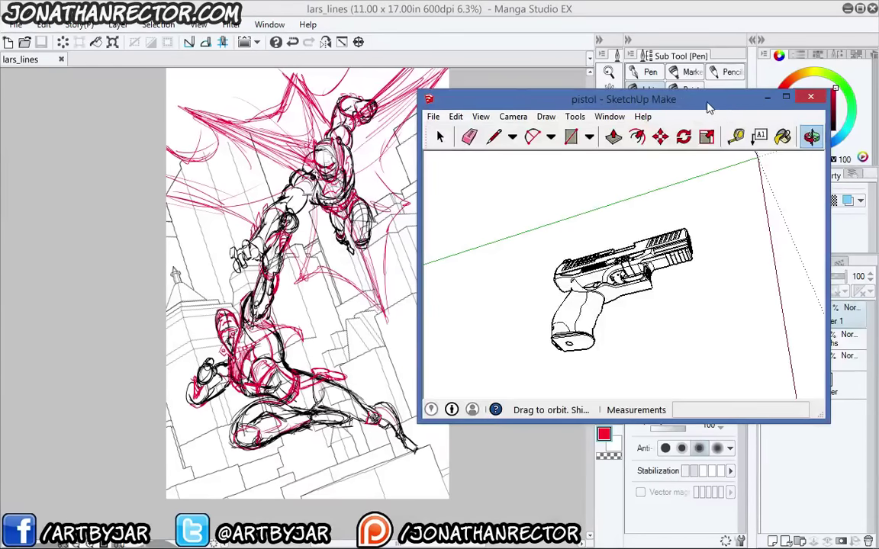
Move the SketchUp window out of the way and import the pistolleft image into the lars_lines page
{"action": "left_click_drag", "start_coordinate": [707, 104], "coordinate": [878, 172]}
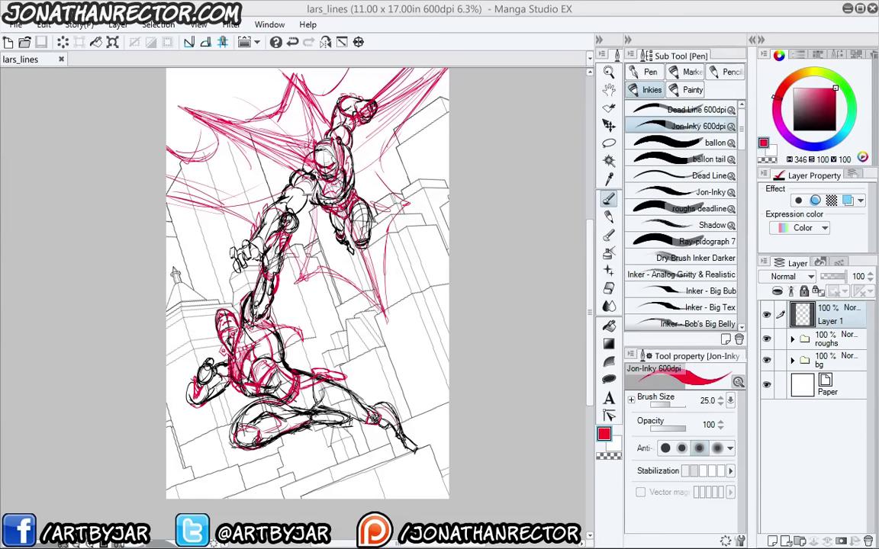
{"action": "left_click", "coordinate": [16, 25]}
{"action": "mouse_move", "coordinate": [79, 223]}
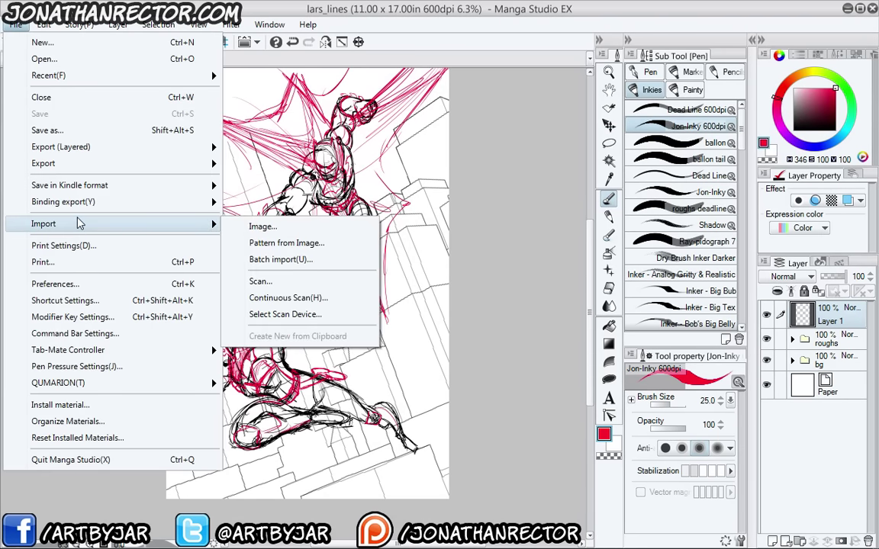
{"action": "left_click", "coordinate": [313, 226]}
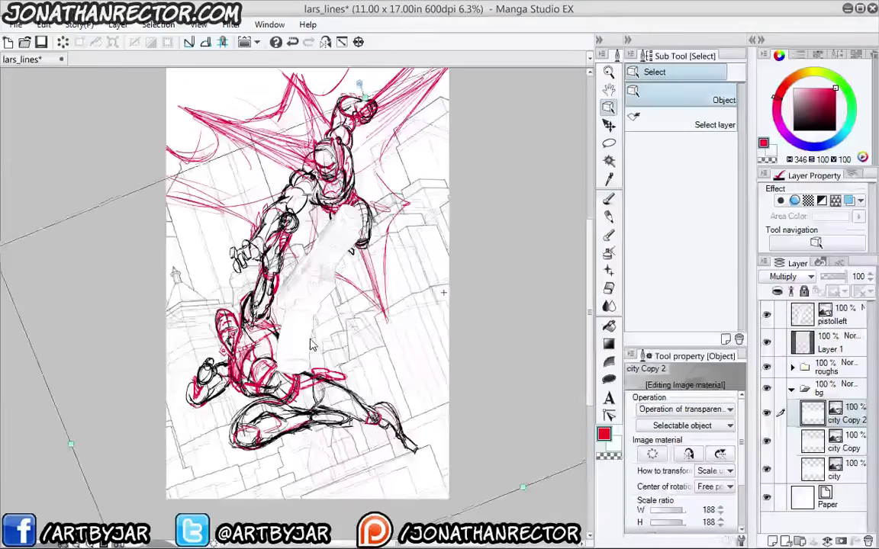
{"action": "left_click_drag", "start_coordinate": [427, 358], "coordinate": [467, 270]}
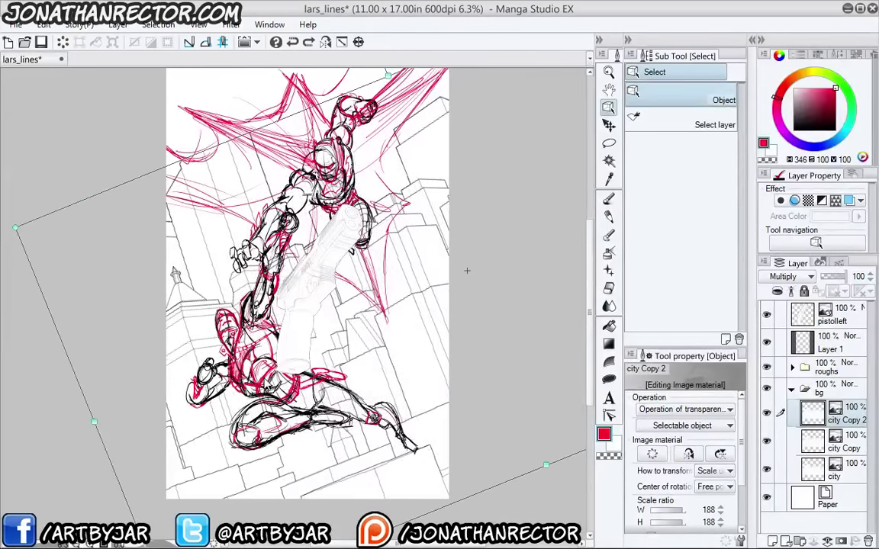
{"action": "left_click", "coordinate": [841, 324]}
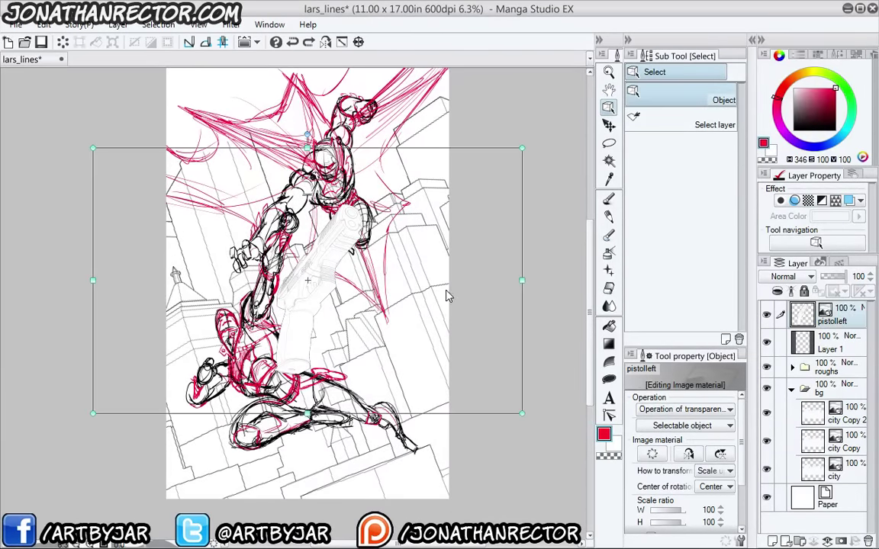
{"action": "left_click", "coordinate": [418, 345]}
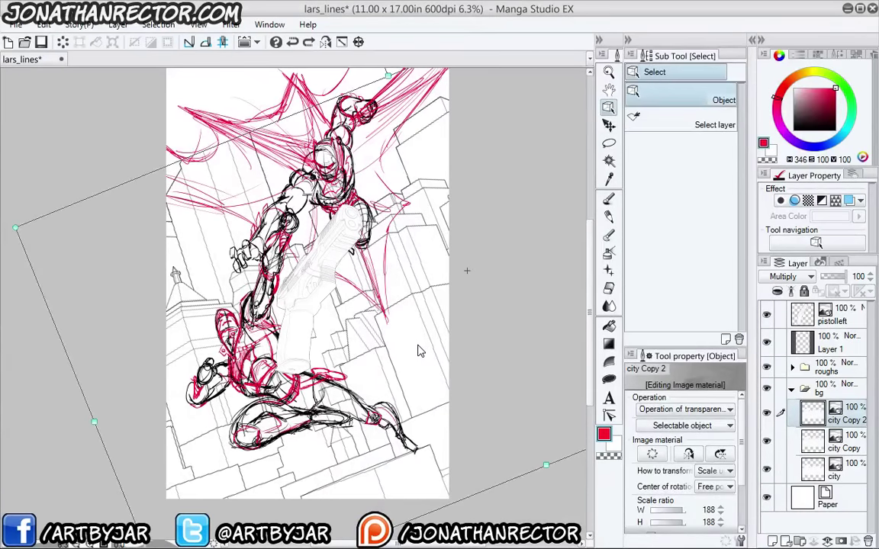
{"action": "key", "text": "k"}
{"action": "left_click_drag", "start_coordinate": [332, 304], "coordinate": [336, 338]}
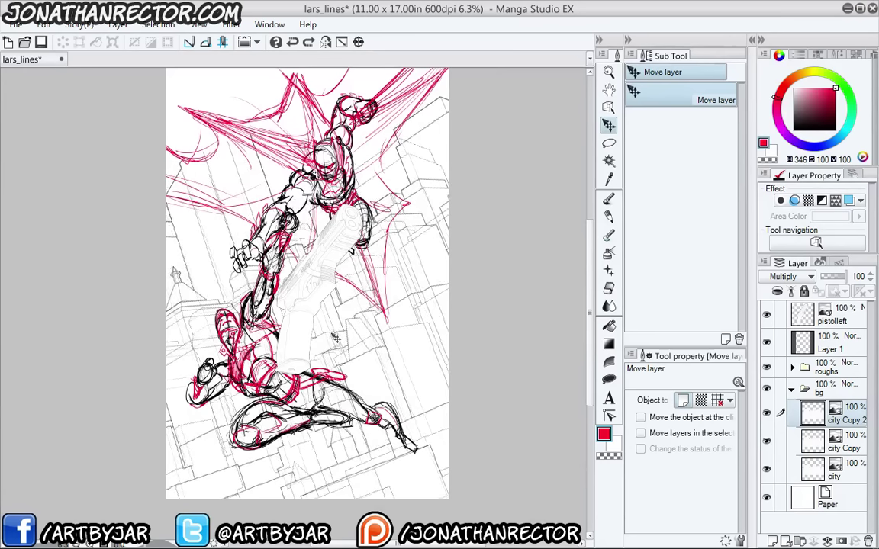
{"action": "key", "text": "ctrl+z"}
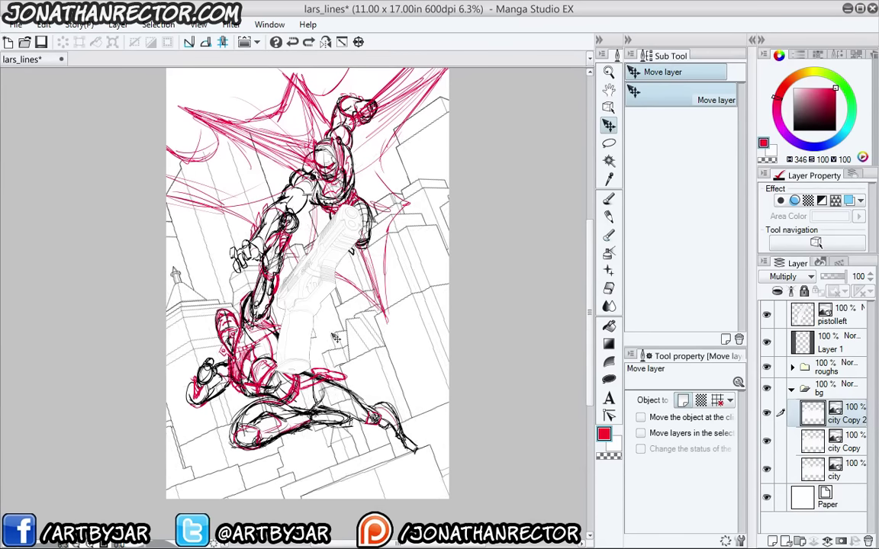
Hide the bg folder and make the imported pistolleft image the active layer
{"action": "left_click", "coordinate": [767, 390]}
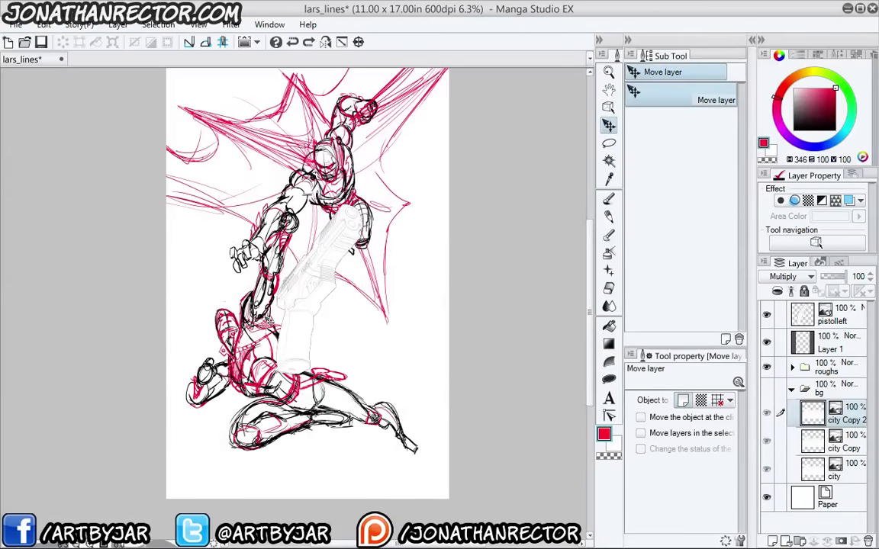
{"action": "left_click_drag", "start_coordinate": [268, 320], "coordinate": [312, 298]}
{"action": "key", "text": "ctrl+z"}
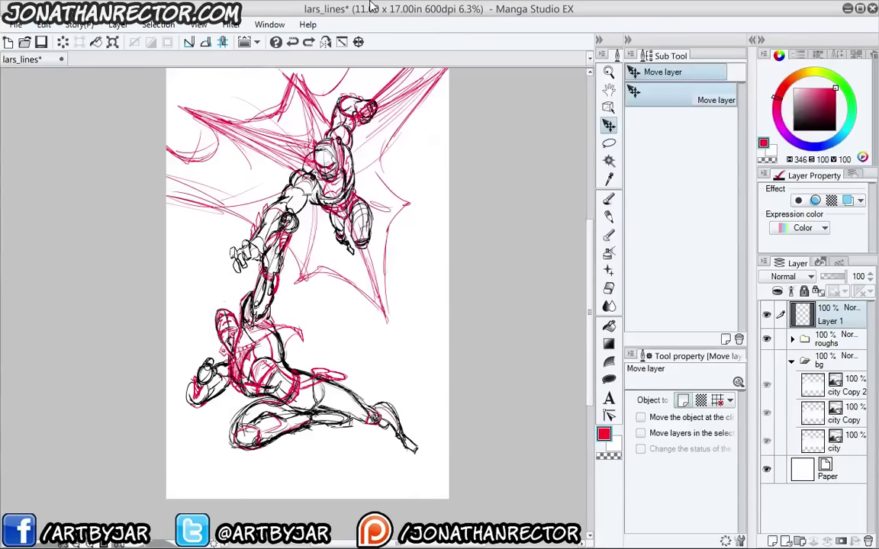
{"action": "left_click", "coordinate": [317, 43]}
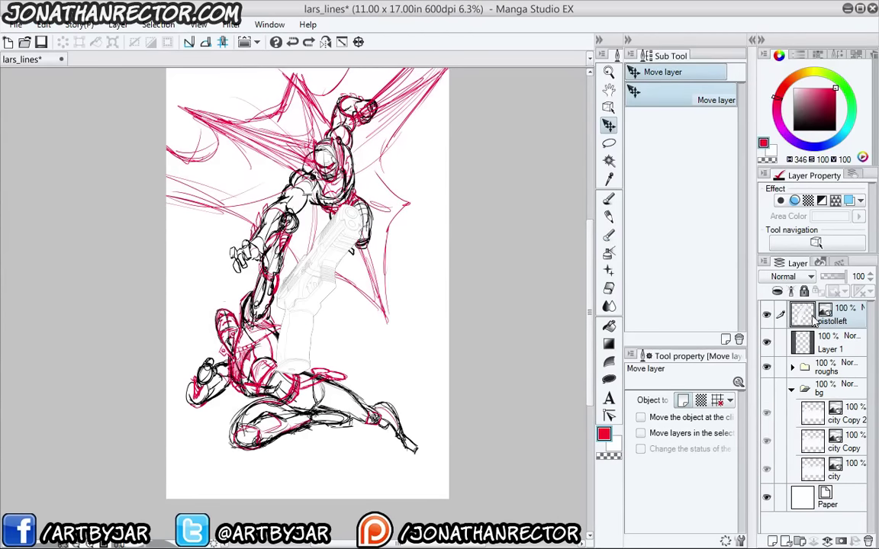
Move the pistolleft image over the lower, crouching figure with its grip at that figure's hand
{"action": "mouse_move", "coordinate": [403, 284]}
{"action": "left_mouse_down"}
{"action": "mouse_move", "coordinate": [412, 324]}
{"action": "mouse_move", "coordinate": [388, 325]}
{"action": "left_mouse_up"}
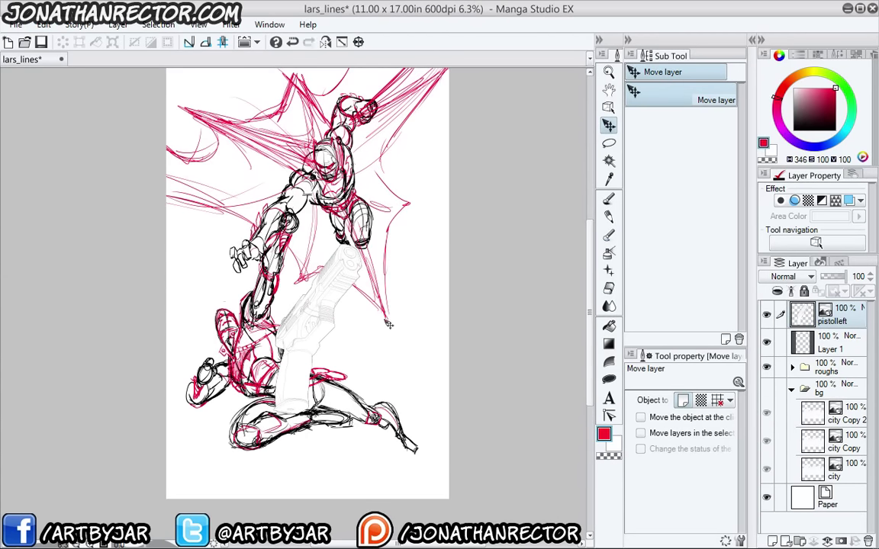
{"action": "scroll", "coordinate": [308, 315], "scroll_direction": "up", "scroll_amount": 2}
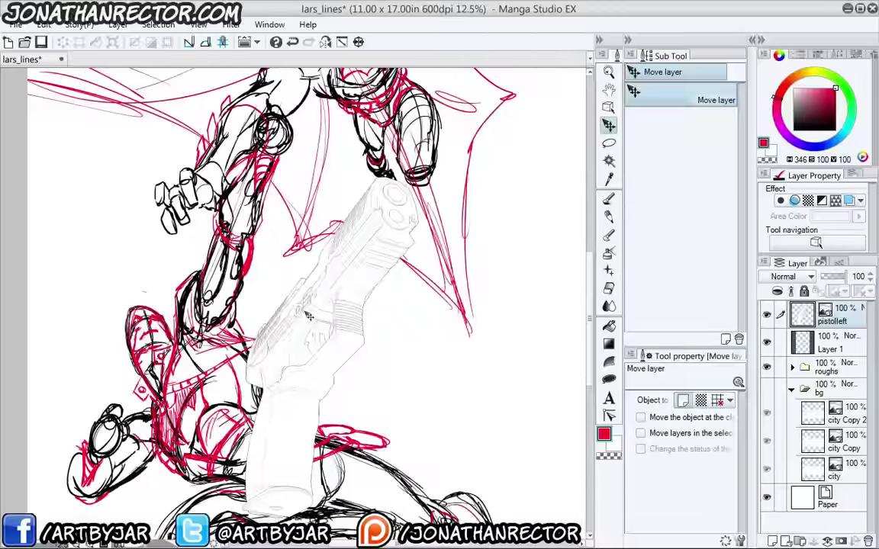
{"action": "mouse_move", "coordinate": [384, 389]}
{"action": "left_mouse_down"}
{"action": "mouse_move", "coordinate": [425, 373]}
{"action": "mouse_move", "coordinate": [245, 345]}
{"action": "mouse_move", "coordinate": [105, 394]}
{"action": "mouse_move", "coordinate": [125, 446]}
{"action": "left_mouse_up"}
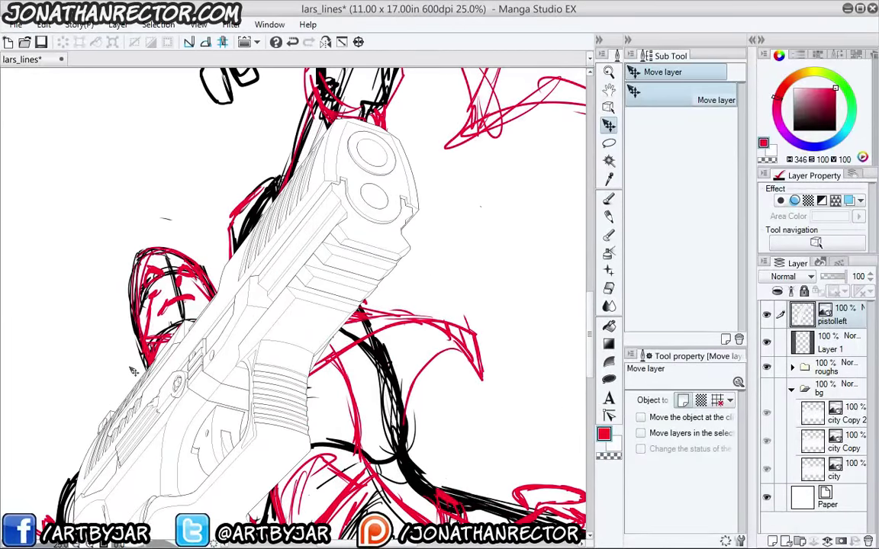
{"action": "scroll", "coordinate": [134, 371], "scroll_direction": "down", "scroll_amount": 2}
{"action": "left_click_drag", "start_coordinate": [137, 373], "coordinate": [259, 351]}
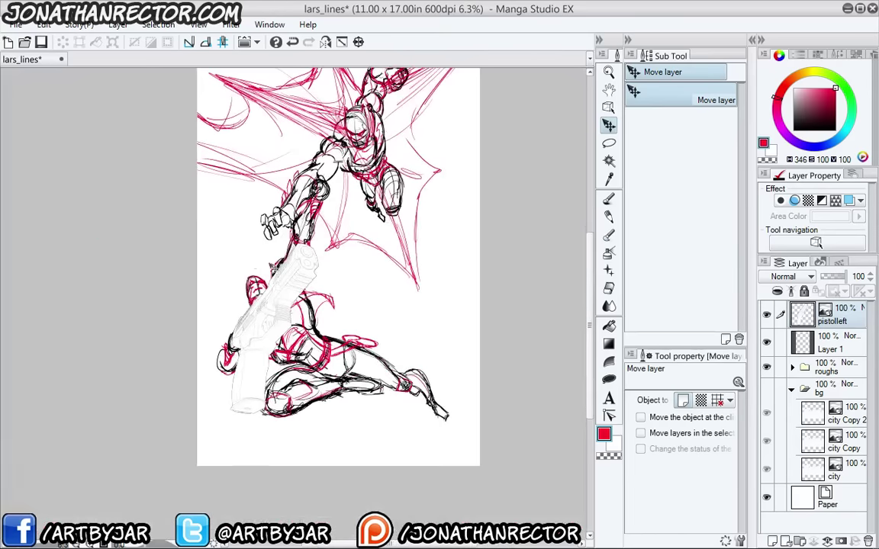
{"action": "scroll", "coordinate": [256, 352], "scroll_direction": "up", "scroll_amount": 1}
{"action": "left_click_drag", "start_coordinate": [227, 394], "coordinate": [223, 354]}
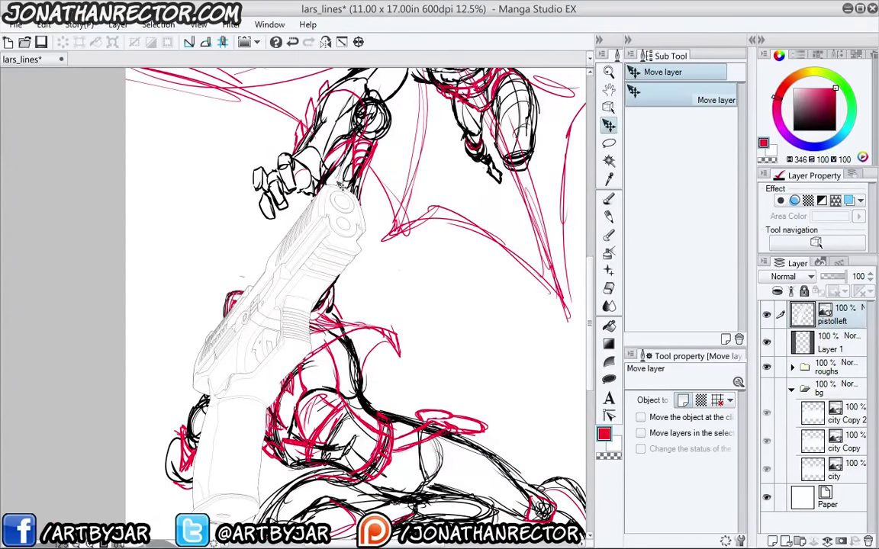
Lower the pistolleft image slightly over the crouching figure and rasterize its layer
{"action": "left_click_drag", "start_coordinate": [235, 384], "coordinate": [244, 332]}
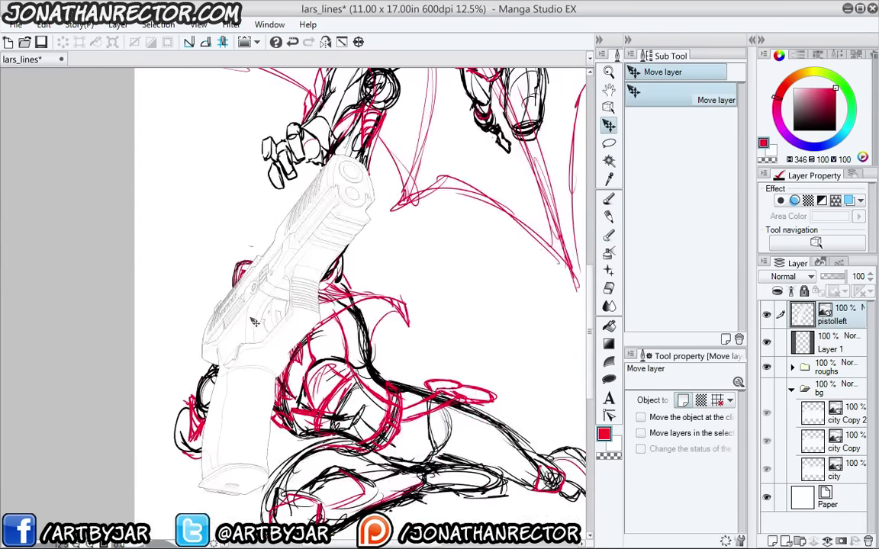
{"action": "left_click_drag", "start_coordinate": [223, 317], "coordinate": [232, 346]}
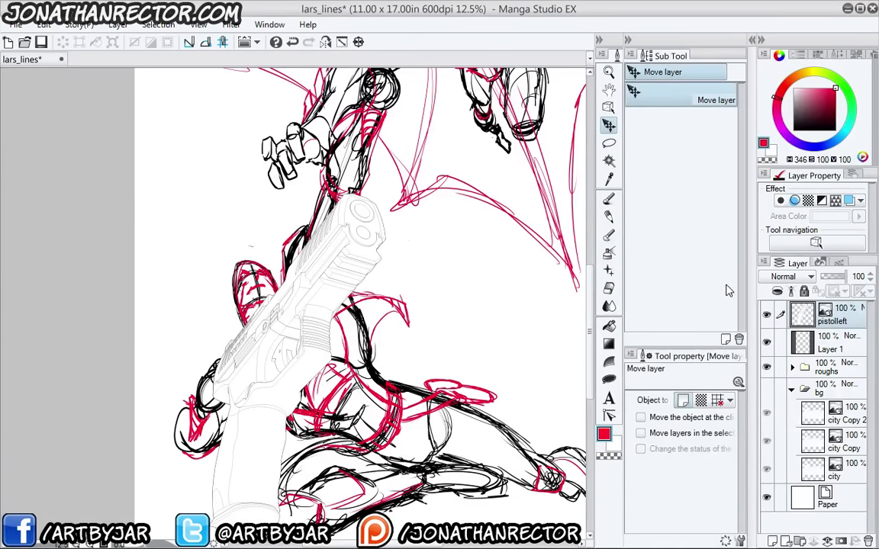
{"action": "right_click", "coordinate": [833, 318]}
{"action": "left_click", "coordinate": [721, 400]}
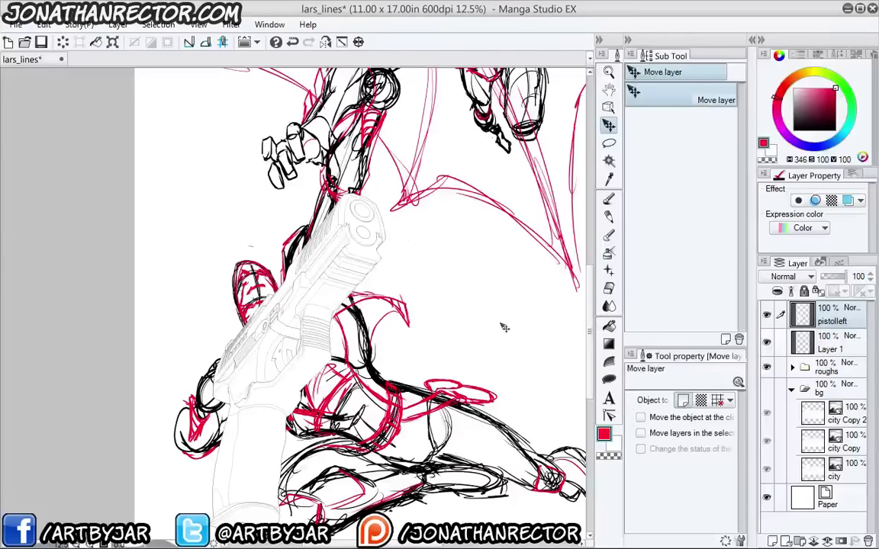
Scale the pistolleft drawing down to 25% and place it near the crouching figure's raised hand
{"action": "key", "text": "ctrl+t"}
{"action": "left_click_drag", "start_coordinate": [385, 194], "coordinate": [289, 380]}
{"action": "left_click_drag", "start_coordinate": [222, 430], "coordinate": [210, 359]}
{"action": "scroll", "coordinate": [208, 365], "scroll_direction": "up", "scroll_amount": 3}
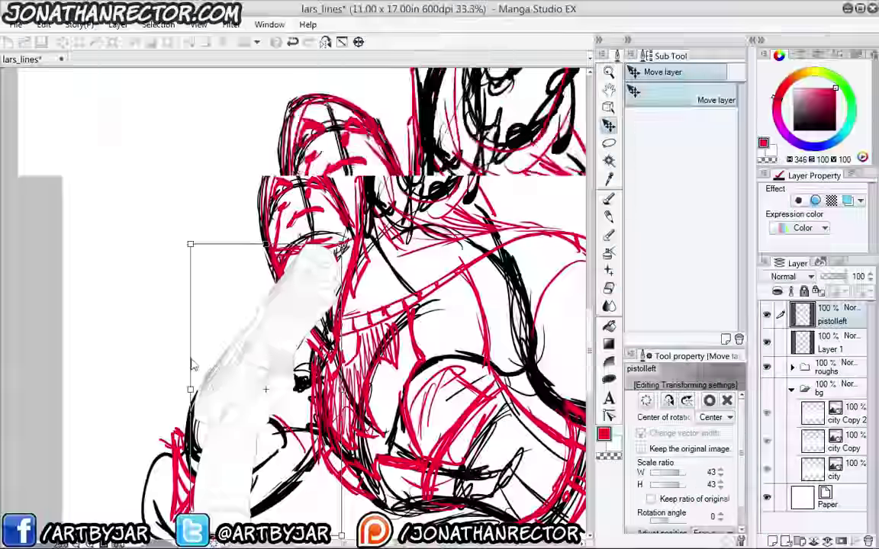
{"action": "left_click_drag", "start_coordinate": [188, 207], "coordinate": [272, 366]}
{"action": "left_click_drag", "start_coordinate": [300, 445], "coordinate": [239, 313]}
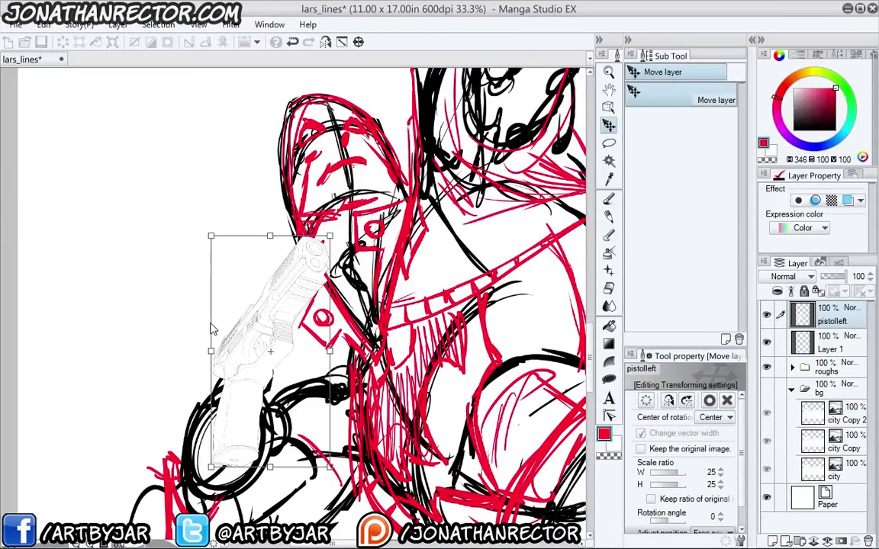
Rotate the pistol to -9 degrees, fit its grip into the crouching figure's hand, and apply the transformation
{"action": "scroll", "coordinate": [212, 329], "scroll_direction": "down", "scroll_amount": 1}
{"action": "left_click_drag", "start_coordinate": [235, 361], "coordinate": [257, 329]}
{"action": "left_click_drag", "start_coordinate": [173, 418], "coordinate": [180, 453]}
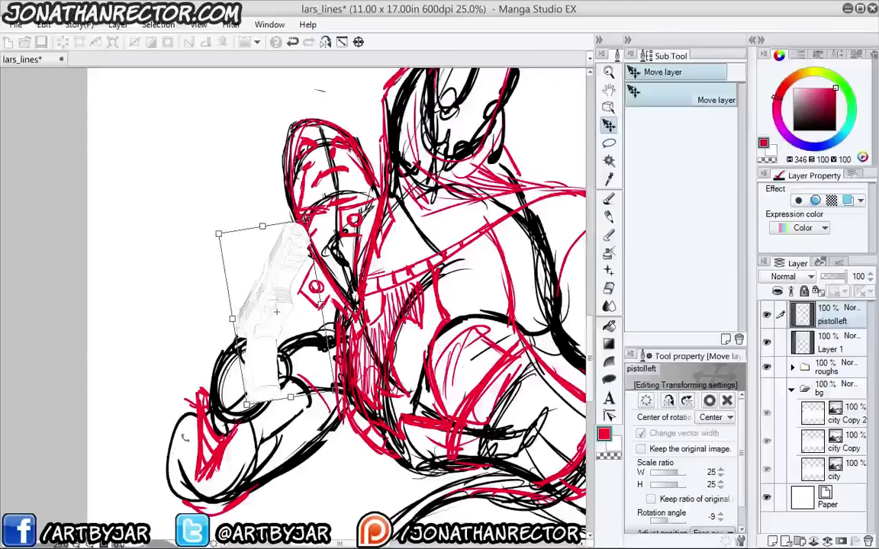
{"action": "left_click_drag", "start_coordinate": [255, 356], "coordinate": [245, 379]}
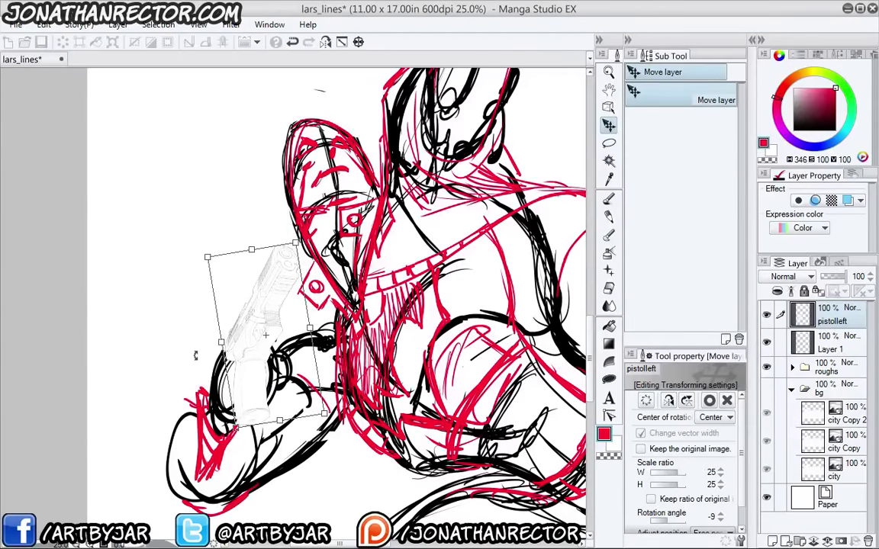
{"action": "left_click_drag", "start_coordinate": [186, 437], "coordinate": [177, 388]}
{"action": "scroll", "coordinate": [174, 384], "scroll_direction": "down", "scroll_amount": 2}
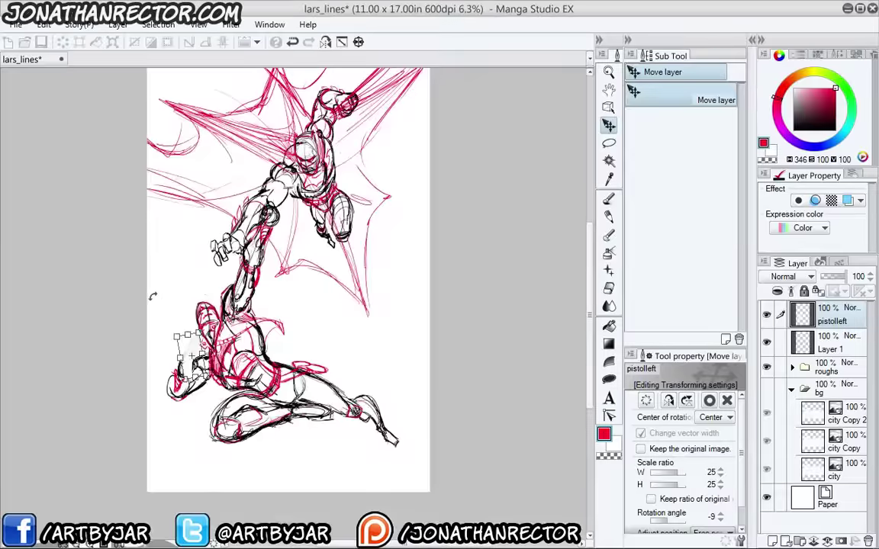
{"action": "scroll", "coordinate": [152, 295], "scroll_direction": "up", "scroll_amount": 1}
{"action": "key", "text": "Return"}
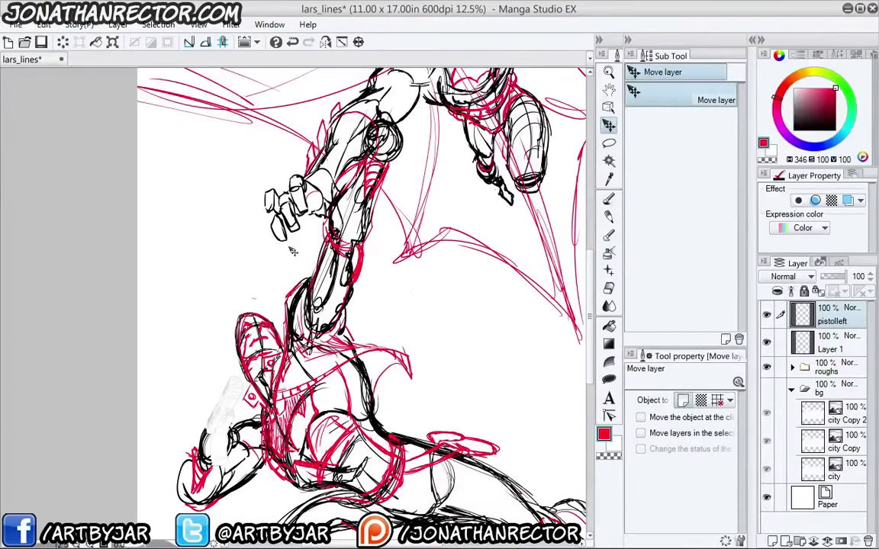
Set the pistolleft layer's expression color to Gray
{"action": "scroll", "coordinate": [188, 384], "scroll_direction": "up", "scroll_amount": 2}
{"action": "left_click_drag", "start_coordinate": [204, 465], "coordinate": [227, 381]}
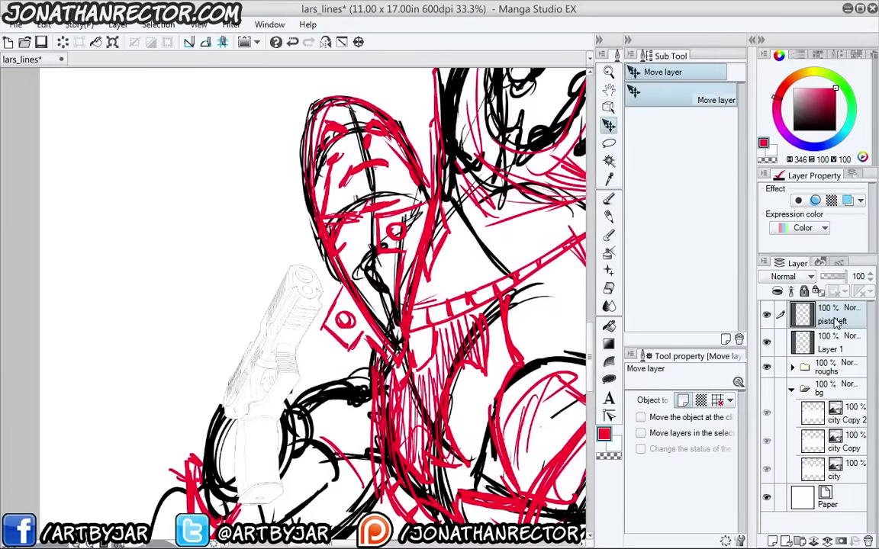
{"action": "left_click", "coordinate": [803, 229]}
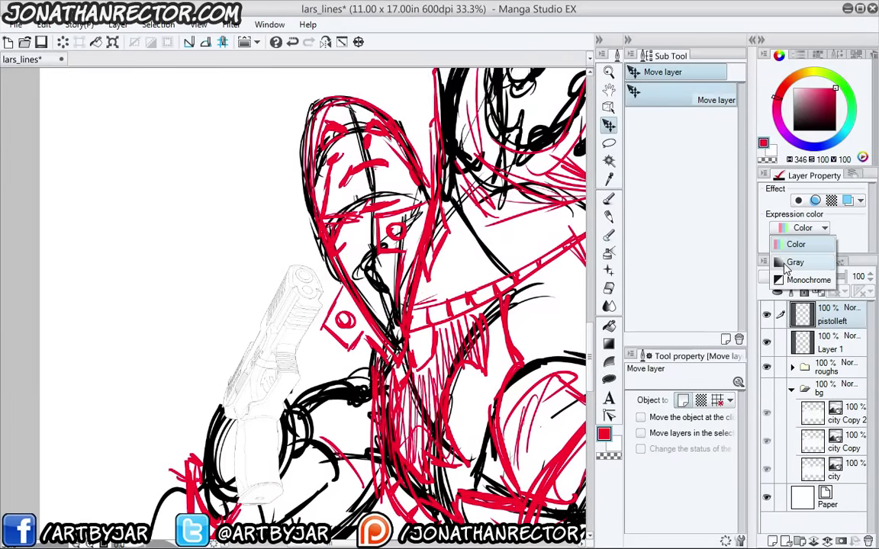
{"action": "left_click", "coordinate": [793, 258]}
Duplicate the pistolleft layer, set the copy's blending mode to Multiply, and duplicate that copy again
{"action": "left_click_drag", "start_coordinate": [801, 314], "coordinate": [775, 539]}
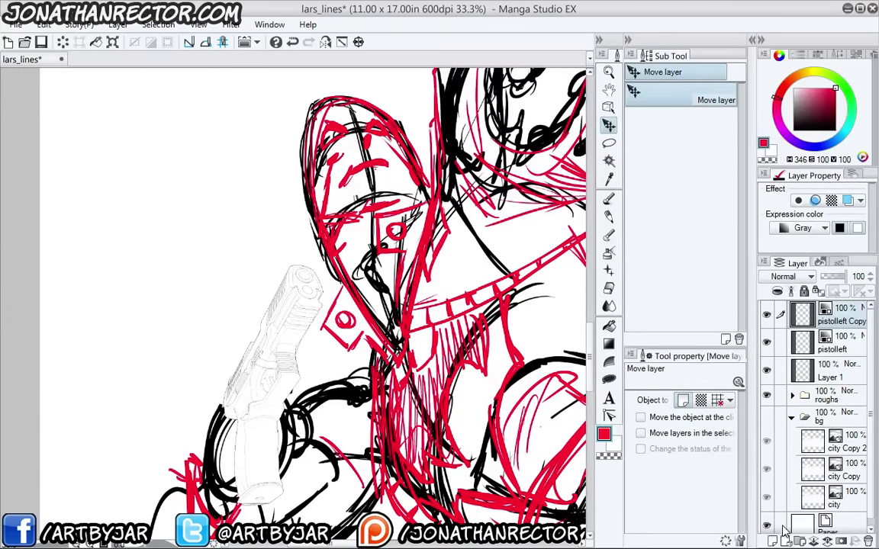
{"action": "left_click", "coordinate": [790, 276]}
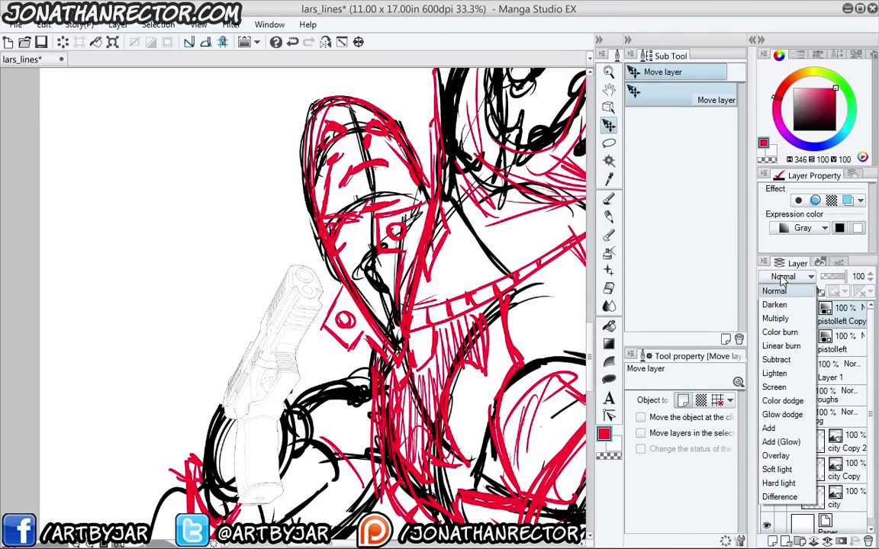
{"action": "left_click", "coordinate": [774, 319]}
{"action": "left_click_drag", "start_coordinate": [829, 308], "coordinate": [773, 540]}
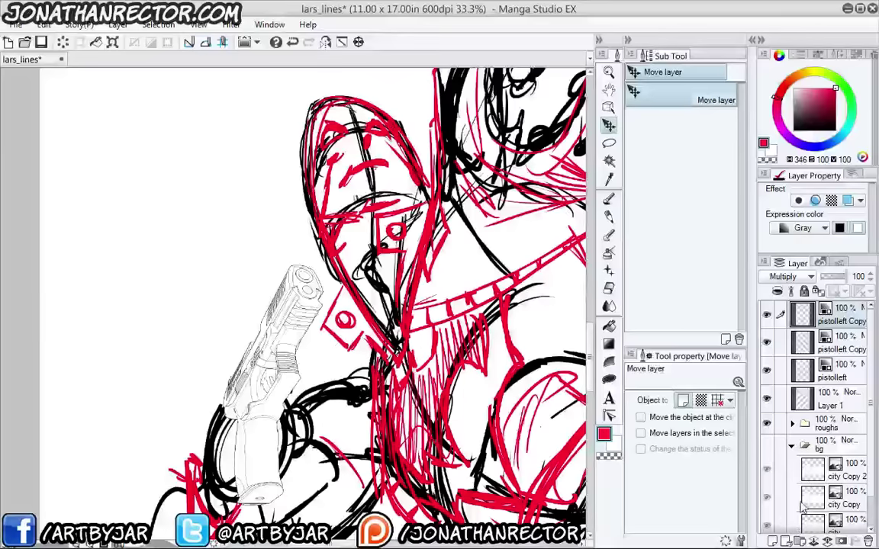
Select several pistolleft copies at a time and keep duplicating them to build up darker pistol lines
{"action": "left_click", "coordinate": [847, 350], "text": "shift"}
{"action": "left_click", "coordinate": [847, 352]}
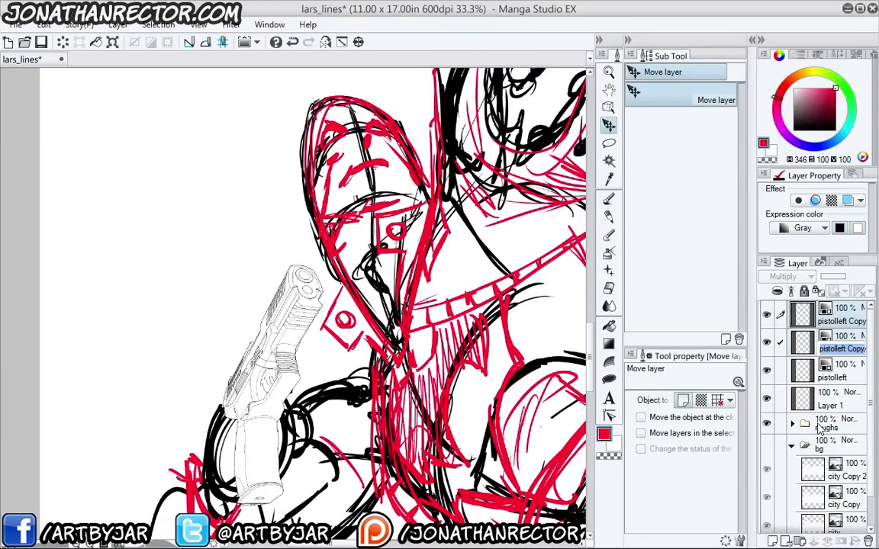
{"action": "left_click_drag", "start_coordinate": [763, 327], "coordinate": [773, 542]}
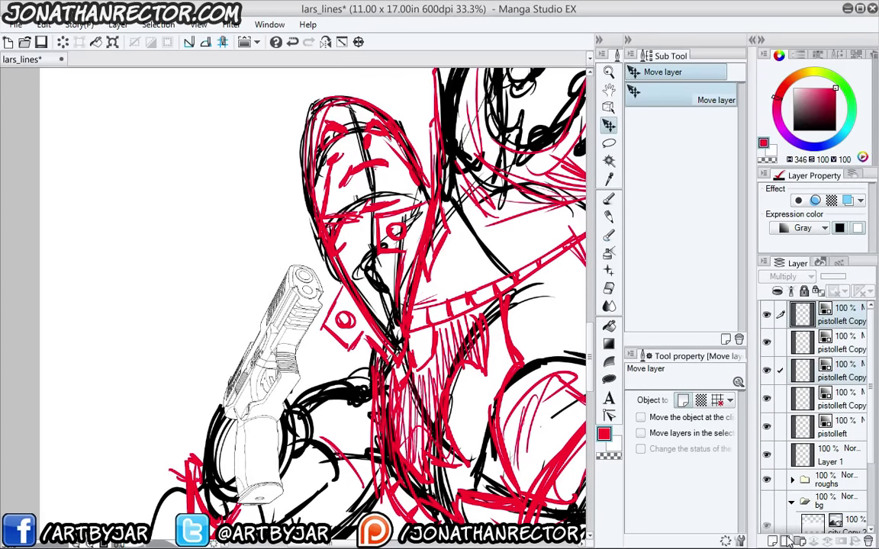
{"action": "left_click", "coordinate": [836, 324]}
{"action": "left_click", "coordinate": [842, 402], "text": "shift"}
{"action": "left_click_drag", "start_coordinate": [842, 404], "coordinate": [780, 538]}
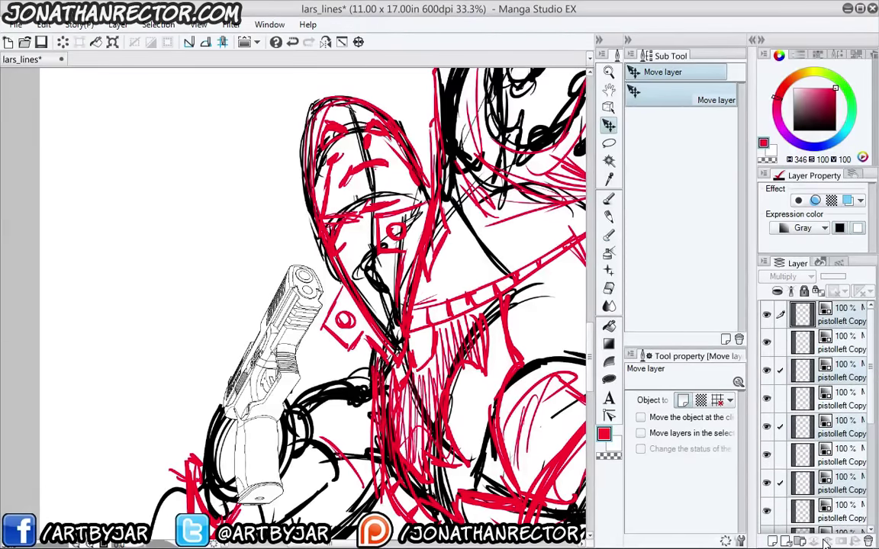
Examine the darkened pistol lines up close and against the whole crouching figure
{"action": "scroll", "coordinate": [236, 257], "scroll_direction": "down", "scroll_amount": 2}
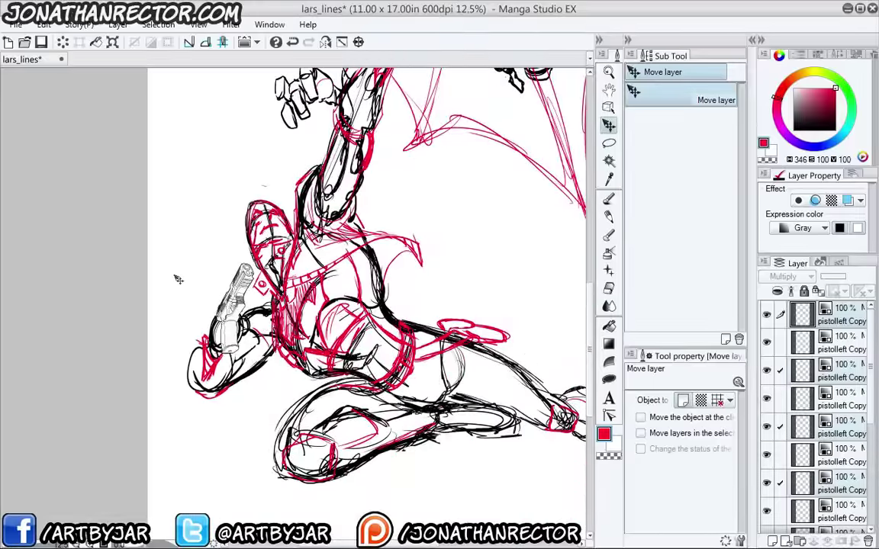
{"action": "scroll", "coordinate": [178, 280], "scroll_direction": "up", "scroll_amount": 4}
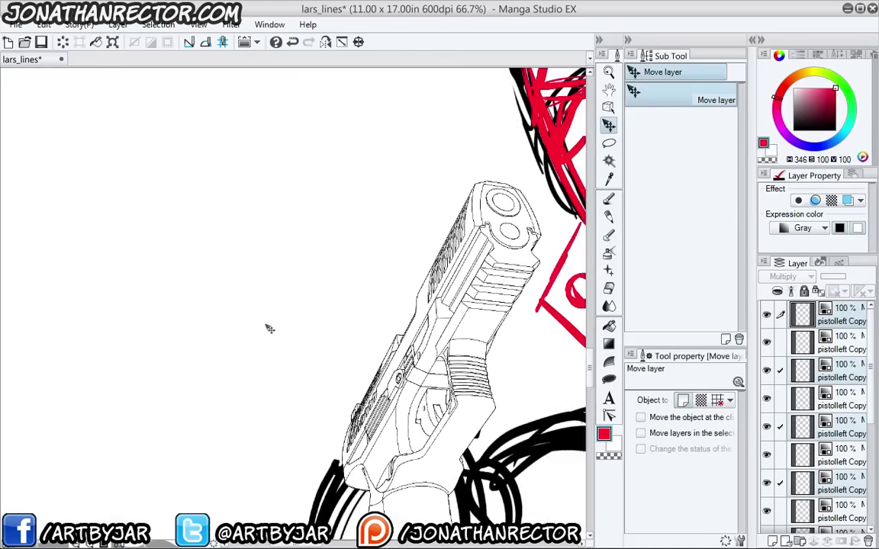
{"action": "left_click_drag", "start_coordinate": [320, 385], "coordinate": [246, 348]}
{"action": "scroll", "coordinate": [248, 349], "scroll_direction": "up", "scroll_amount": 2}
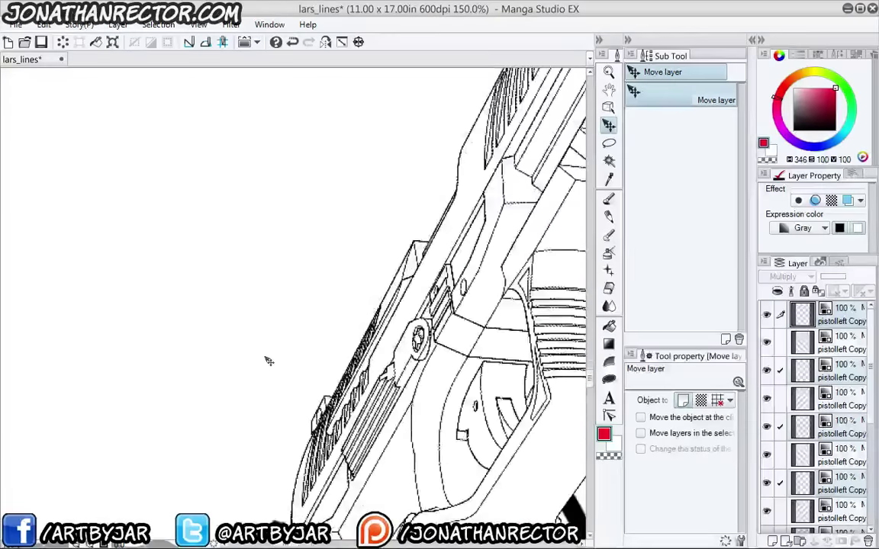
{"action": "scroll", "coordinate": [269, 361], "scroll_direction": "down", "scroll_amount": 5}
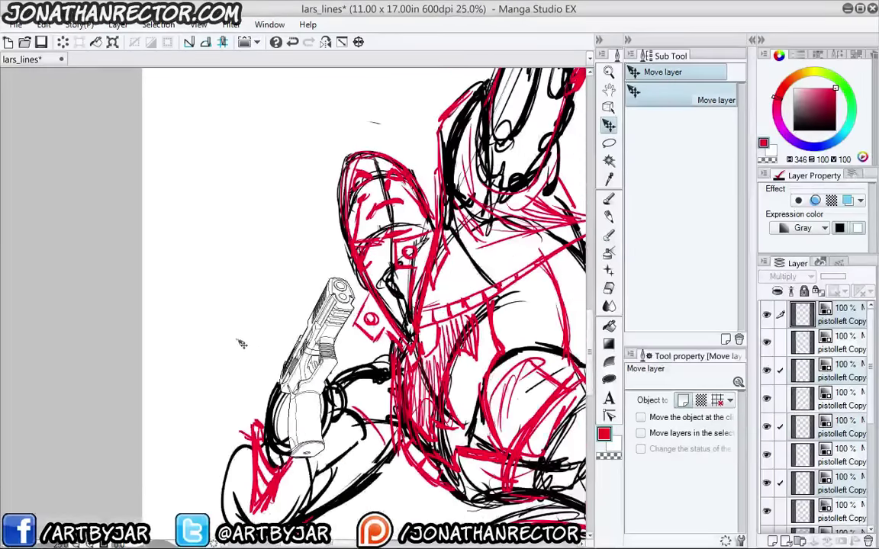
{"action": "scroll", "coordinate": [229, 340], "scroll_direction": "down", "scroll_amount": 3}
{"action": "scroll", "coordinate": [210, 340], "scroll_direction": "up", "scroll_amount": 3}
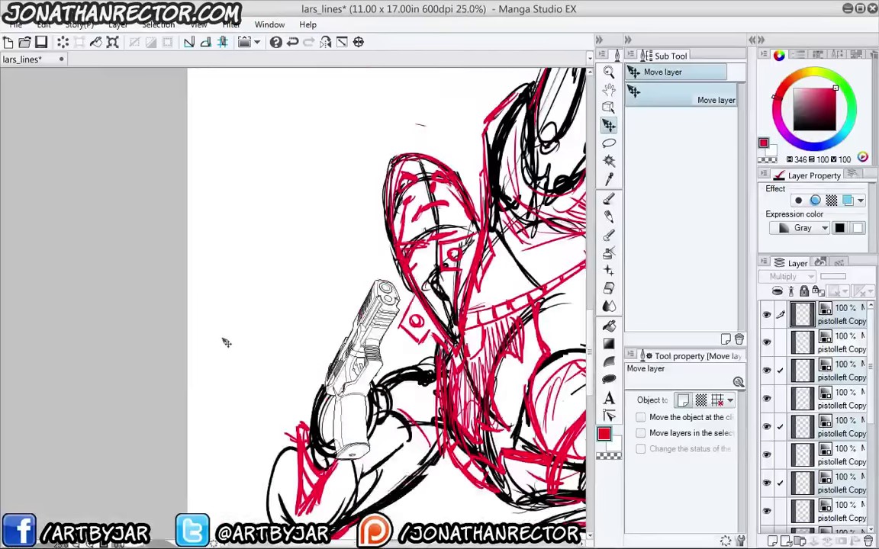
Try combining all the pistolleft layers into a single layer, then undo the merge
{"action": "scroll", "coordinate": [861, 324], "scroll_direction": "down", "scroll_amount": 5}
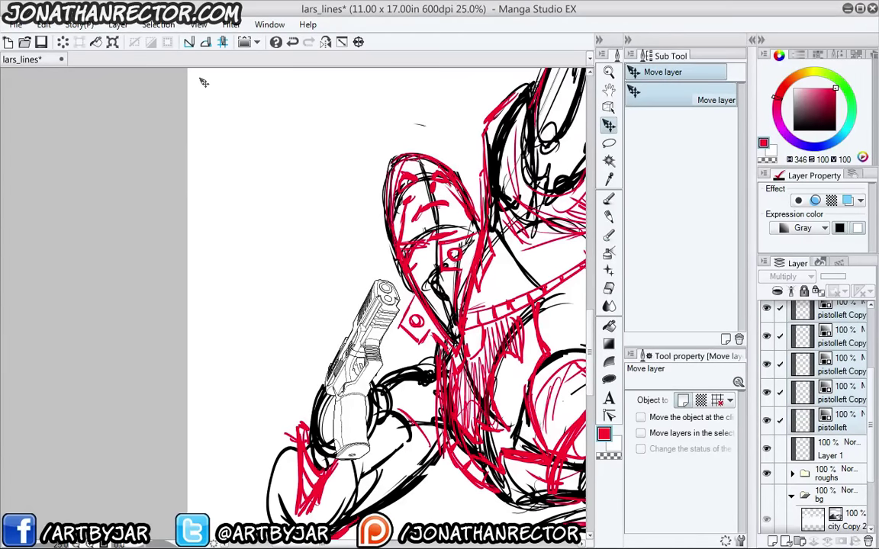
{"action": "left_click", "coordinate": [118, 24]}
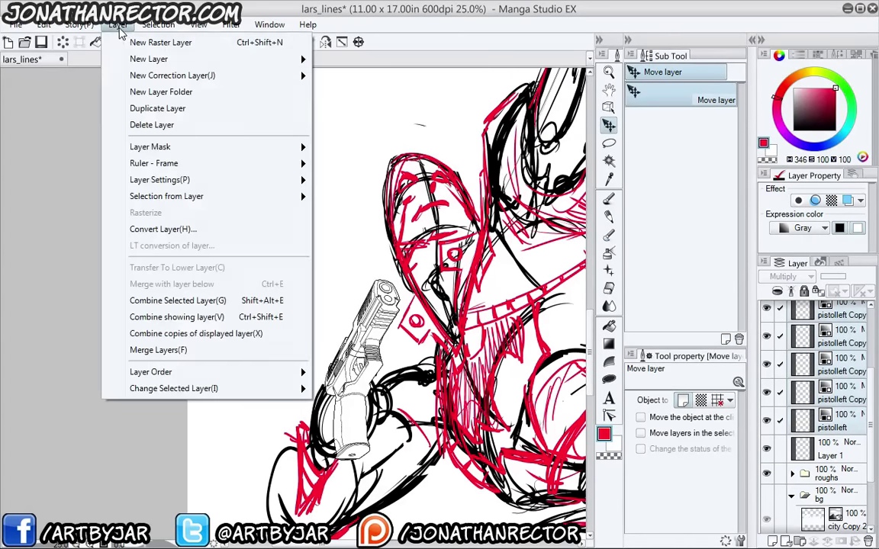
{"action": "left_click", "coordinate": [157, 303]}
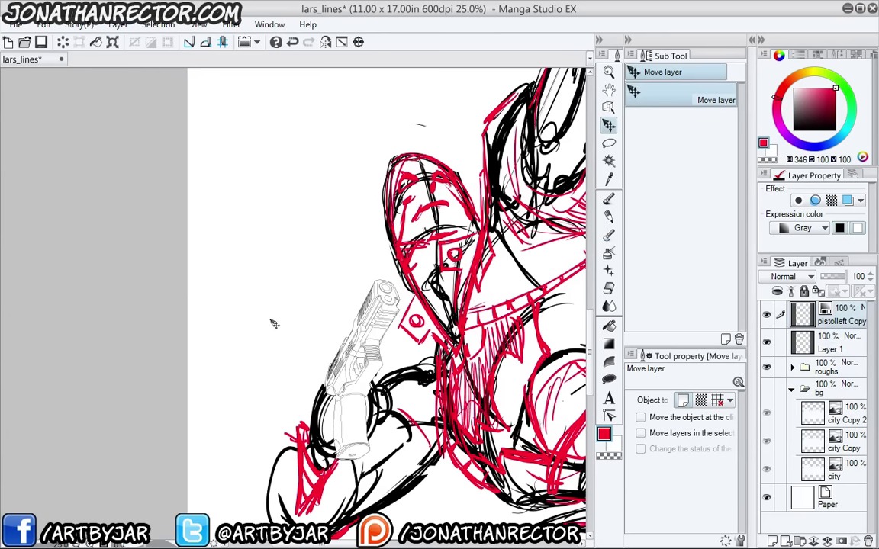
{"action": "key", "text": "ctrl+z"}
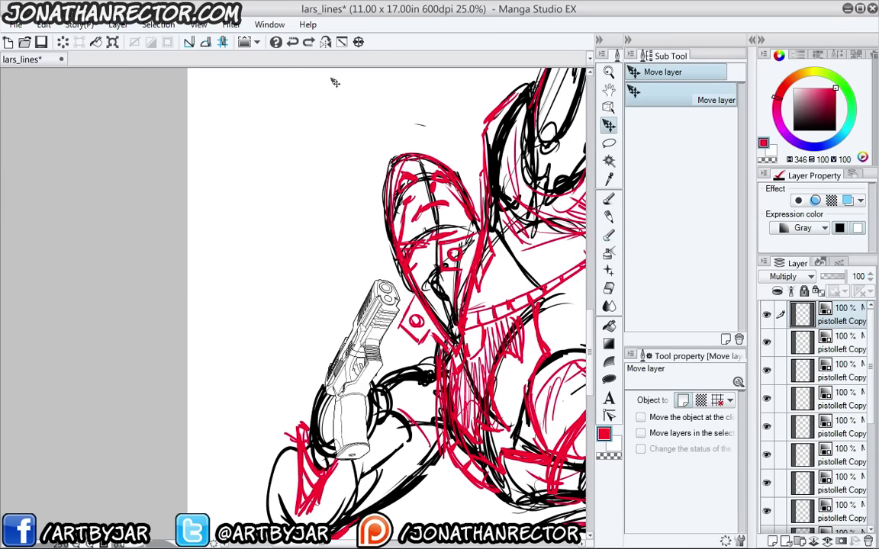
Group all the pistolleft layers into a new collapsed folder and add an empty raster layer above it
{"action": "scroll", "coordinate": [785, 353], "scroll_direction": "down", "scroll_amount": 5}
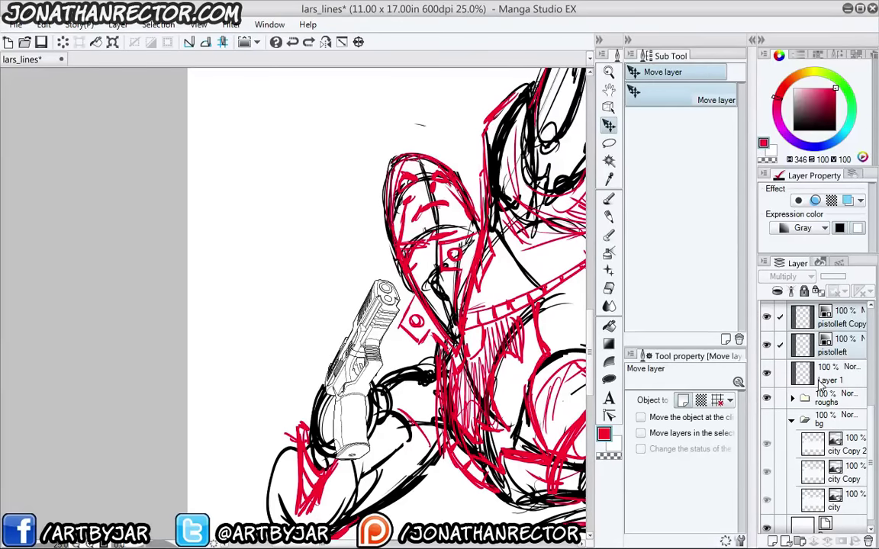
{"action": "left_click_drag", "start_coordinate": [843, 351], "coordinate": [797, 539]}
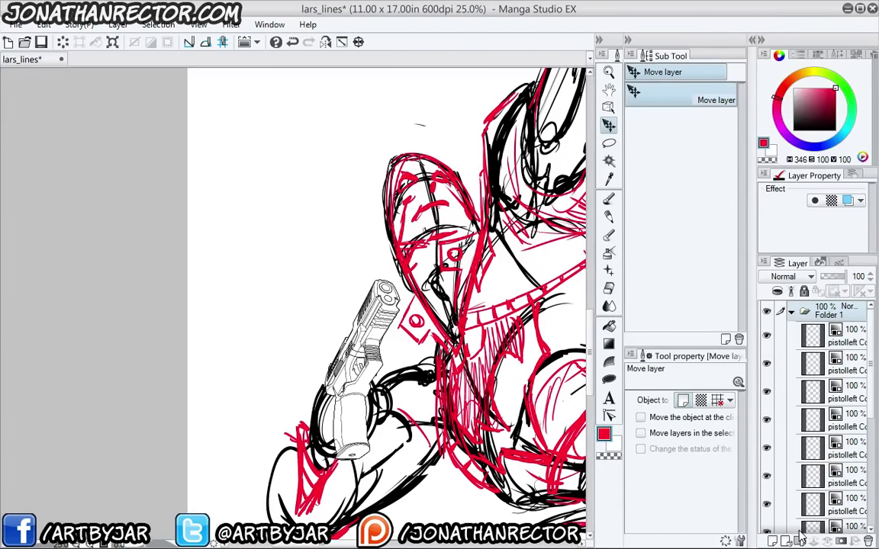
{"action": "left_click", "coordinate": [792, 313]}
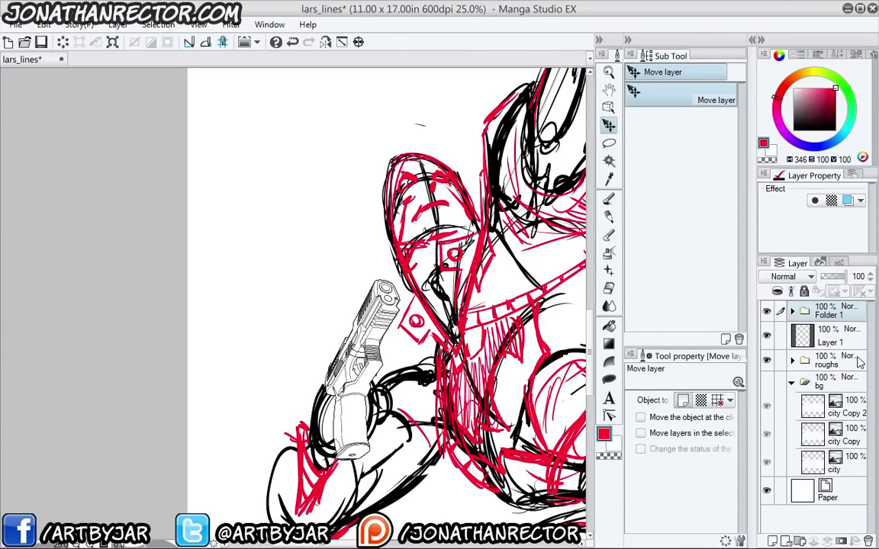
{"action": "left_click", "coordinate": [773, 541]}
Try combining the pistol folder with the empty Layer 2, then undo the merge
{"action": "left_click", "coordinate": [822, 340], "text": "ctrl"}
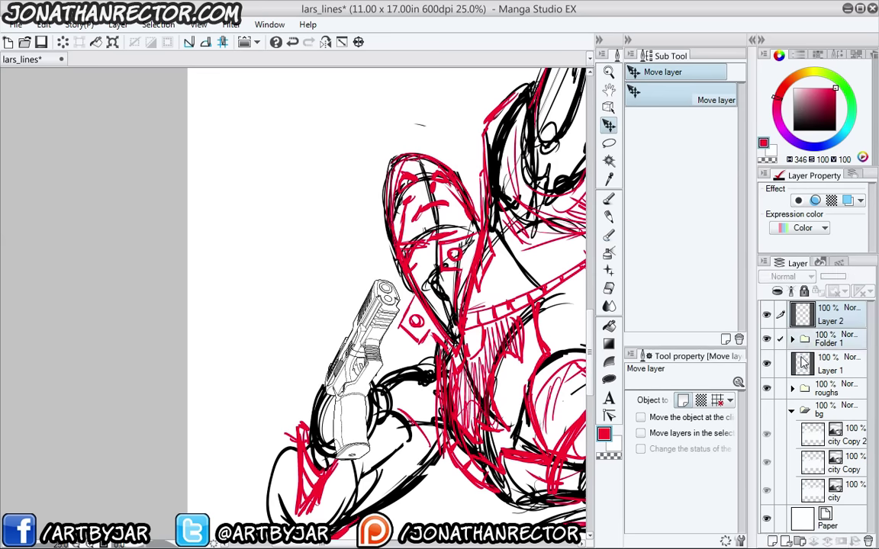
{"action": "left_click", "coordinate": [118, 24]}
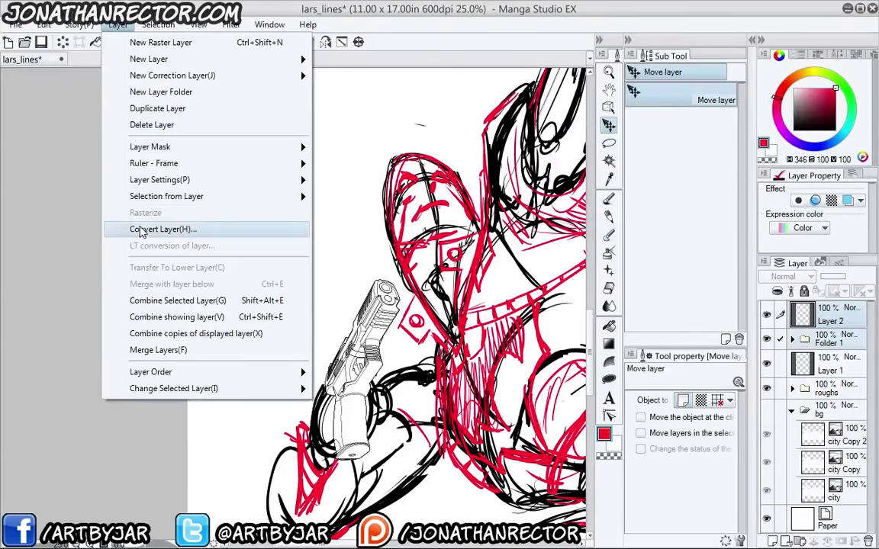
{"action": "left_click", "coordinate": [154, 303]}
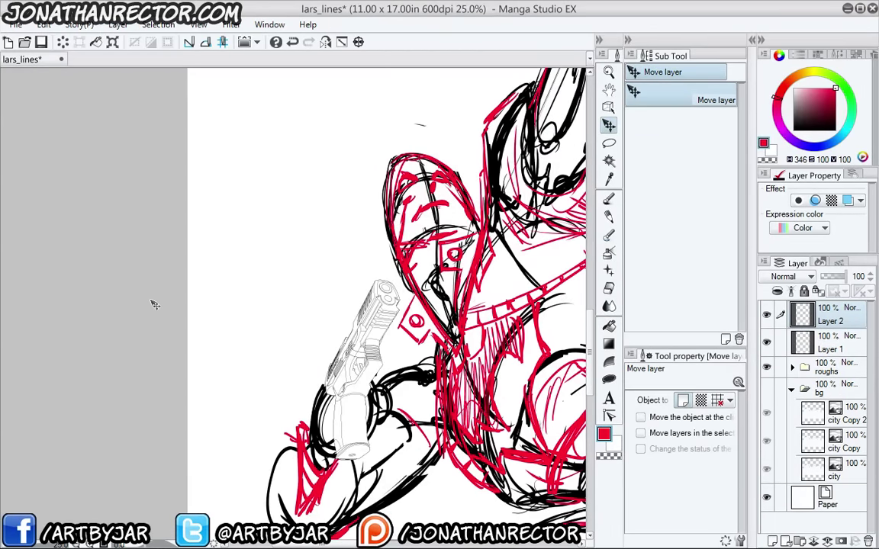
{"action": "key", "text": "ctrl+z"}
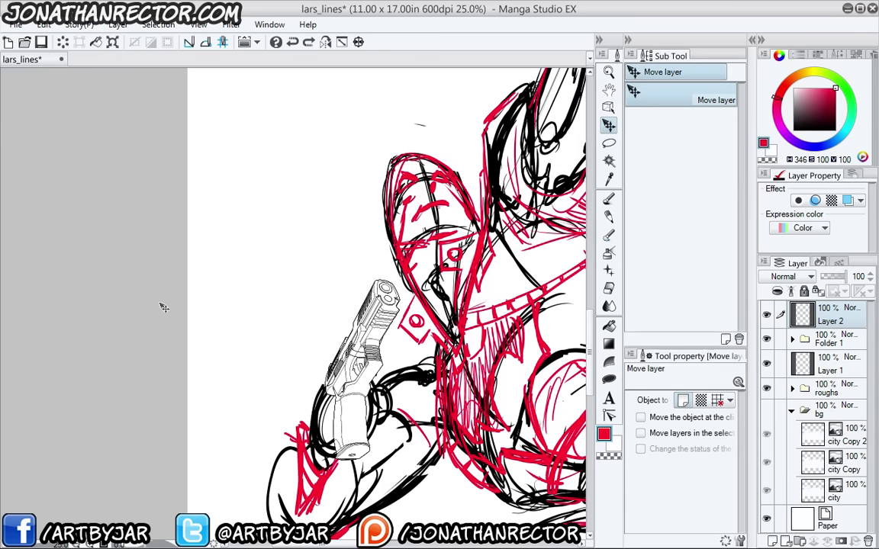
Set the blending mode of the pistol folder, Folder 1, to Multiply
{"action": "left_click", "coordinate": [824, 340]}
{"action": "left_click", "coordinate": [786, 277]}
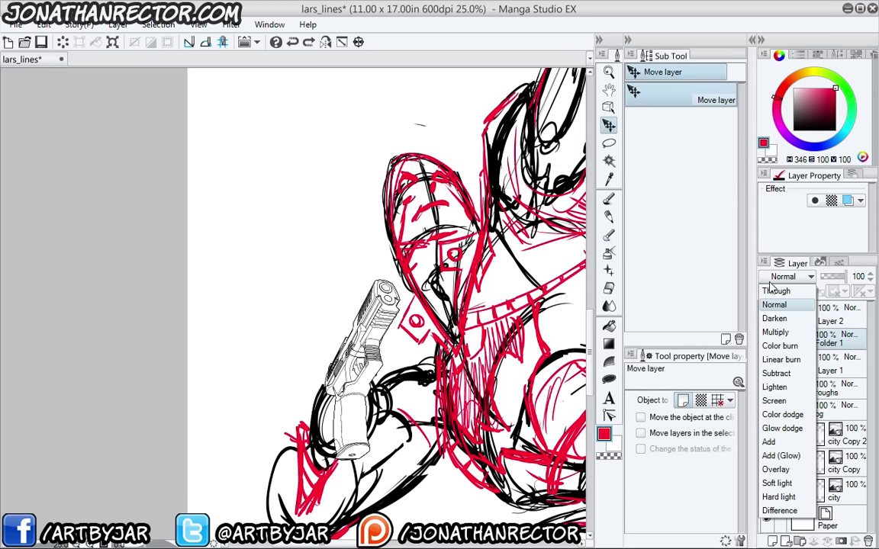
{"action": "left_click", "coordinate": [779, 332]}
Try combining the Multiply pistol folder with the empty Layer 2, then undo the merge
{"action": "left_click", "coordinate": [827, 319], "text": "ctrl"}
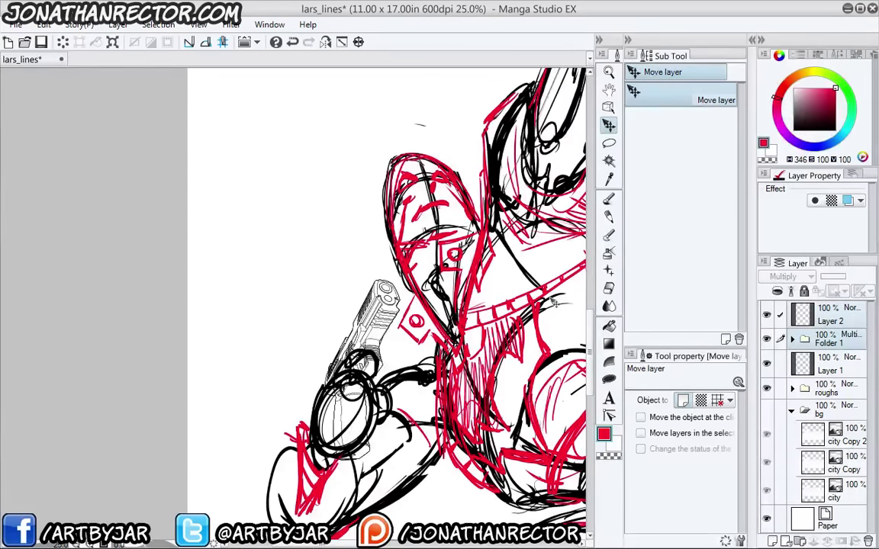
{"action": "left_click", "coordinate": [118, 25]}
{"action": "left_click", "coordinate": [141, 303]}
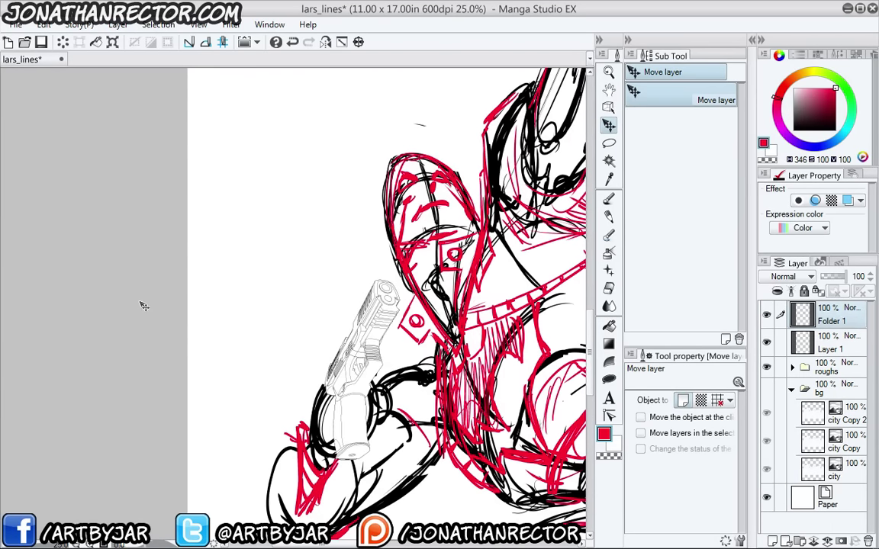
{"action": "key", "text": "ctrl+z"}
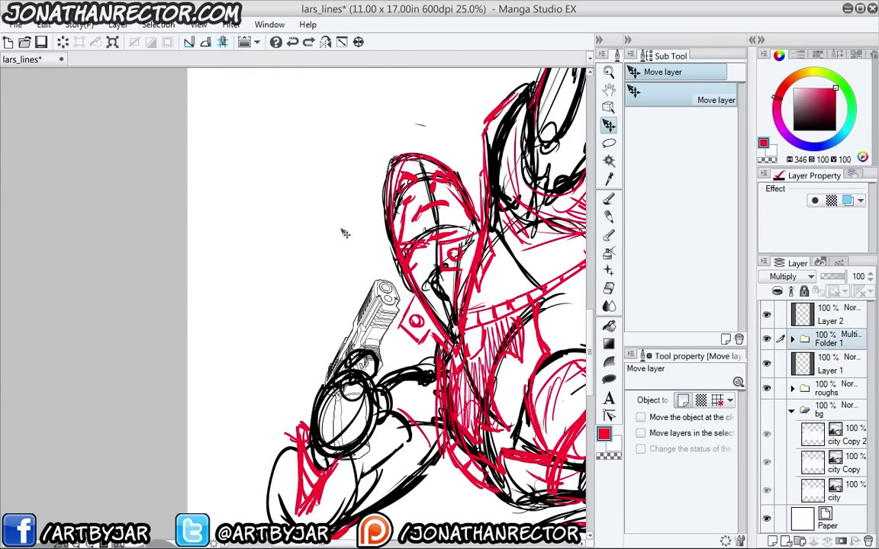
Import the pistolright image above Layer 2 and rasterize its layer
{"action": "left_click", "coordinate": [820, 317]}
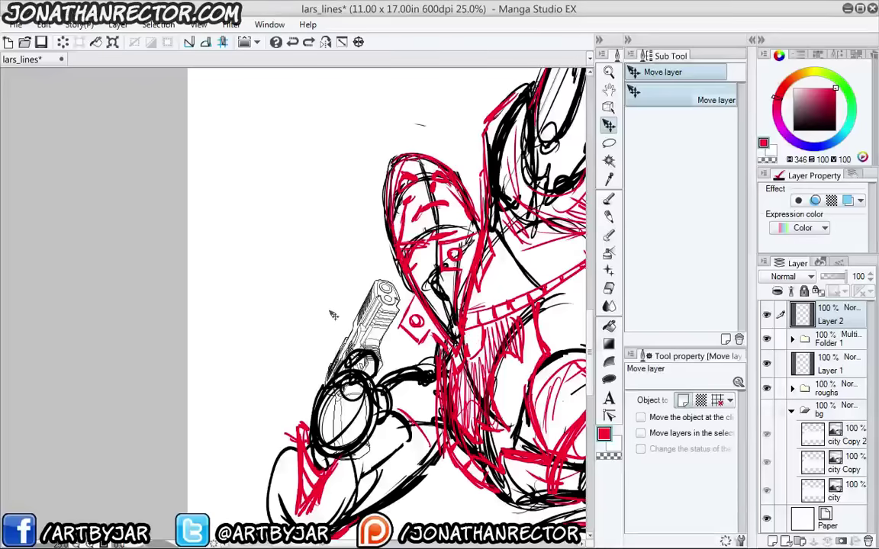
{"action": "left_click_drag", "start_coordinate": [275, 232], "coordinate": [221, 273]}
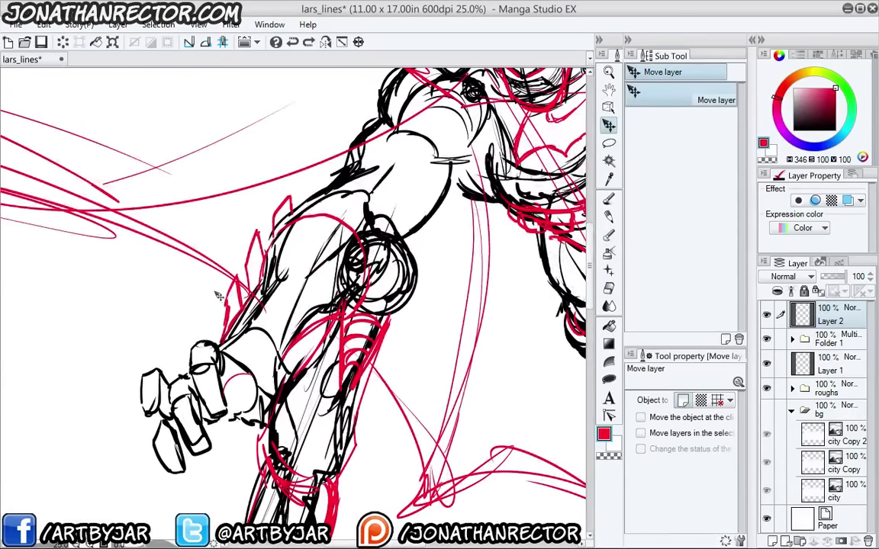
{"action": "key", "text": "ctrl+0"}
{"action": "left_click", "coordinate": [16, 24]}
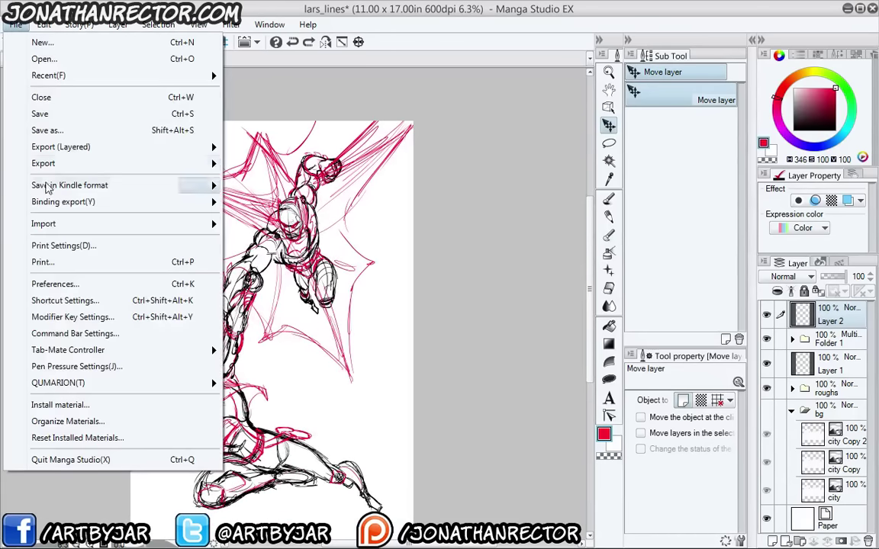
{"action": "mouse_move", "coordinate": [206, 224]}
{"action": "left_click", "coordinate": [244, 244]}
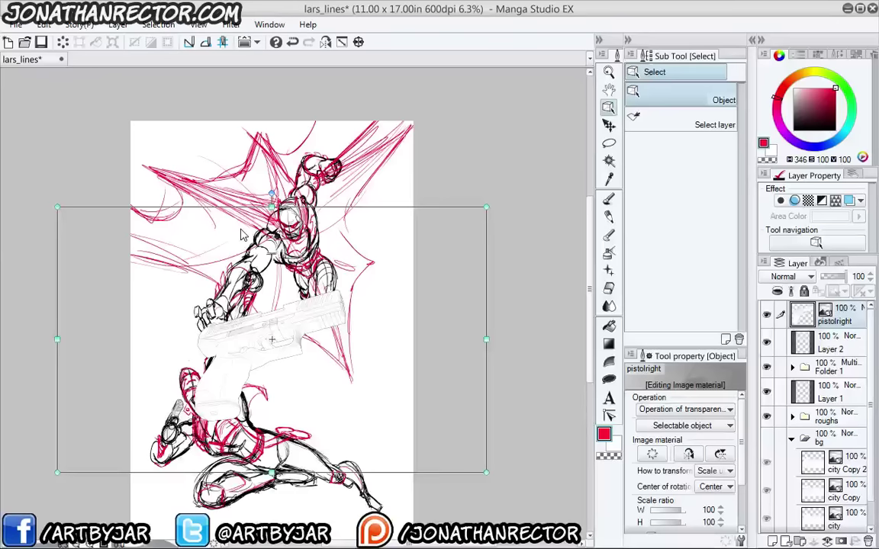
{"action": "right_click", "coordinate": [764, 279]}
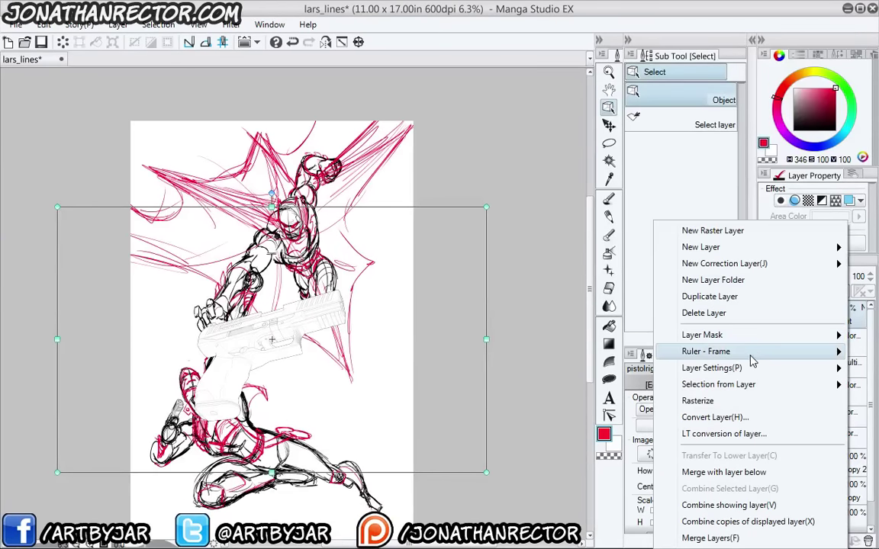
{"action": "left_click", "coordinate": [742, 402]}
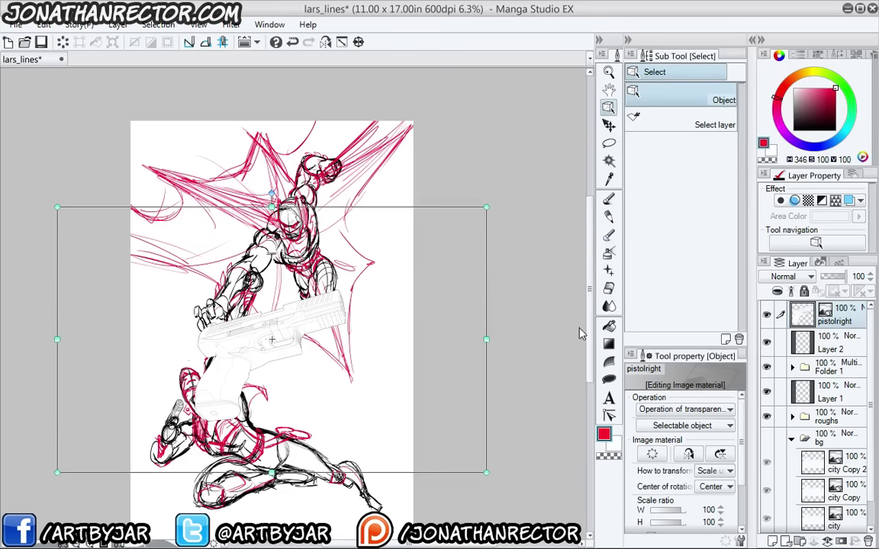
Transform the pistolright drawing to 28% scale with a -38° rotation, sizing it beside the crouching figure's pistol
{"action": "left_click", "coordinate": [390, 245]}
{"action": "left_click_drag", "start_coordinate": [194, 290], "coordinate": [261, 348]}
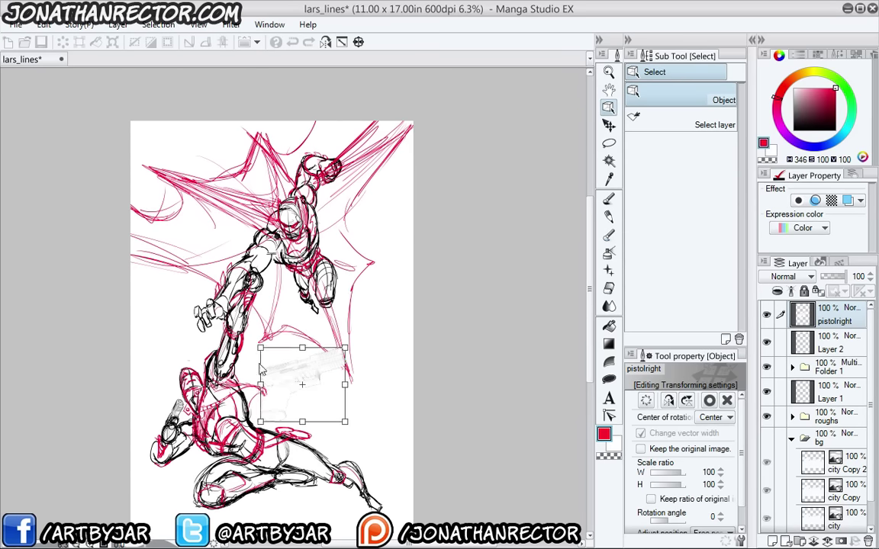
{"action": "scroll", "coordinate": [206, 261], "scroll_direction": "up", "scroll_amount": 2}
{"action": "left_click_drag", "start_coordinate": [359, 481], "coordinate": [306, 275]}
{"action": "left_click_drag", "start_coordinate": [234, 410], "coordinate": [318, 484]}
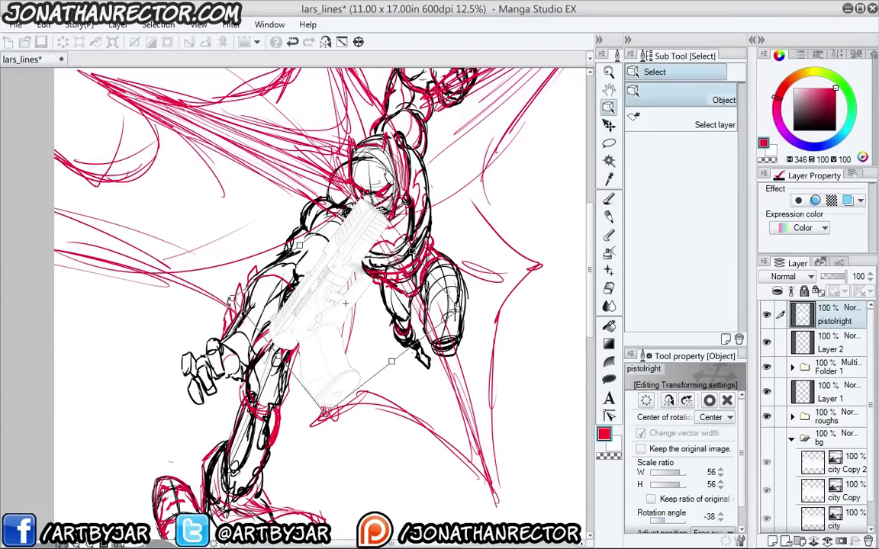
{"action": "left_click_drag", "start_coordinate": [231, 300], "coordinate": [346, 158]}
{"action": "left_click_drag", "start_coordinate": [401, 170], "coordinate": [347, 157]}
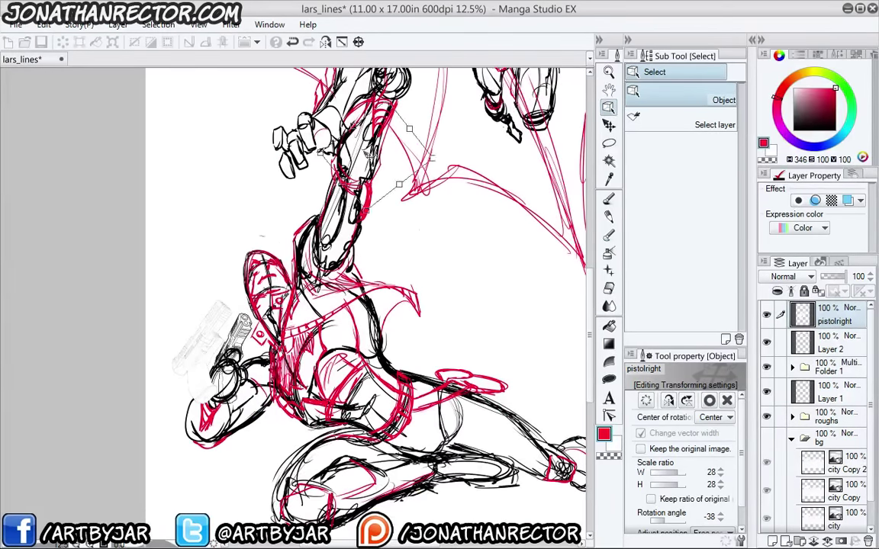
Move the pistolright drawing over the upper figure's outstretched arm, rotate it to -43° and apply the transformation
{"action": "left_click_drag", "start_coordinate": [288, 215], "coordinate": [330, 281]}
{"action": "left_click_drag", "start_coordinate": [280, 348], "coordinate": [265, 331]}
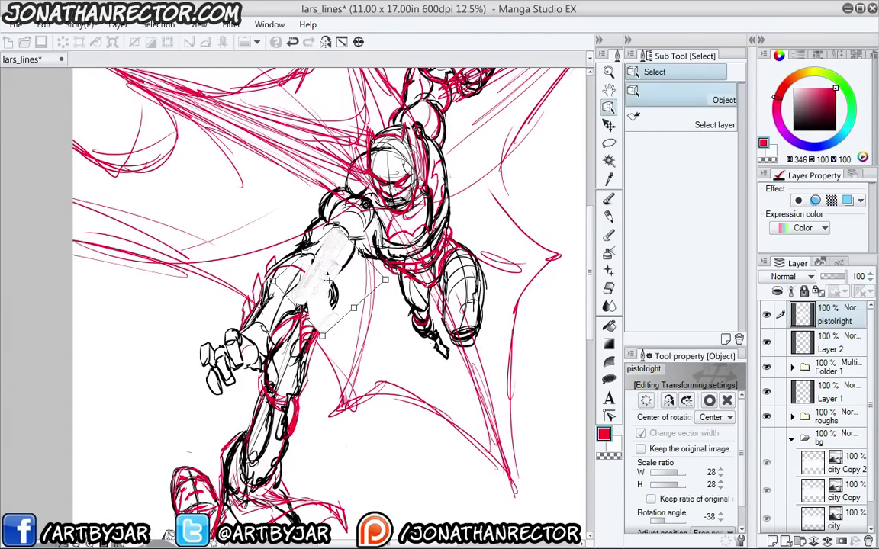
{"action": "left_click_drag", "start_coordinate": [328, 280], "coordinate": [303, 293]}
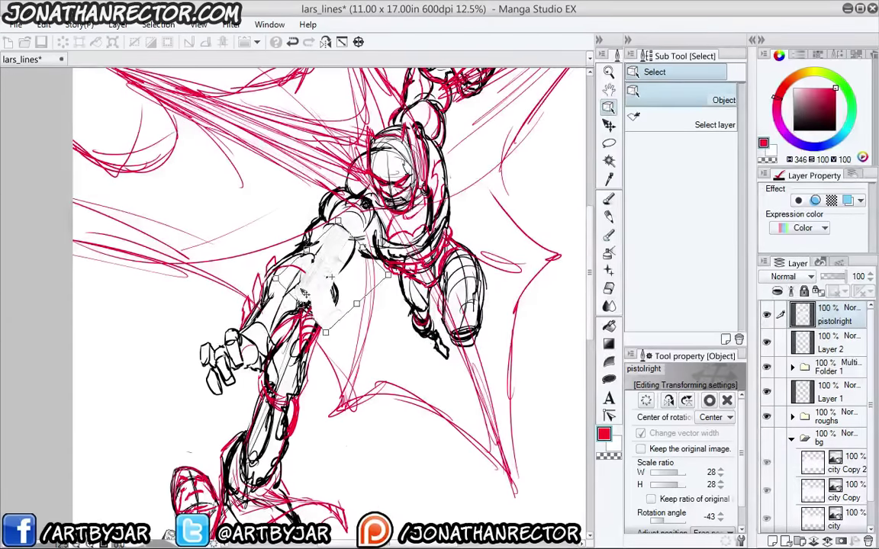
{"action": "key", "text": "Return"}
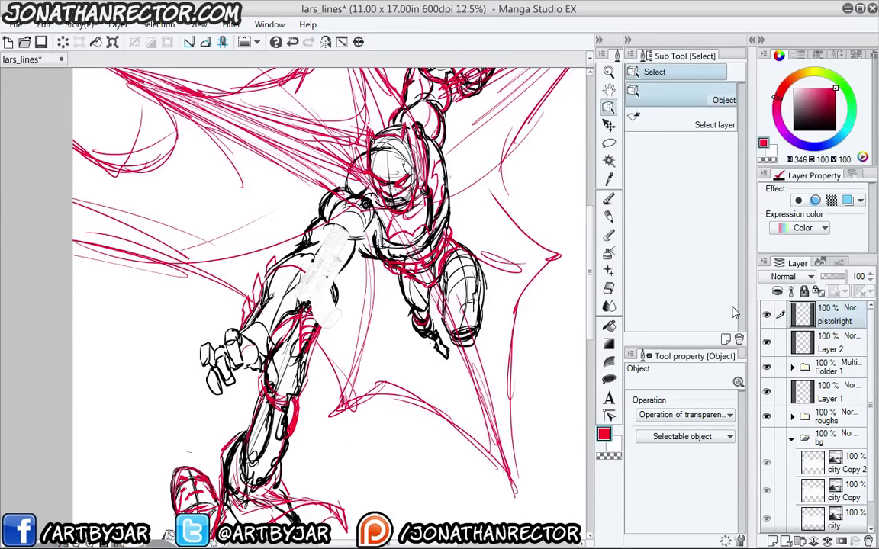
Duplicate the pistolright layer, set the copy to Multiply, and keep duplicating the copies to darken the pistol's lines
{"action": "left_click_drag", "start_coordinate": [831, 322], "coordinate": [773, 541]}
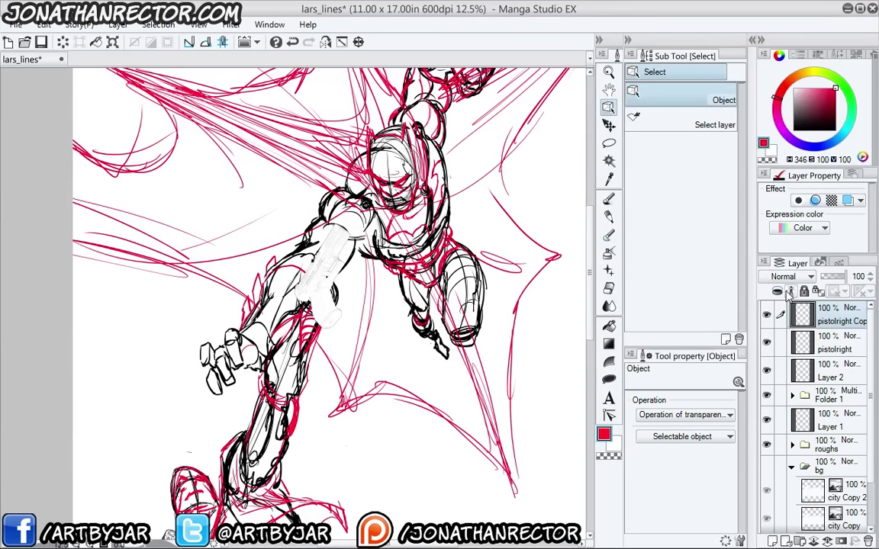
{"action": "left_click", "coordinate": [789, 278]}
{"action": "left_click", "coordinate": [774, 318]}
{"action": "left_click_drag", "start_coordinate": [796, 475], "coordinate": [774, 540]}
{"action": "left_click", "coordinate": [827, 343], "text": "shift"}
{"action": "left_click_drag", "start_coordinate": [828, 343], "coordinate": [773, 541]}
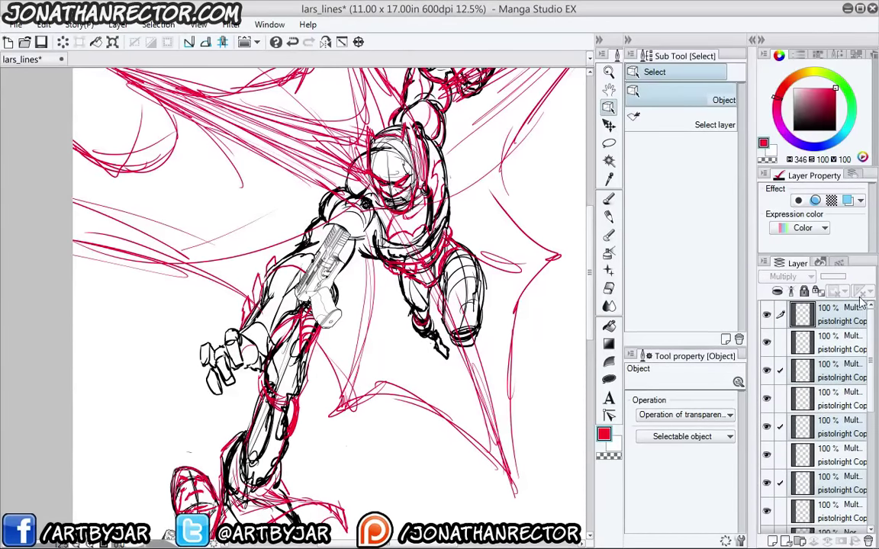
Group all the pistolright layers into a new folder and collapse it
{"action": "left_click", "coordinate": [838, 315]}
{"action": "left_click_drag", "start_coordinate": [870, 370], "coordinate": [800, 541]}
{"action": "left_click", "coordinate": [824, 438], "text": "shift"}
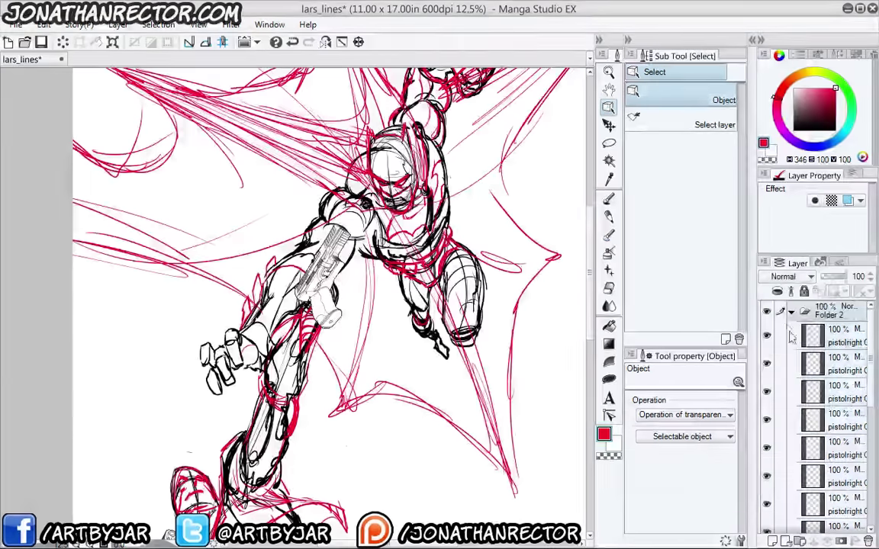
{"action": "left_click", "coordinate": [792, 313]}
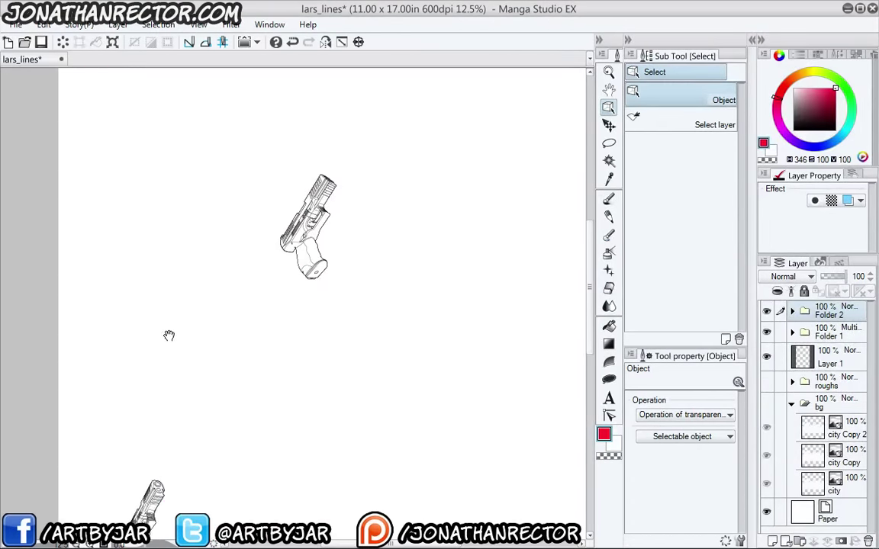
Show the roughs and the bg city folder again, check both pistols against the whole page, and save the file
{"action": "mouse_move", "coordinate": [152, 303]}
{"action": "left_mouse_down"}
{"action": "mouse_move", "coordinate": [121, 179]}
{"action": "mouse_move", "coordinate": [143, 254]}
{"action": "left_mouse_up"}
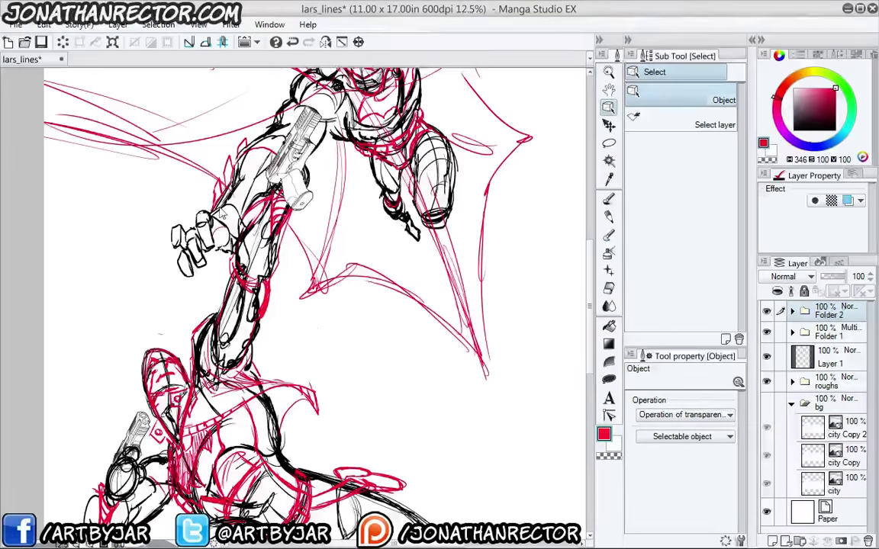
{"action": "scroll", "coordinate": [234, 146], "scroll_direction": "down", "scroll_amount": 2}
{"action": "left_click_drag", "start_coordinate": [177, 254], "coordinate": [169, 338]}
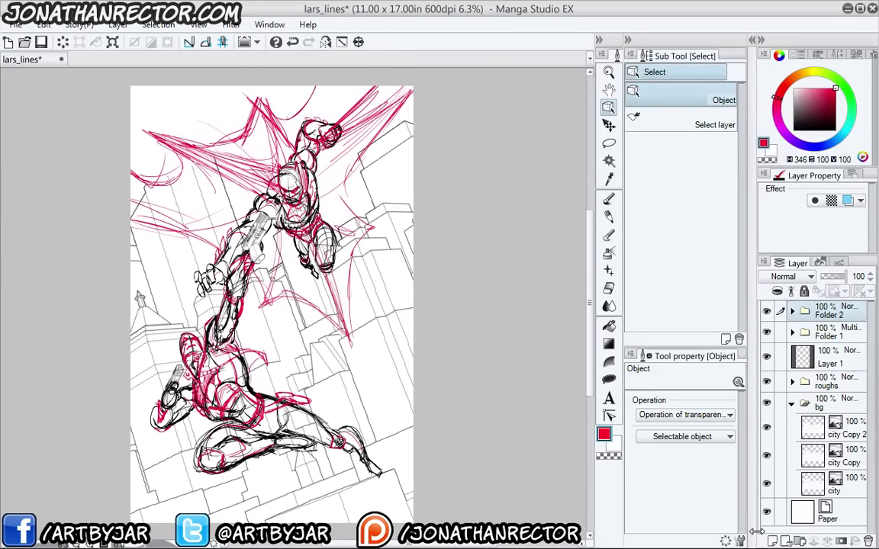
{"action": "key", "text": "ctrl+plus"}
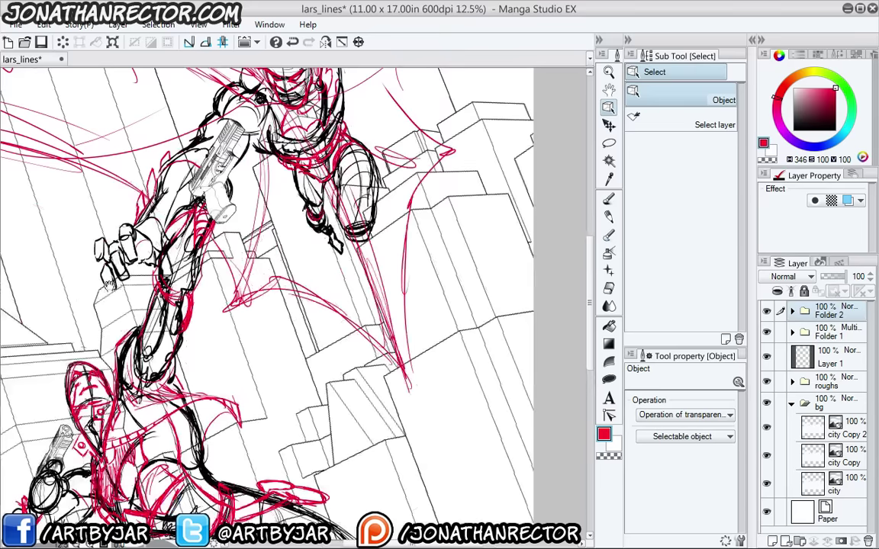
{"action": "left_click_drag", "start_coordinate": [113, 285], "coordinate": [145, 277]}
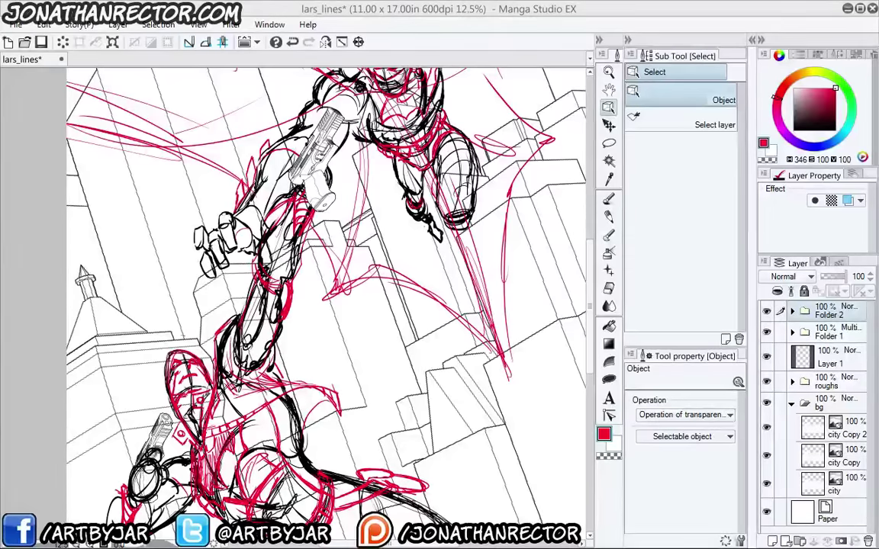
{"action": "key", "text": "ctrl+s"}
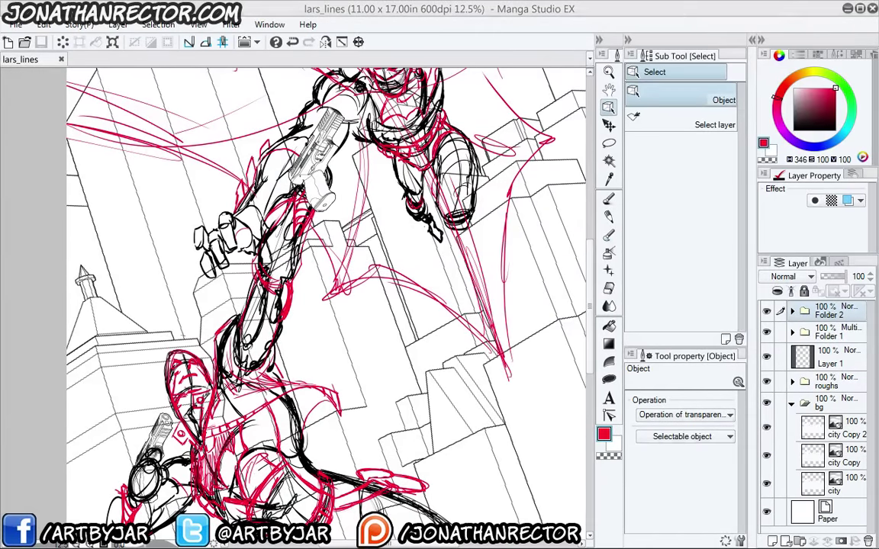